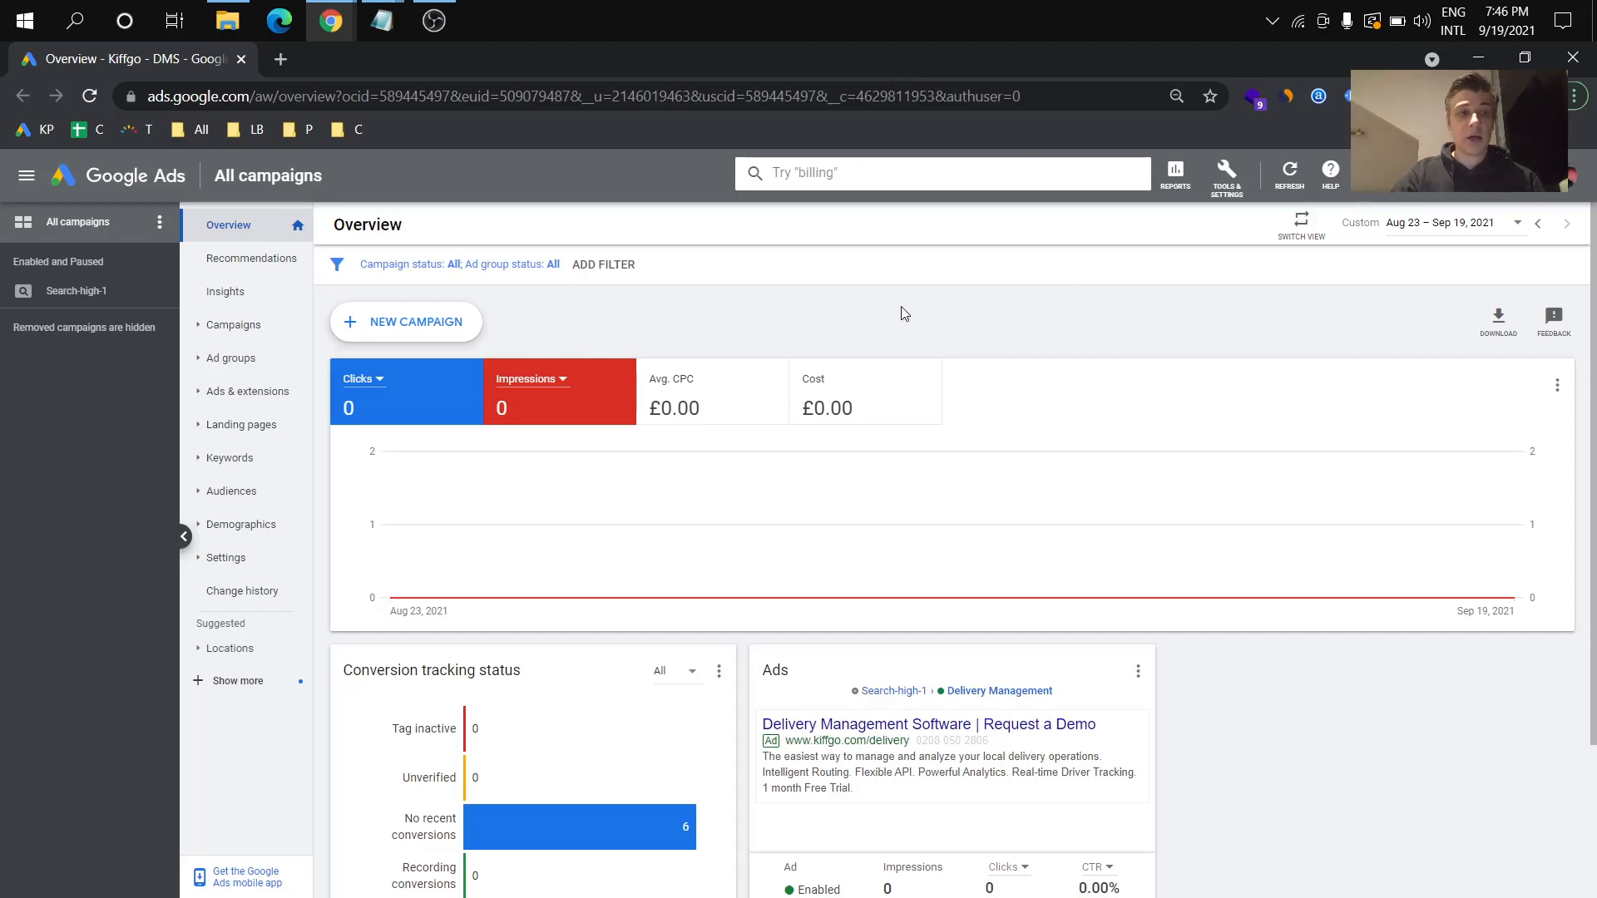
Step: Start a new campaign with the Leads goal and the Search campaign type
{"action": "left_click", "coordinate": [458, 329]}
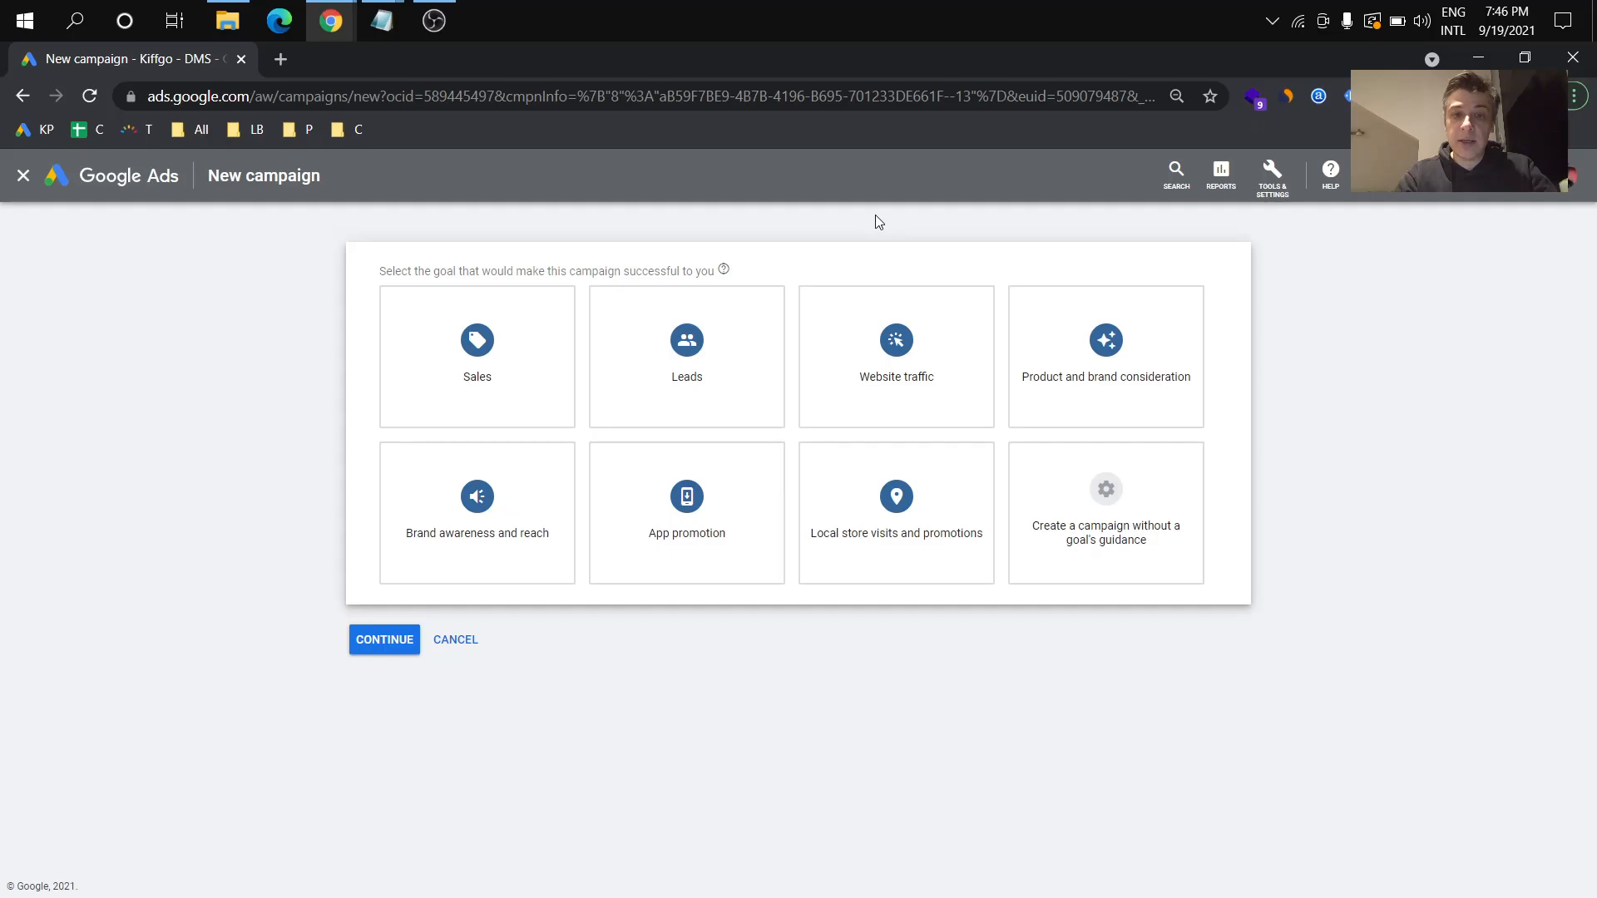
{"action": "left_click", "coordinate": [728, 314]}
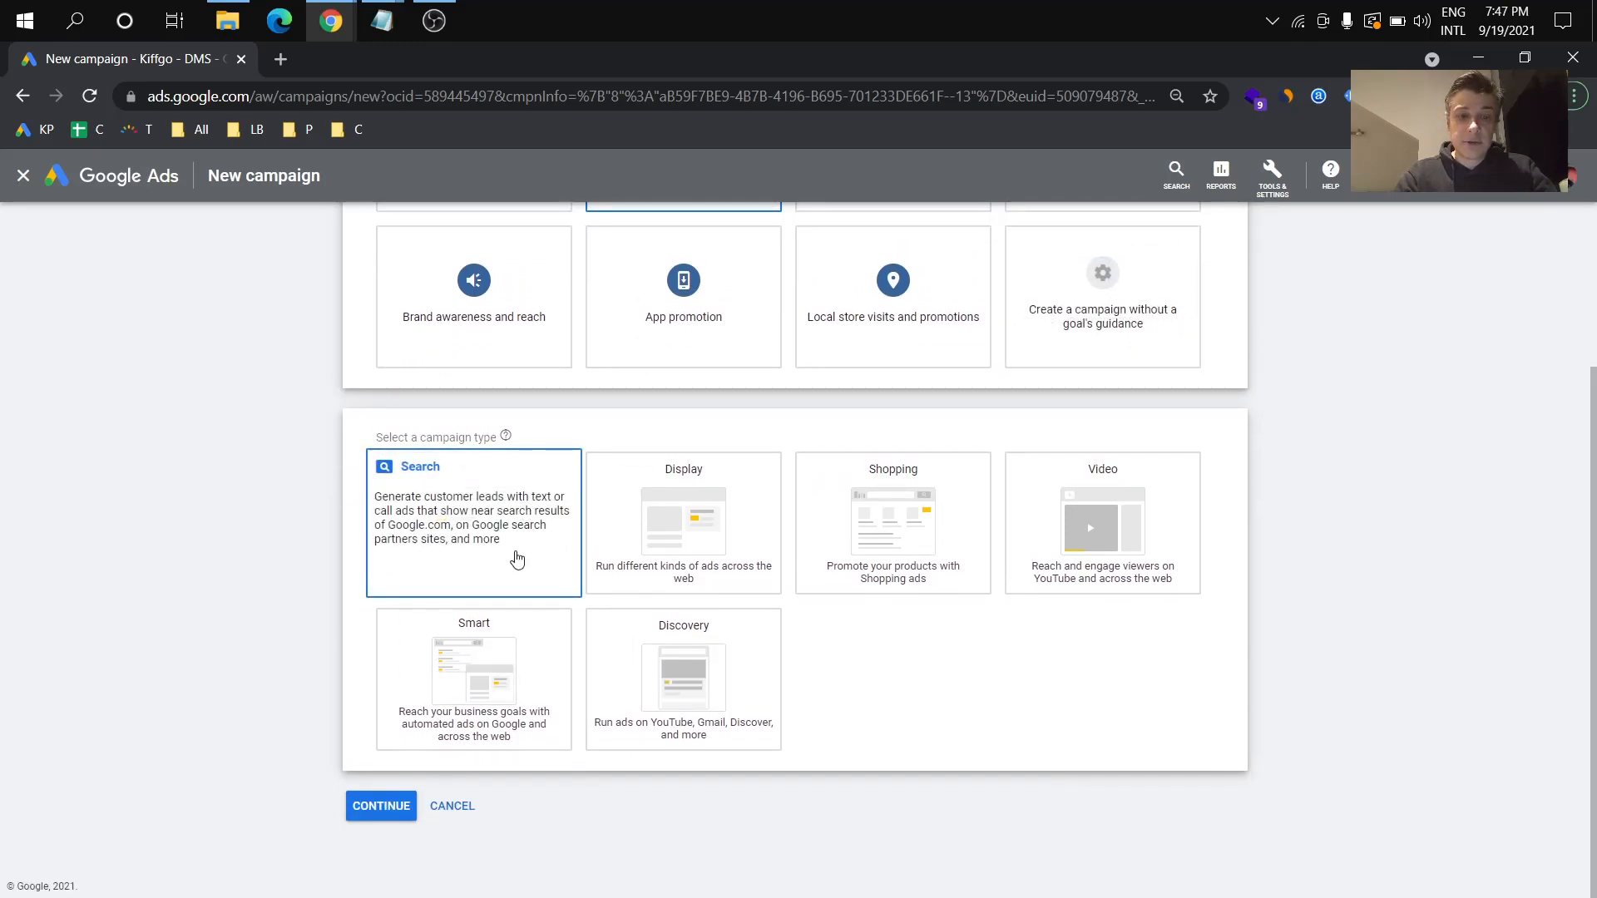
{"action": "left_click", "coordinate": [524, 509]}
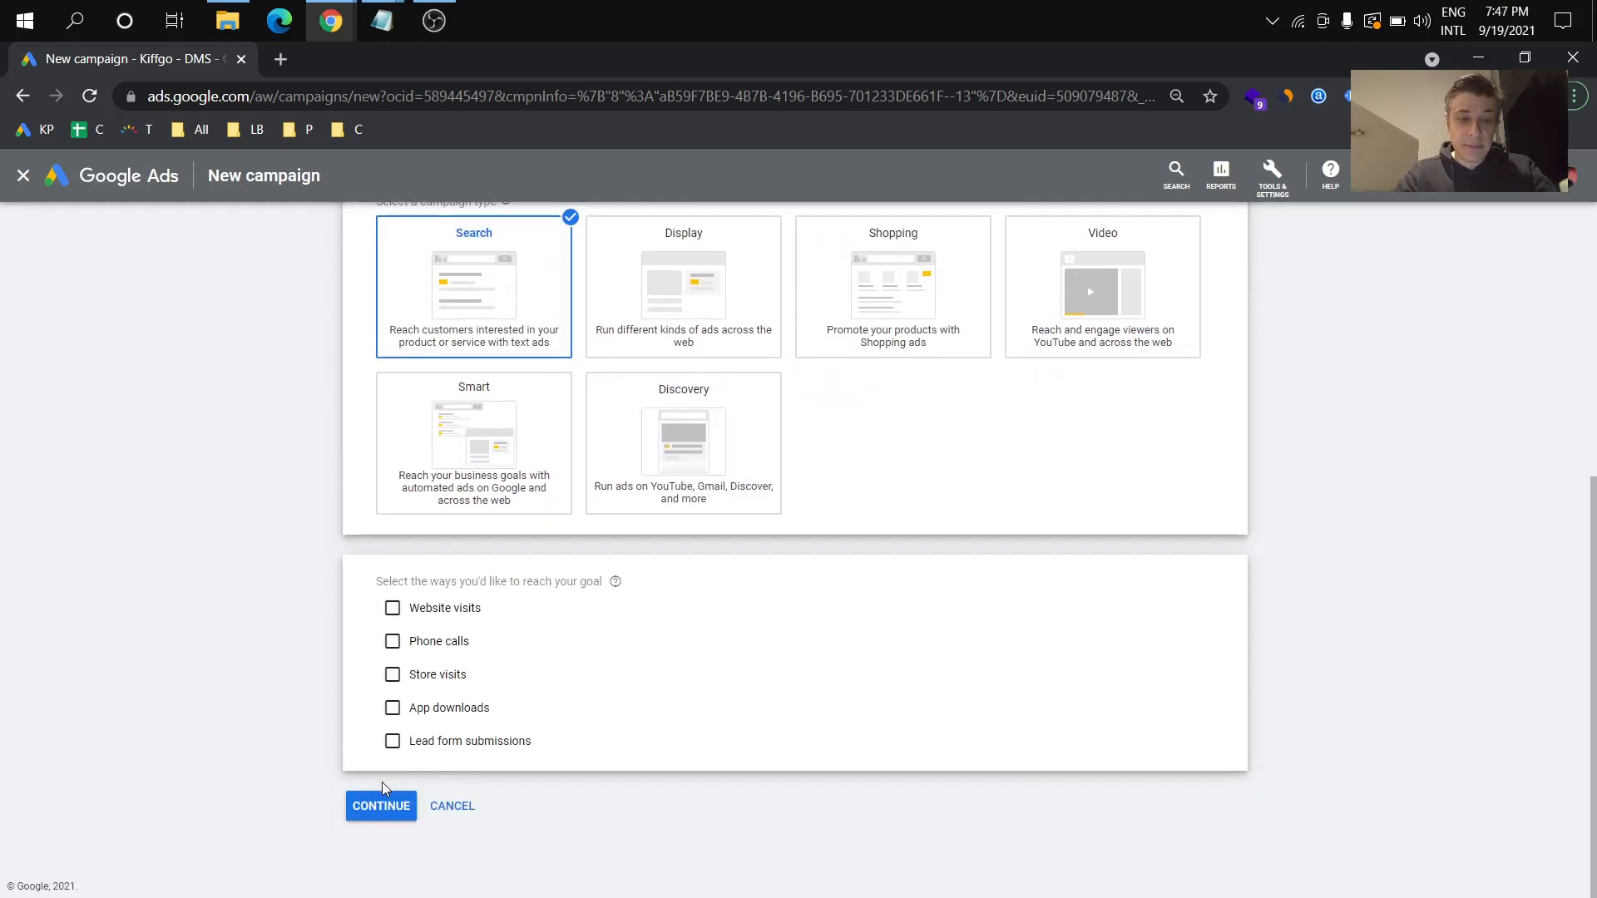
{"action": "left_click", "coordinate": [467, 610]}
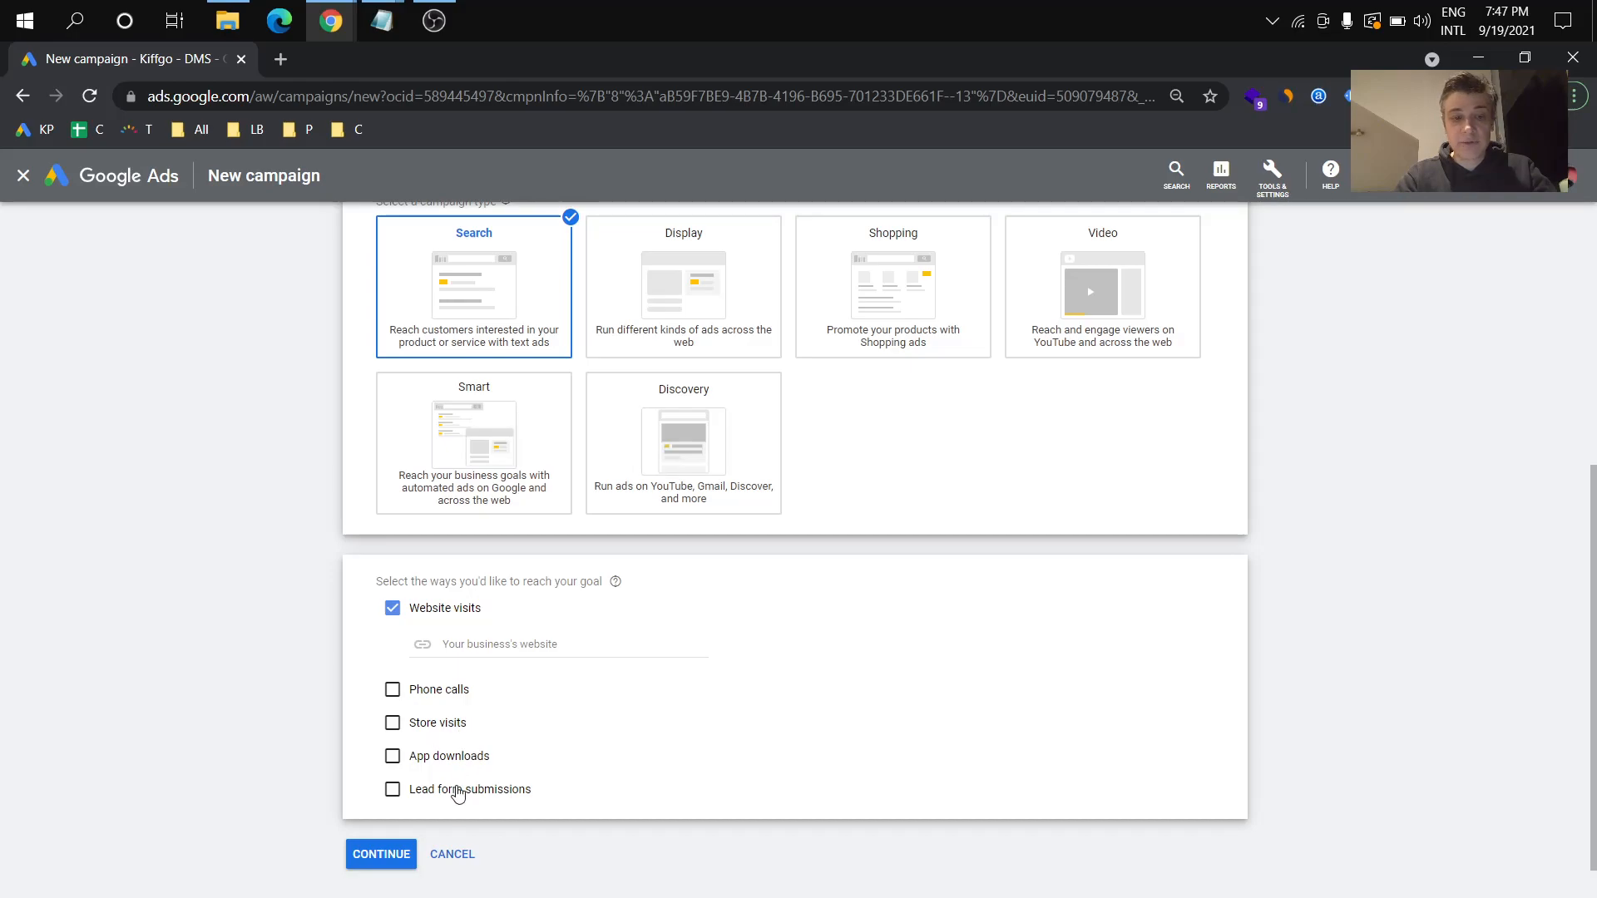
{"action": "left_click", "coordinate": [520, 646]}
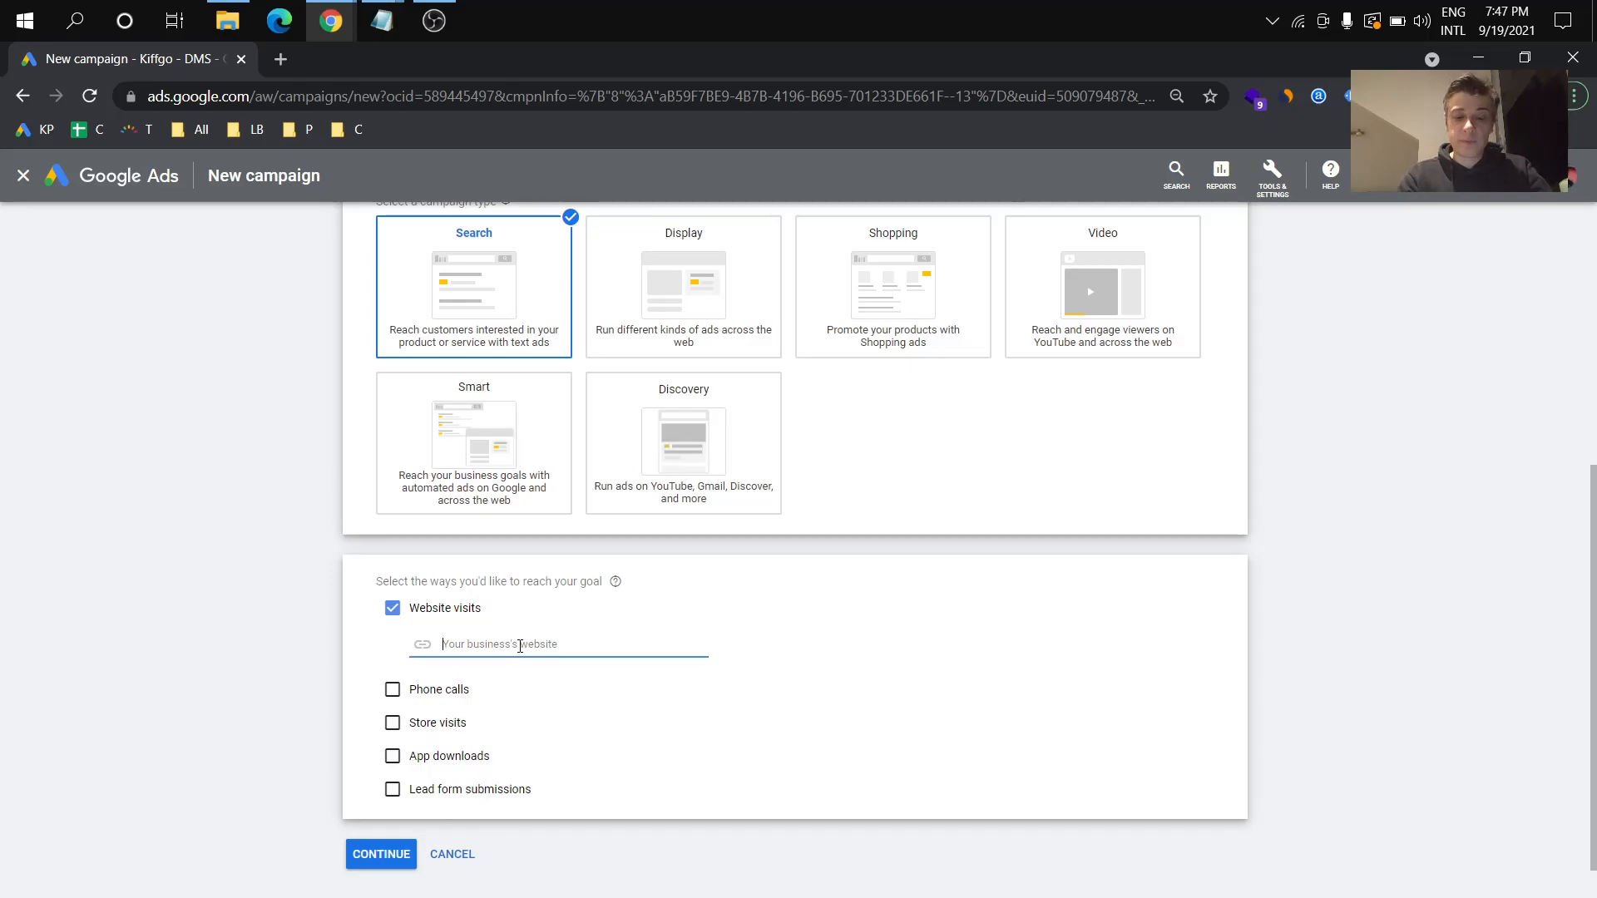
{"action": "type", "text": "https://www.k"}
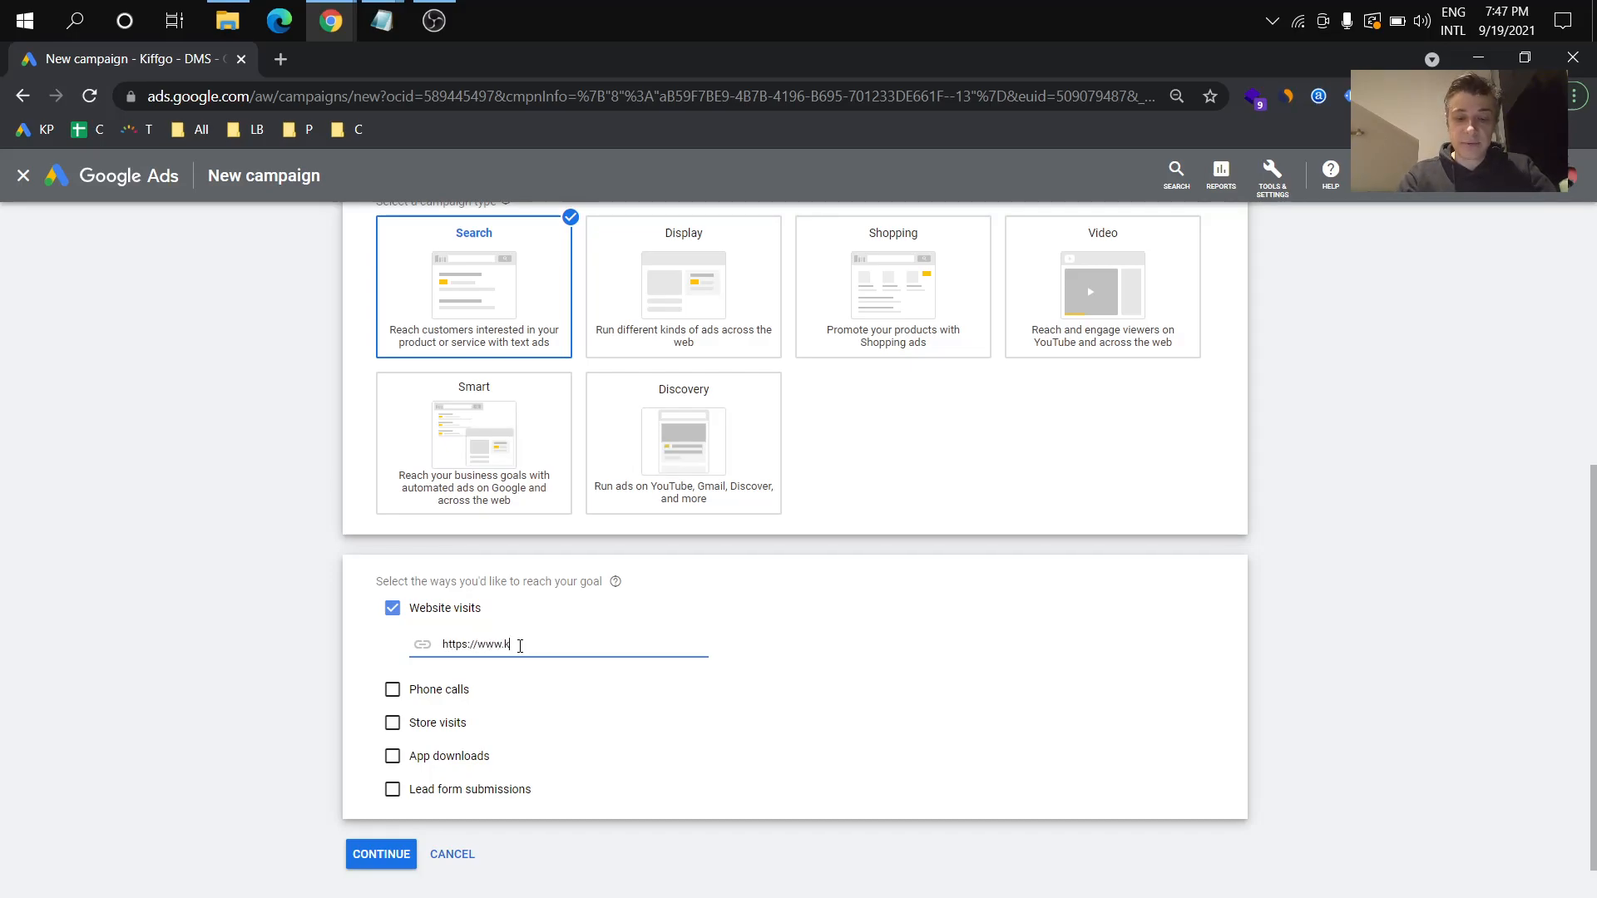
{"action": "type", "text": "iffgo.com"}
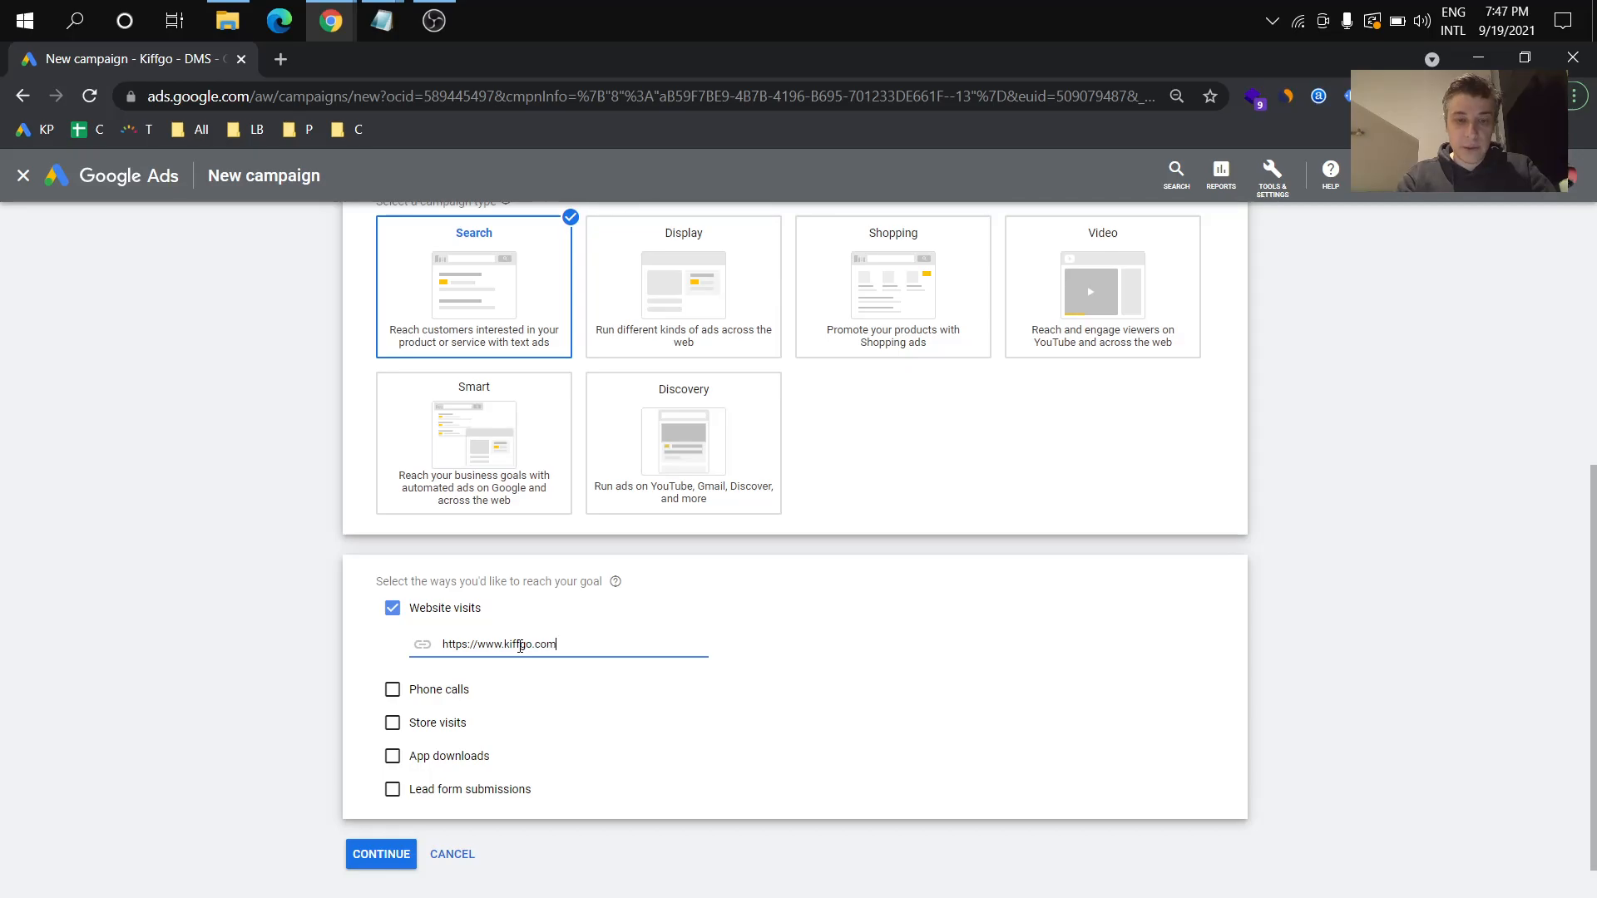
{"action": "left_click", "coordinate": [390, 859]}
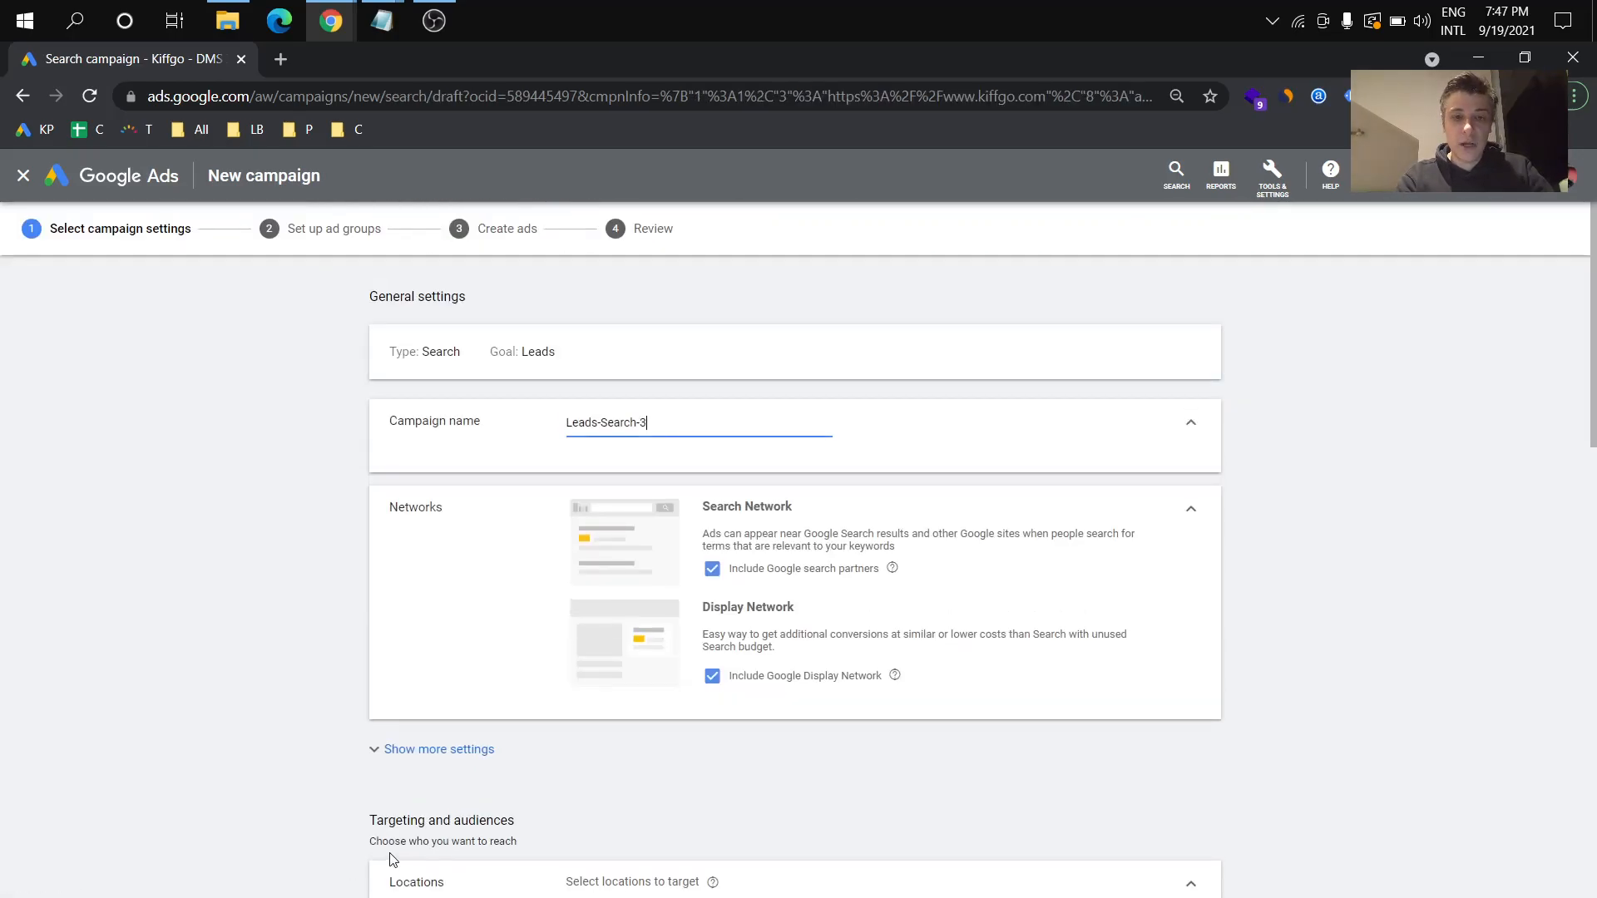
Step: Name the campaign Mark-Search-UK and exclude the Google Display Network
{"action": "key", "text": "ctrl+a"}
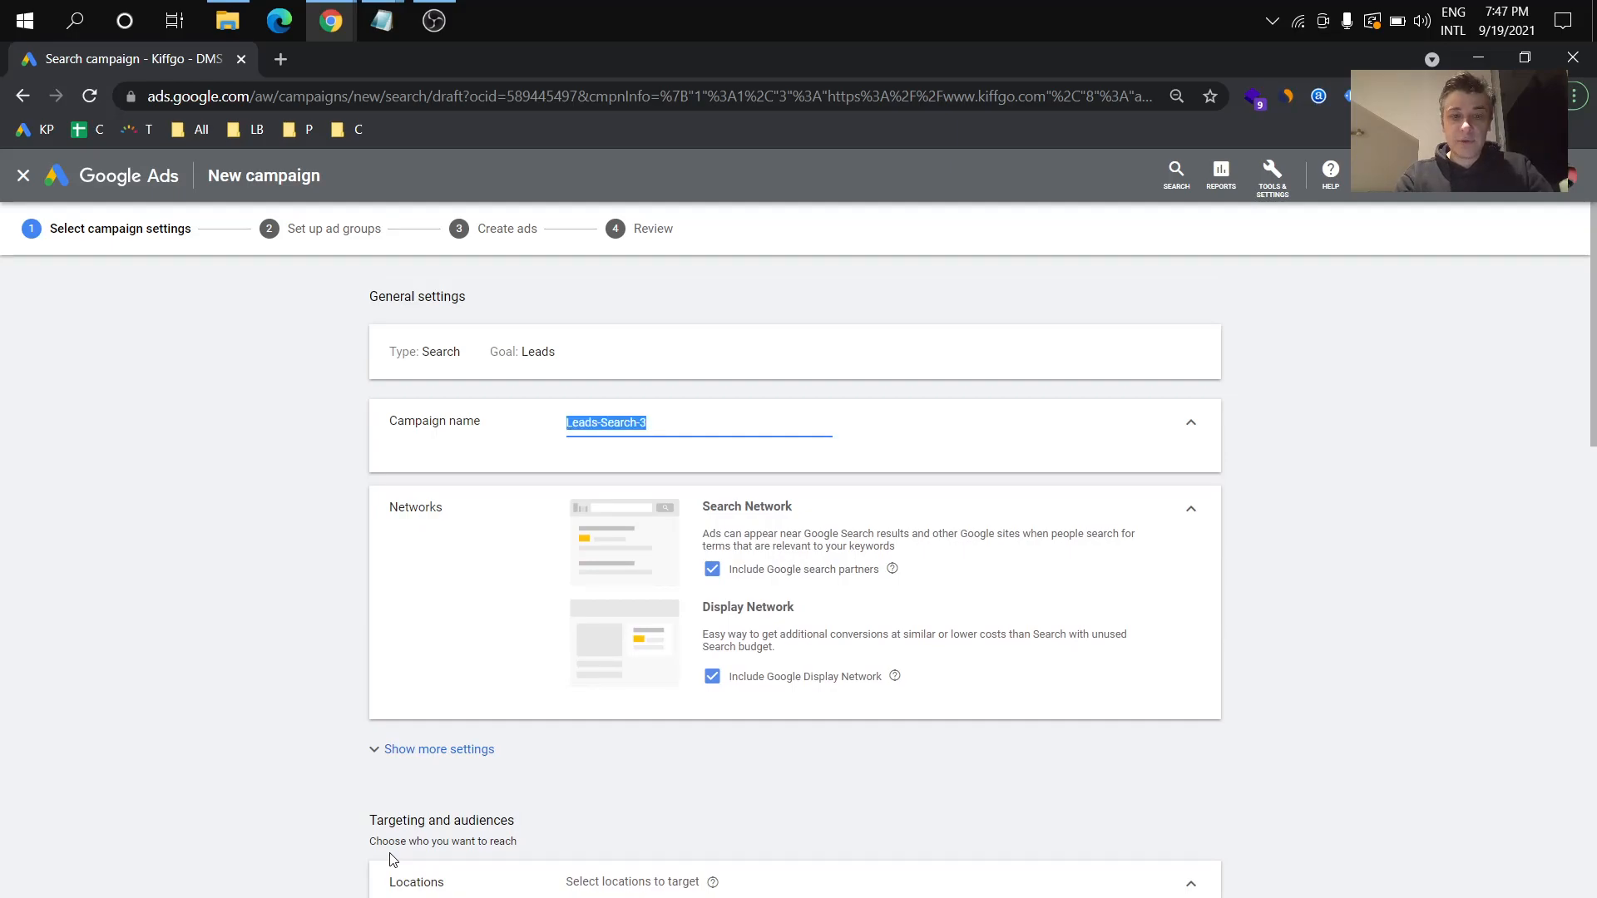
{"action": "type", "text": "Mar"}
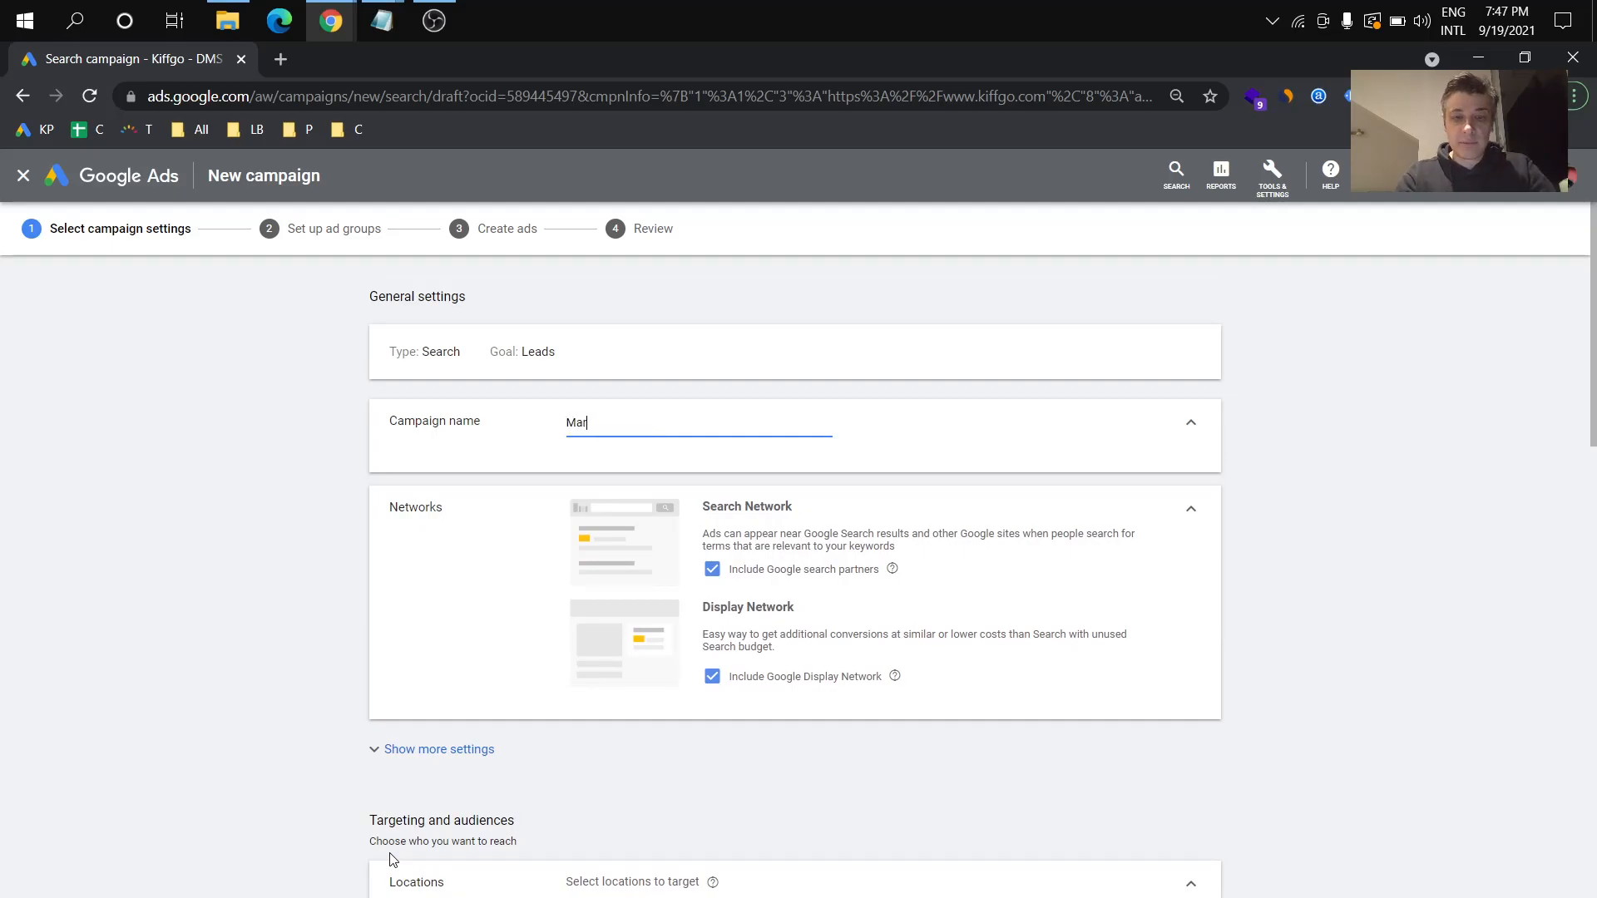
{"action": "type", "text": "k-Search"}
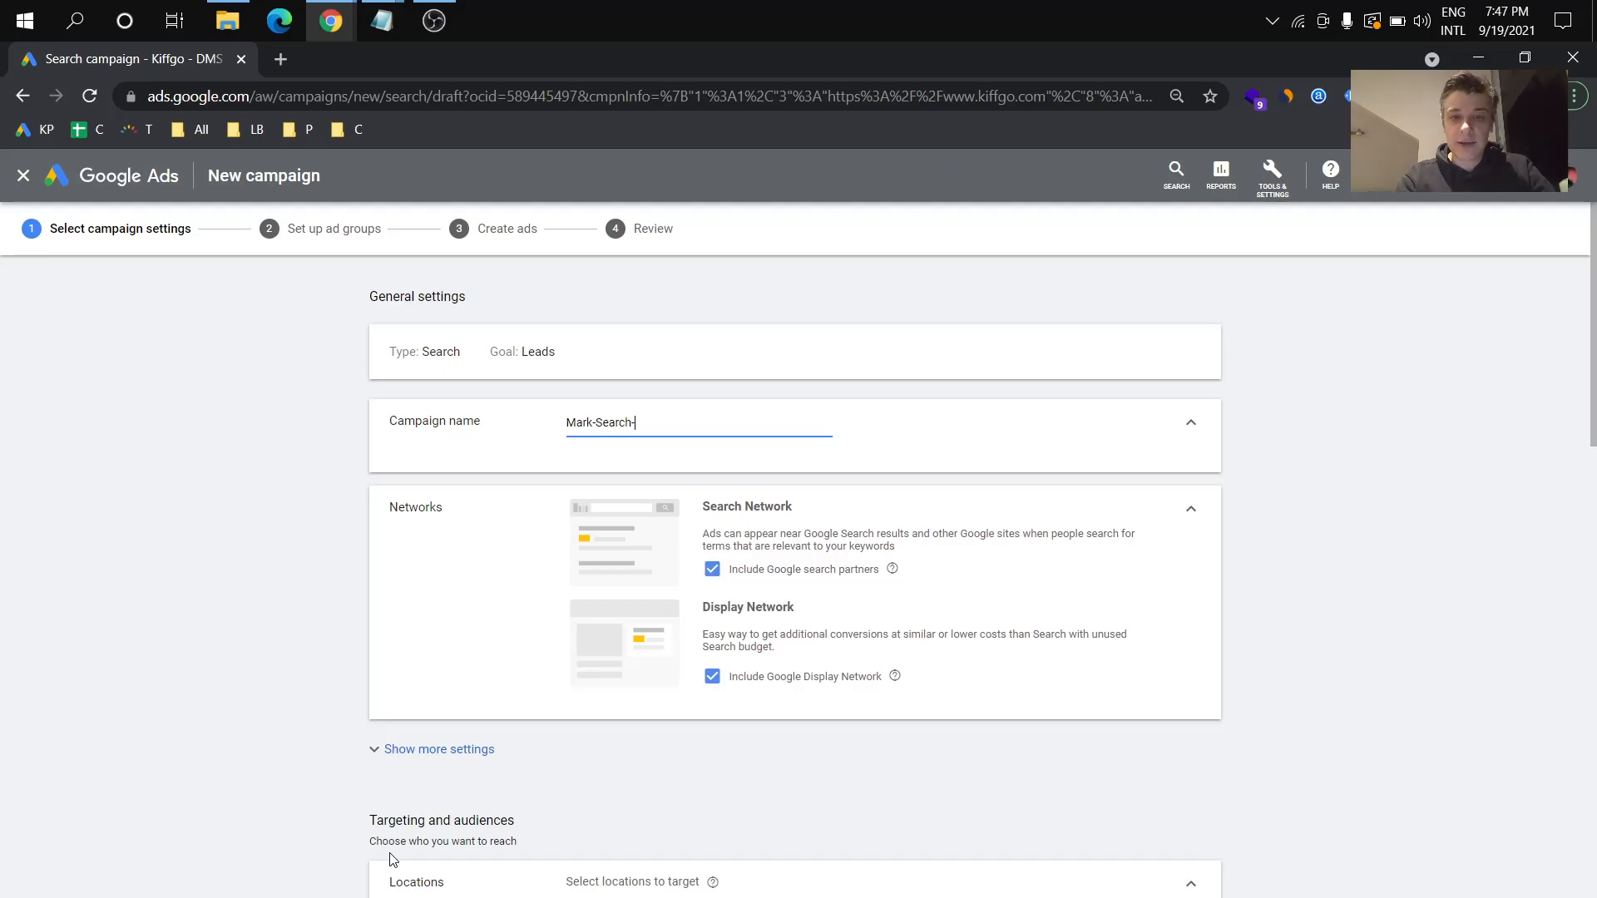
{"action": "type", "text": "-UK"}
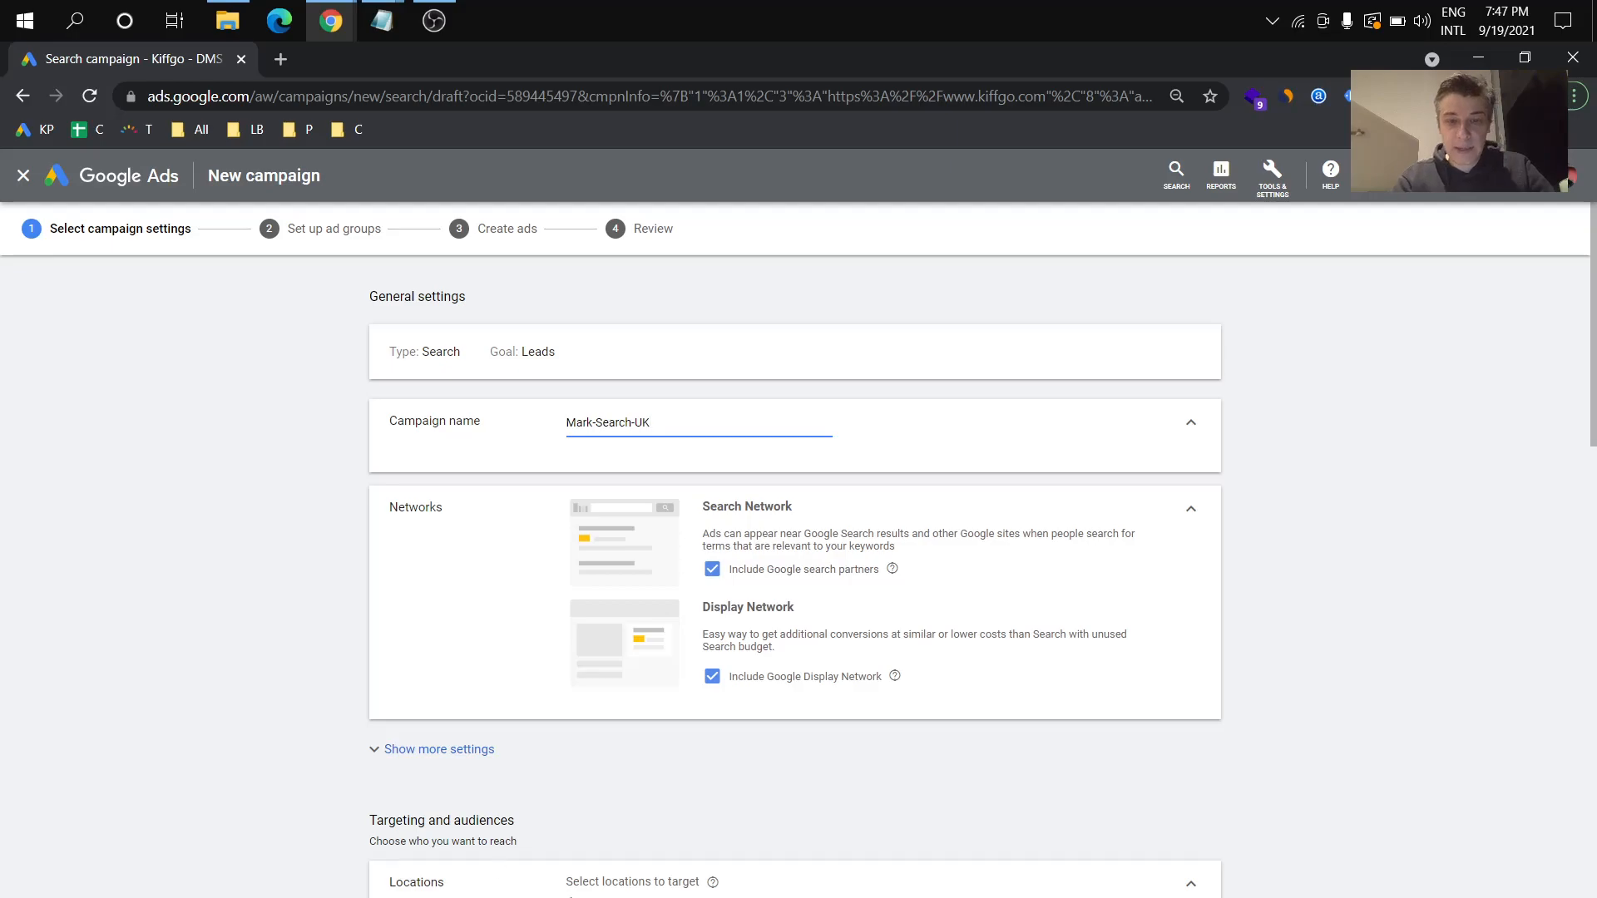
{"action": "left_click", "coordinate": [802, 684]}
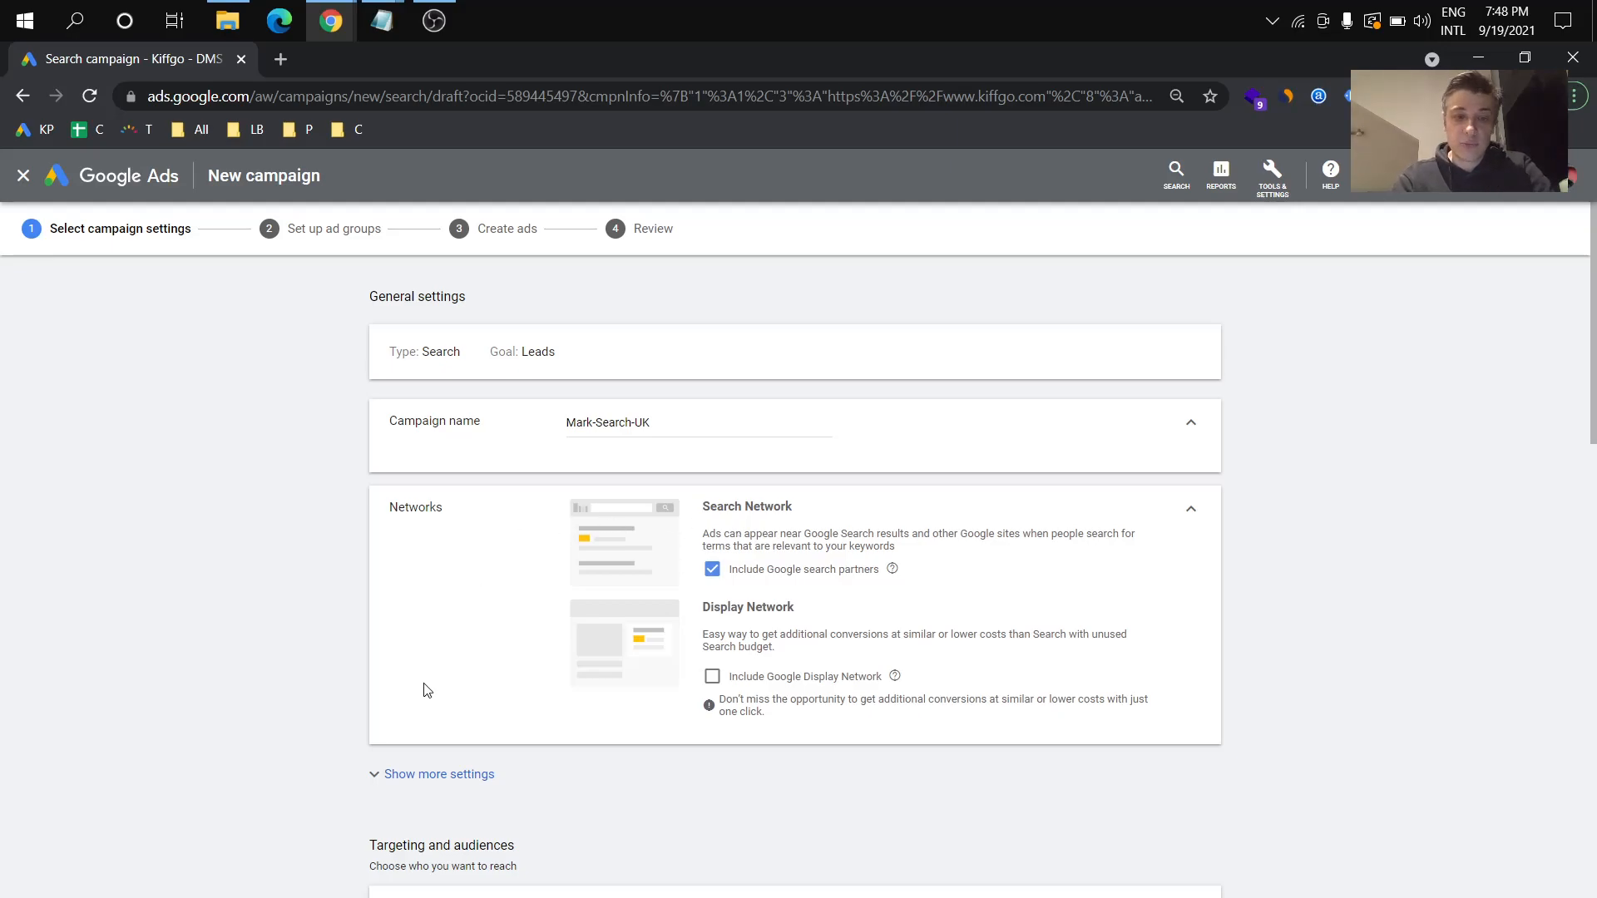
Step: Show the additional campaign settings and review the campaign URL options and the Dynamic Search Ads setting
{"action": "left_click", "coordinate": [449, 774]}
{"action": "scroll", "coordinate": [554, 678], "scroll_direction": "down", "scroll_amount": 3}
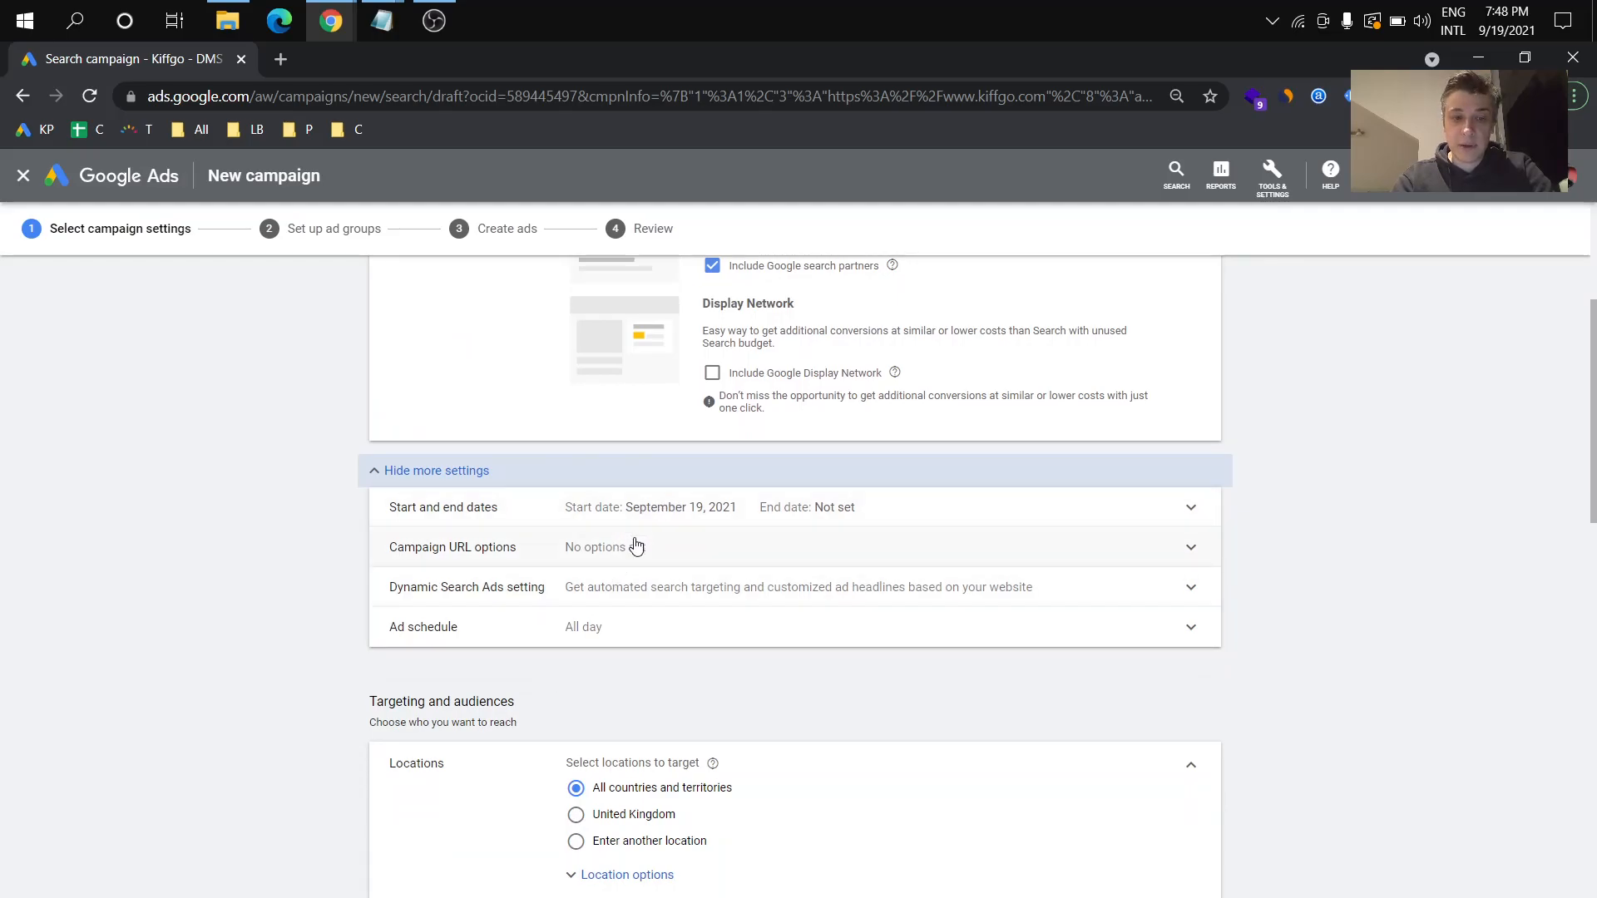
{"action": "left_click", "coordinate": [647, 565]}
{"action": "scroll", "coordinate": [645, 582], "scroll_direction": "down", "scroll_amount": 2}
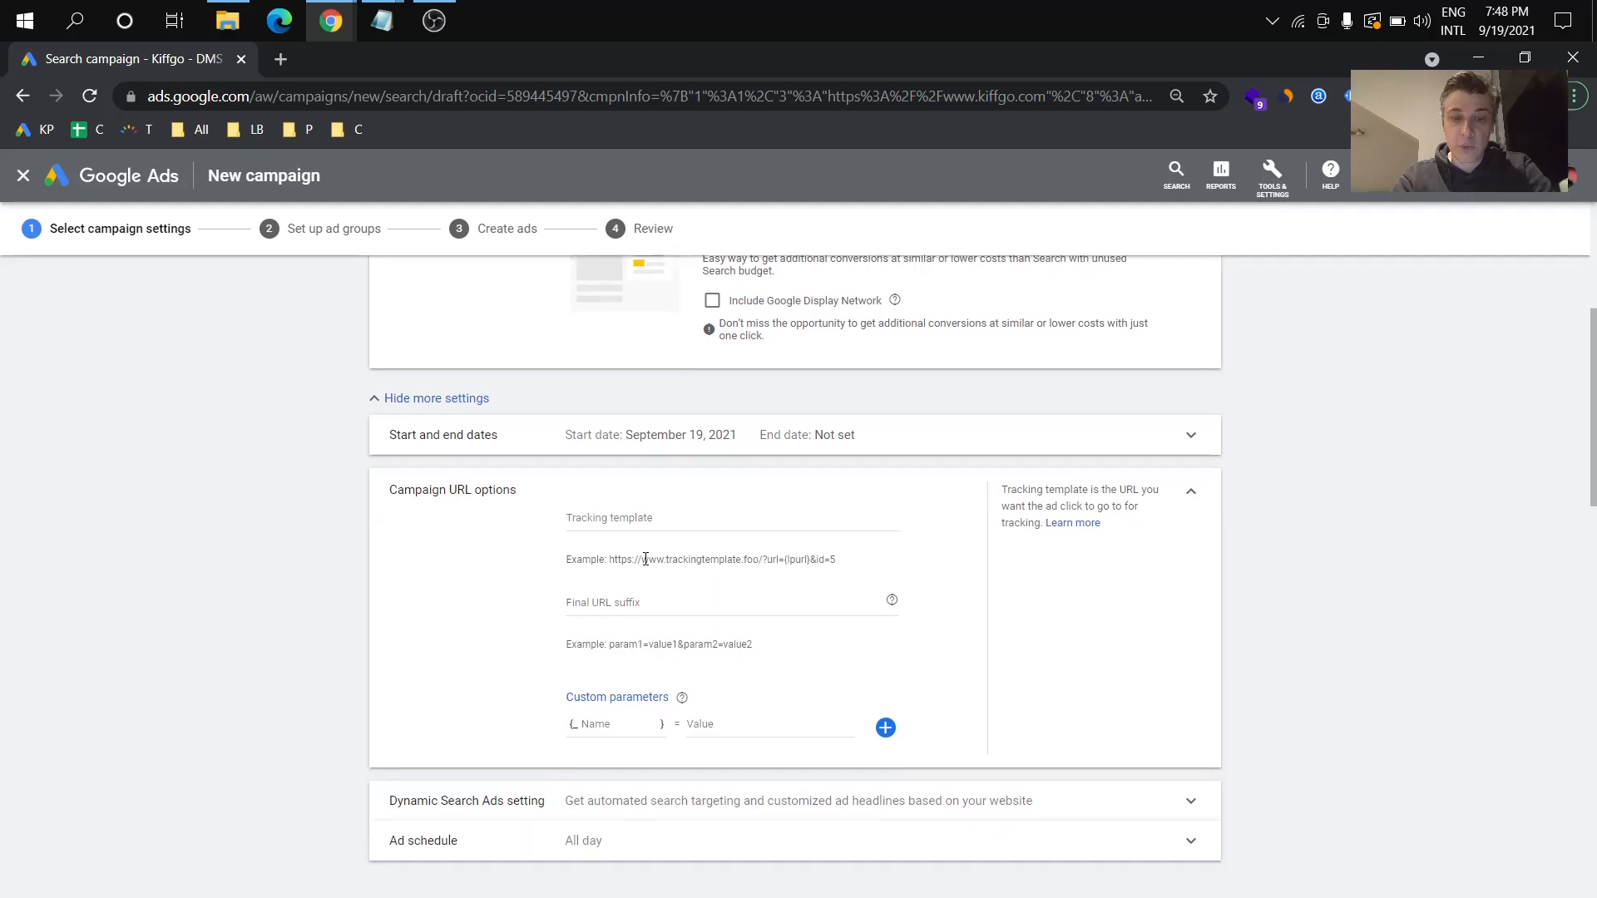
{"action": "left_click", "coordinate": [630, 680]}
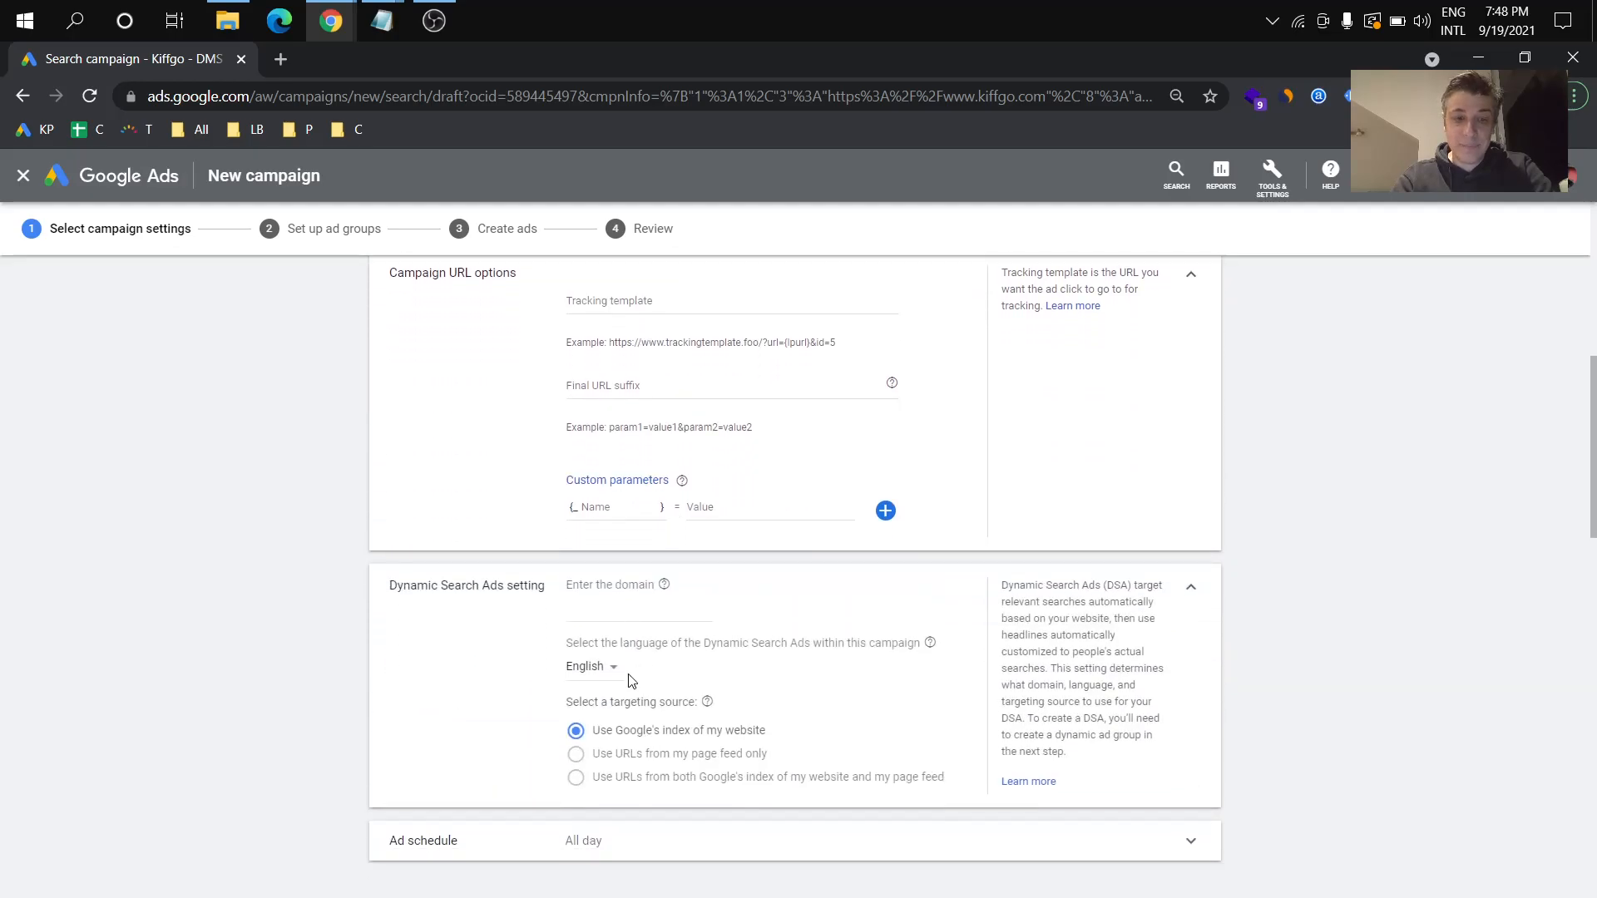
{"action": "scroll", "coordinate": [628, 674], "scroll_direction": "down", "scroll_amount": 2}
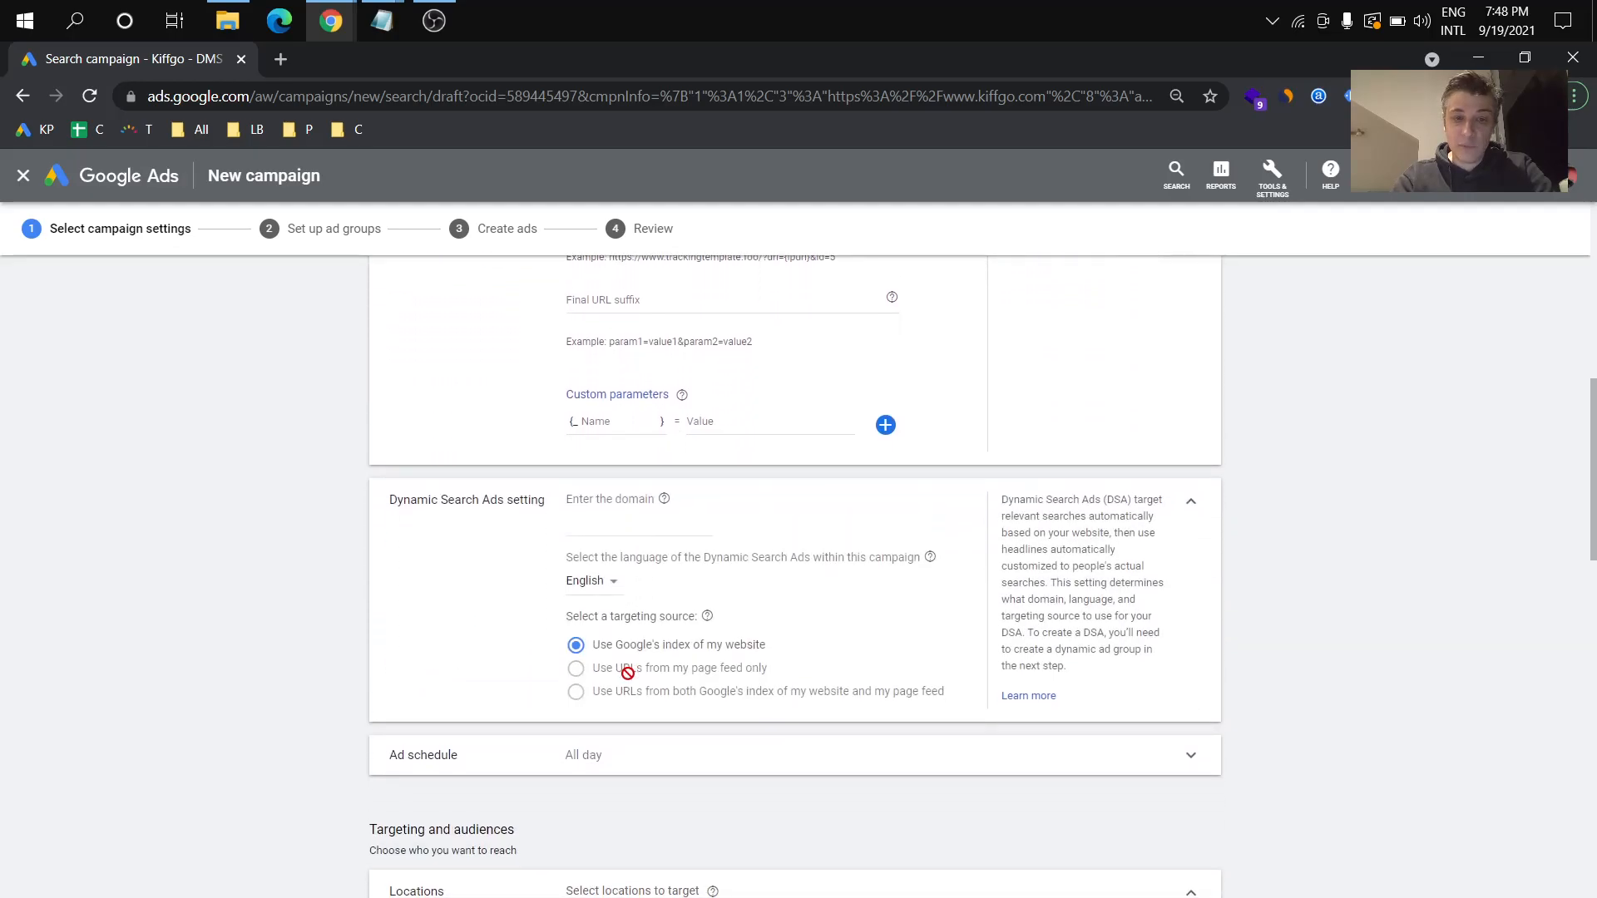
Step: Open the ad schedule and set the start time for all days to 07:00
{"action": "left_click", "coordinate": [560, 755]}
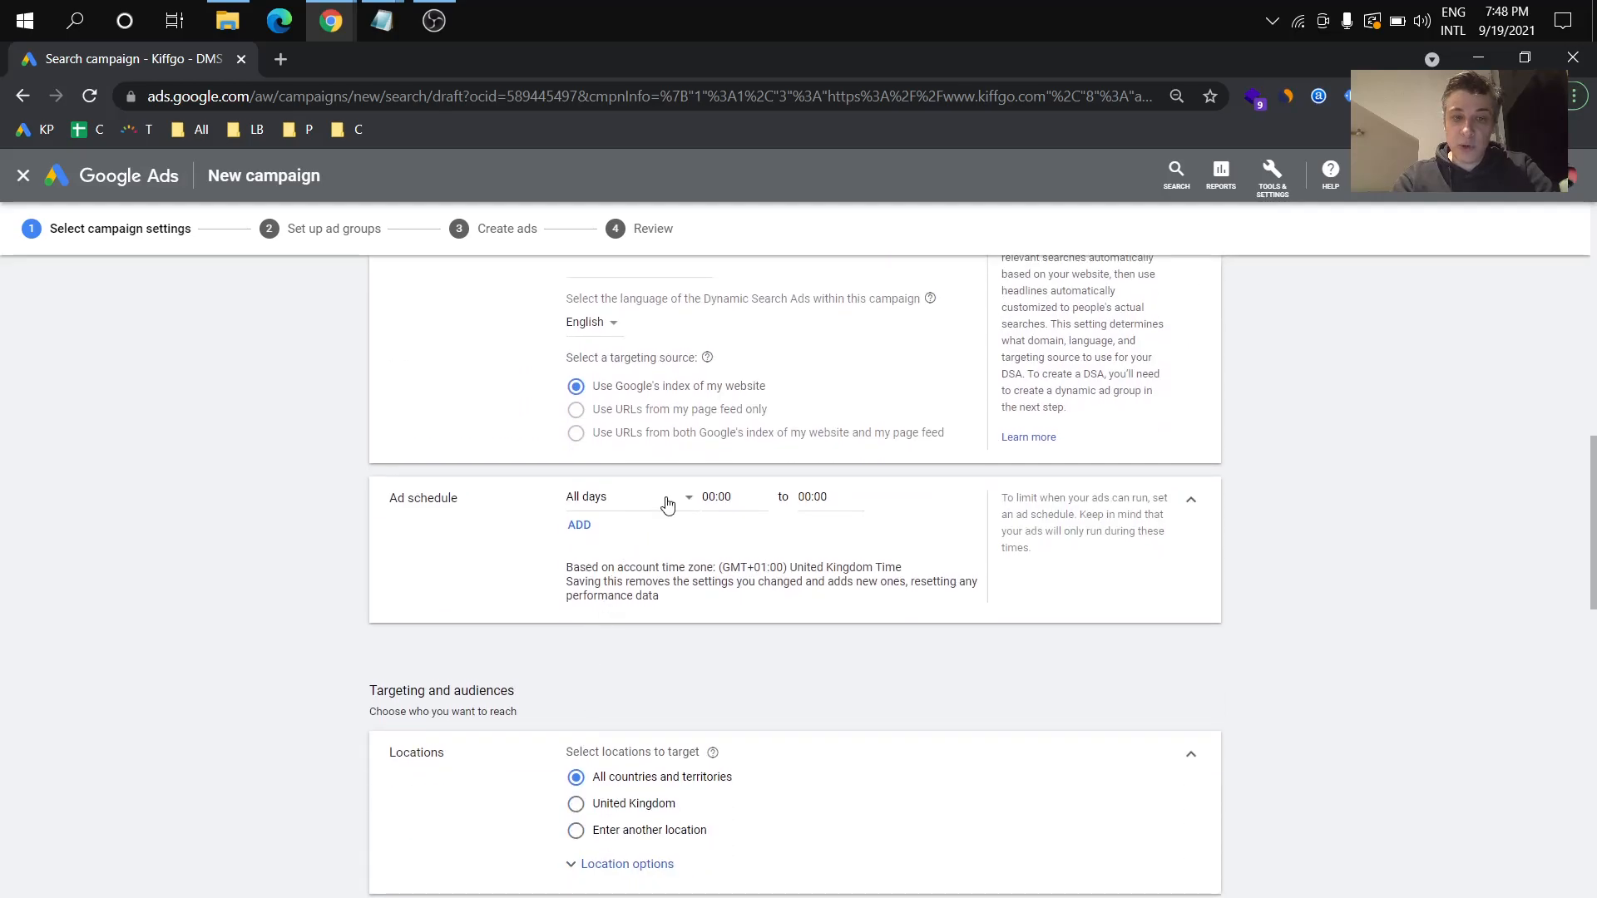
{"action": "left_click", "coordinate": [722, 497]}
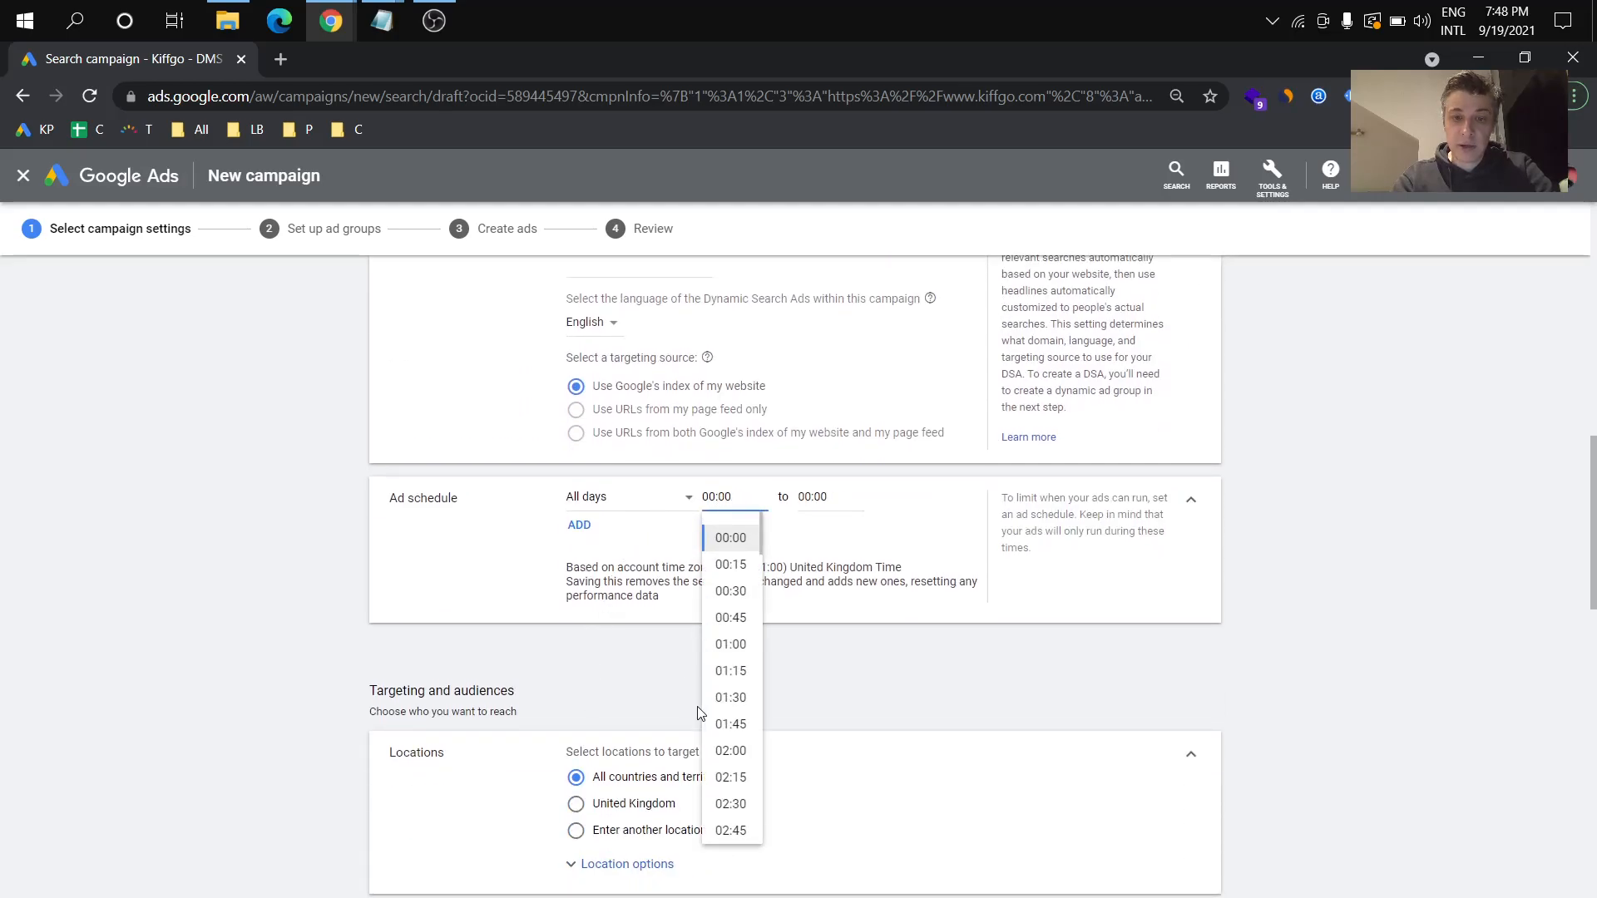
{"action": "scroll", "coordinate": [740, 773], "scroll_direction": "down", "scroll_amount": 2}
{"action": "scroll", "coordinate": [743, 772], "scroll_direction": "down", "scroll_amount": 3}
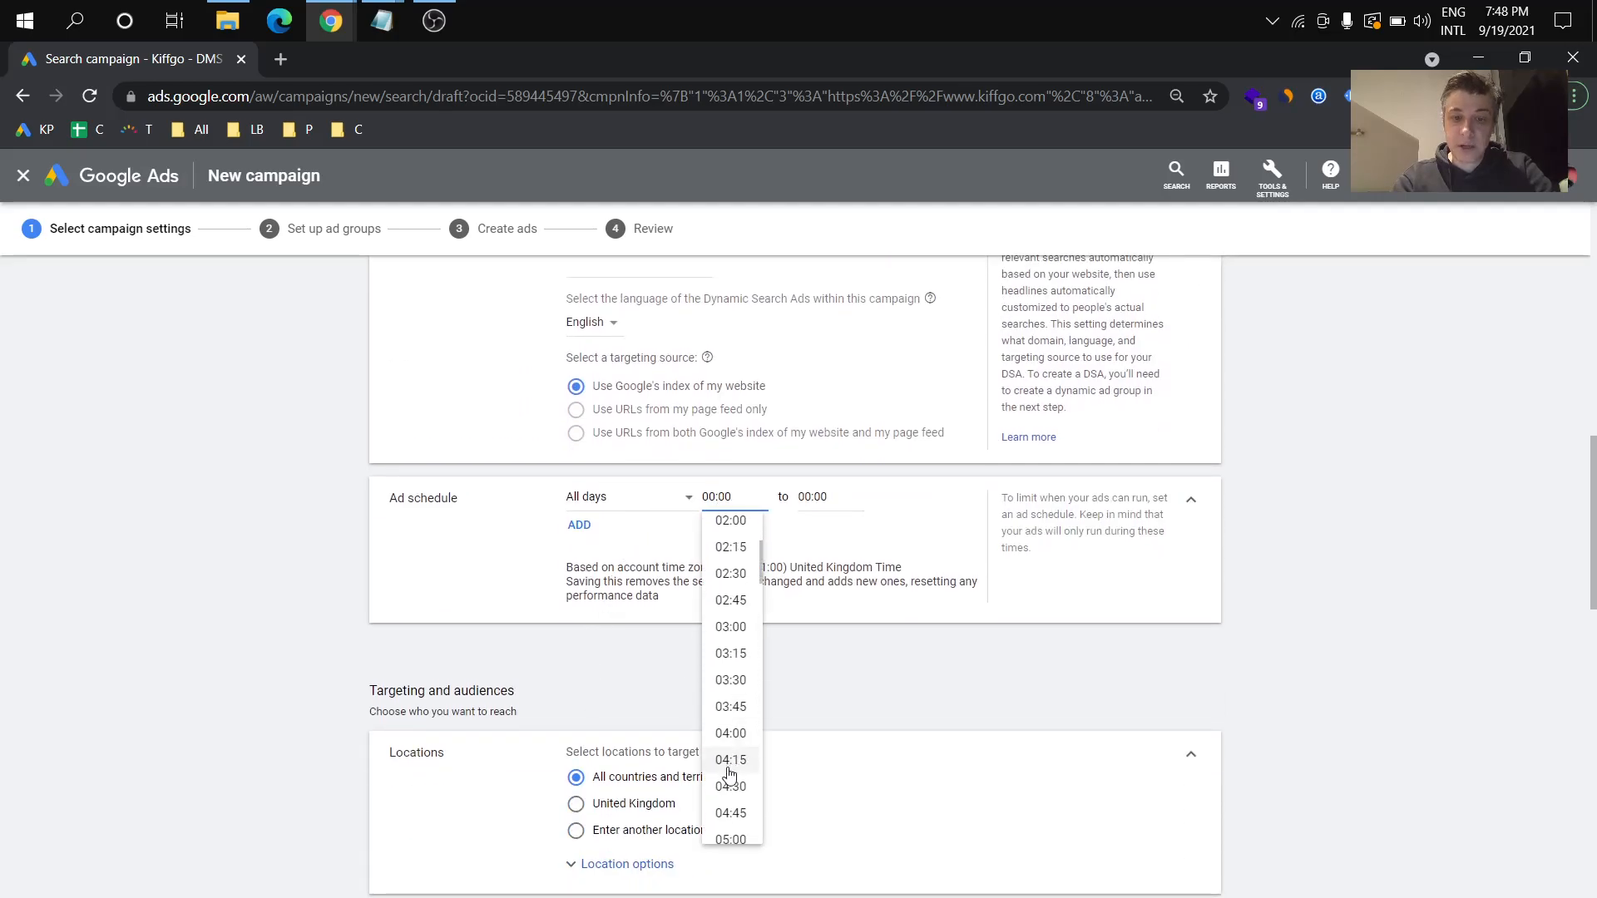
{"action": "scroll", "coordinate": [751, 814], "scroll_direction": "down", "scroll_amount": 1}
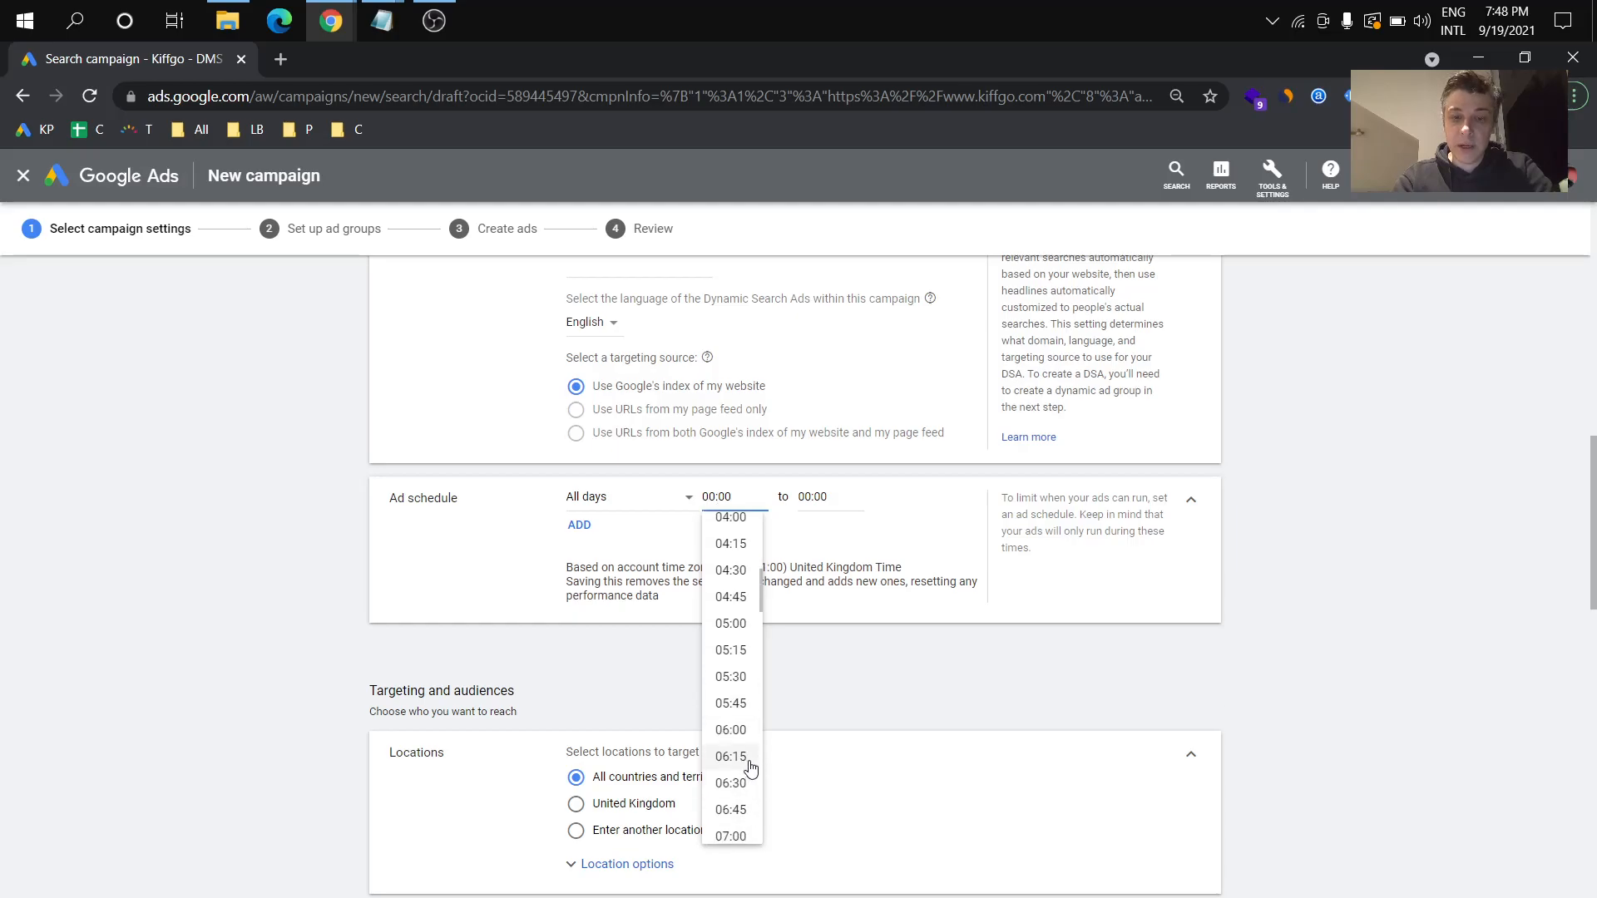
{"action": "left_click", "coordinate": [731, 836]}
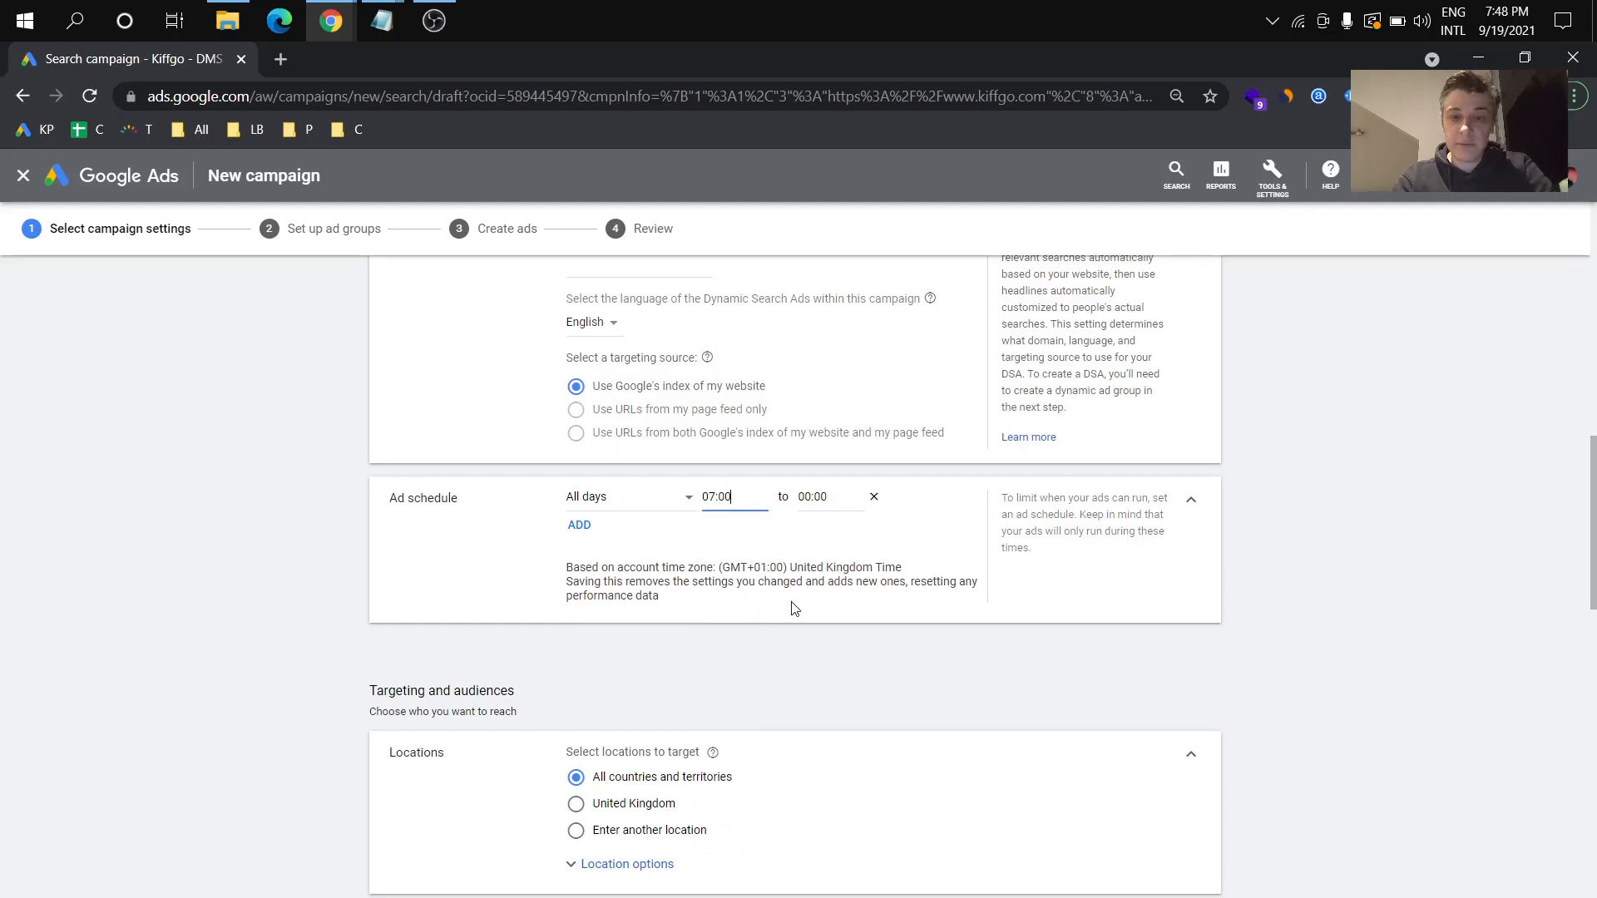
Step: Set the ad schedule's end time to 20:00 and check the account time zone it is based on
{"action": "left_click", "coordinate": [823, 496]}
{"action": "scroll", "coordinate": [831, 706], "scroll_direction": "down", "scroll_amount": 20}
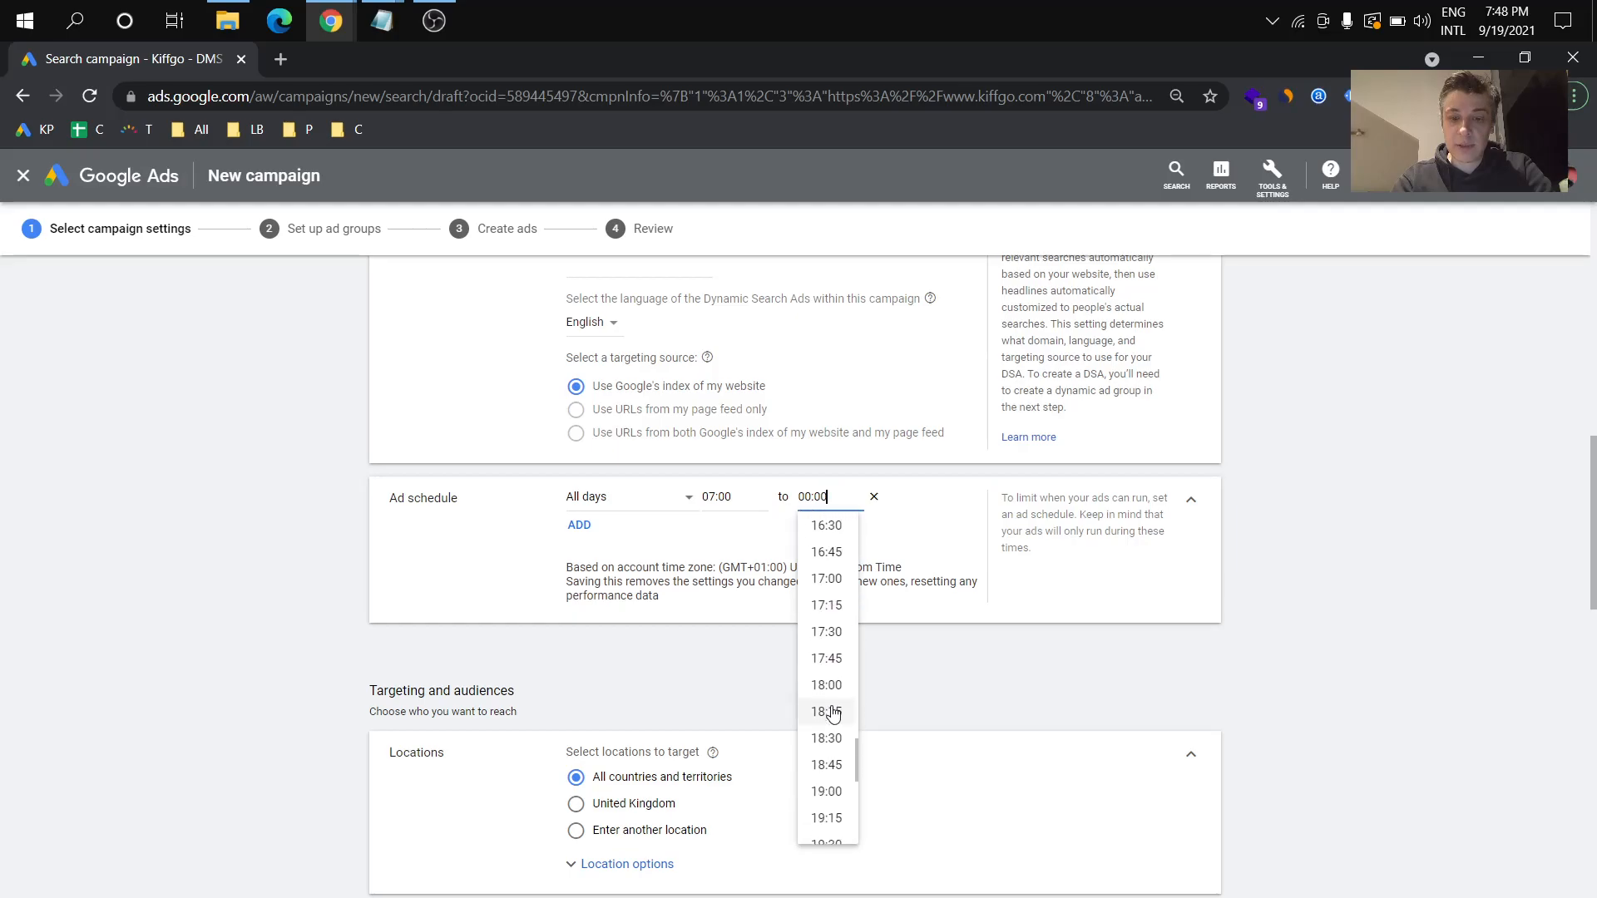
{"action": "scroll", "coordinate": [829, 796], "scroll_direction": "down", "scroll_amount": 1}
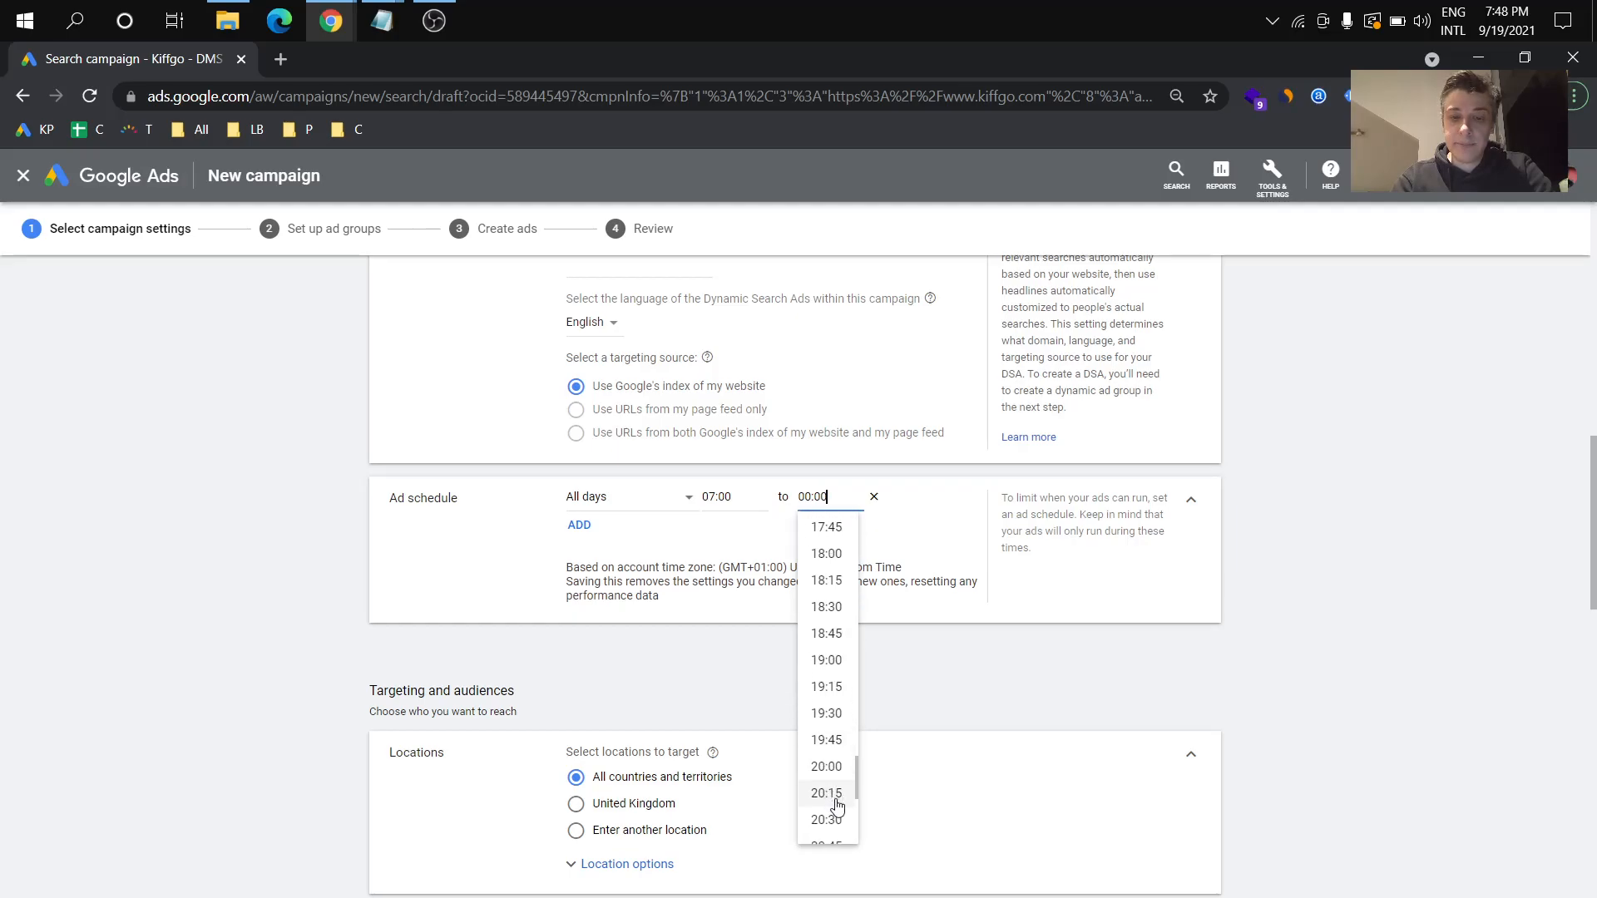
{"action": "left_click", "coordinate": [828, 800]}
{"action": "key", "text": "BackSpace"}
{"action": "key", "text": "BackSpace"}
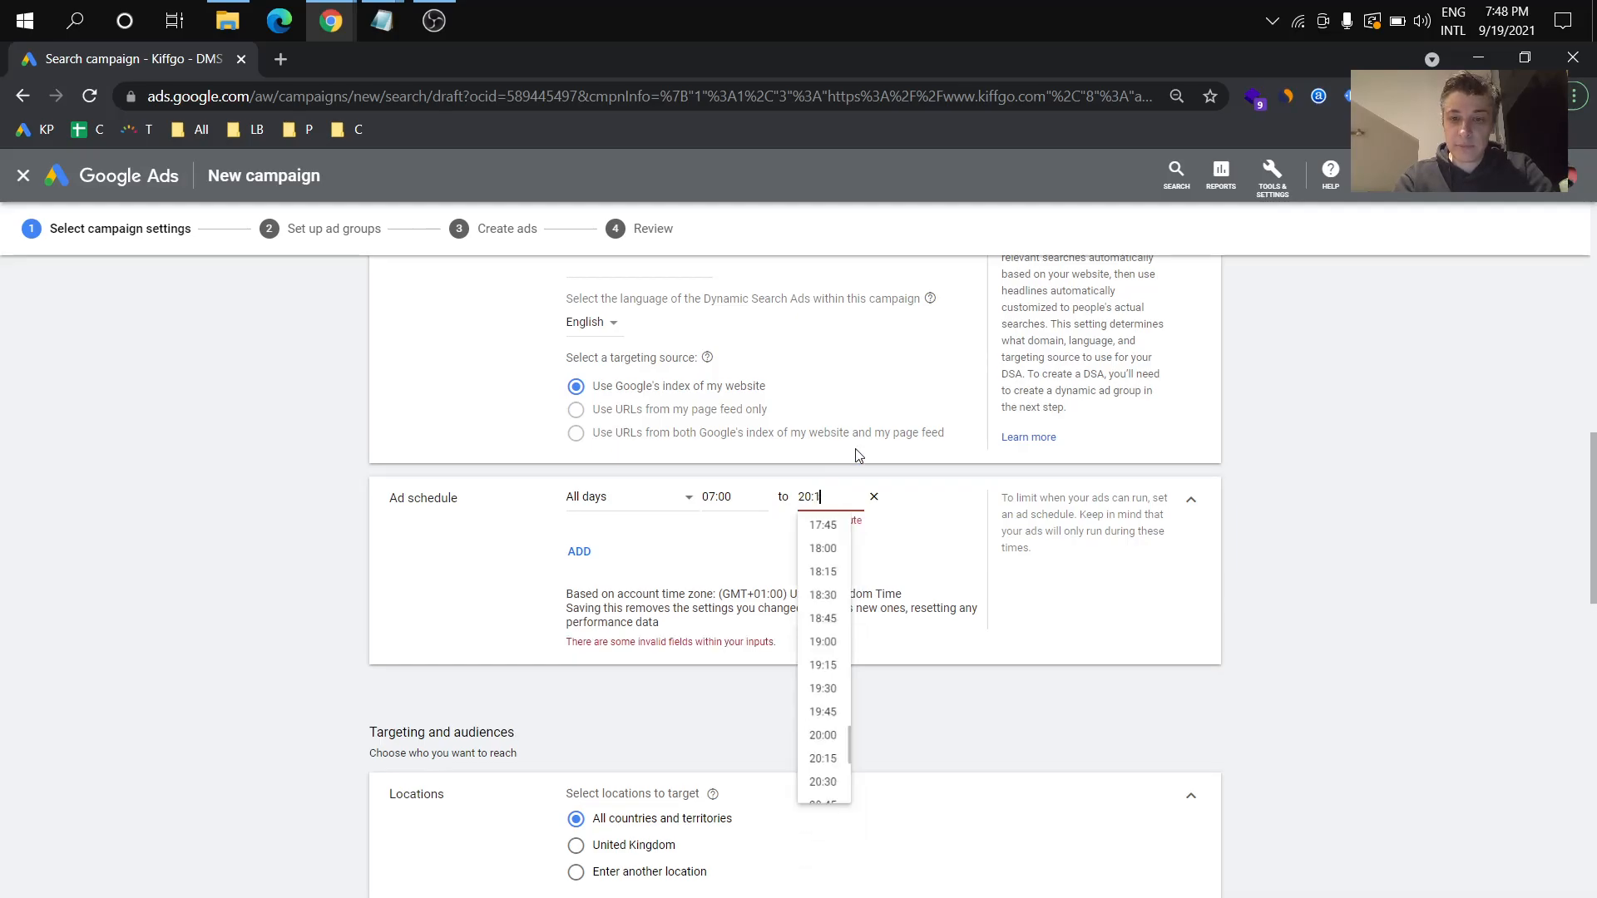
{"action": "type", "text": "00"}
{"action": "left_click", "coordinate": [931, 549]}
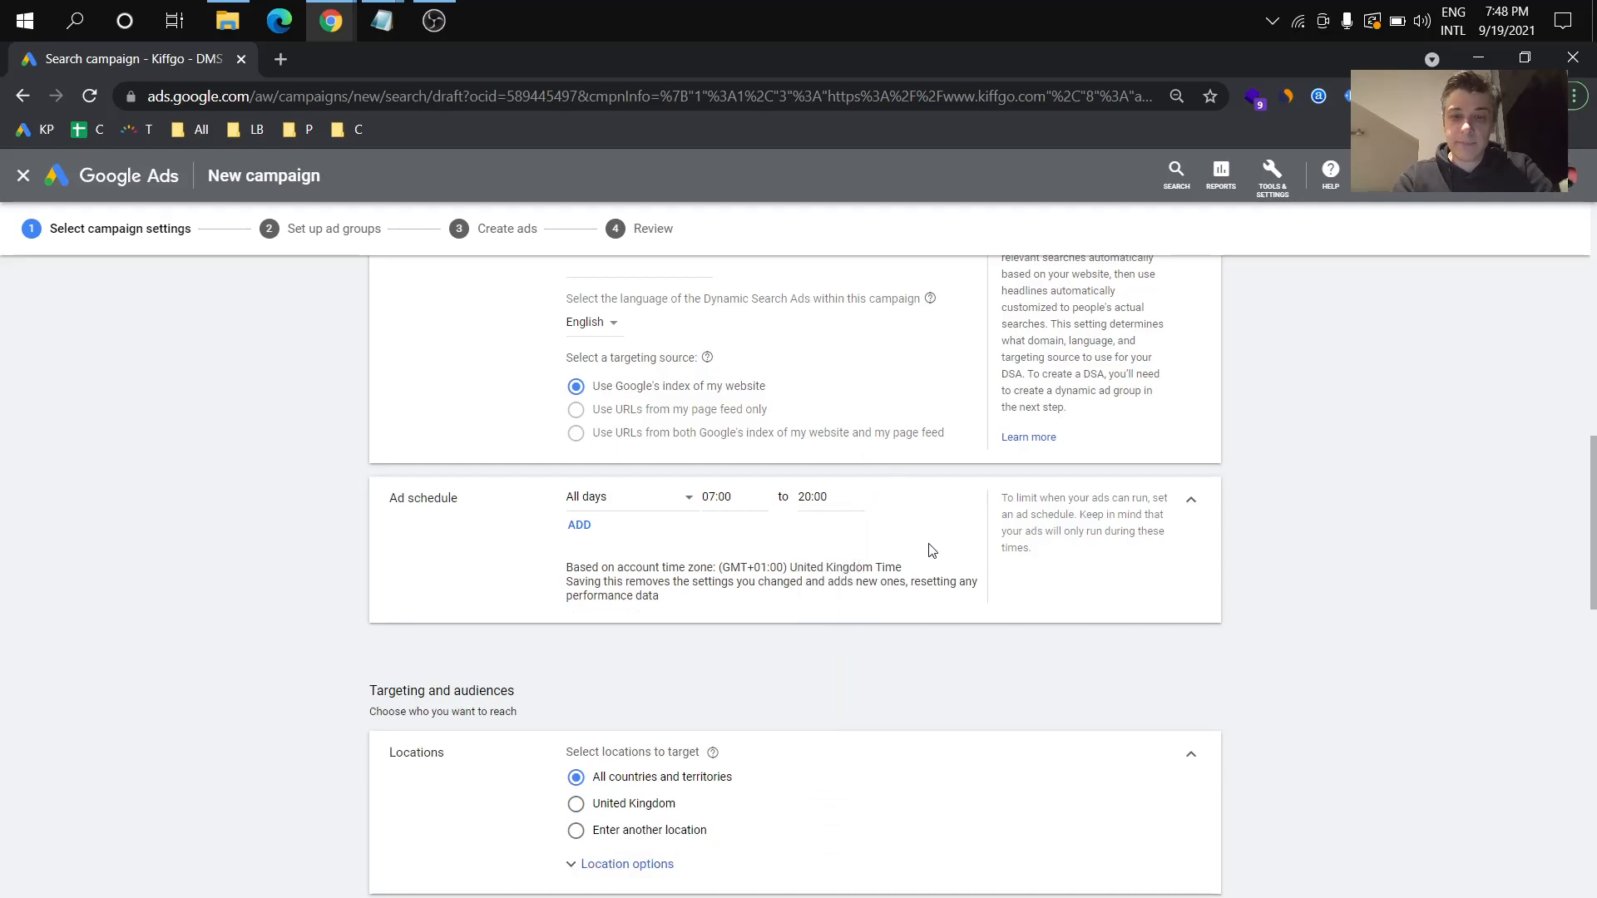
{"action": "scroll", "coordinate": [774, 518], "scroll_direction": "down", "scroll_amount": 1}
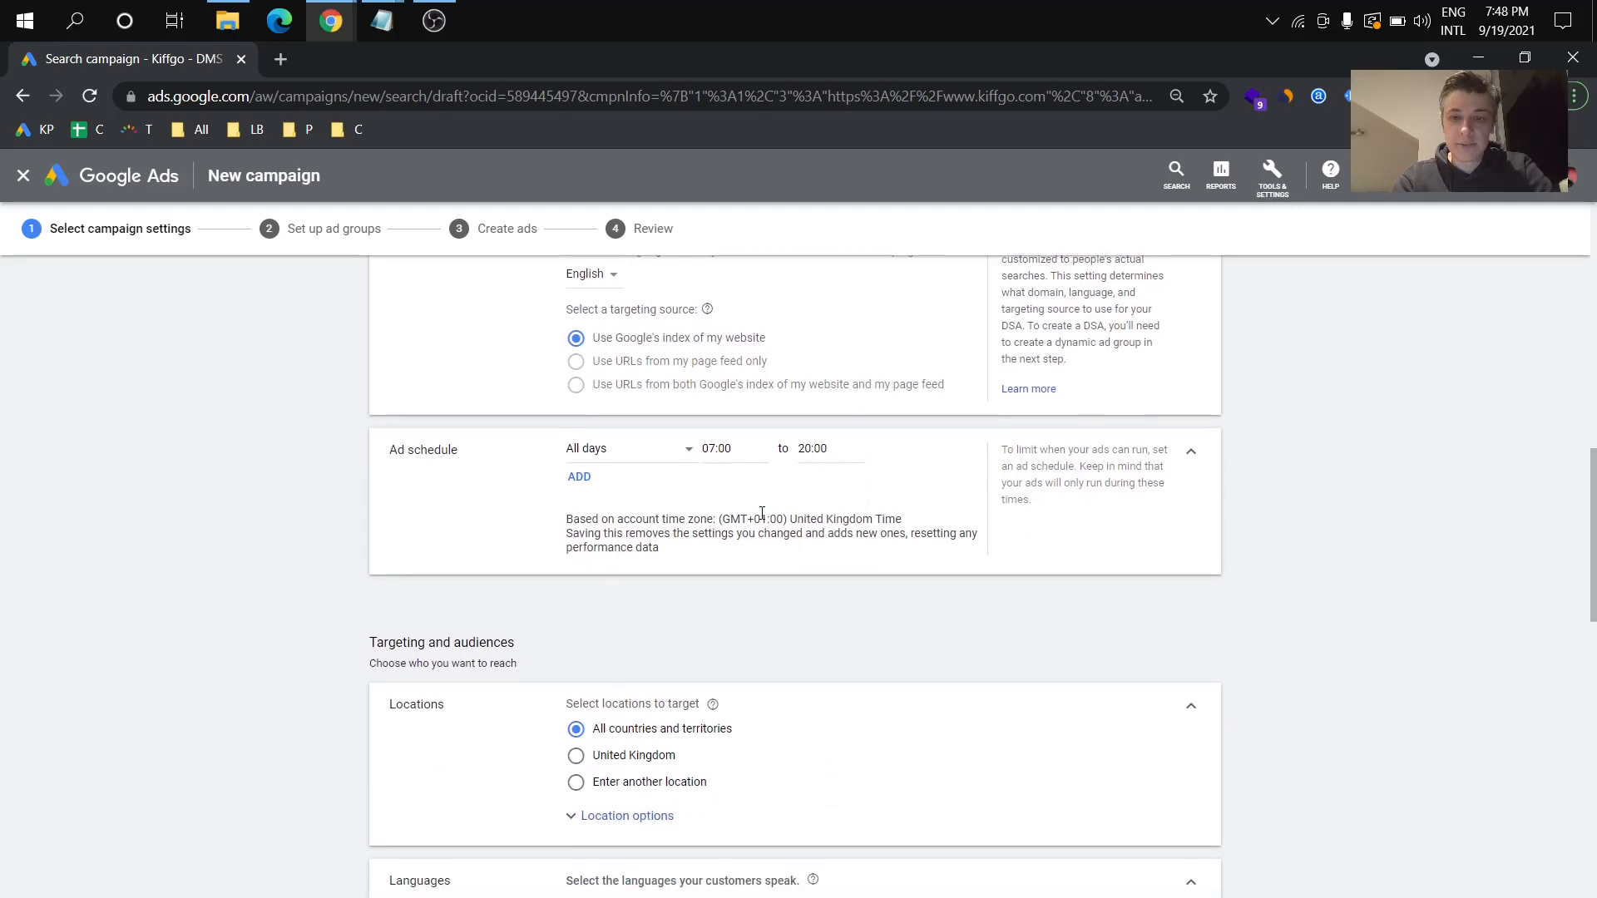
{"action": "left_click_drag", "start_coordinate": [743, 516], "coordinate": [816, 514]}
{"action": "left_click", "coordinate": [816, 514]}
Step: Target the United Kingdom, limited to people in or regularly in the targeted locations
{"action": "scroll", "coordinate": [712, 617], "scroll_direction": "down", "scroll_amount": 2}
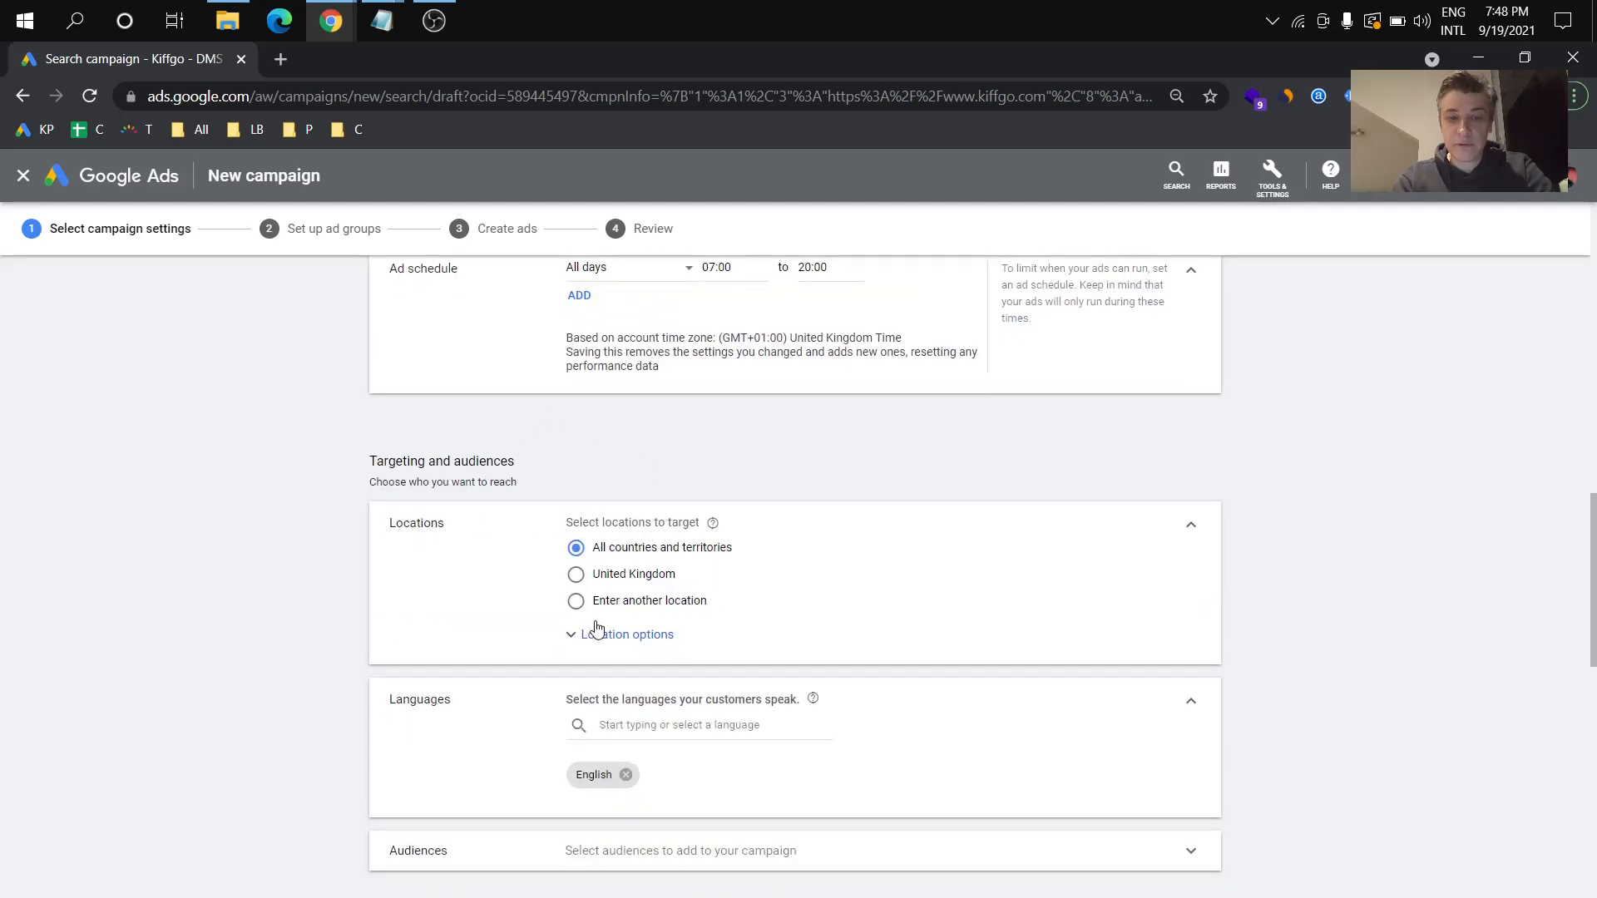
{"action": "left_click", "coordinate": [603, 639]}
{"action": "left_click", "coordinate": [624, 726]}
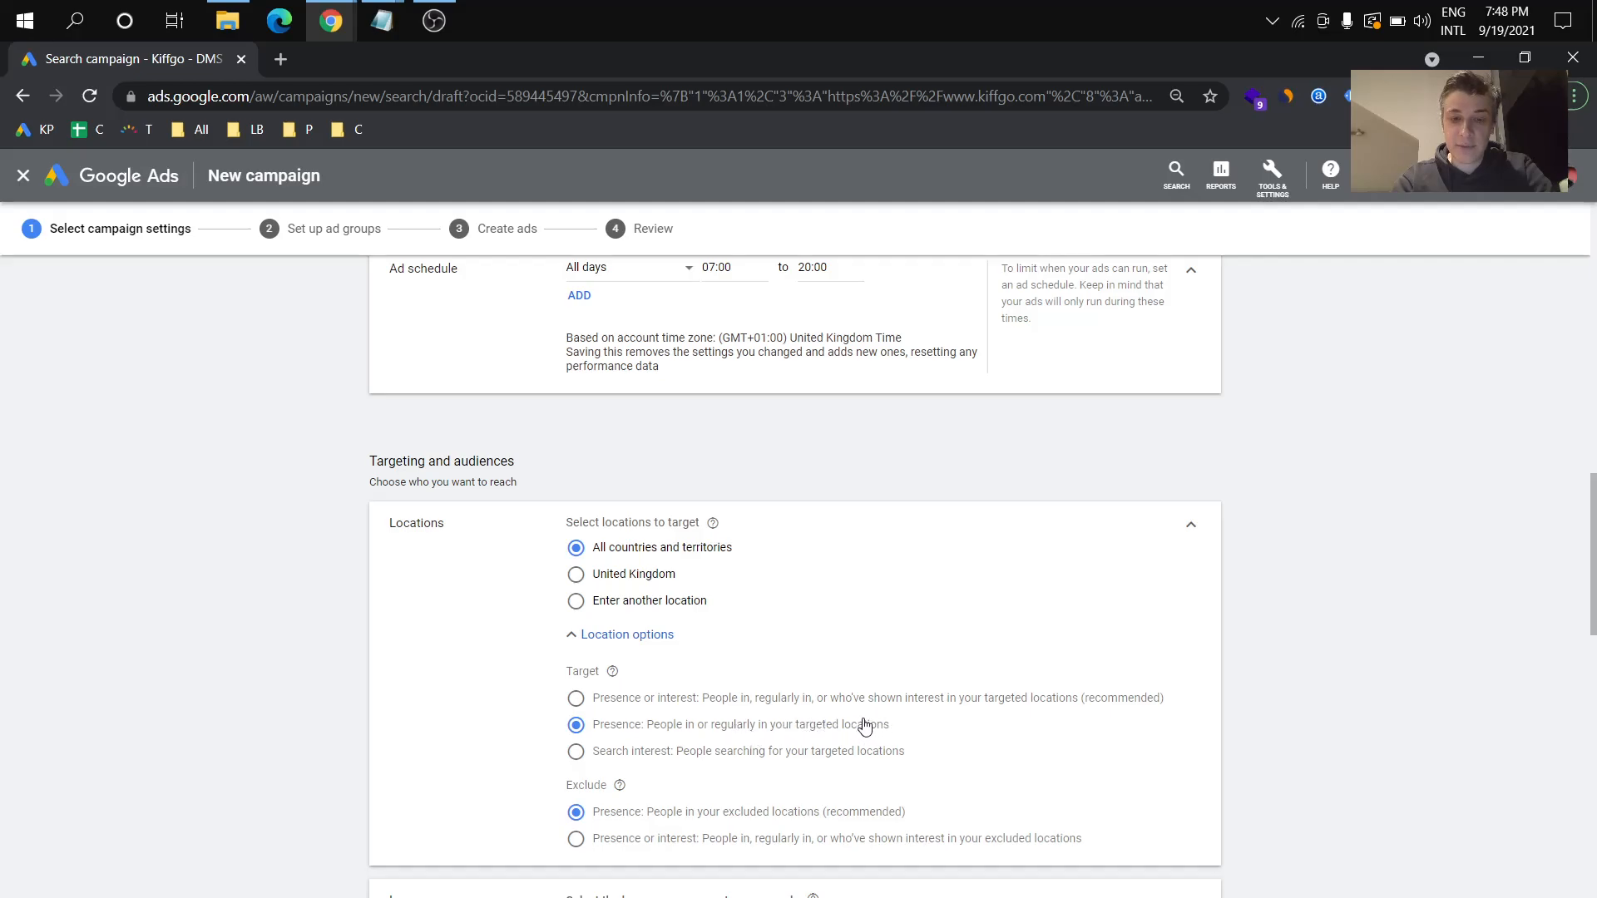
{"action": "left_click", "coordinate": [599, 575]}
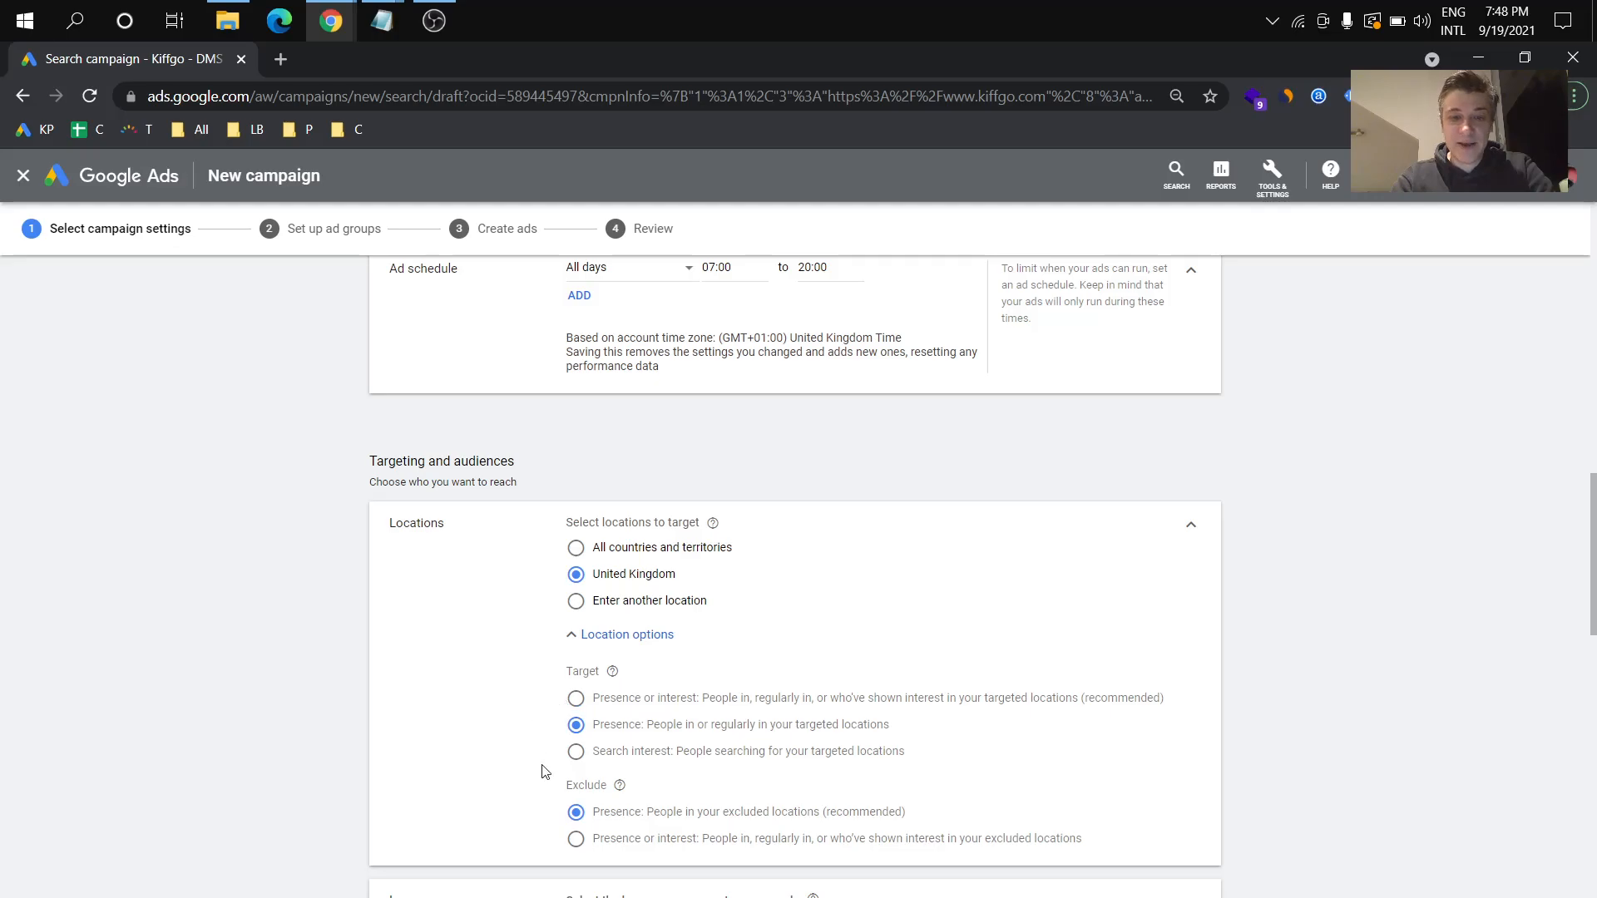
Step: Open the campaign's audiences, search for "tran" and add the Vehicles & Transportation affinity audience
{"action": "scroll", "coordinate": [545, 771], "scroll_direction": "down", "scroll_amount": 2}
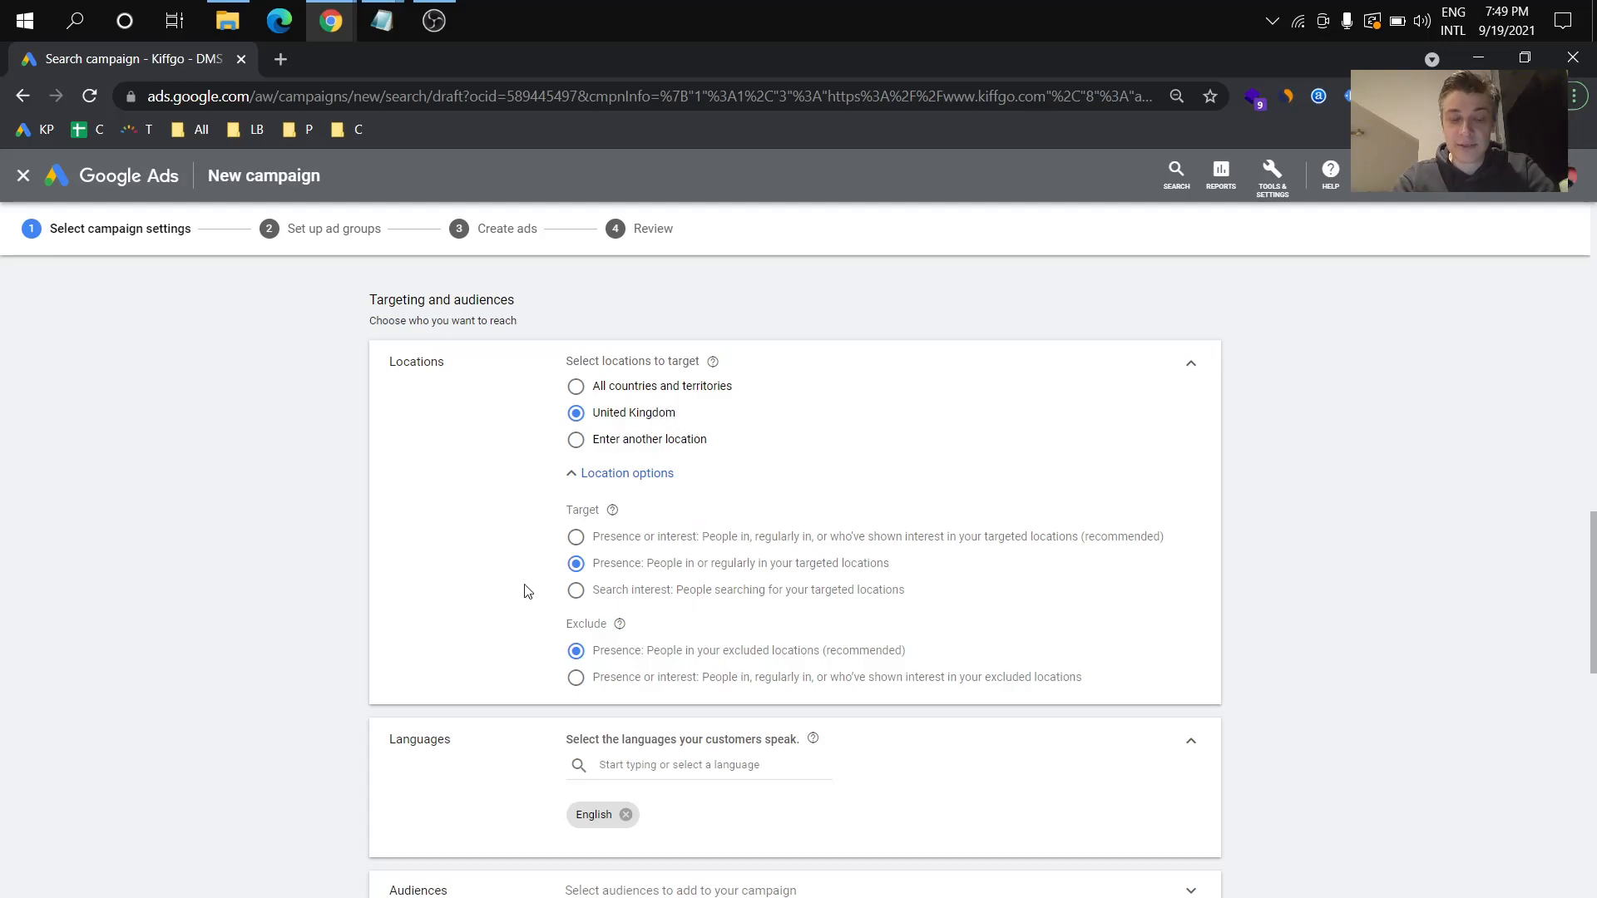
{"action": "scroll", "coordinate": [524, 591], "scroll_direction": "down", "scroll_amount": 2}
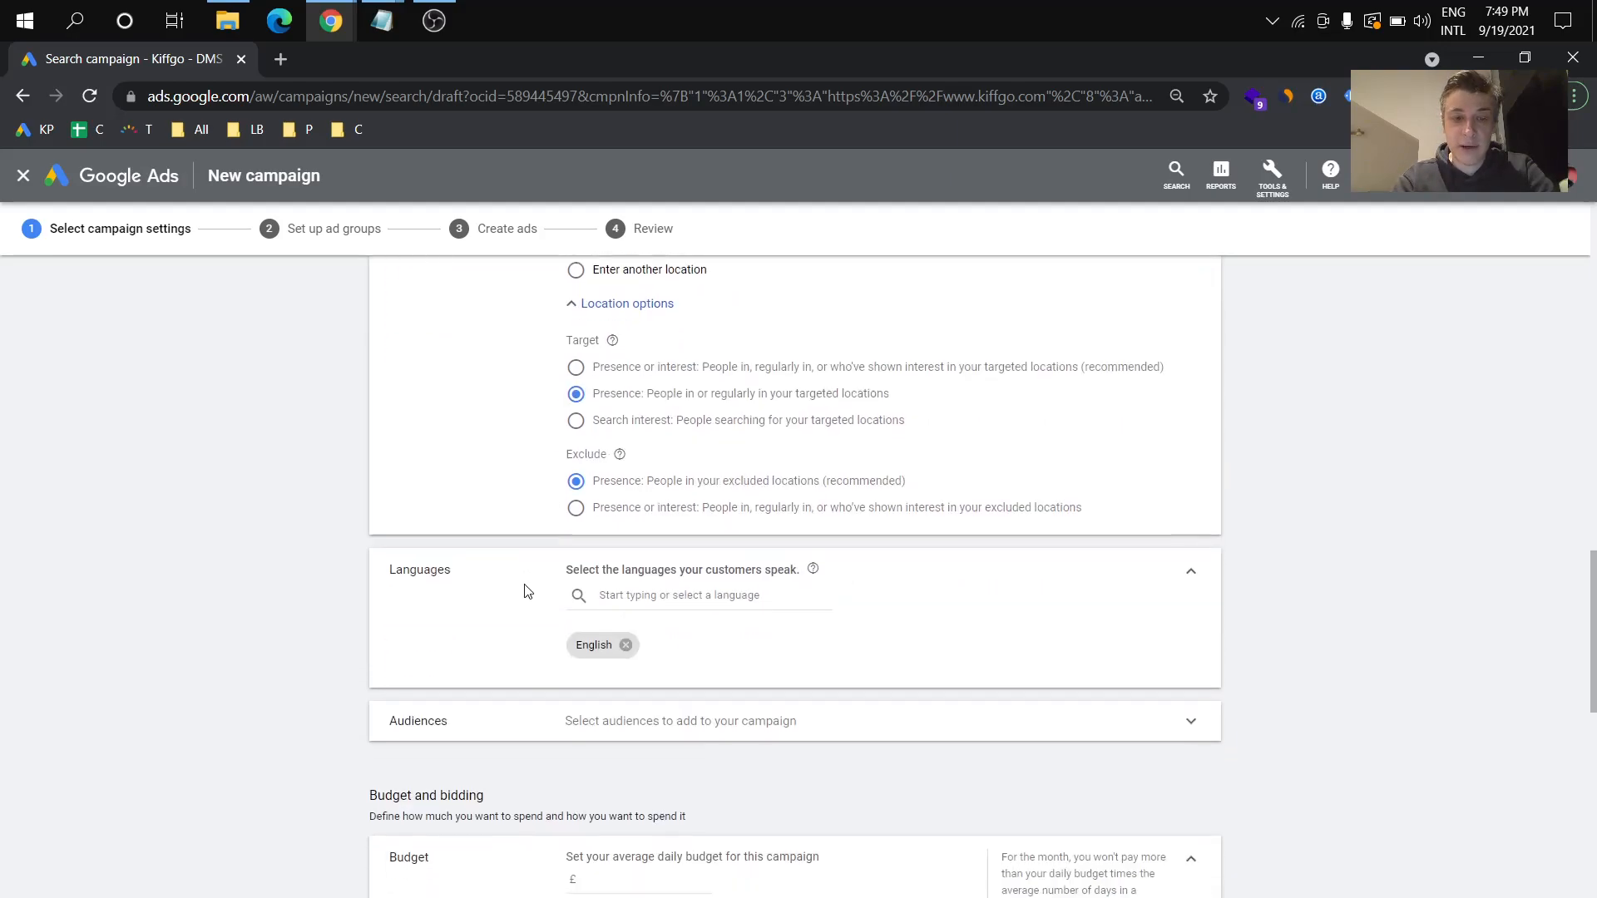
{"action": "scroll", "coordinate": [545, 646], "scroll_direction": "down", "scroll_amount": 3}
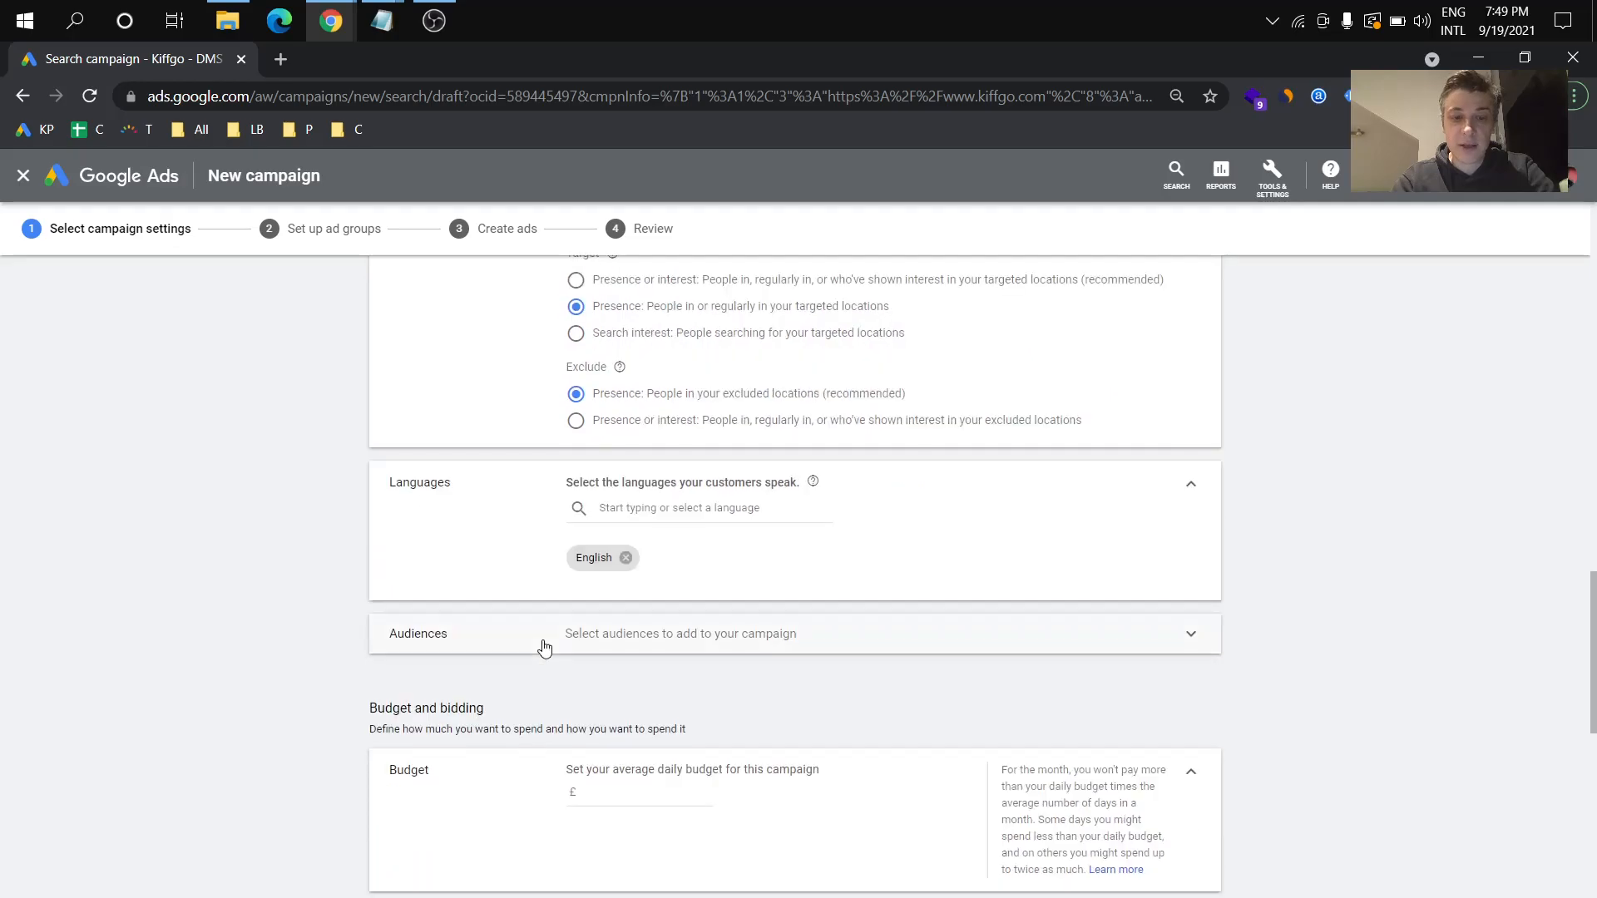
{"action": "left_click", "coordinate": [565, 497]}
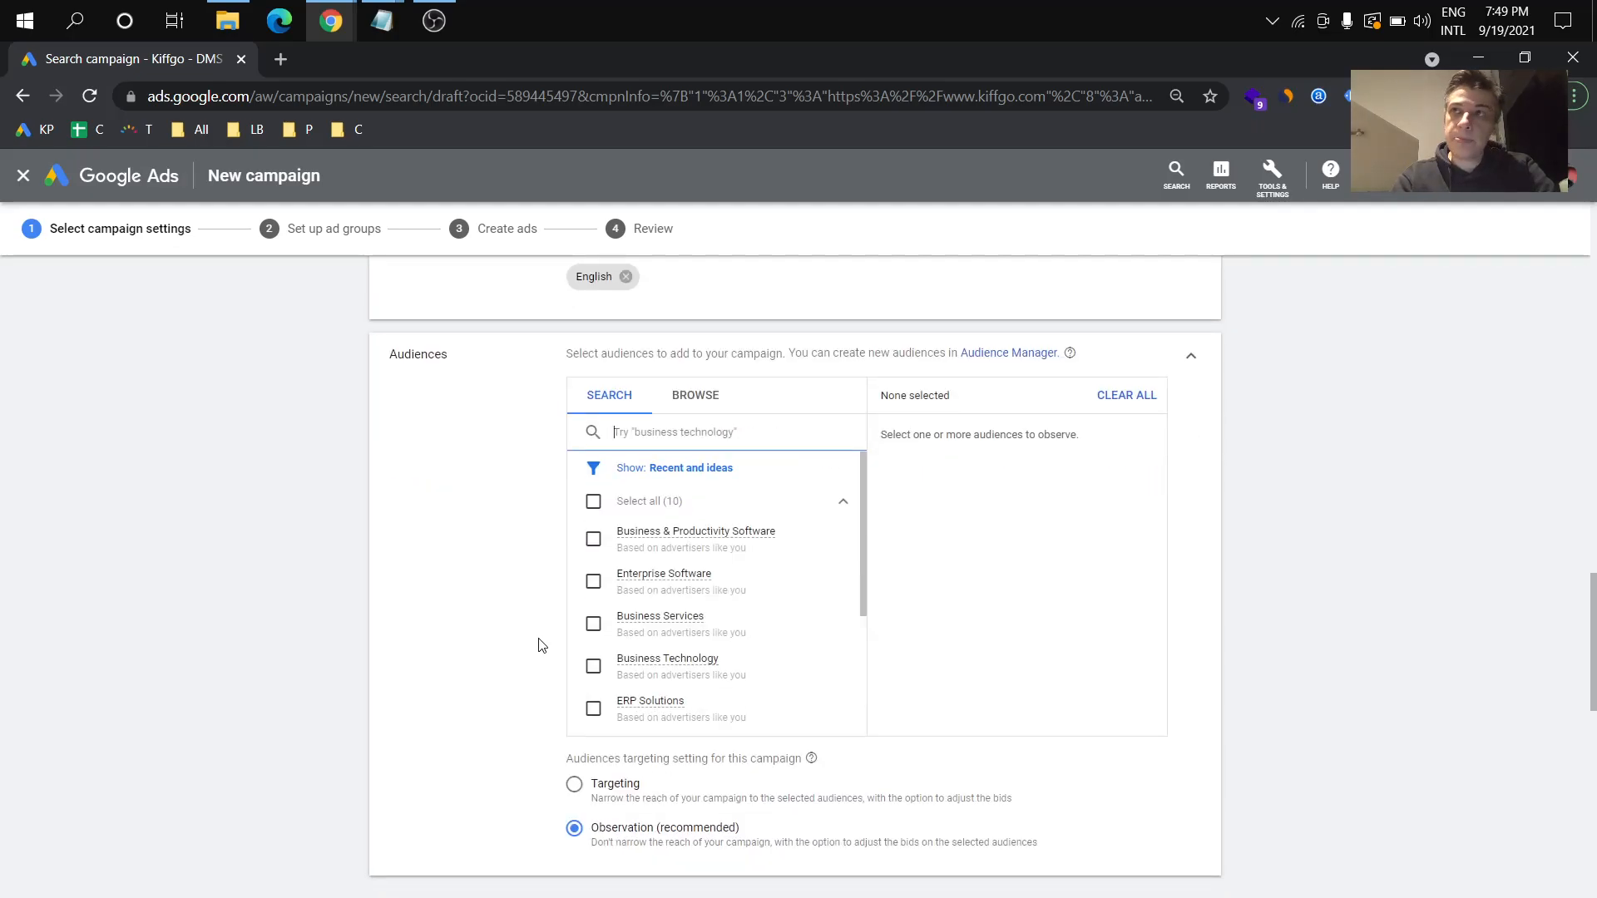
{"action": "type", "text": "tran"}
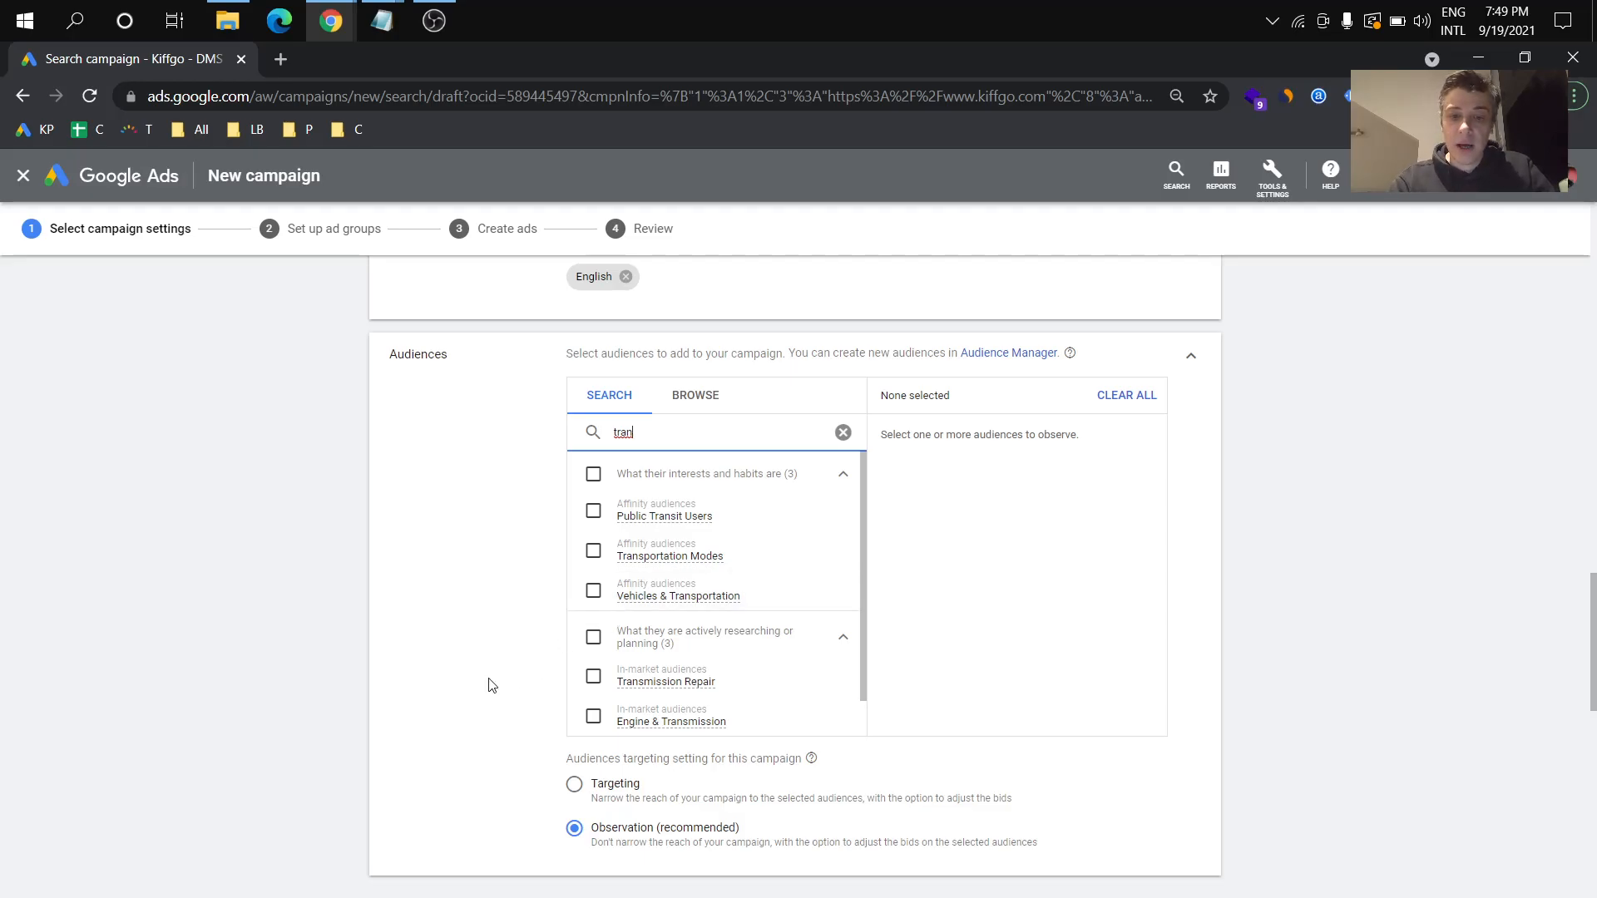
{"action": "scroll", "coordinate": [641, 666], "scroll_direction": "down", "scroll_amount": 2}
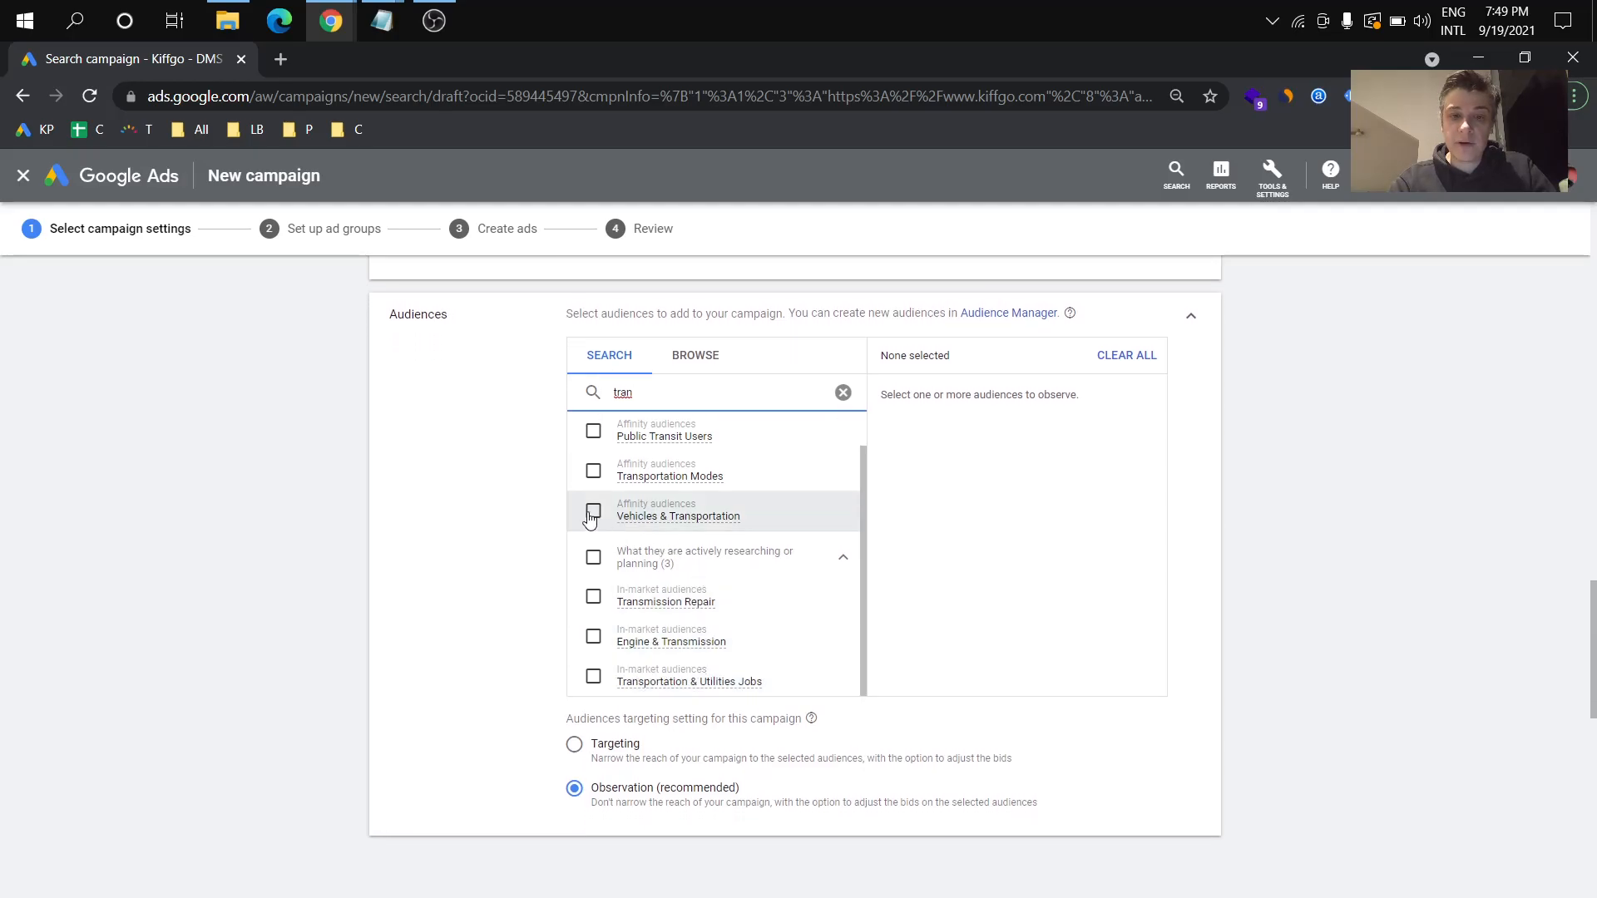
{"action": "mouse_move", "coordinate": [676, 689]}
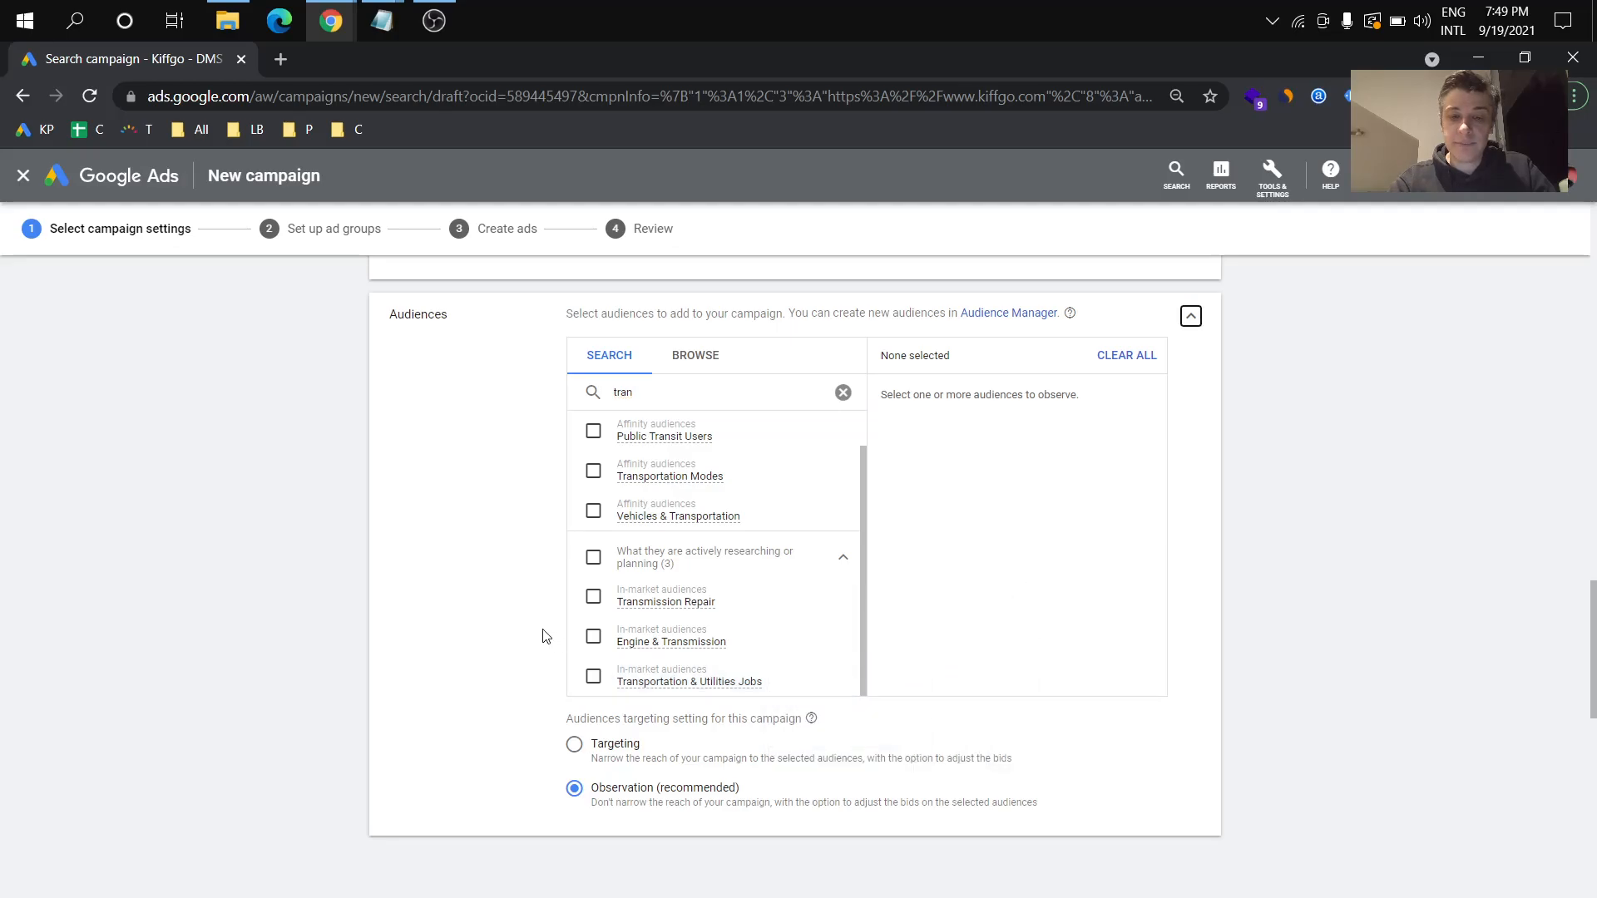
{"action": "left_click", "coordinate": [594, 512]}
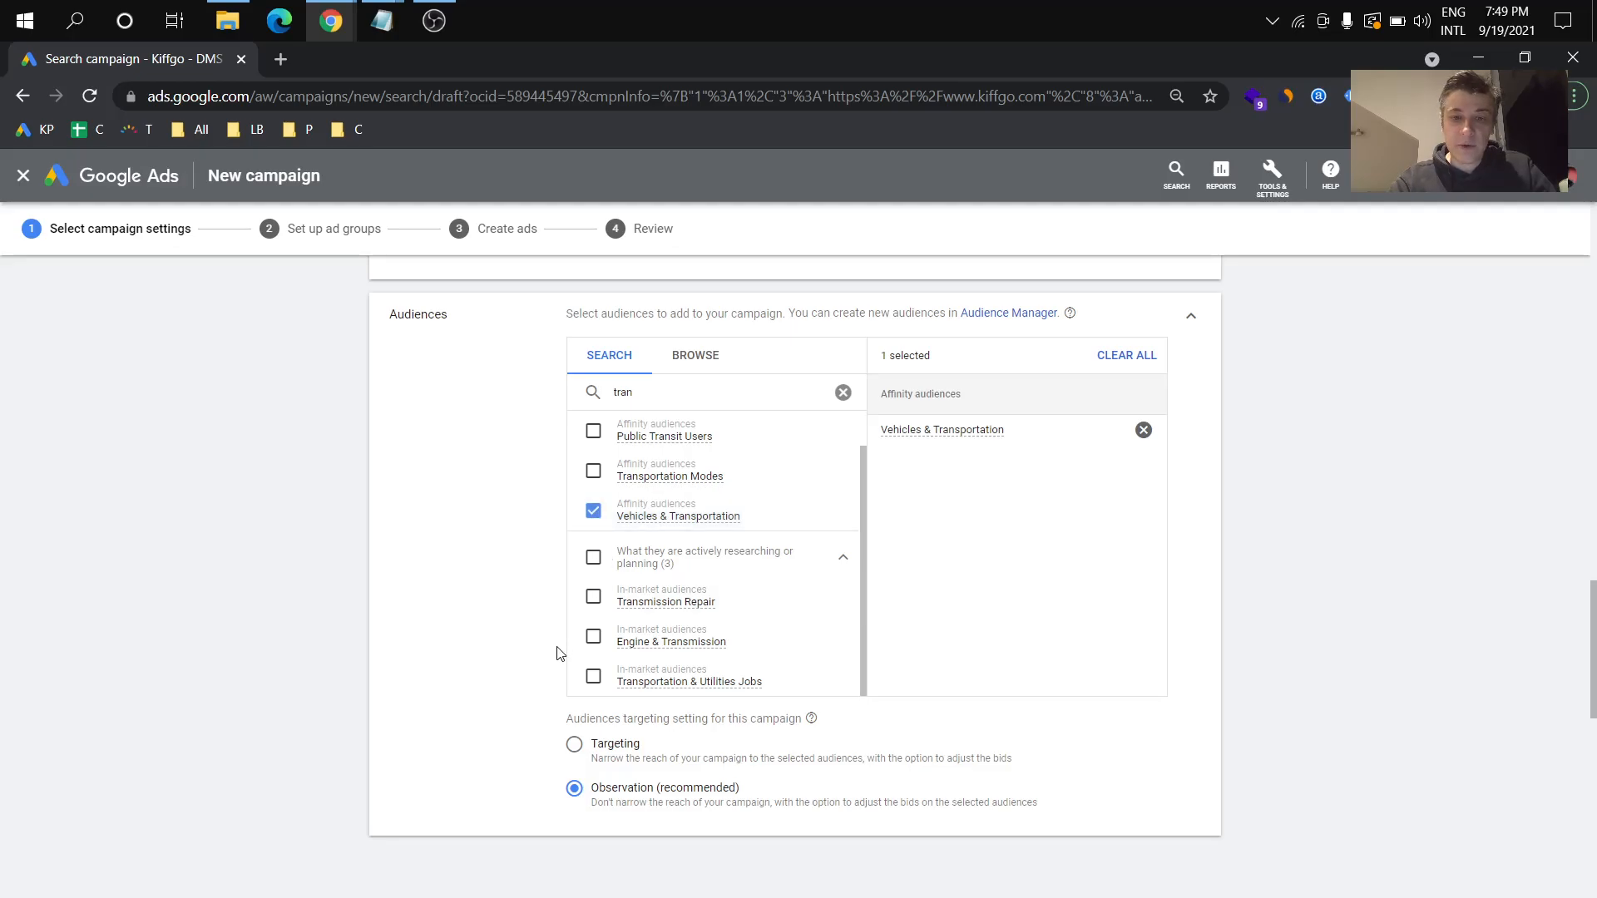
Step: Try the Targeting setting for the campaign's audiences and switch back to Observation
{"action": "scroll", "coordinate": [557, 654], "scroll_direction": "down", "scroll_amount": 1}
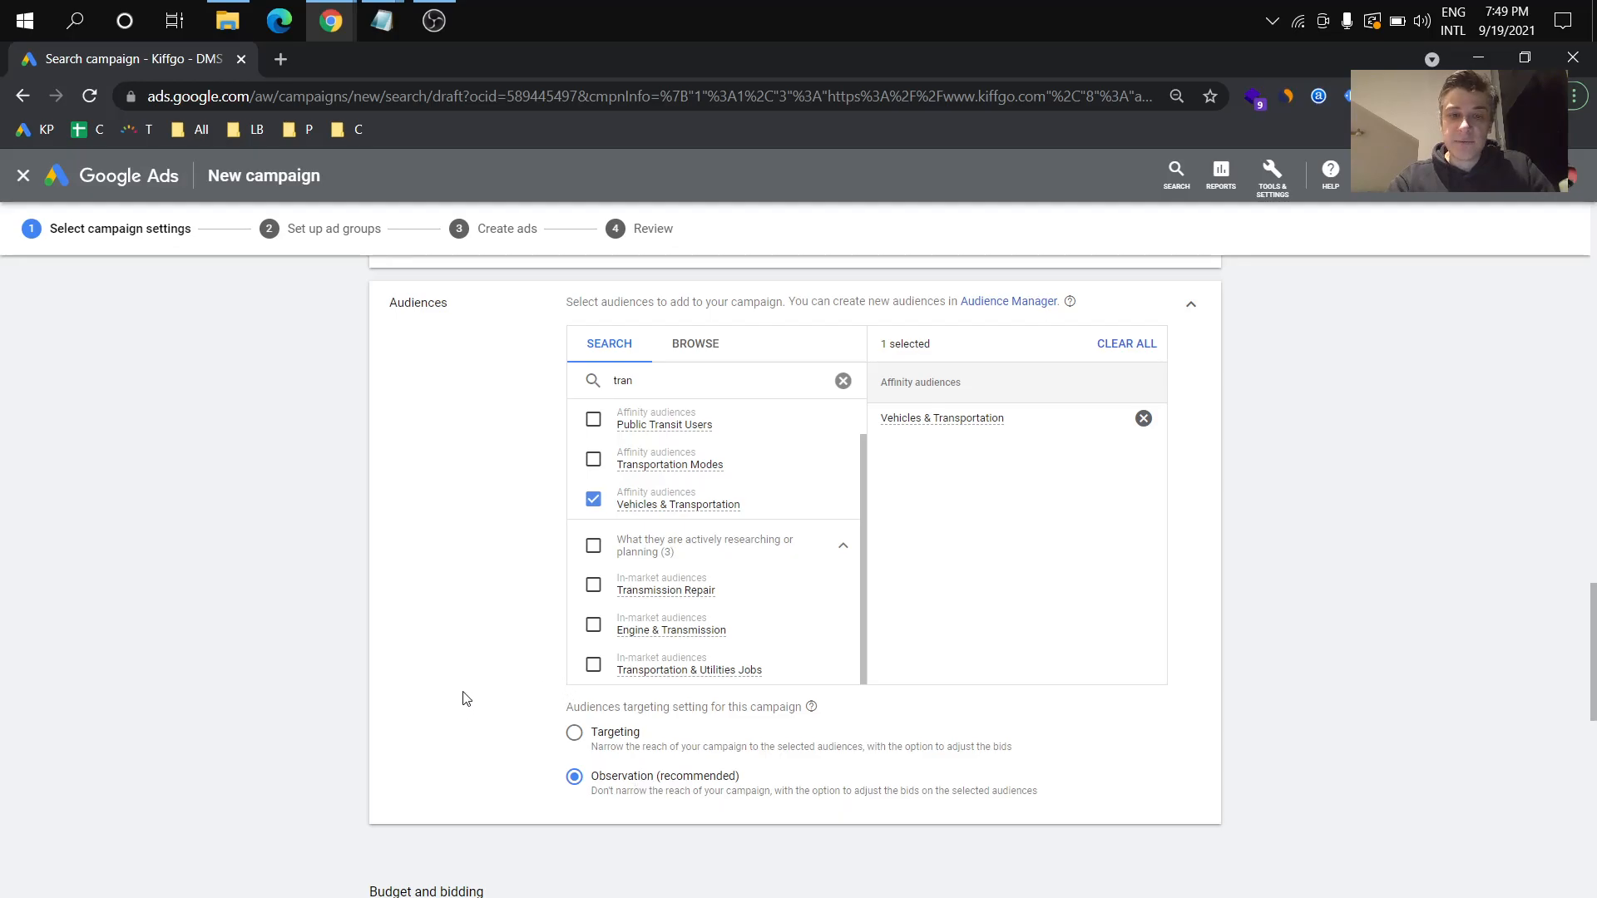
{"action": "scroll", "coordinate": [491, 366], "scroll_direction": "up", "scroll_amount": 1}
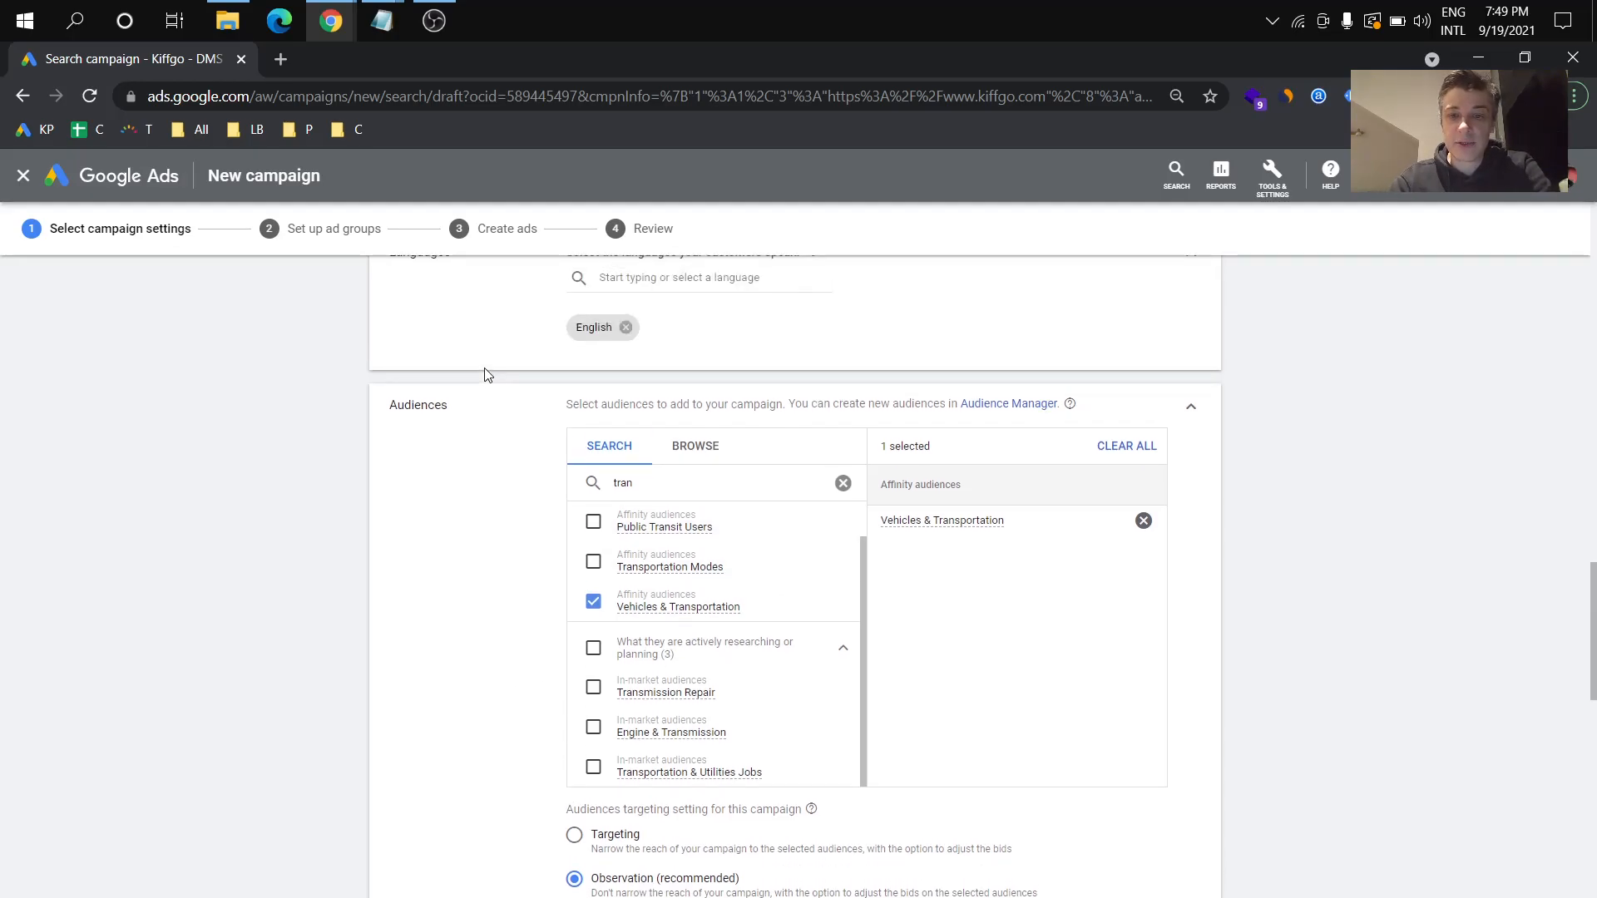
{"action": "scroll", "coordinate": [485, 368], "scroll_direction": "down", "scroll_amount": 1}
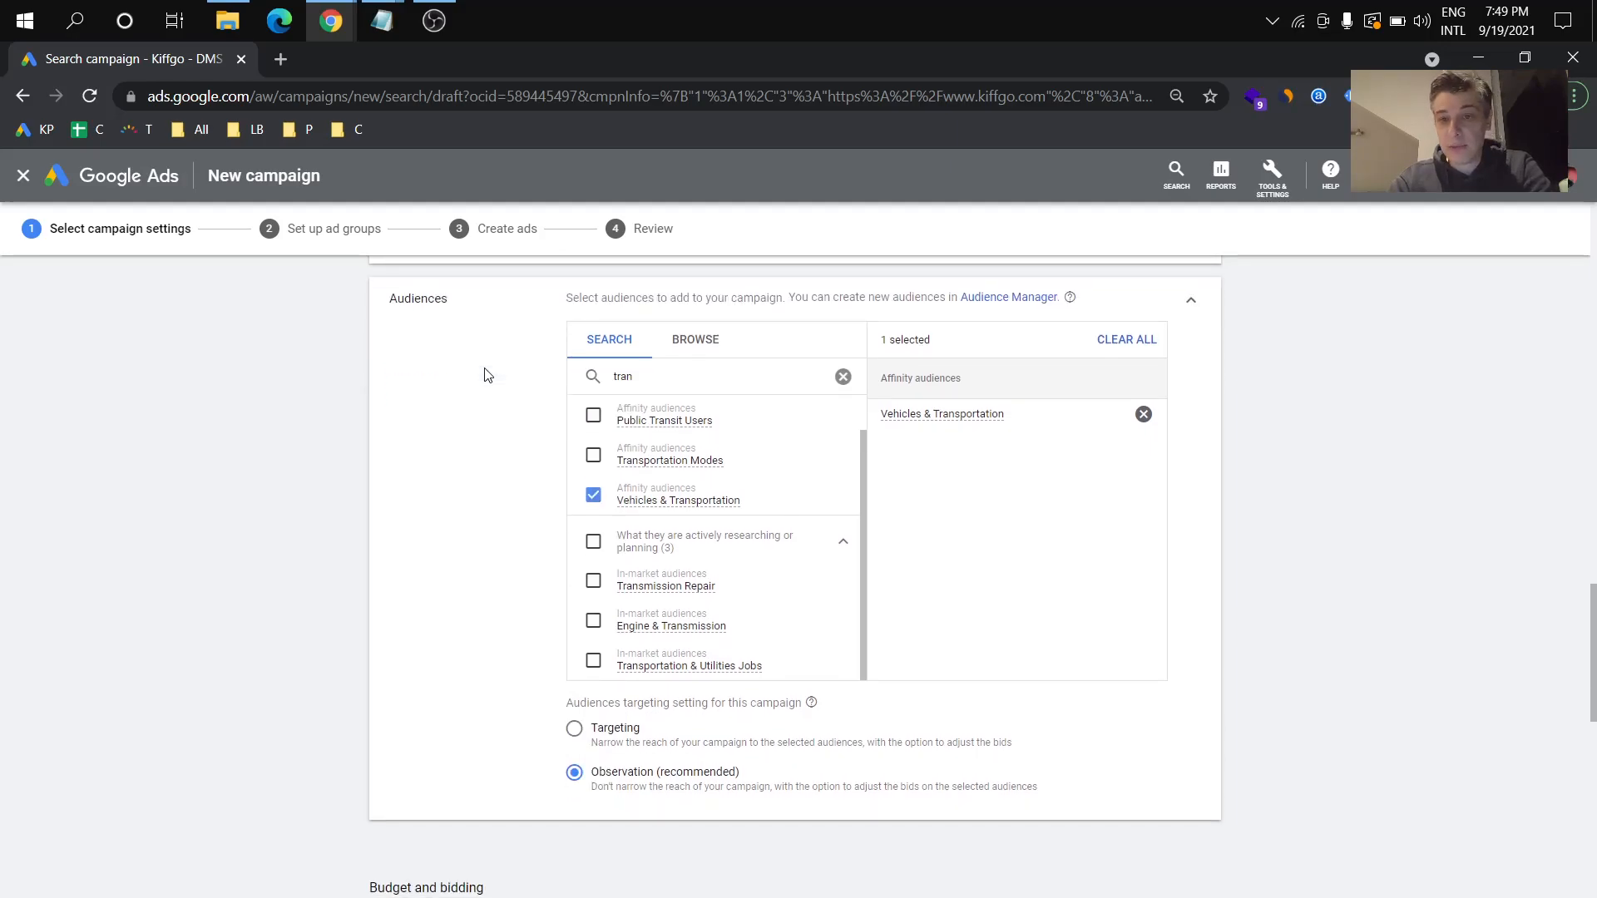
{"action": "scroll", "coordinate": [491, 375], "scroll_direction": "down", "scroll_amount": 1}
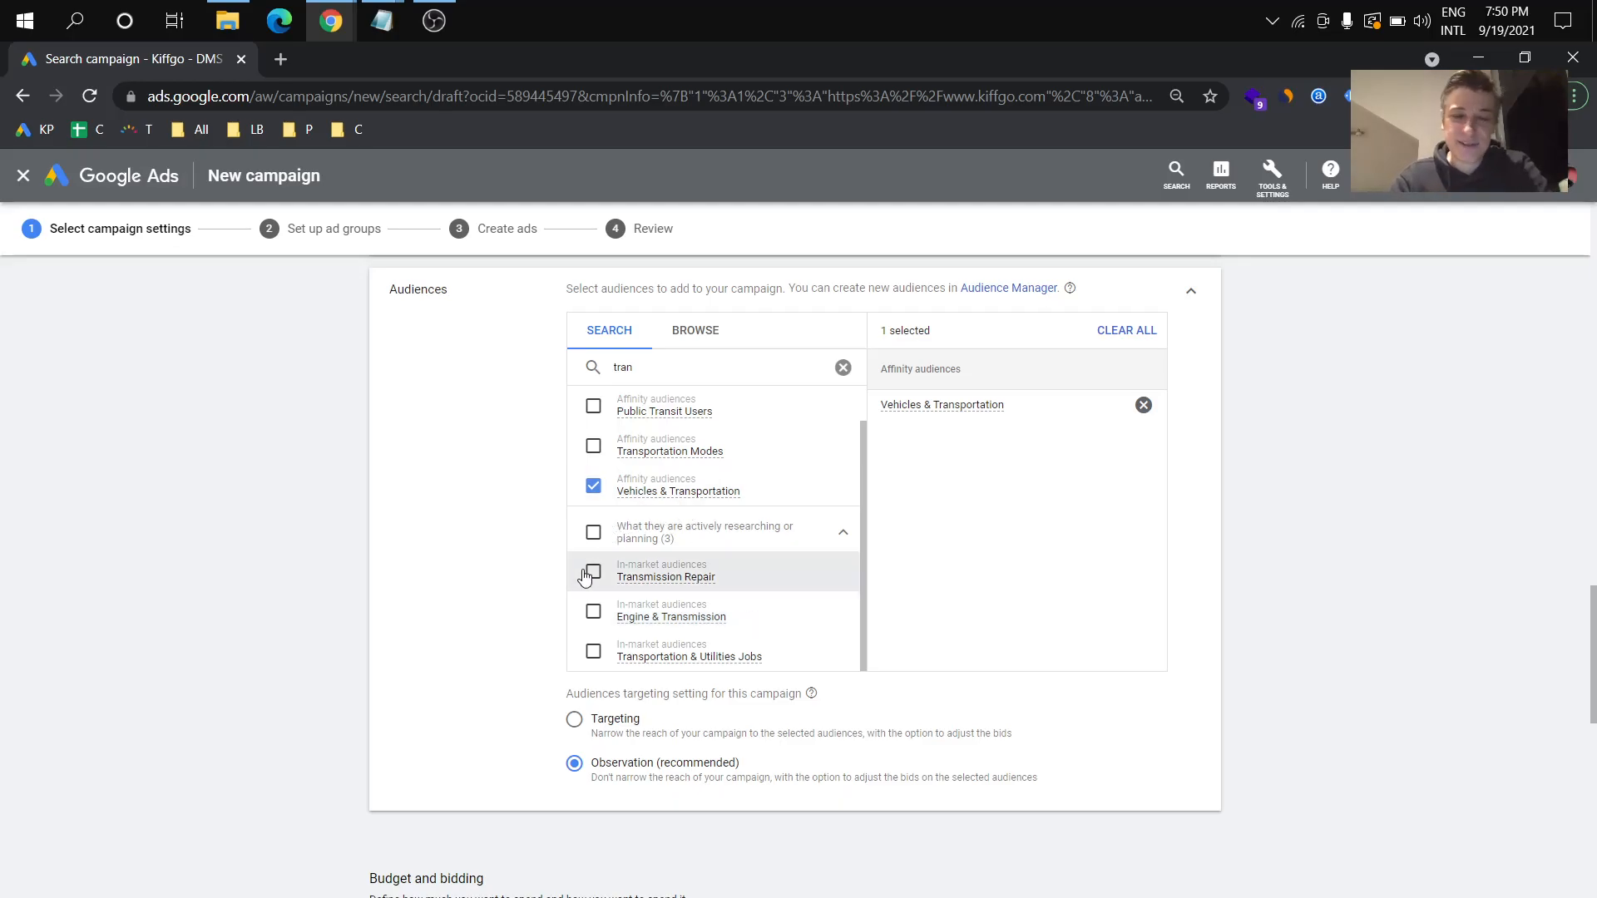
{"action": "scroll", "coordinate": [523, 637], "scroll_direction": "down", "scroll_amount": 1}
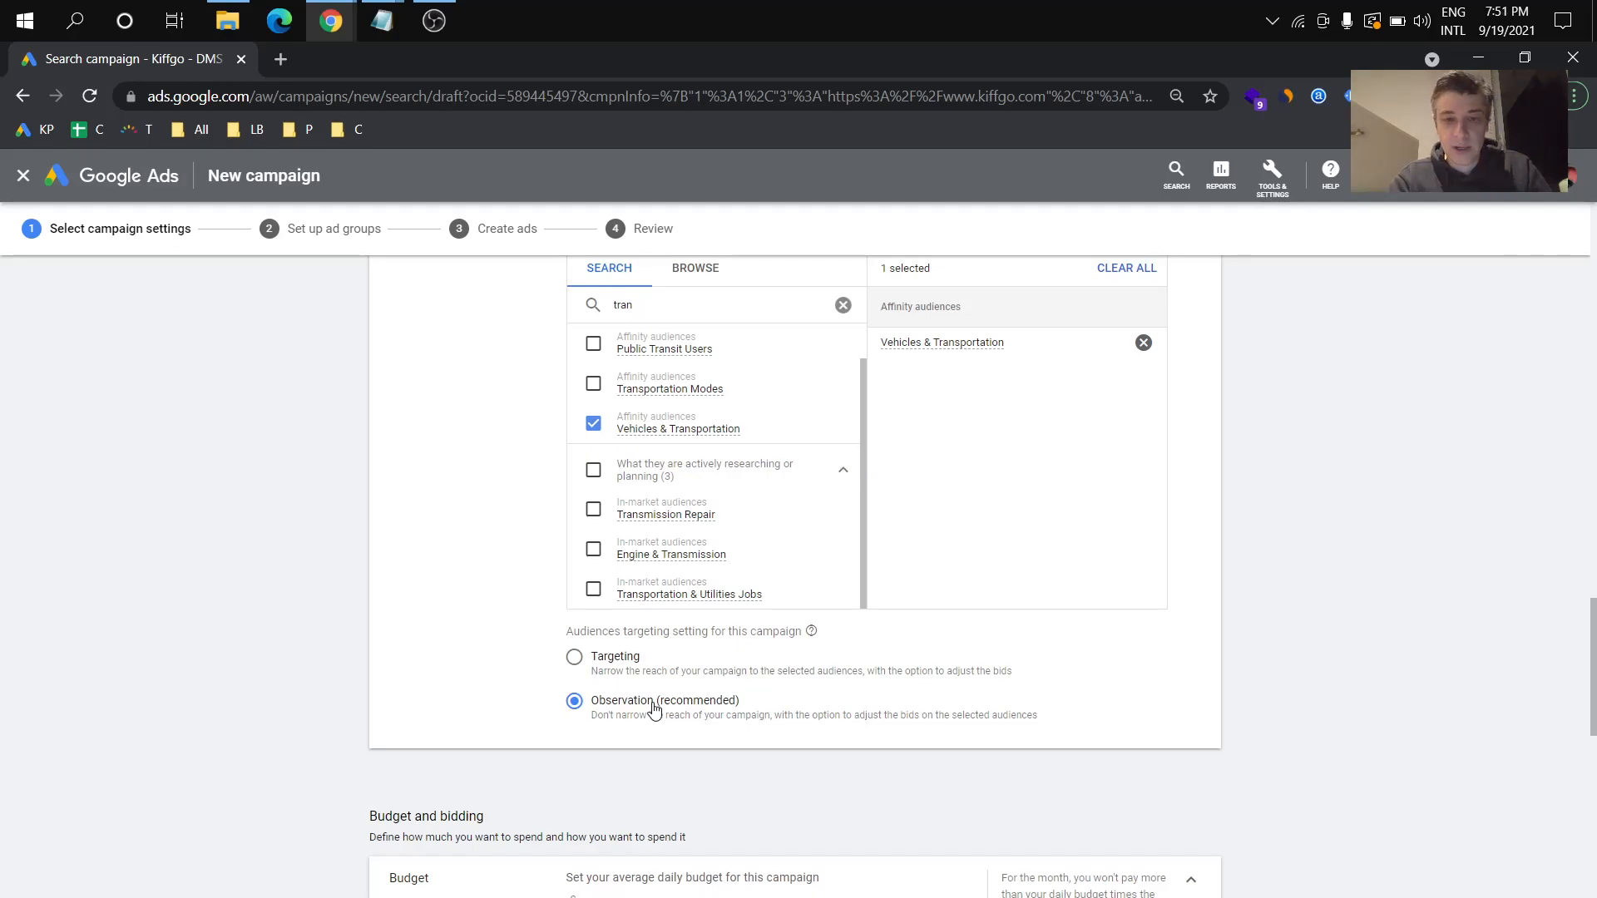
{"action": "left_click", "coordinate": [615, 671]}
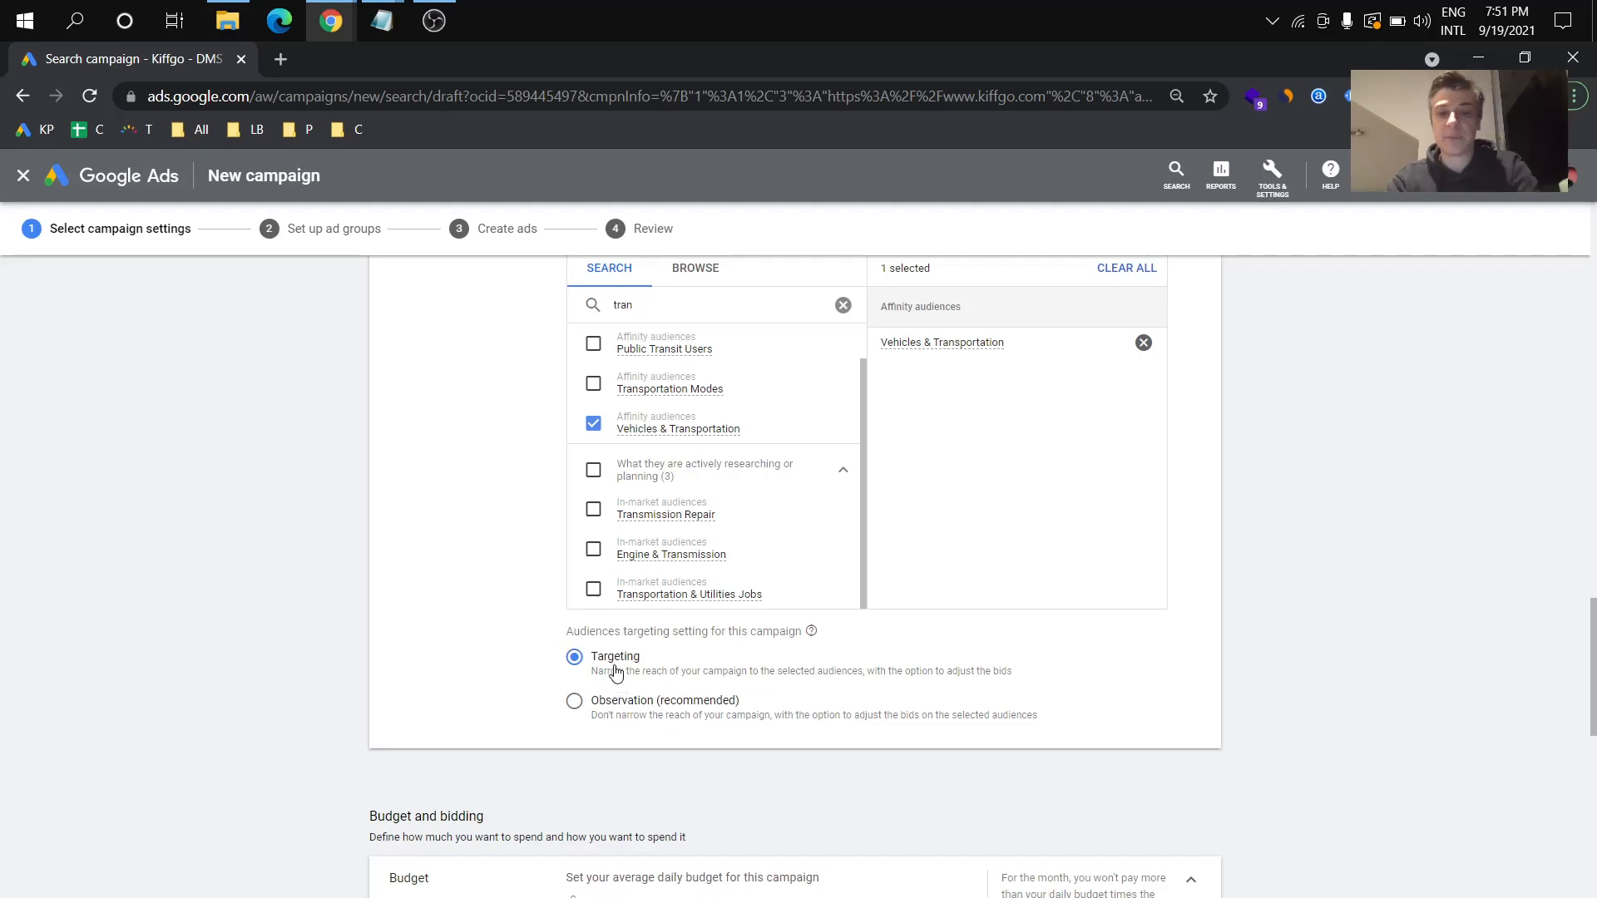
{"action": "left_click", "coordinate": [623, 724]}
Step: Set the campaign's average daily budget to £33.00
{"action": "scroll", "coordinate": [495, 702], "scroll_direction": "down", "scroll_amount": 3}
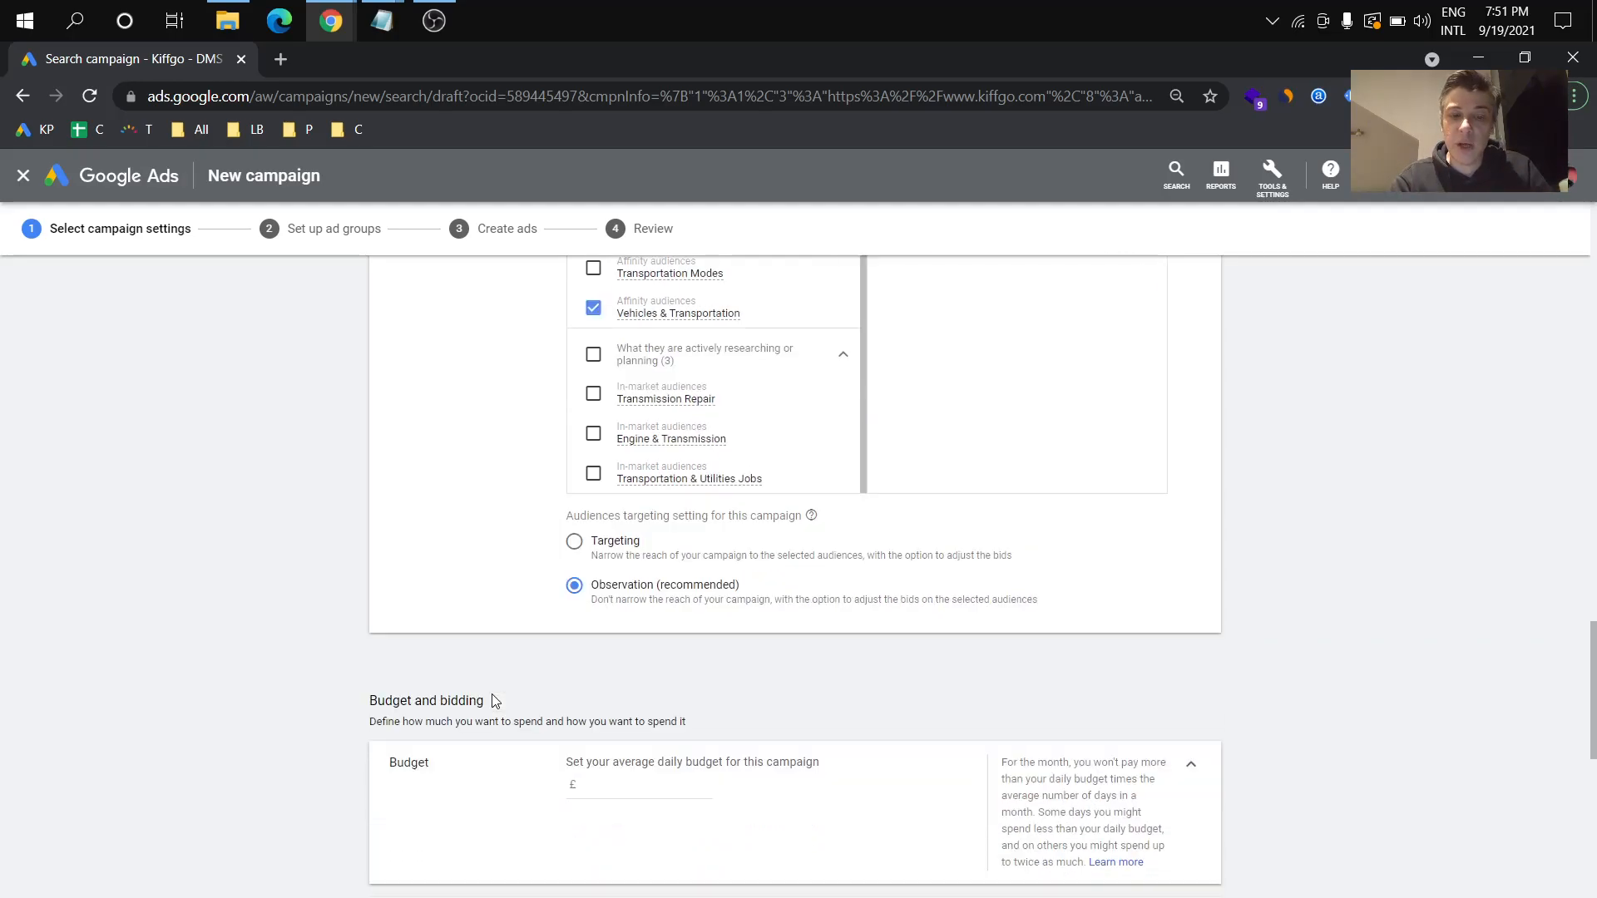
{"action": "left_click", "coordinate": [616, 649]}
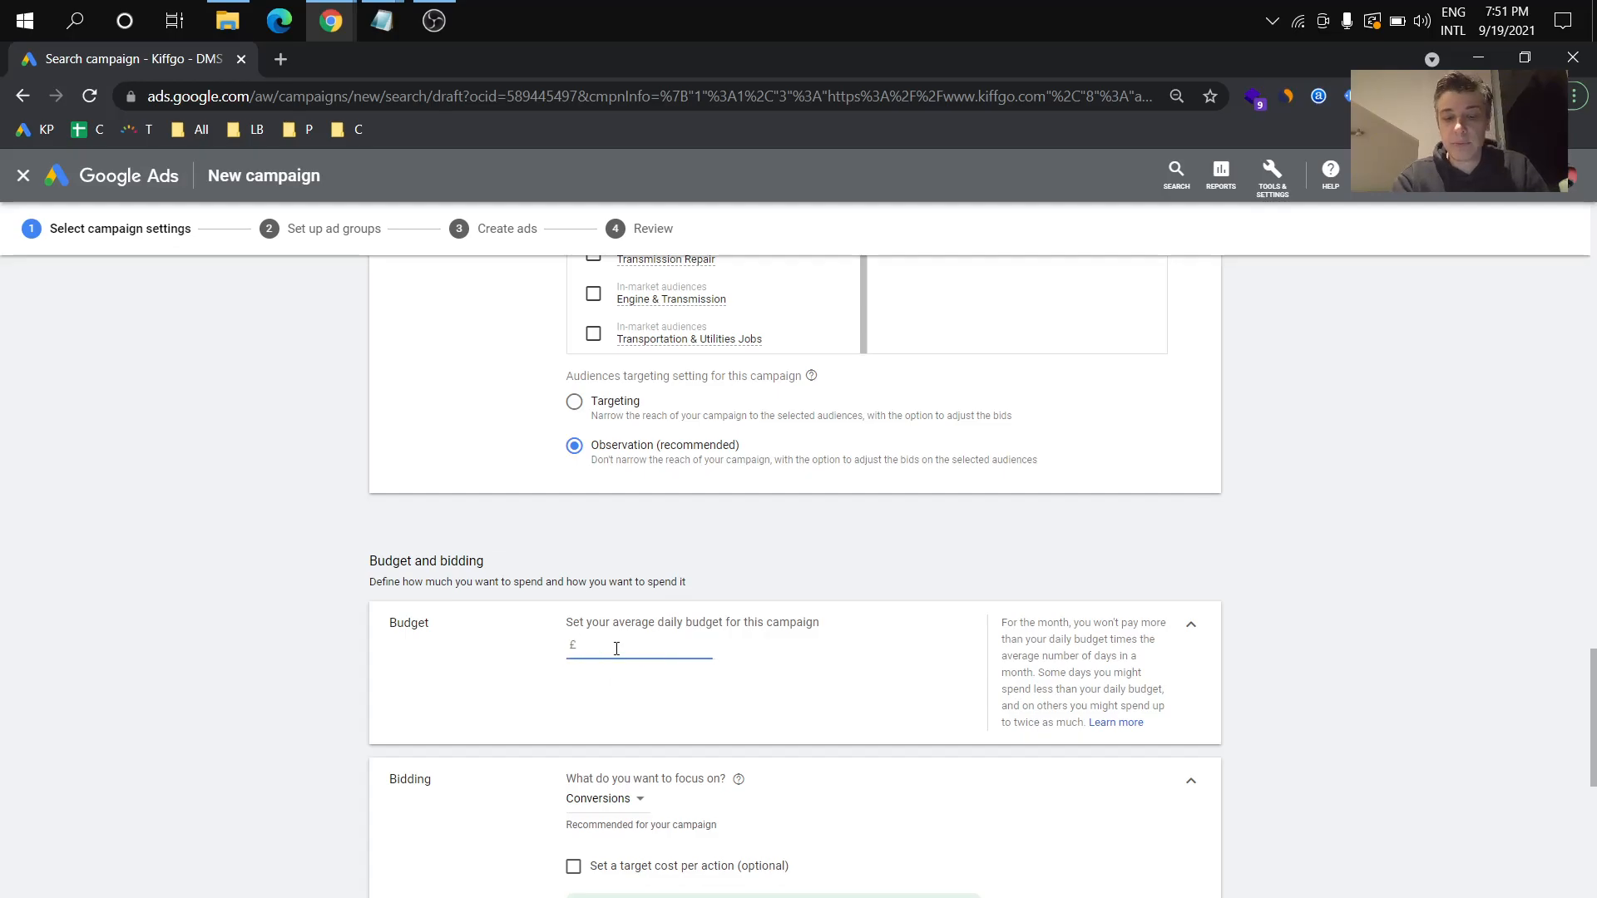
{"action": "type", "text": "33"}
{"action": "left_click", "coordinate": [531, 653]}
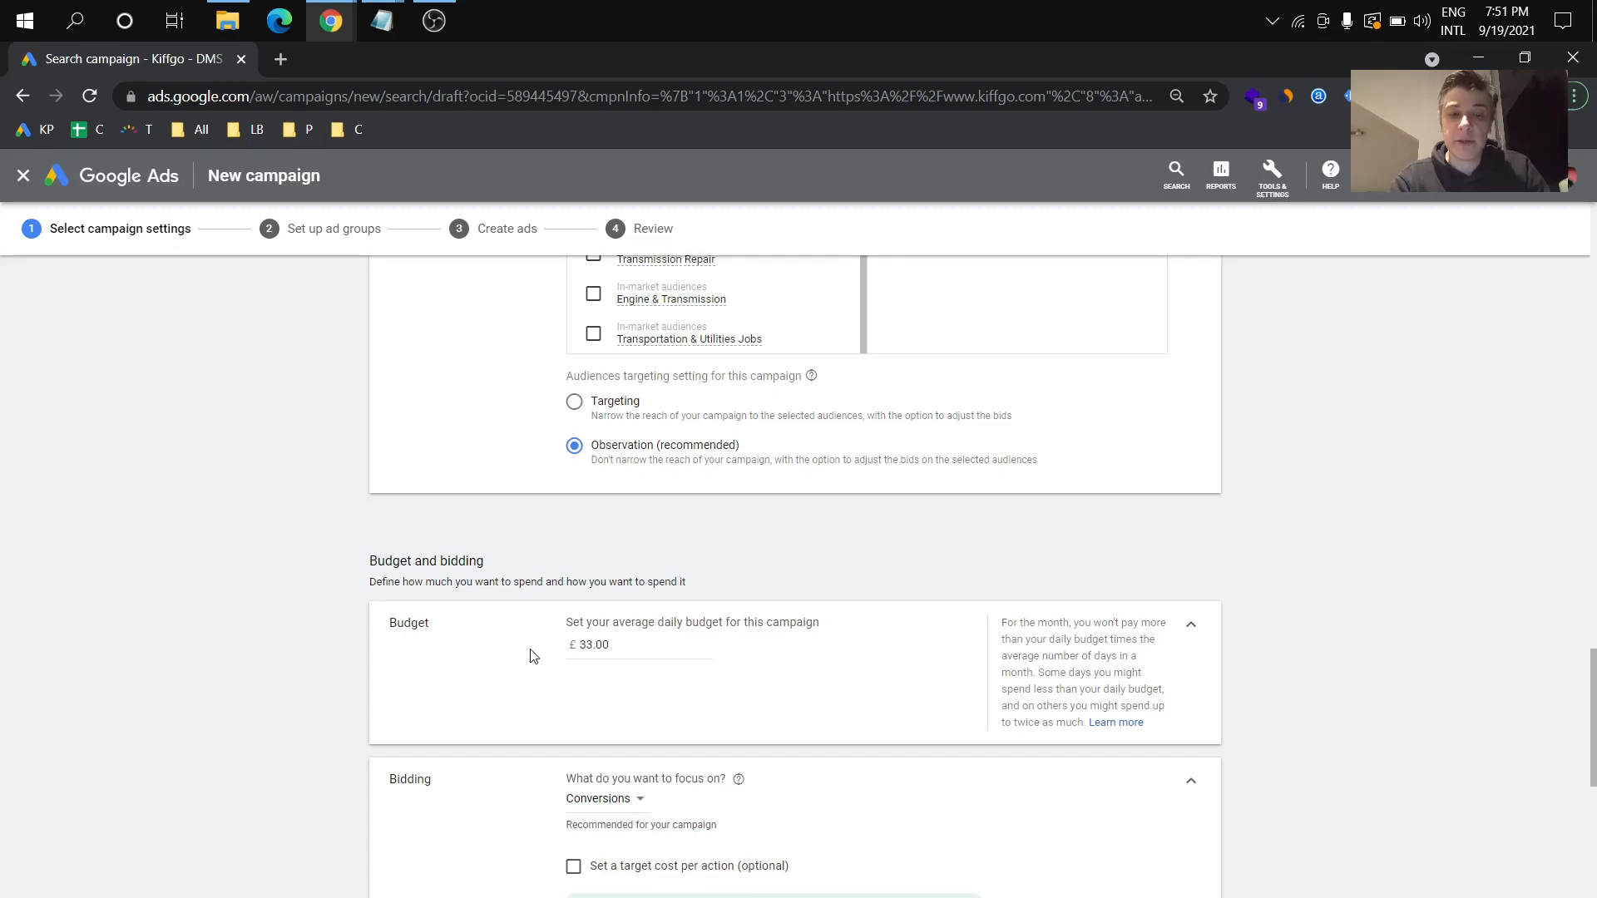
Step: Change the bidding focus to Clicks
{"action": "scroll", "coordinate": [532, 655], "scroll_direction": "down", "scroll_amount": 2}
{"action": "scroll", "coordinate": [530, 654], "scroll_direction": "down", "scroll_amount": 1}
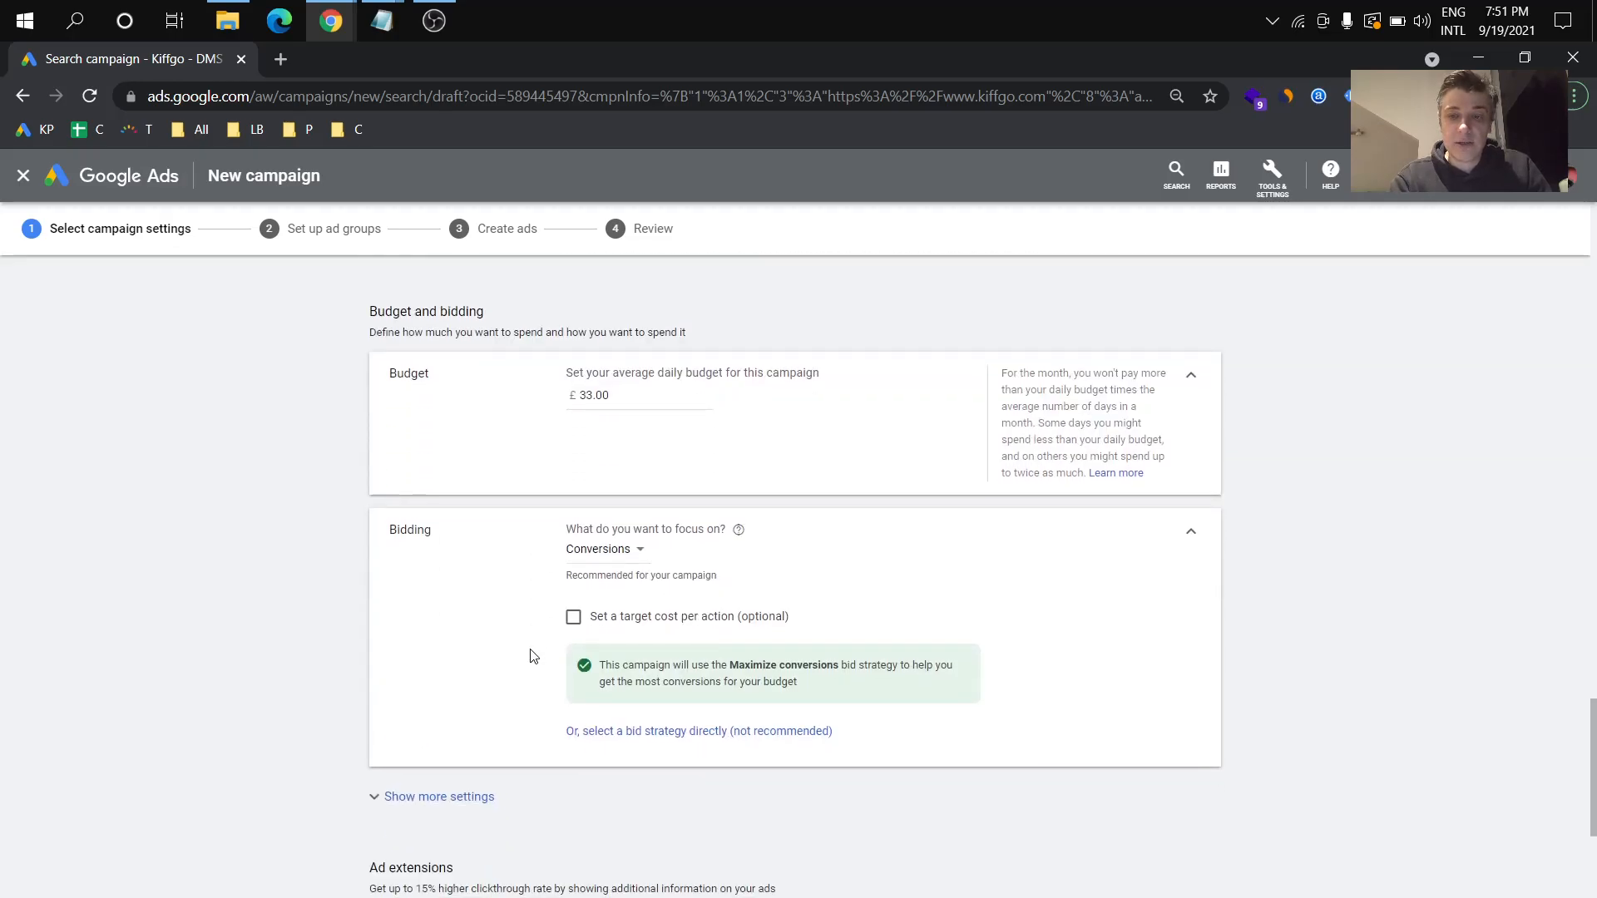
{"action": "left_click", "coordinate": [585, 552]}
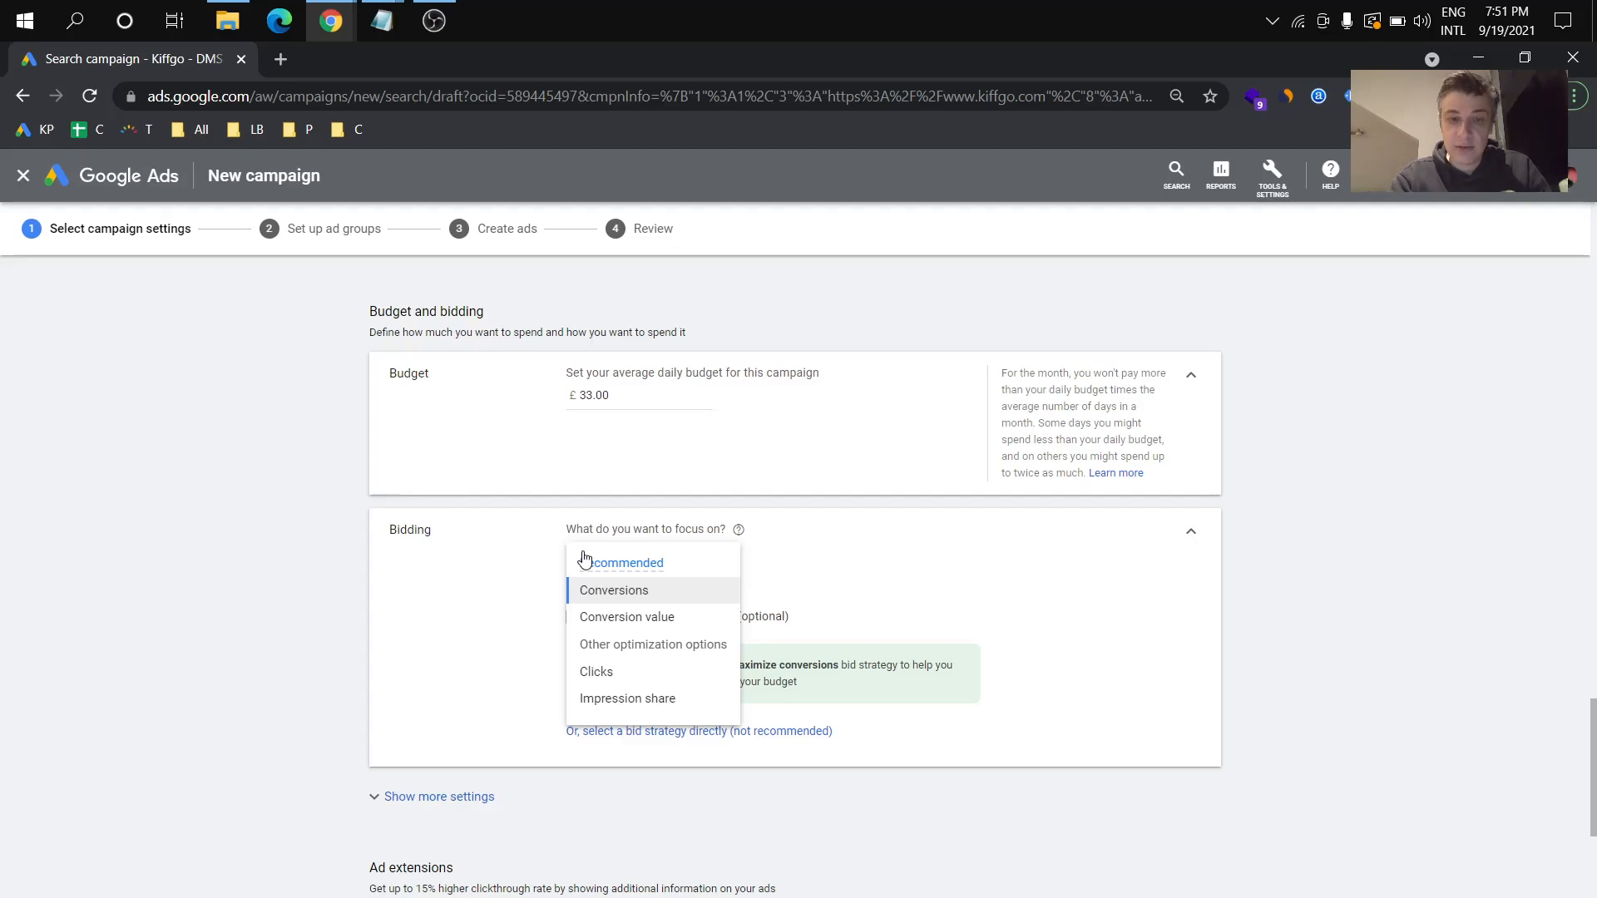
{"action": "left_click", "coordinate": [638, 686]}
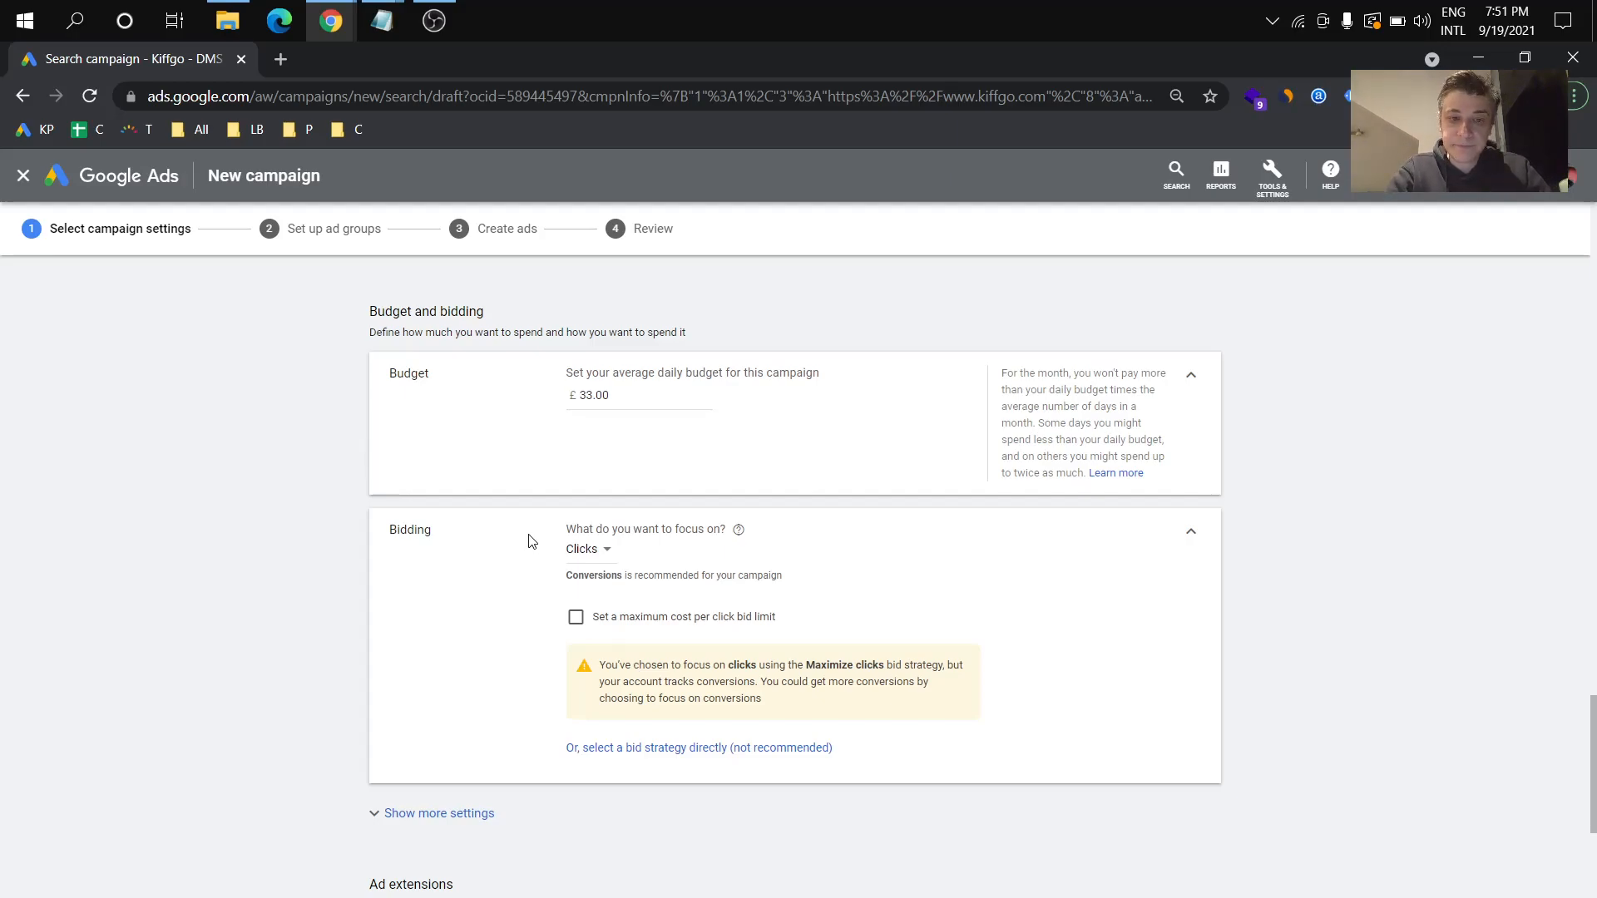
Step: Look up where conversion measurement is managed and set the bidding focus back to Conversions
{"action": "left_click", "coordinate": [1289, 191]}
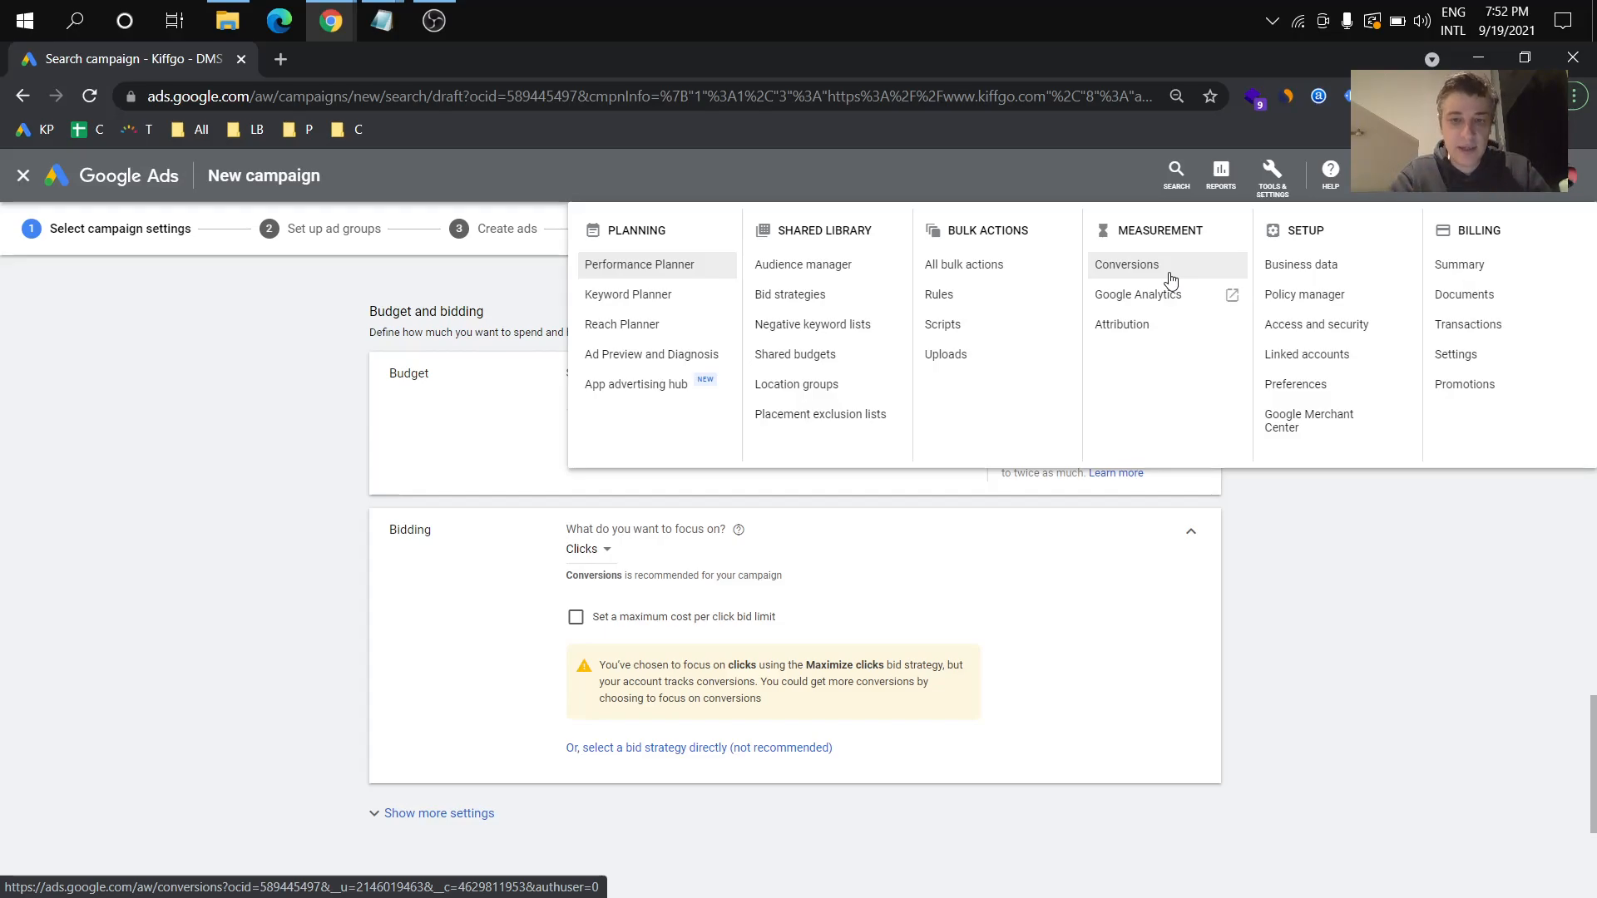
{"action": "left_click", "coordinate": [588, 559]}
{"action": "left_click", "coordinate": [591, 562]}
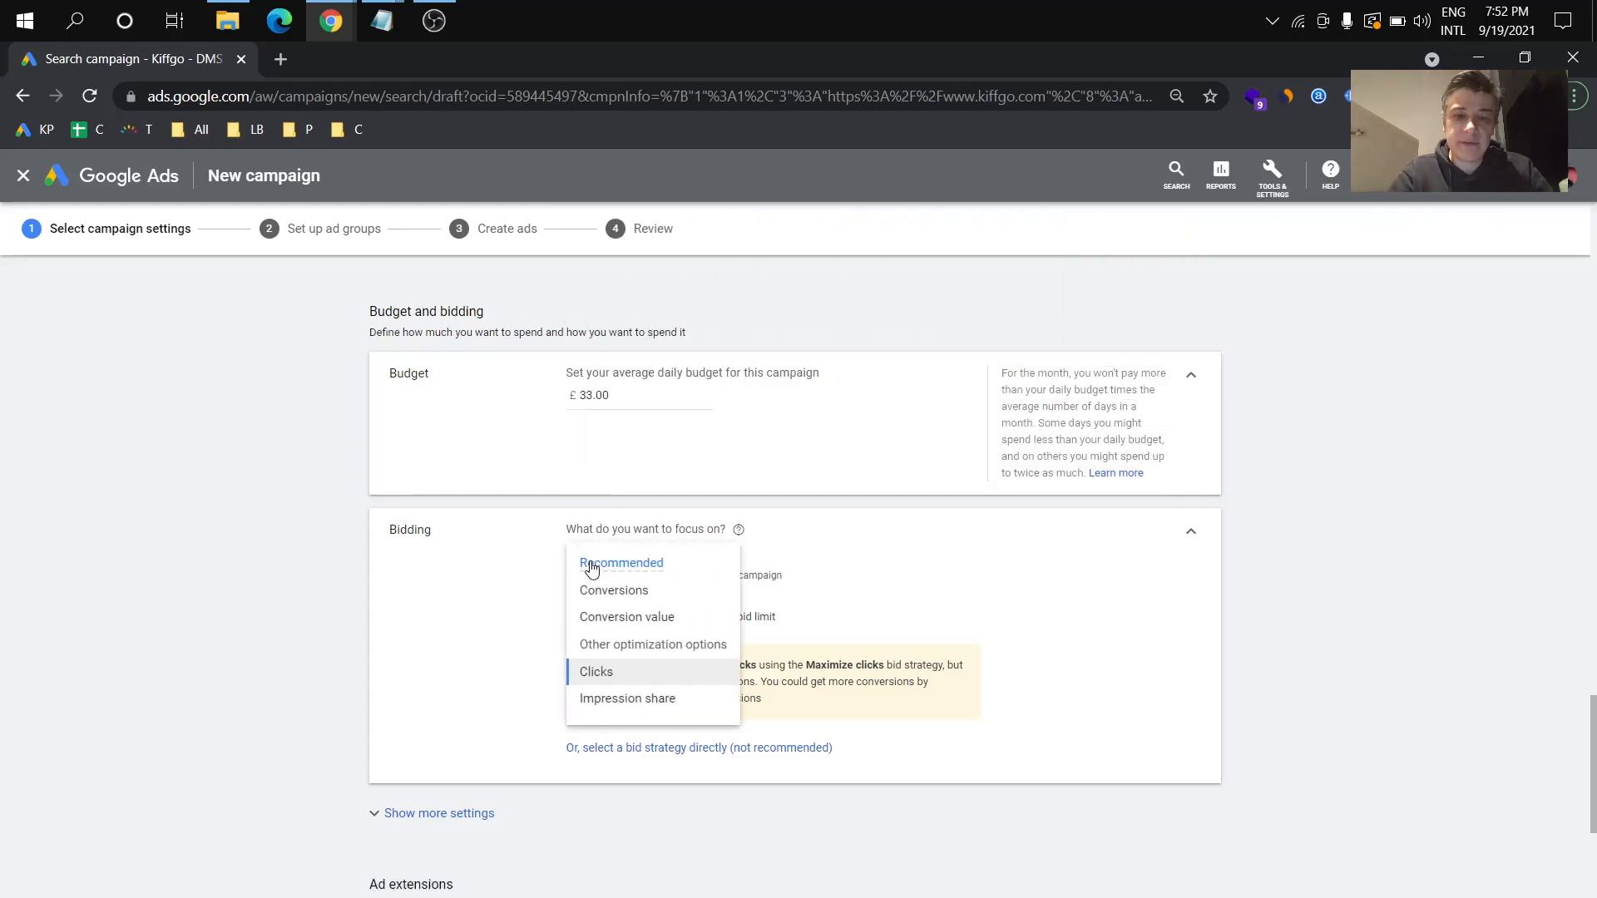
{"action": "left_click", "coordinate": [627, 592]}
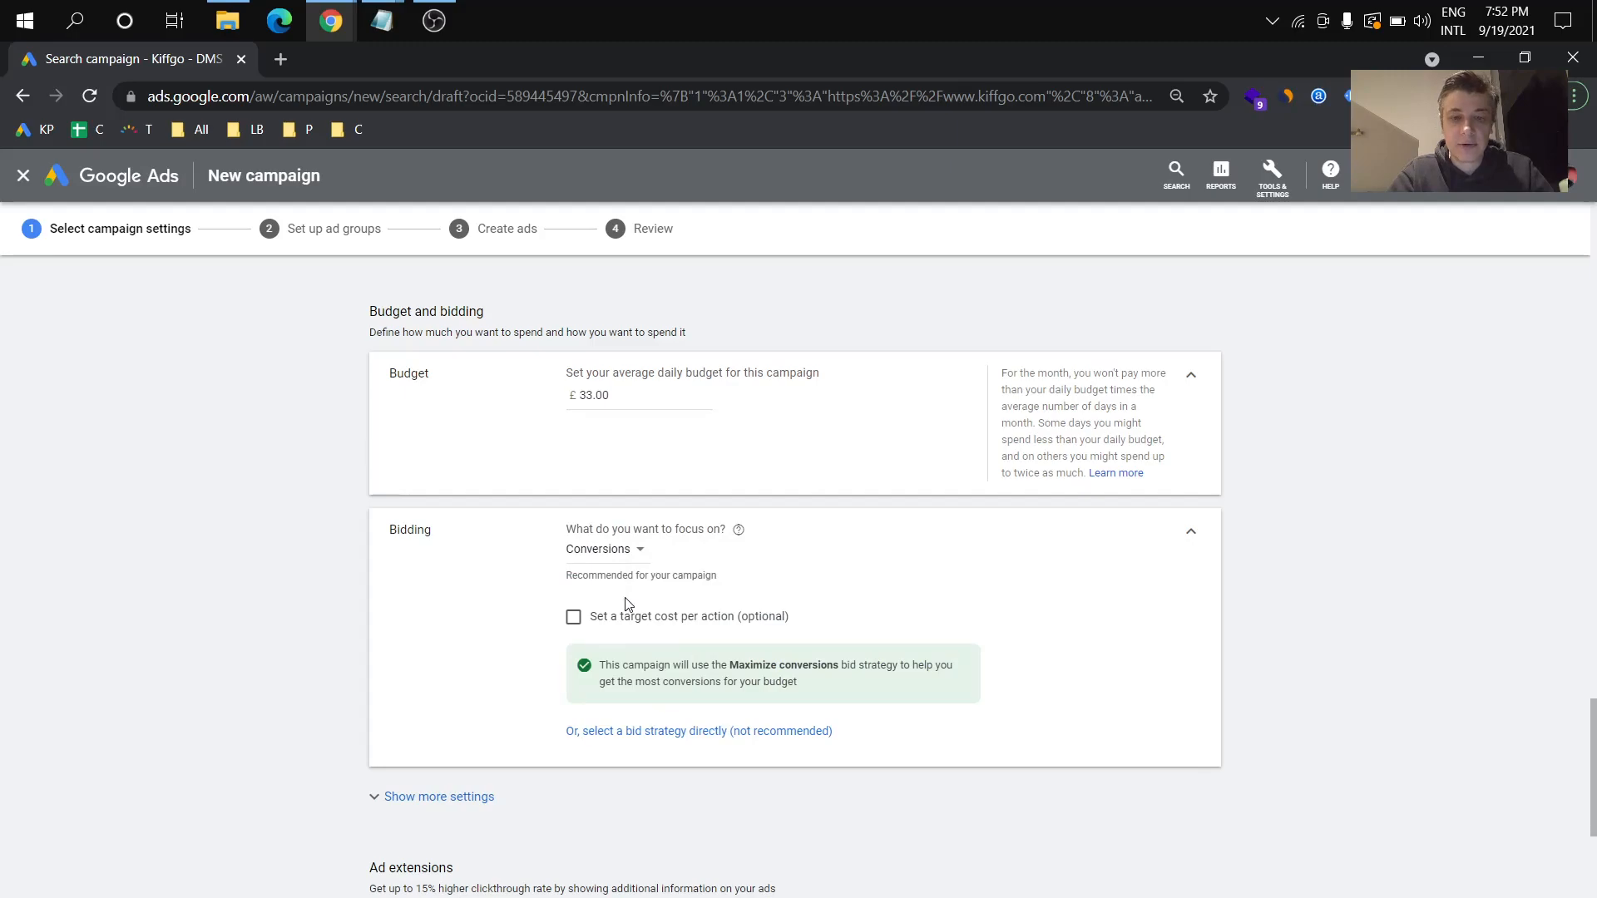
Step: Review the available bidding focus options while keeping Conversions selected
{"action": "left_click", "coordinate": [606, 557]}
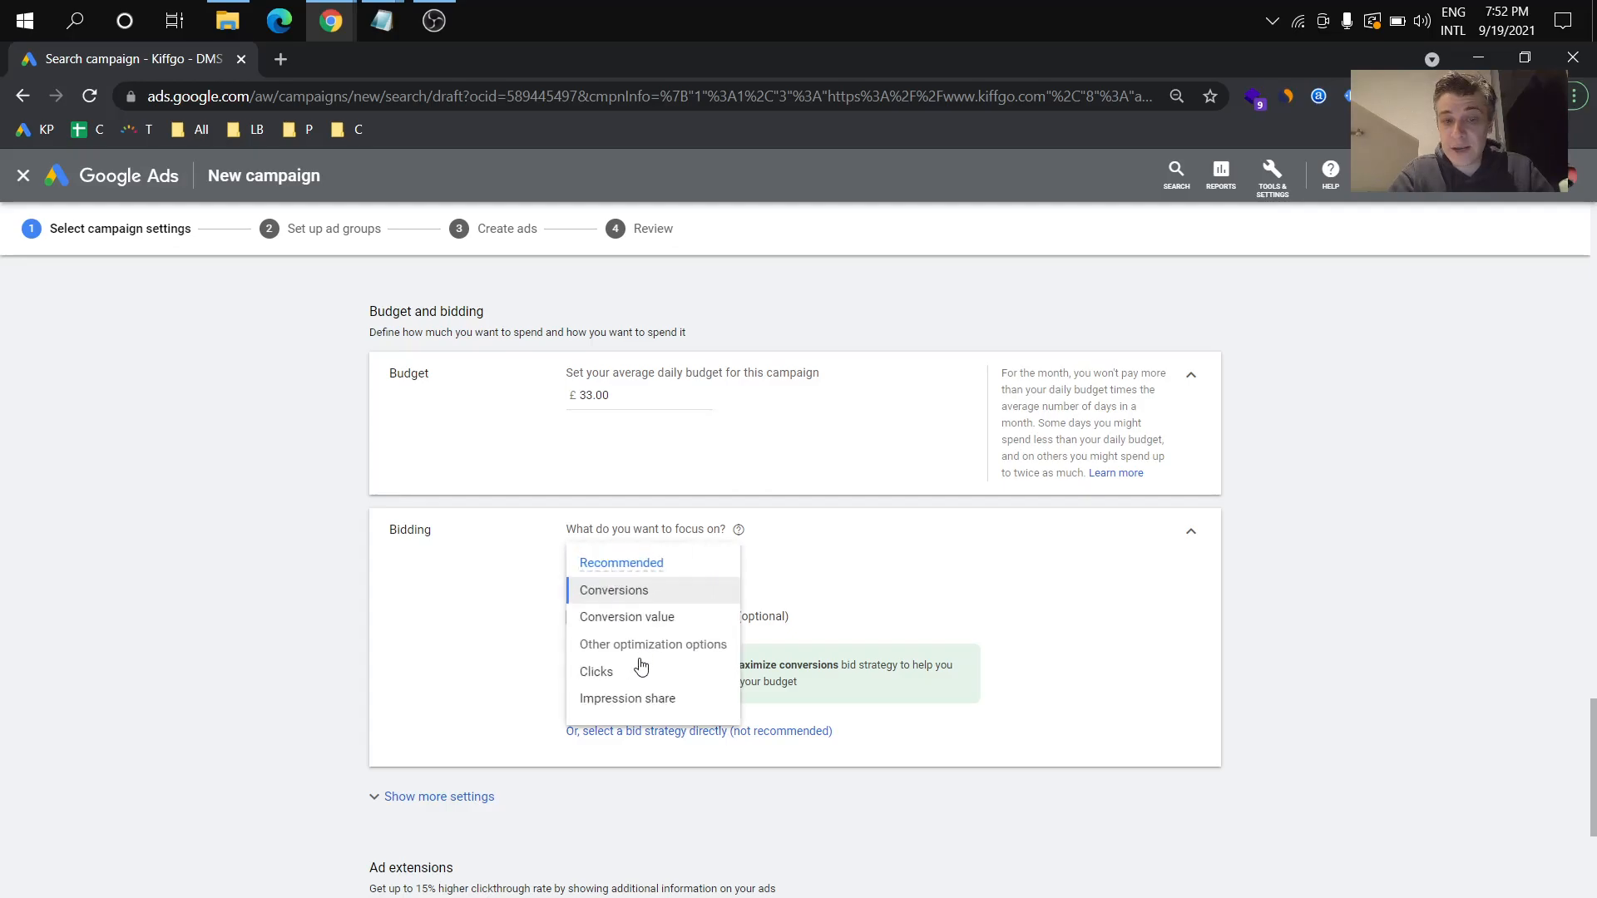
{"action": "left_click", "coordinate": [565, 680]}
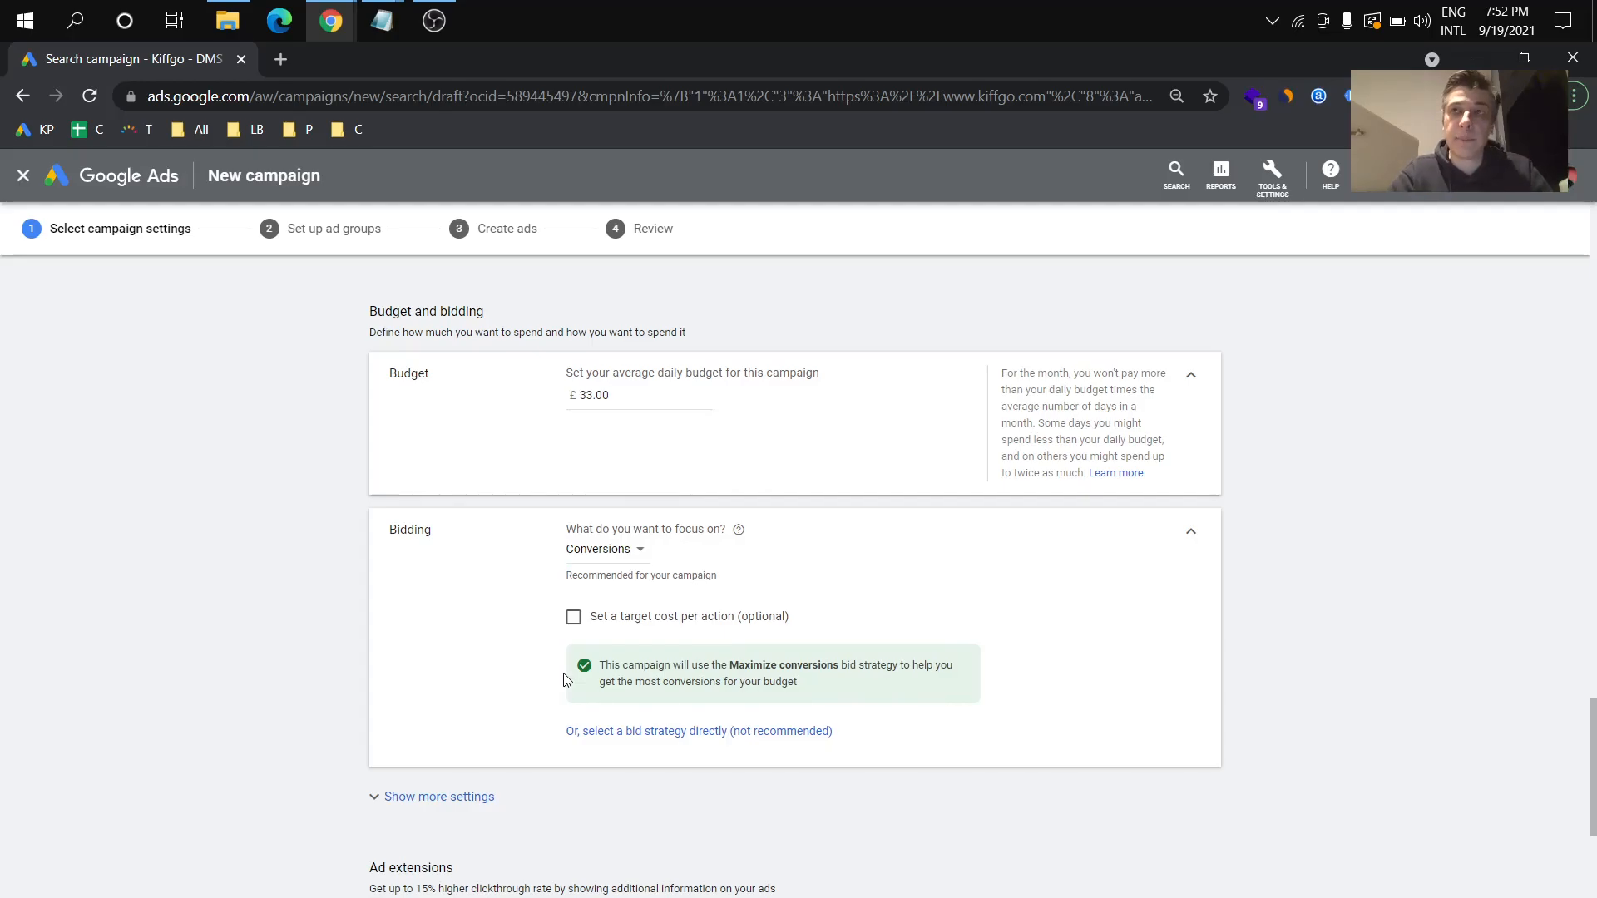
{"action": "left_click", "coordinate": [604, 556]}
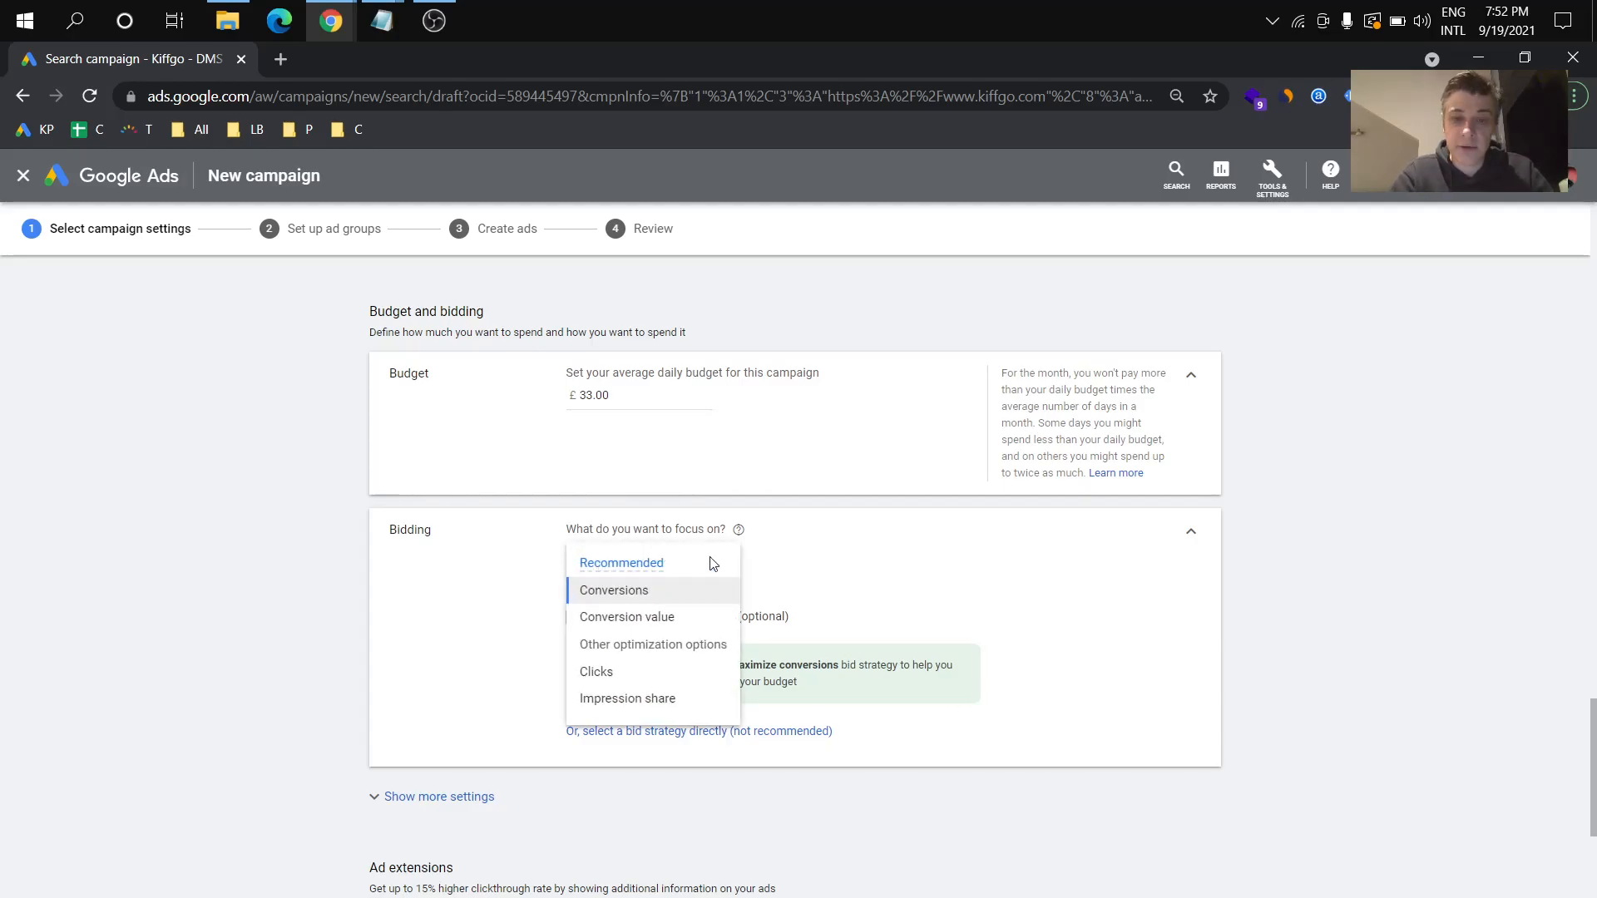
{"action": "left_click", "coordinate": [527, 620]}
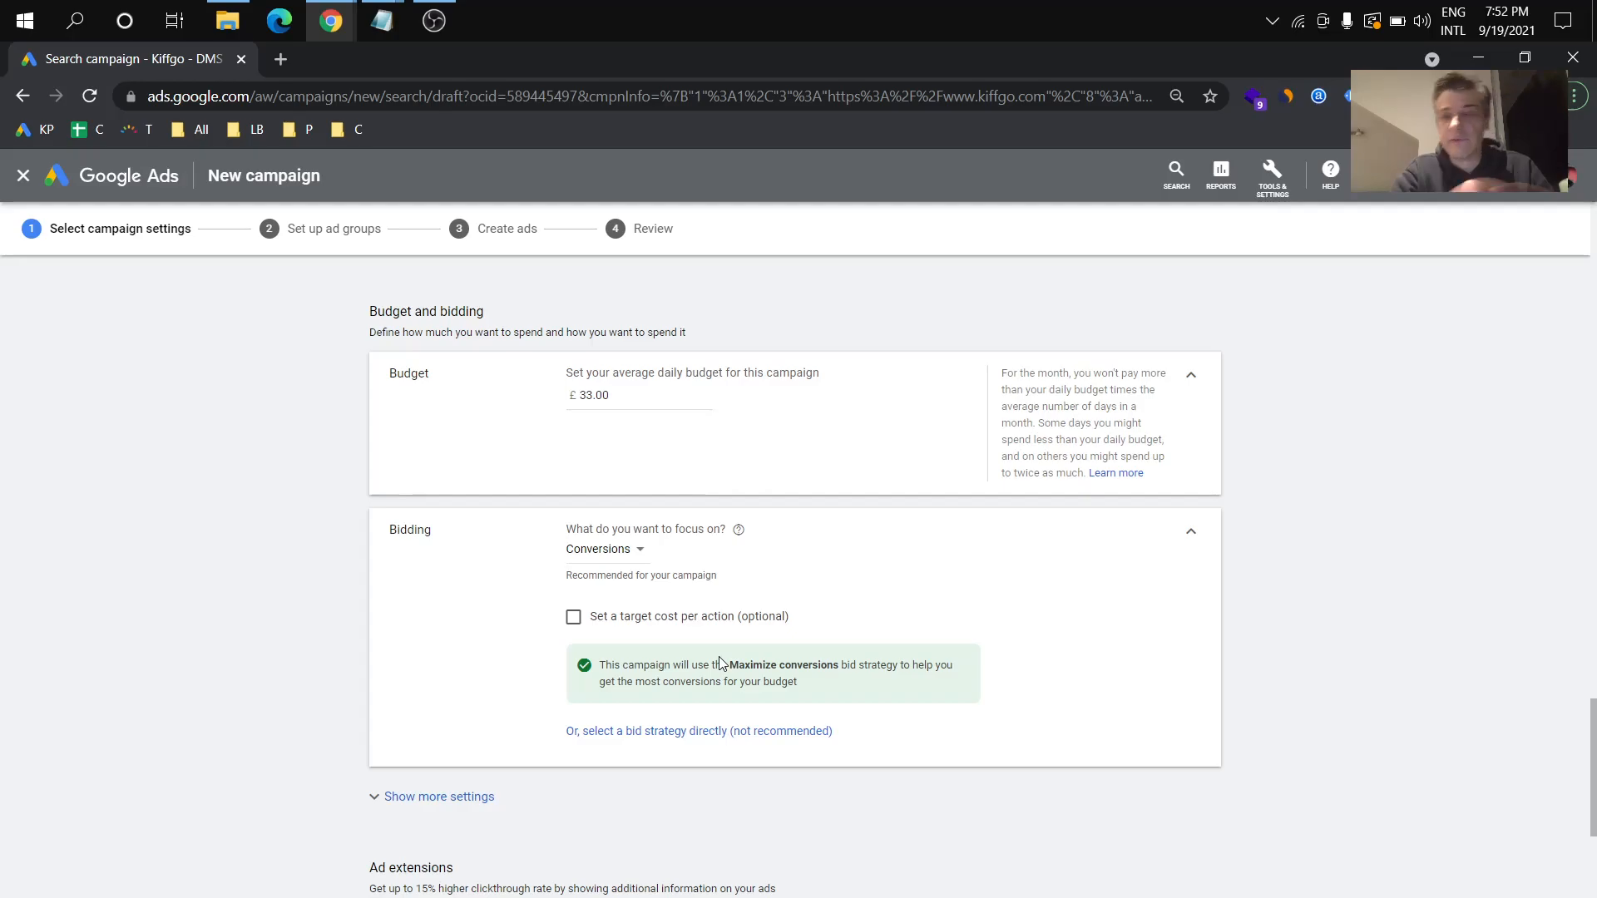
Step: Switch to selecting the bid strategy directly and choose Manual CPC with Enhanced CPC turned off
{"action": "scroll", "coordinate": [720, 663], "scroll_direction": "down", "scroll_amount": 1}
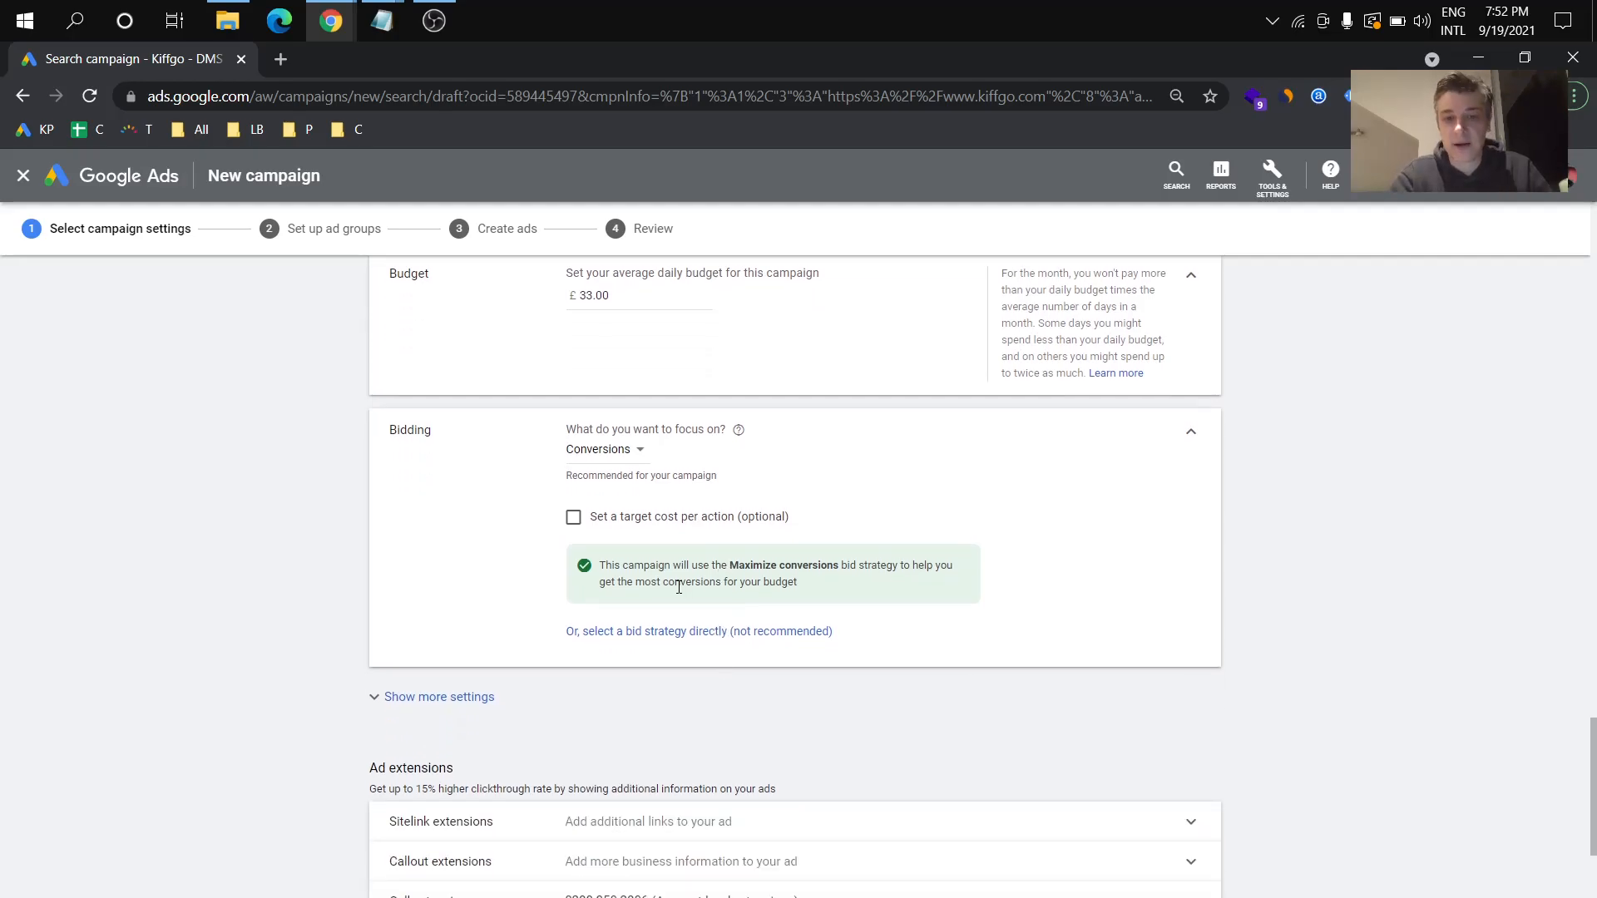
{"action": "left_click", "coordinate": [684, 634]}
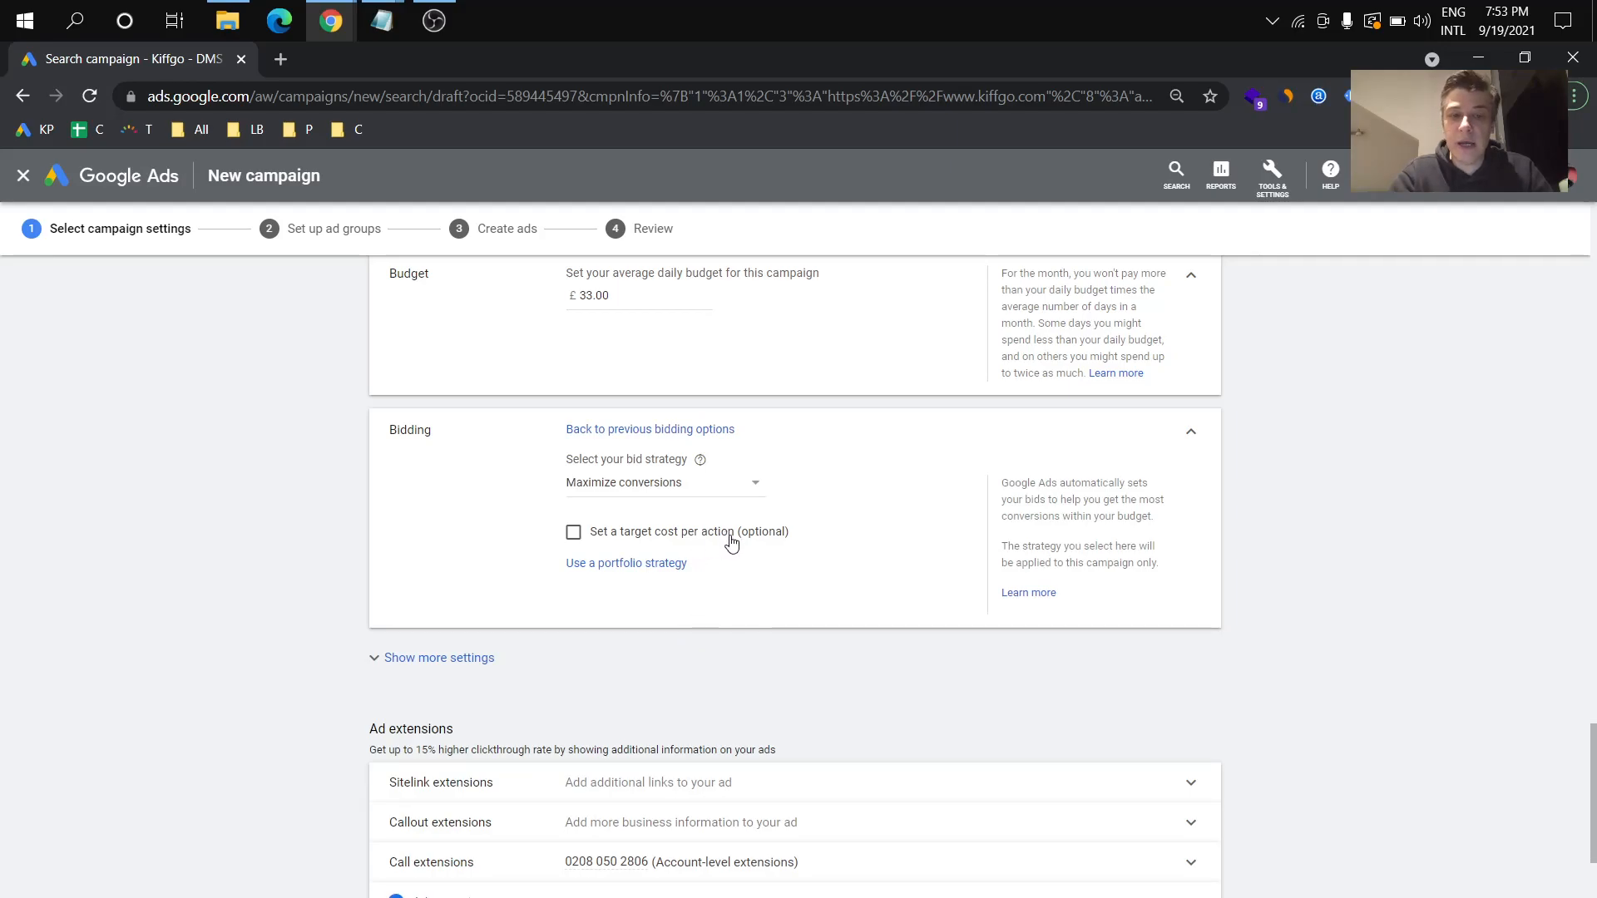
{"action": "left_click", "coordinate": [660, 500]}
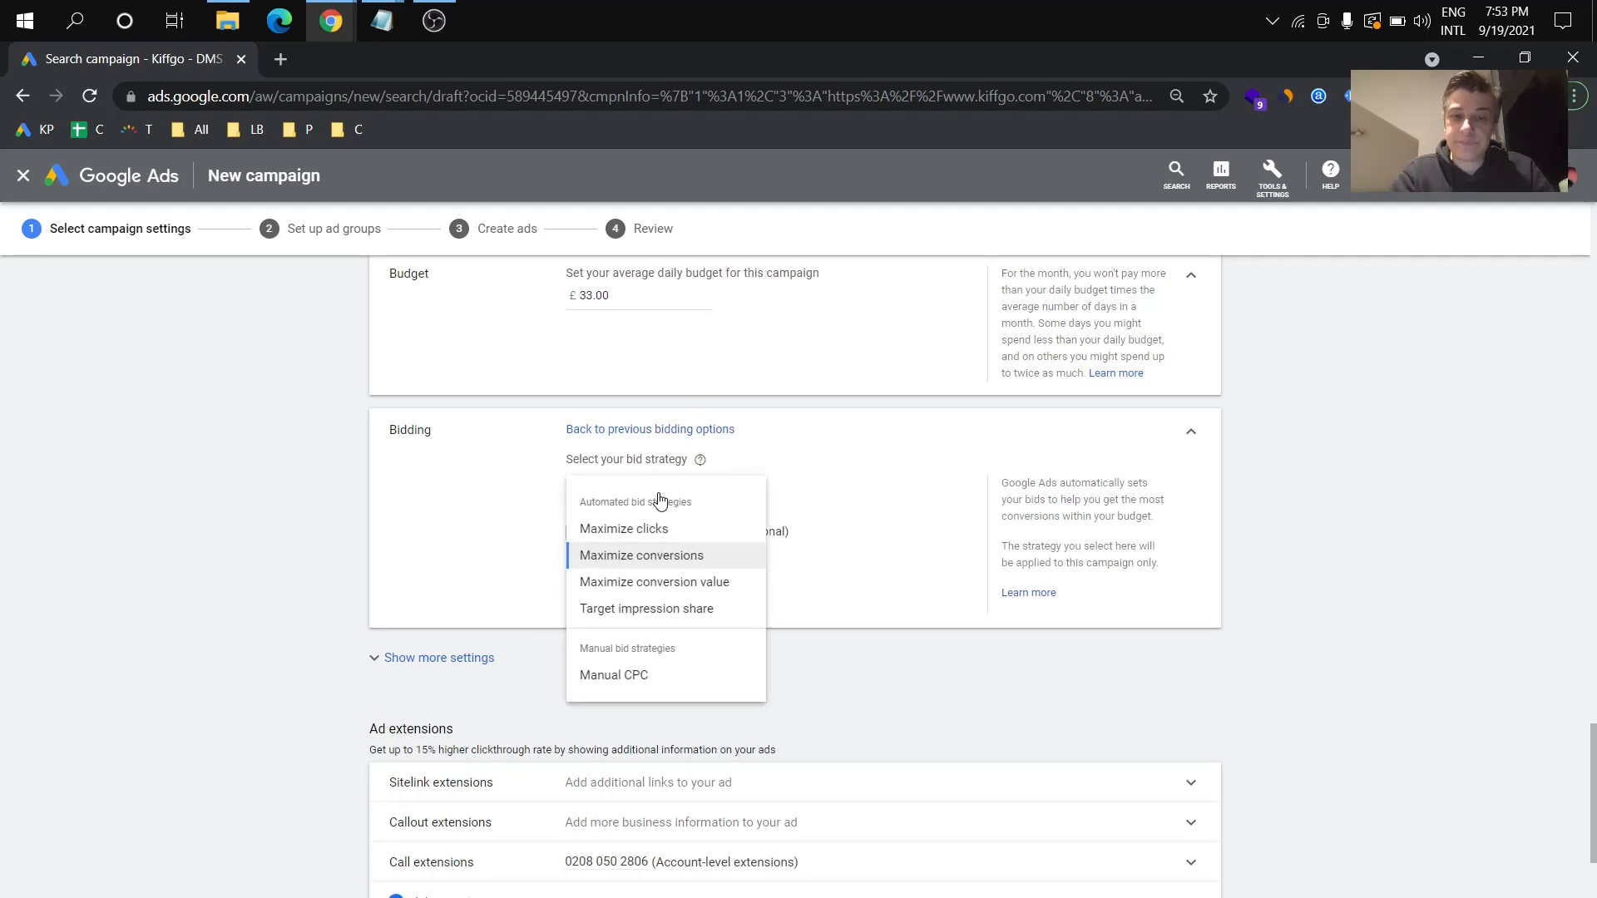
{"action": "left_click", "coordinate": [656, 688]}
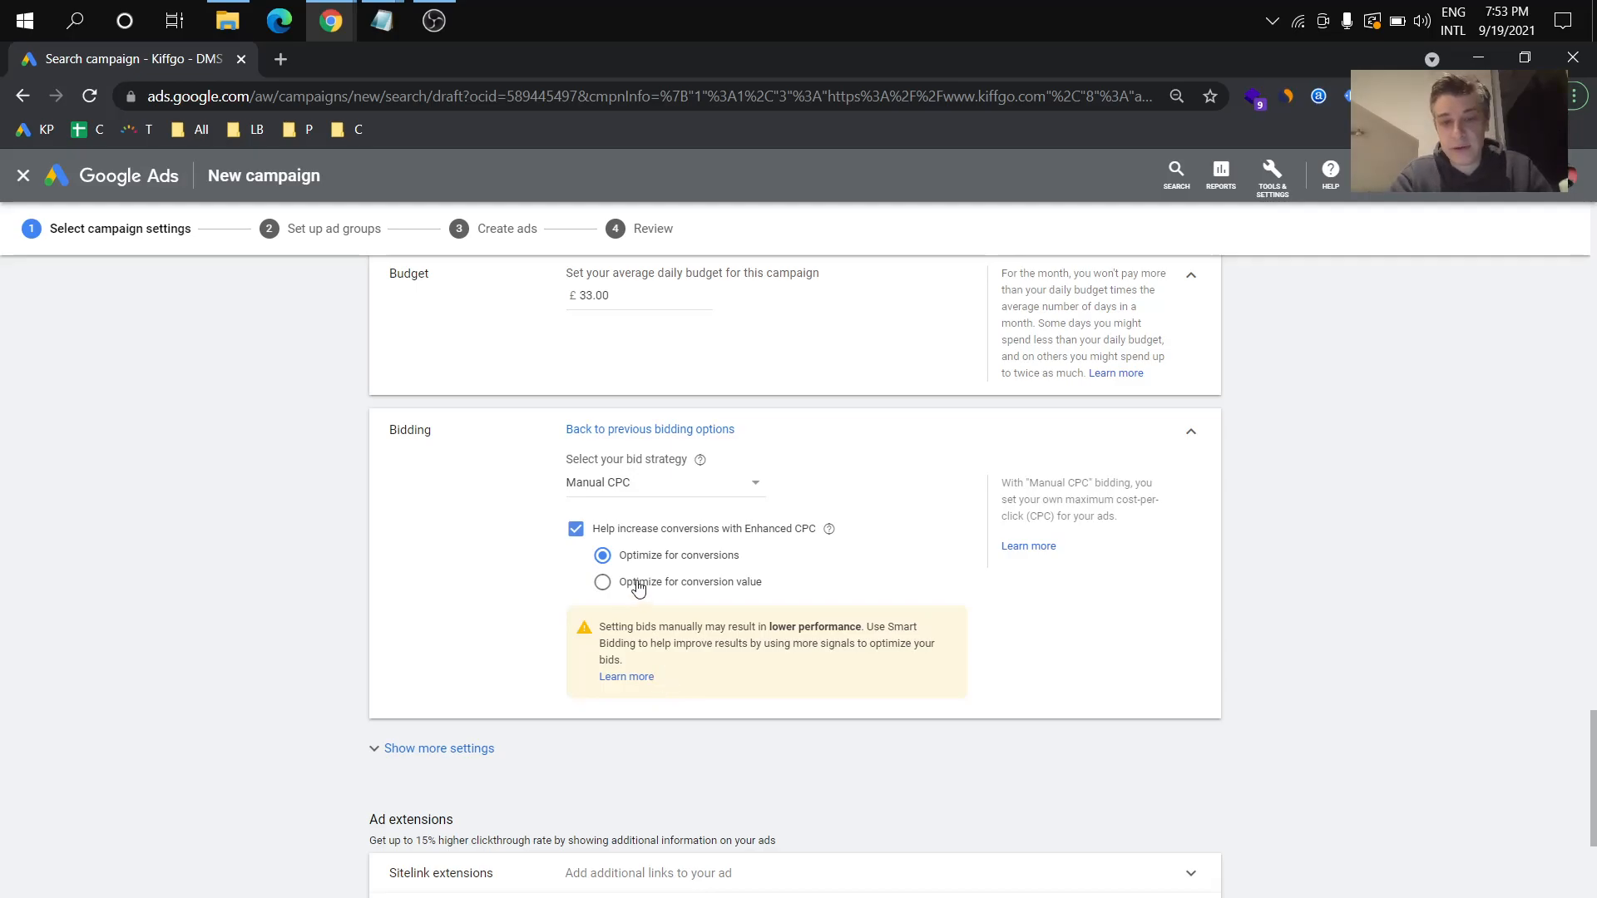
{"action": "left_click", "coordinate": [580, 542]}
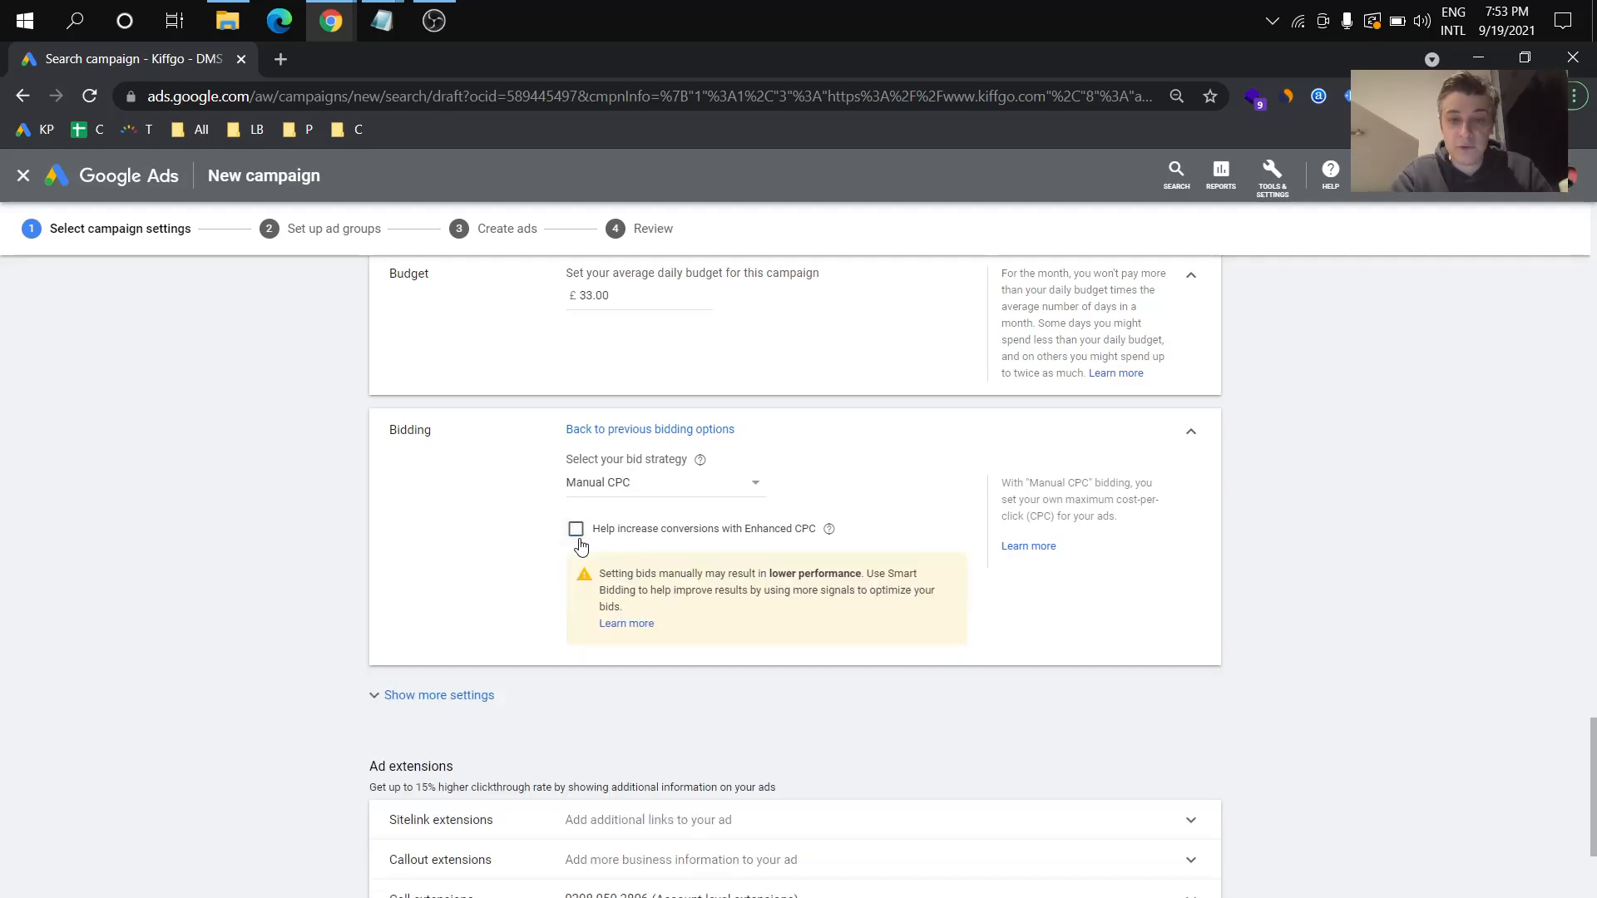
Step: Change the bid strategy to Maximize clicks, leaving the maximum cost per click bid limit turned off
{"action": "left_click", "coordinate": [612, 497]}
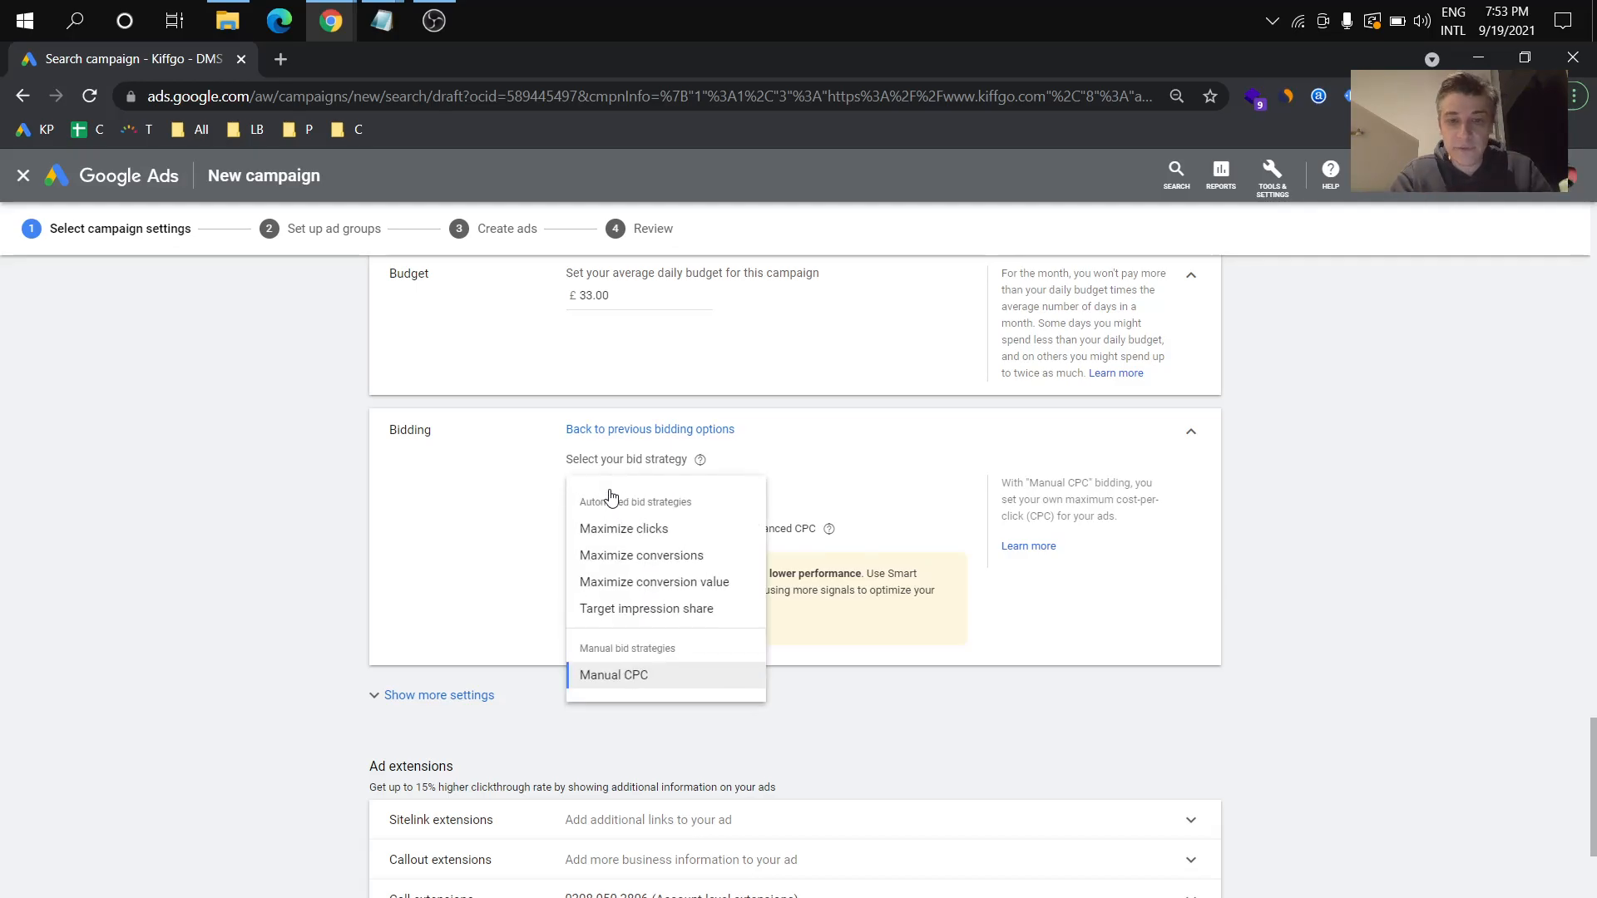
{"action": "left_click", "coordinate": [672, 530]}
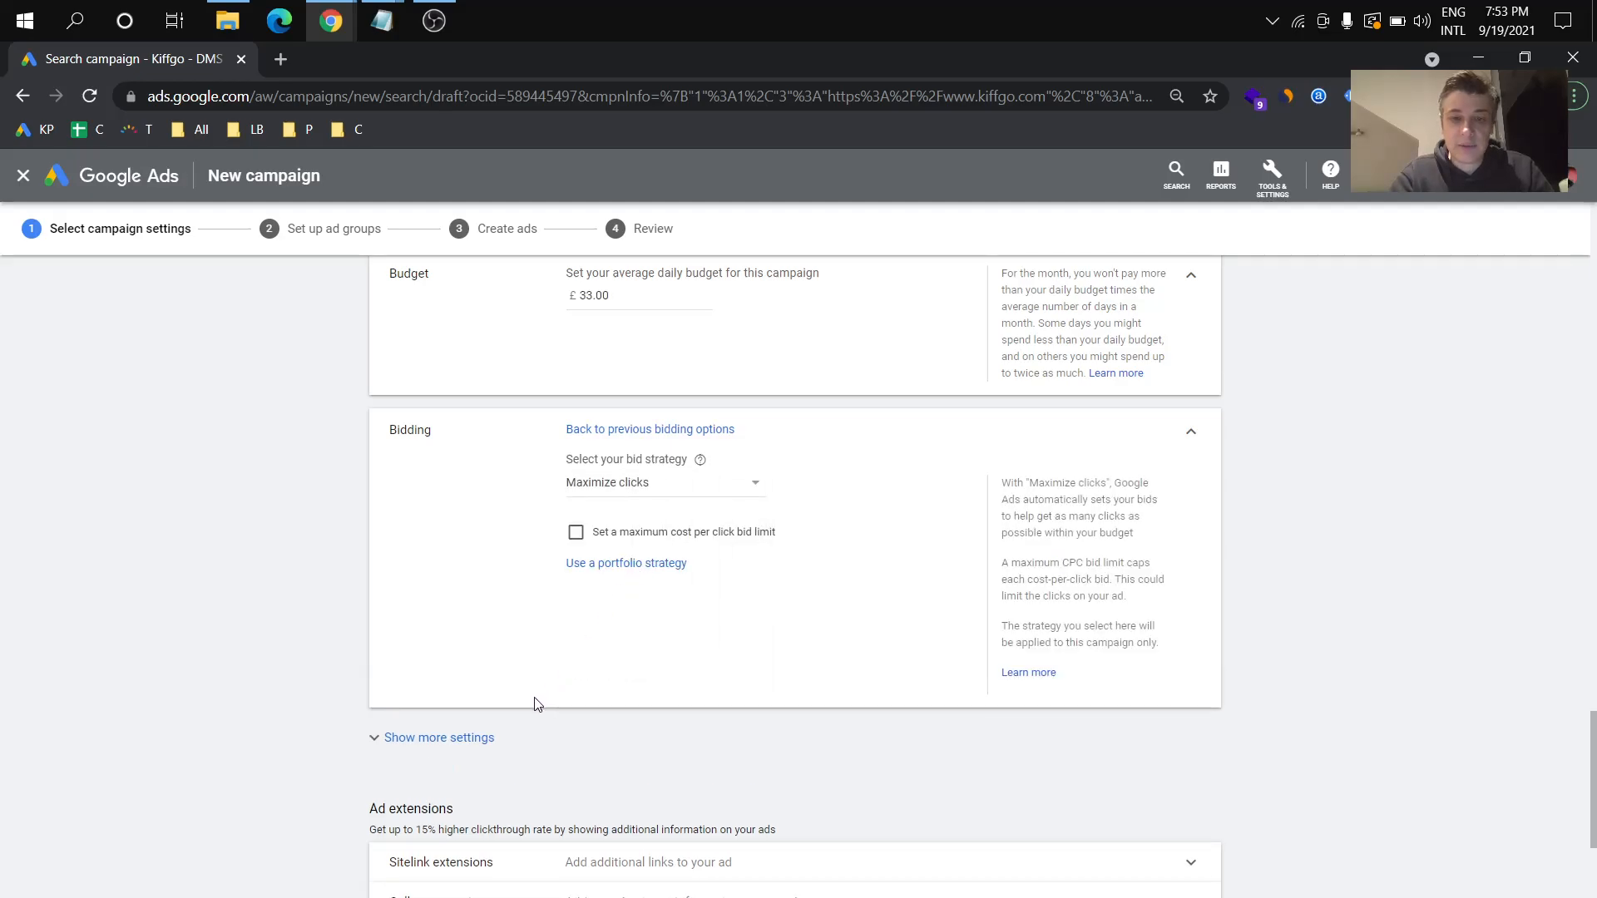
{"action": "left_click", "coordinate": [575, 532]}
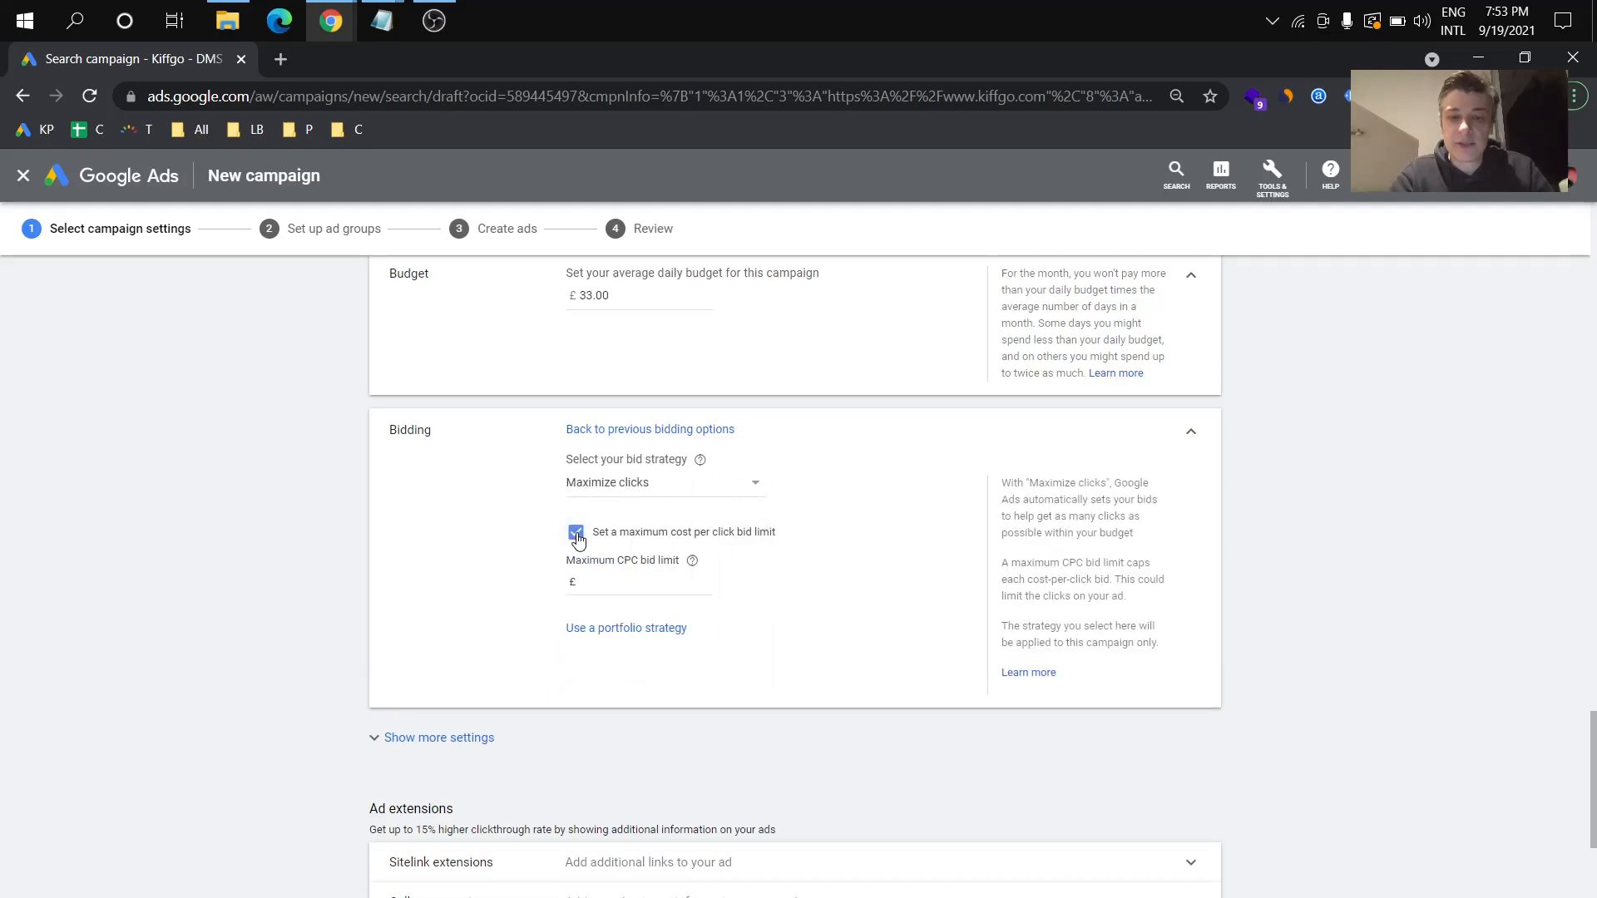
{"action": "left_click", "coordinate": [576, 533]}
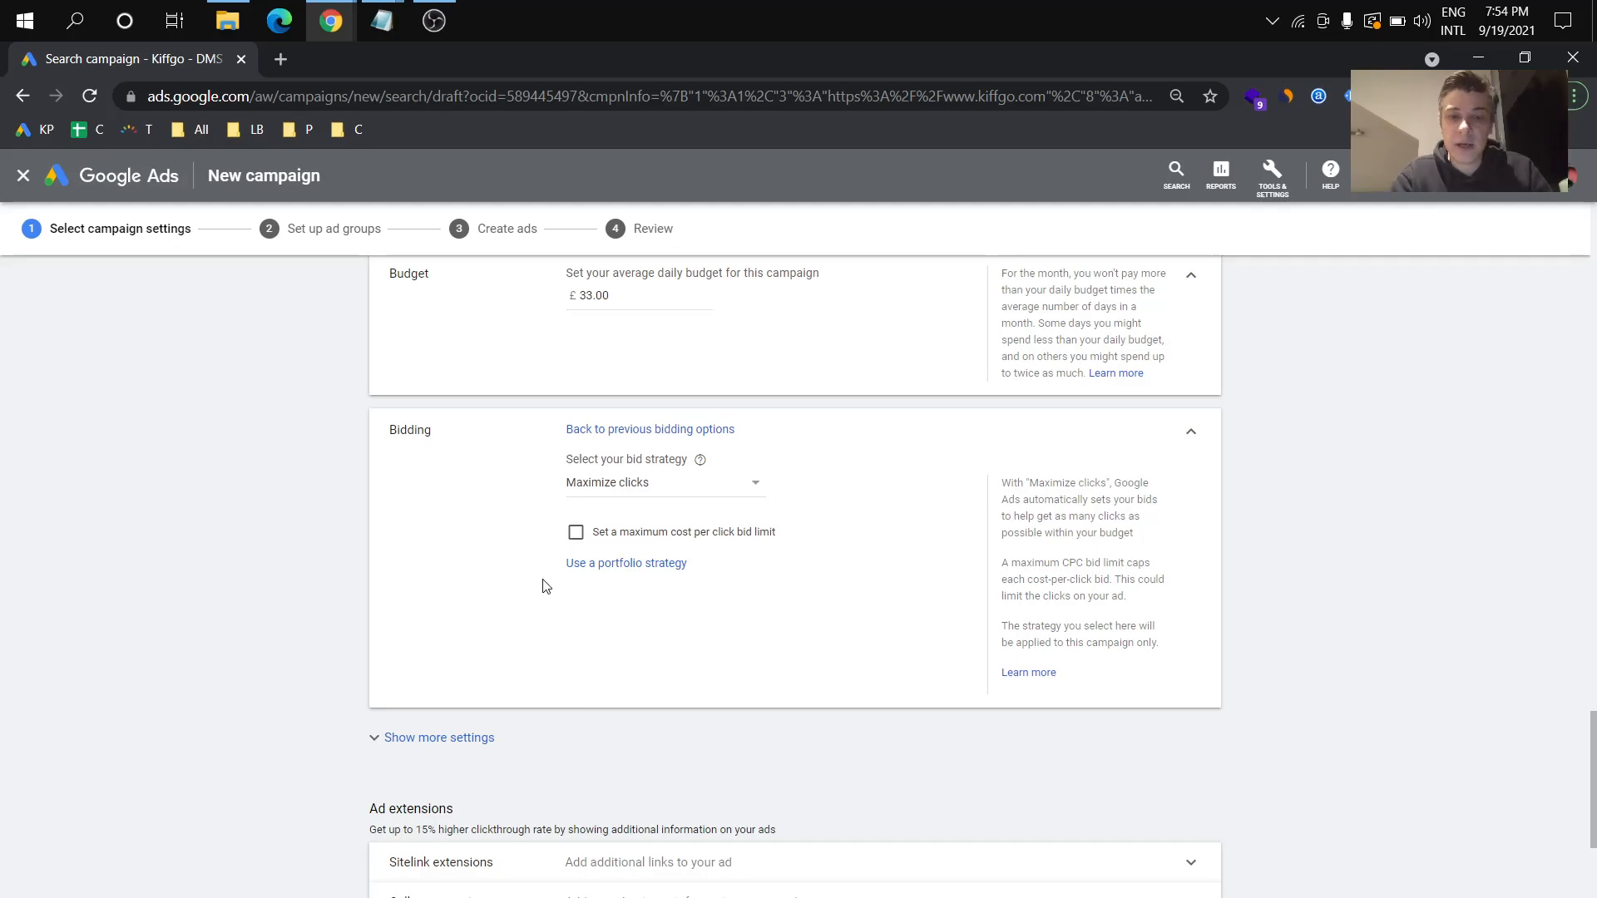
Step: Choose campaign-specific conversion actions in the additional settings and save Sign Up - Personal Info (All Web Site Data) as the only one
{"action": "scroll", "coordinate": [543, 584], "scroll_direction": "down", "scroll_amount": 1}
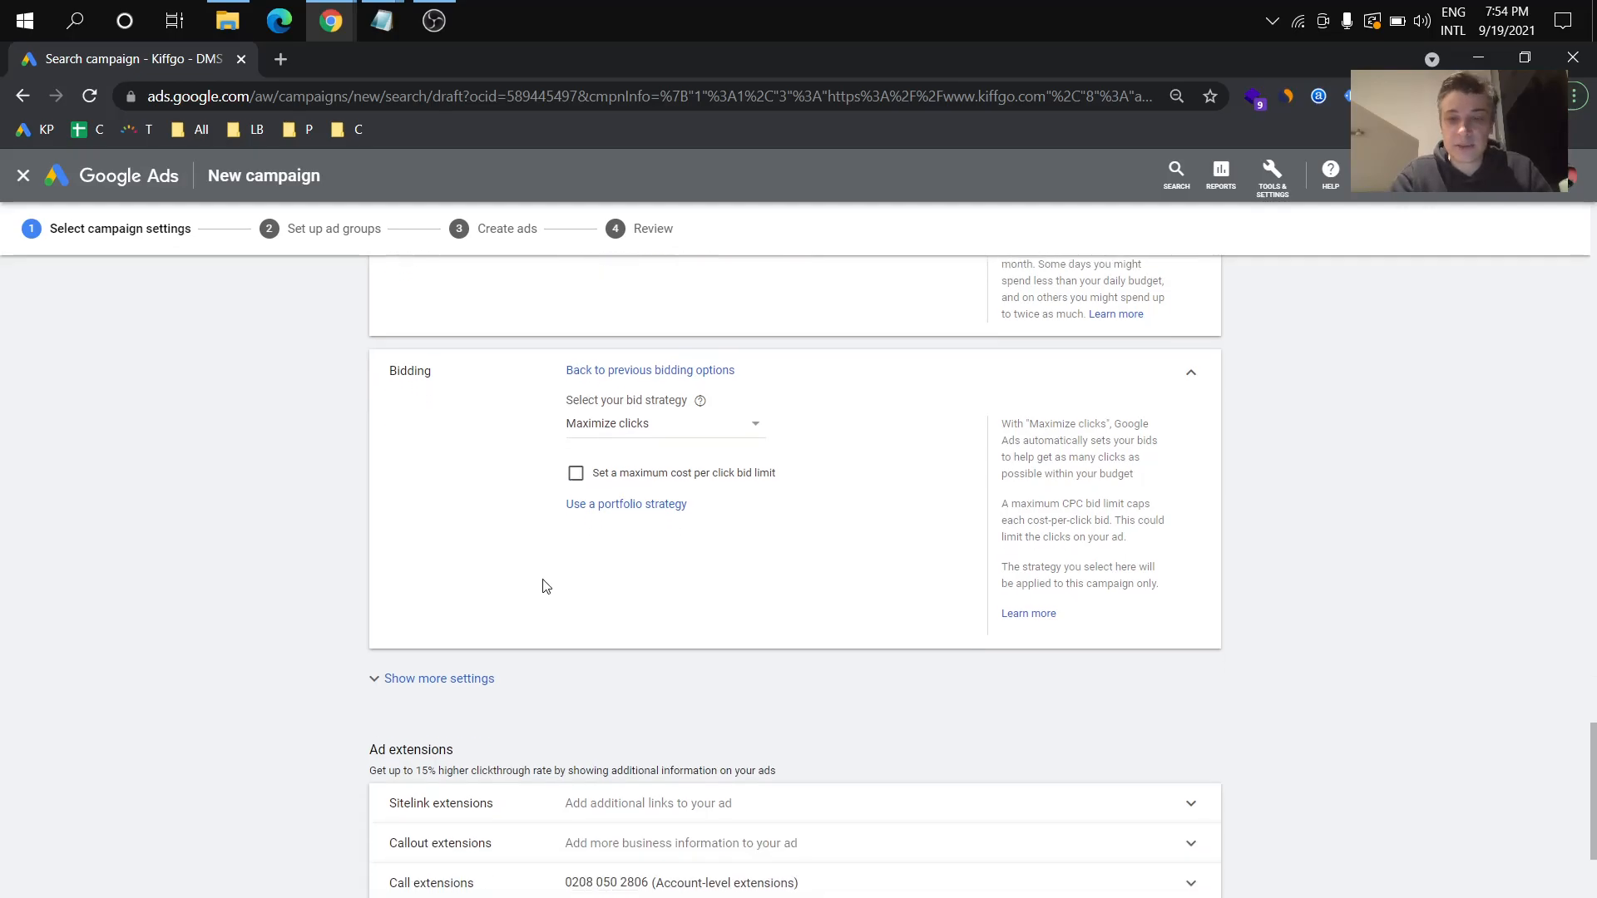
{"action": "left_click", "coordinate": [454, 690]}
{"action": "scroll", "coordinate": [632, 614], "scroll_direction": "down", "scroll_amount": 1}
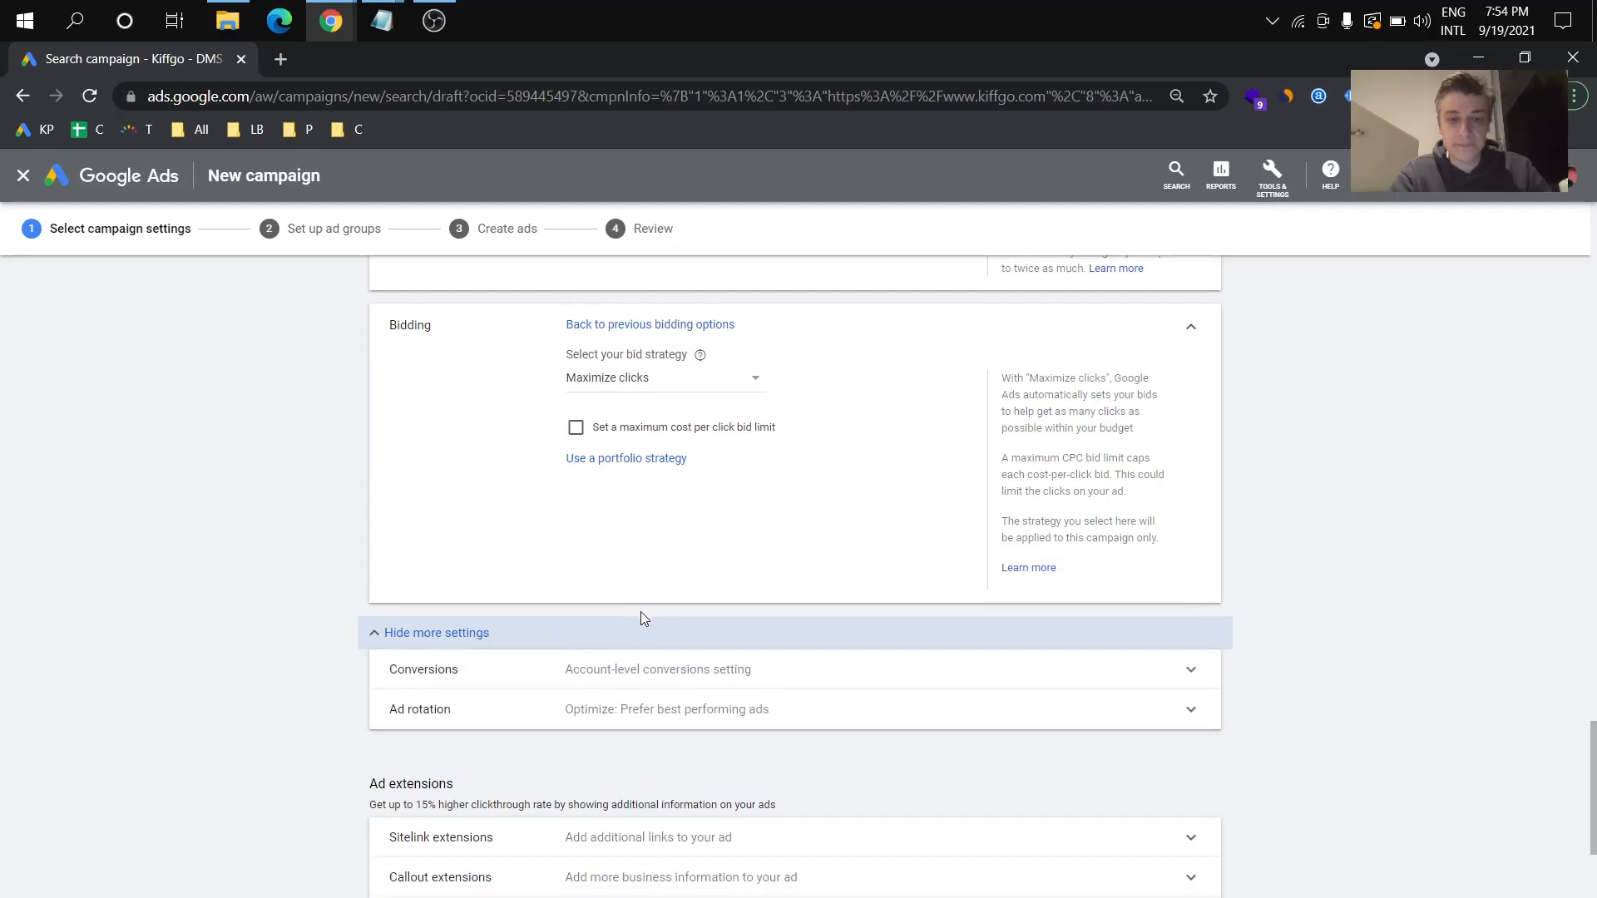
{"action": "left_click", "coordinate": [627, 675]}
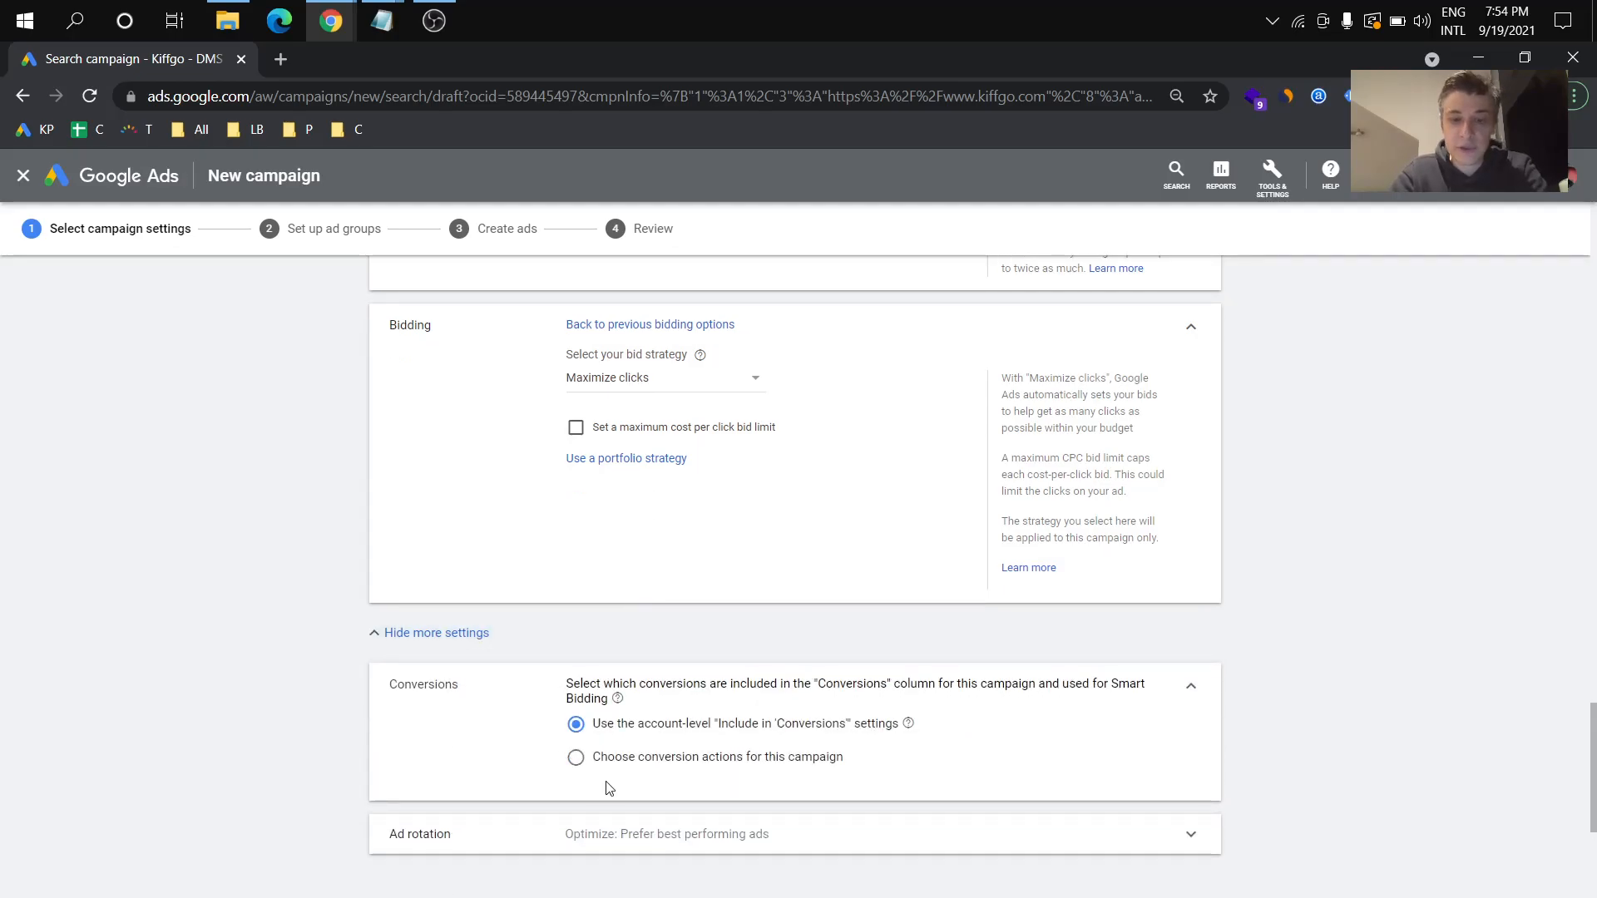
{"action": "left_click", "coordinate": [686, 761]}
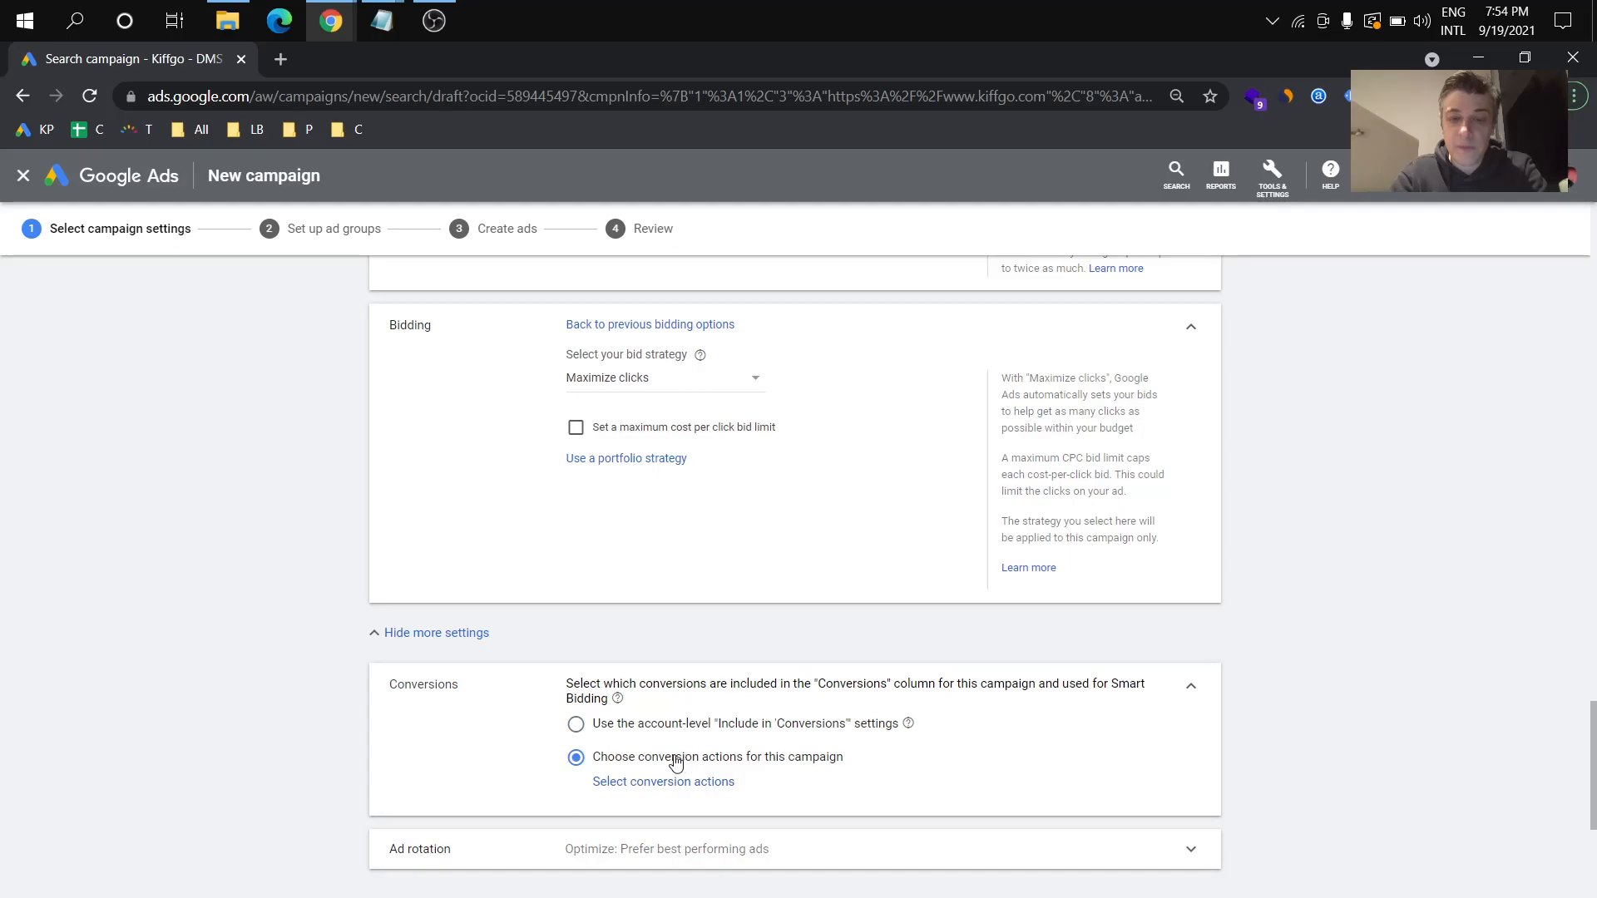
{"action": "left_click", "coordinate": [705, 790]}
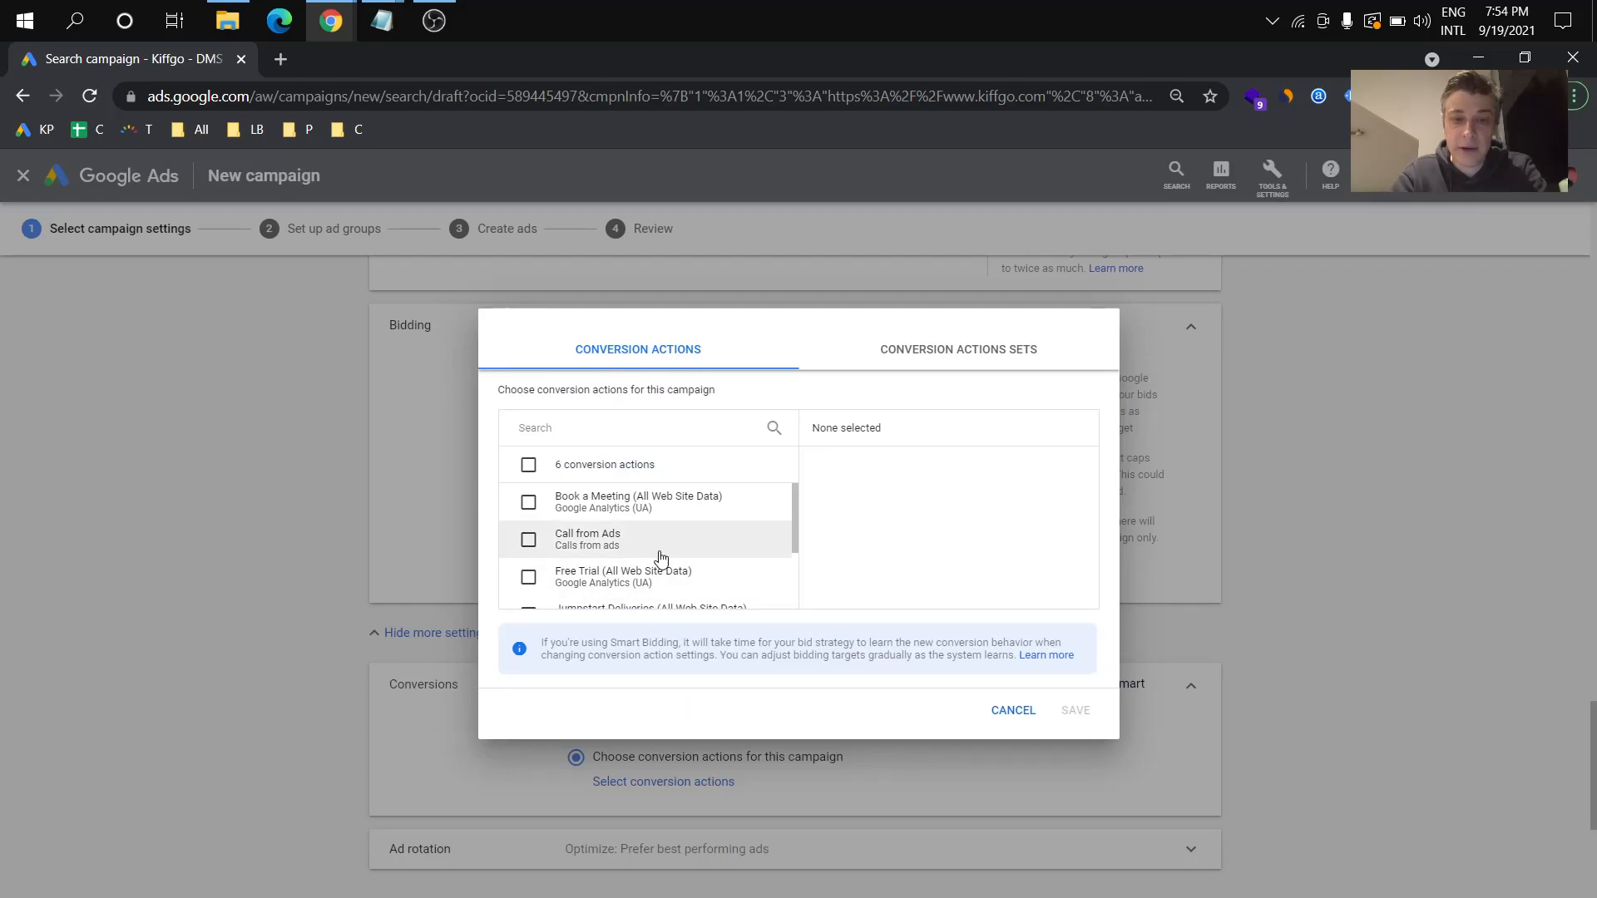
{"action": "scroll", "coordinate": [697, 513], "scroll_direction": "down", "scroll_amount": 3}
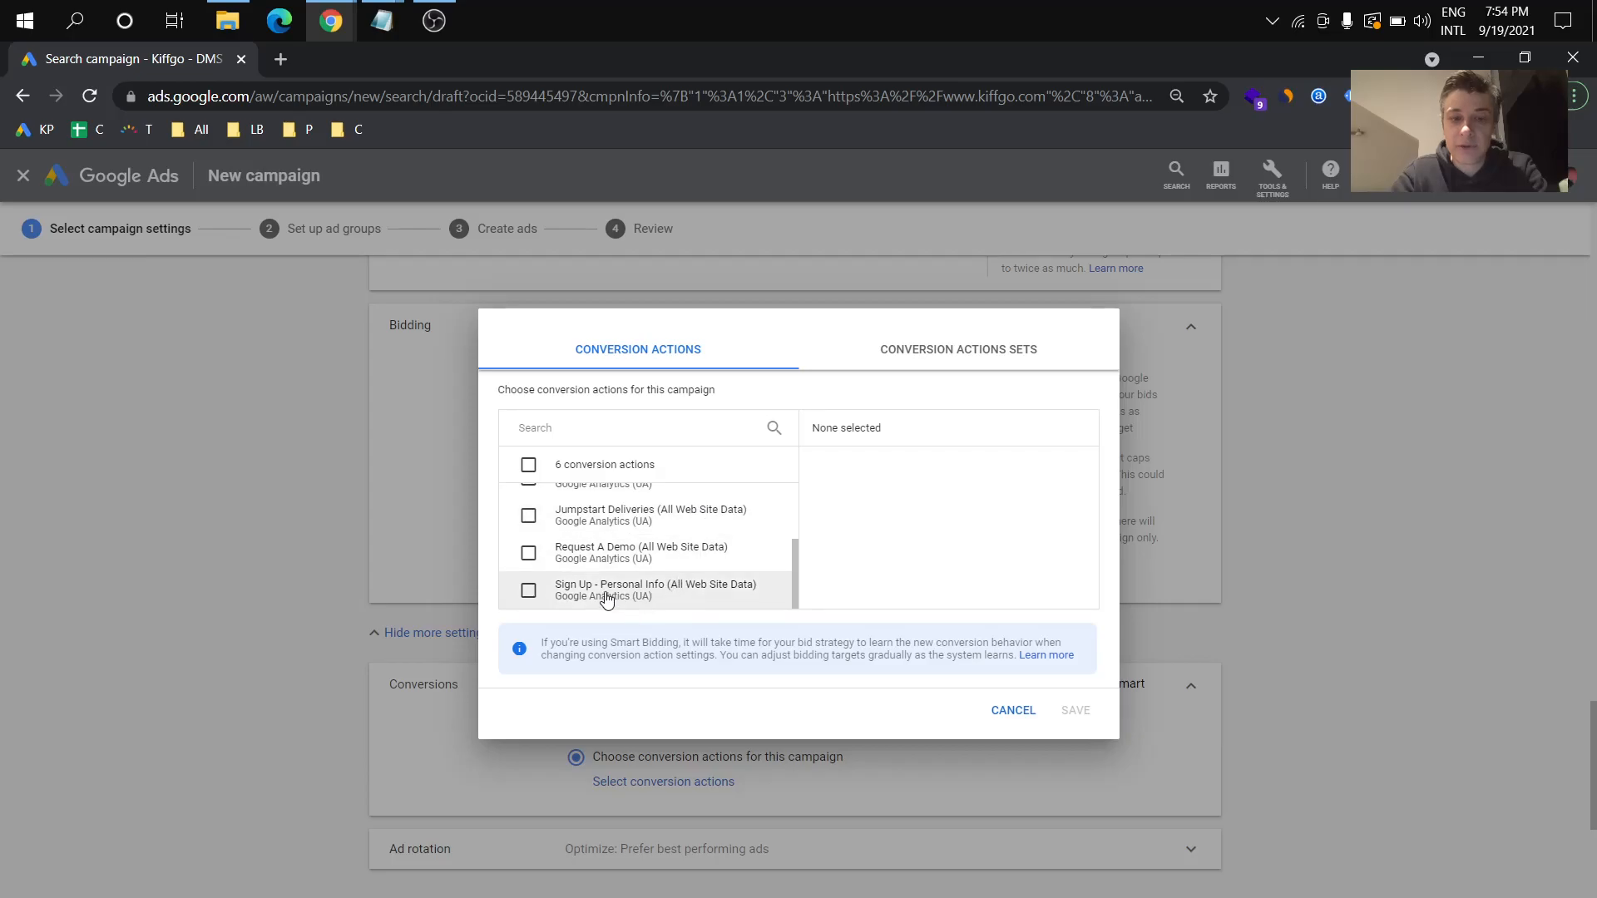
{"action": "left_click", "coordinate": [529, 591]}
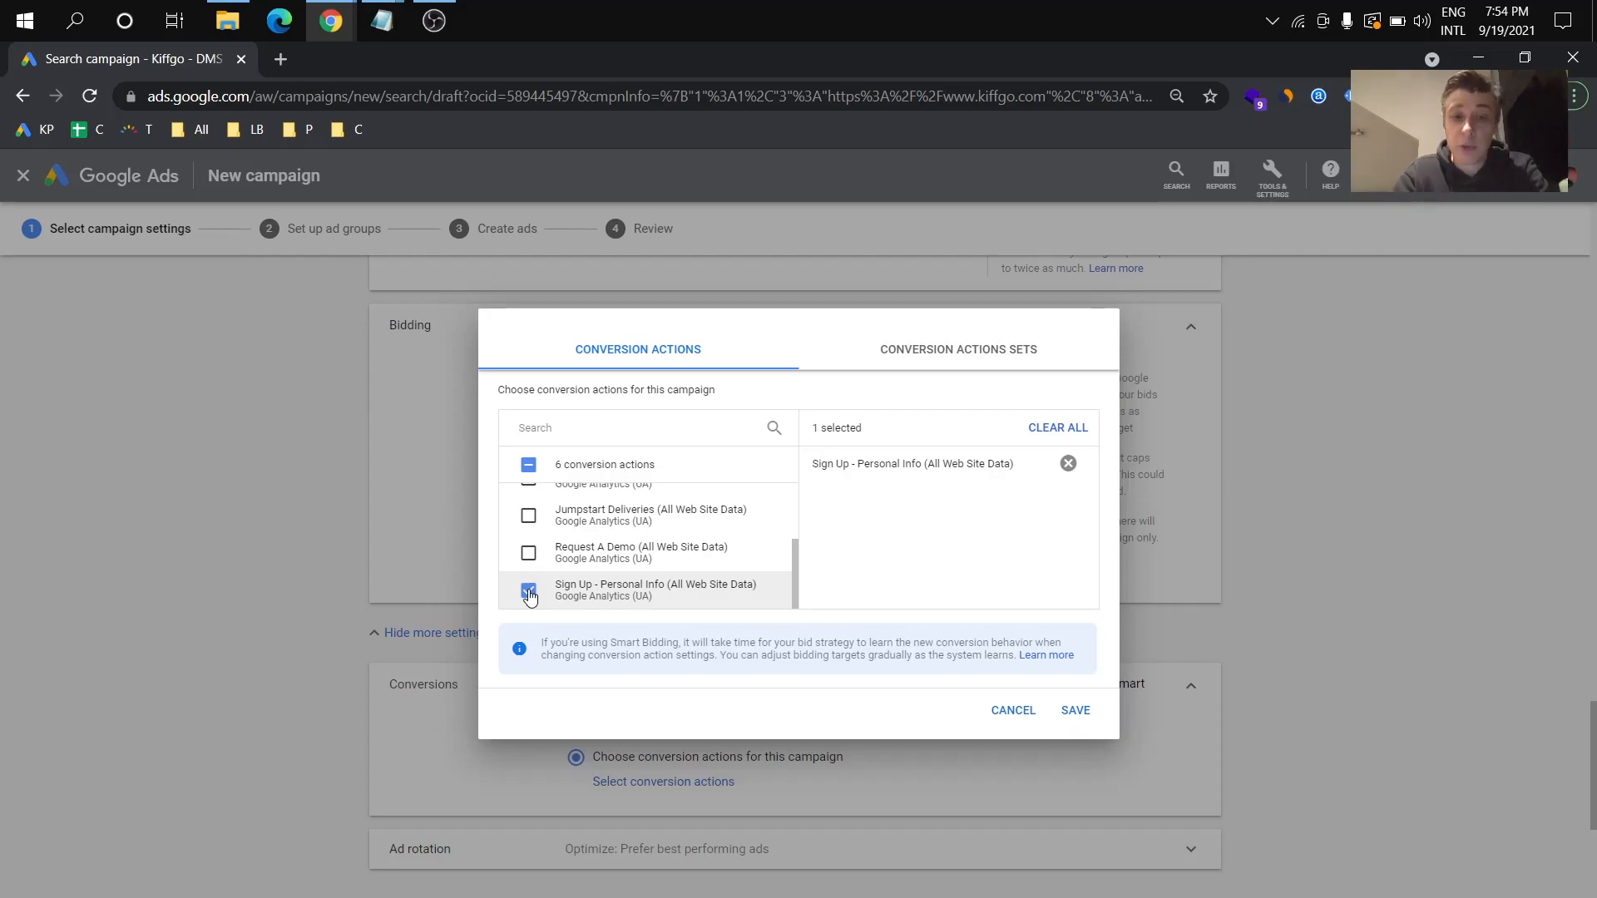
{"action": "left_click", "coordinate": [1073, 714]}
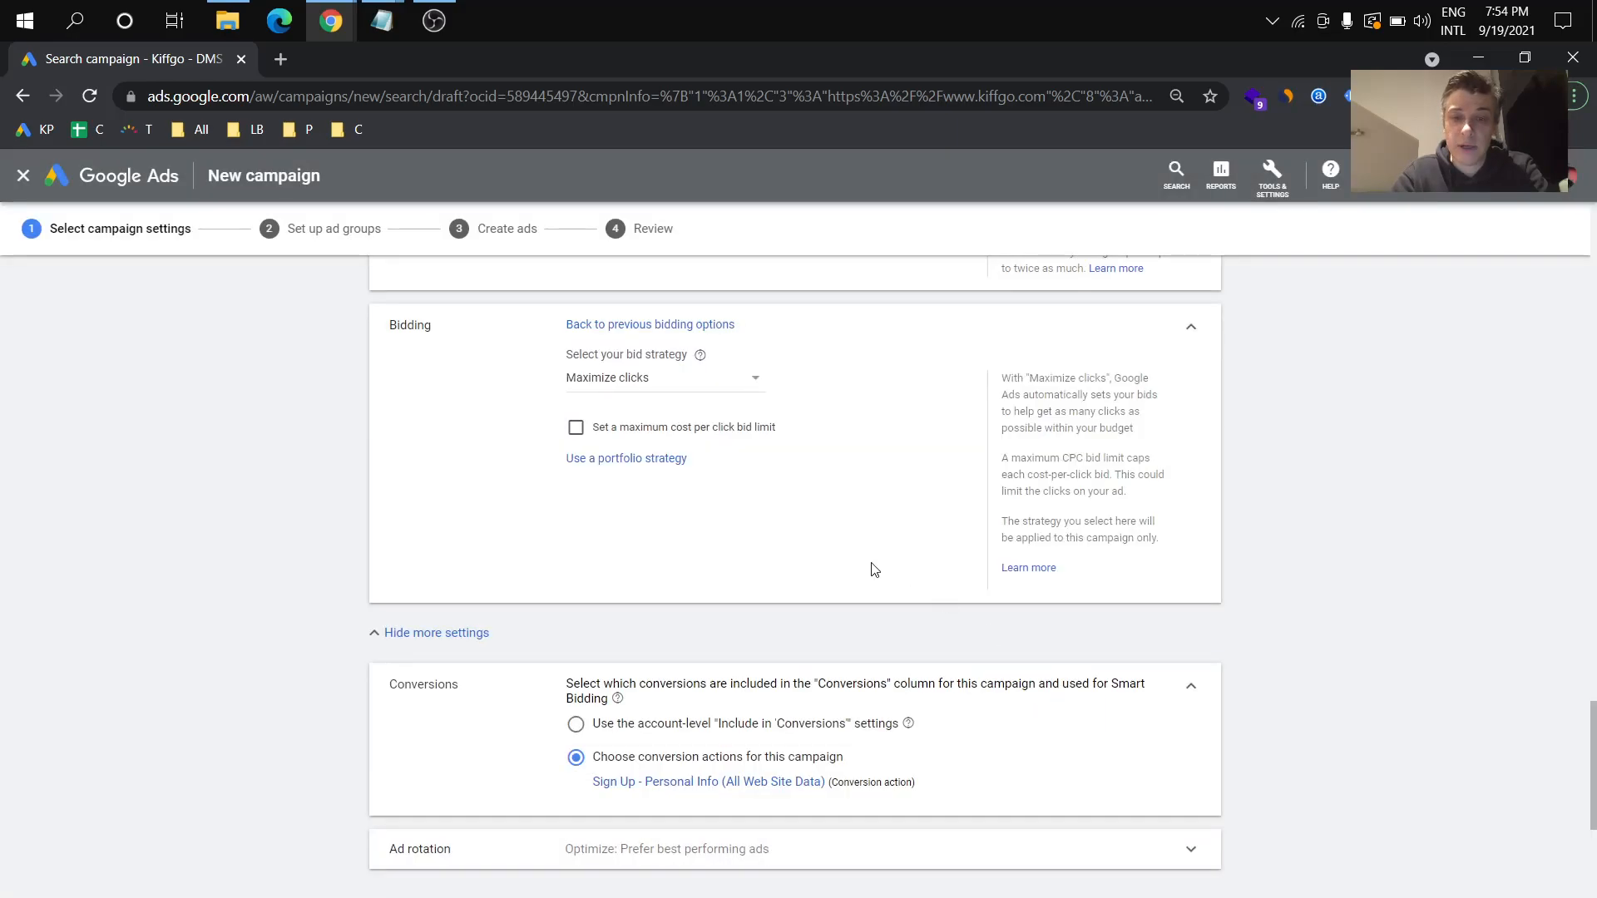
Step: Look up where conversions are managed among the account's measurement tools
{"action": "left_click", "coordinate": [1288, 182]}
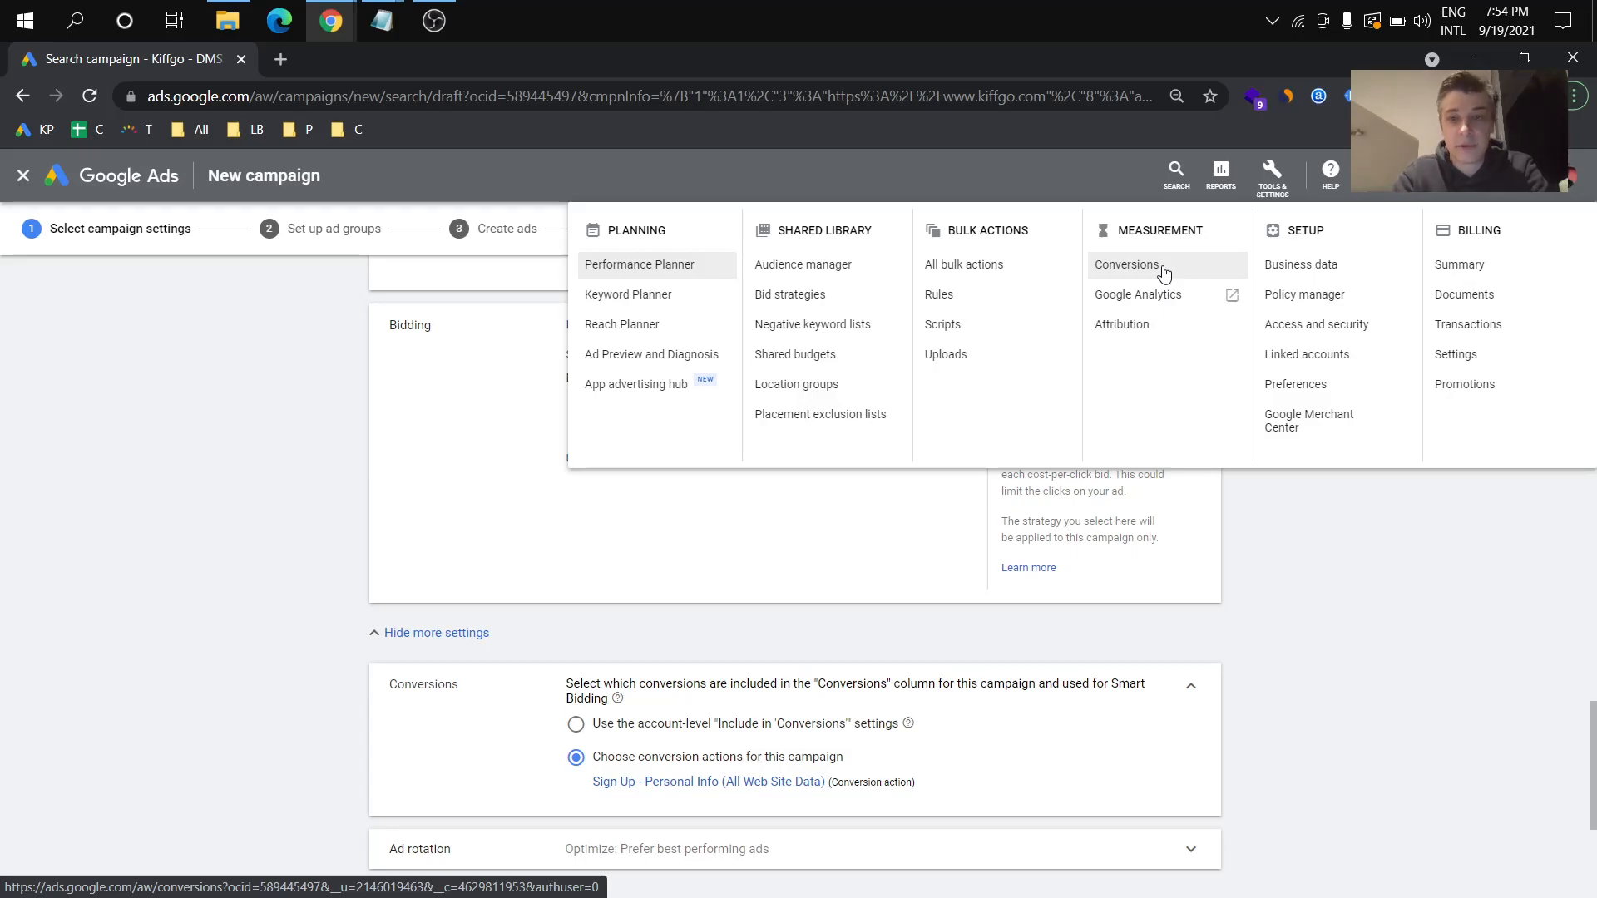
{"action": "left_click", "coordinate": [1463, 574]}
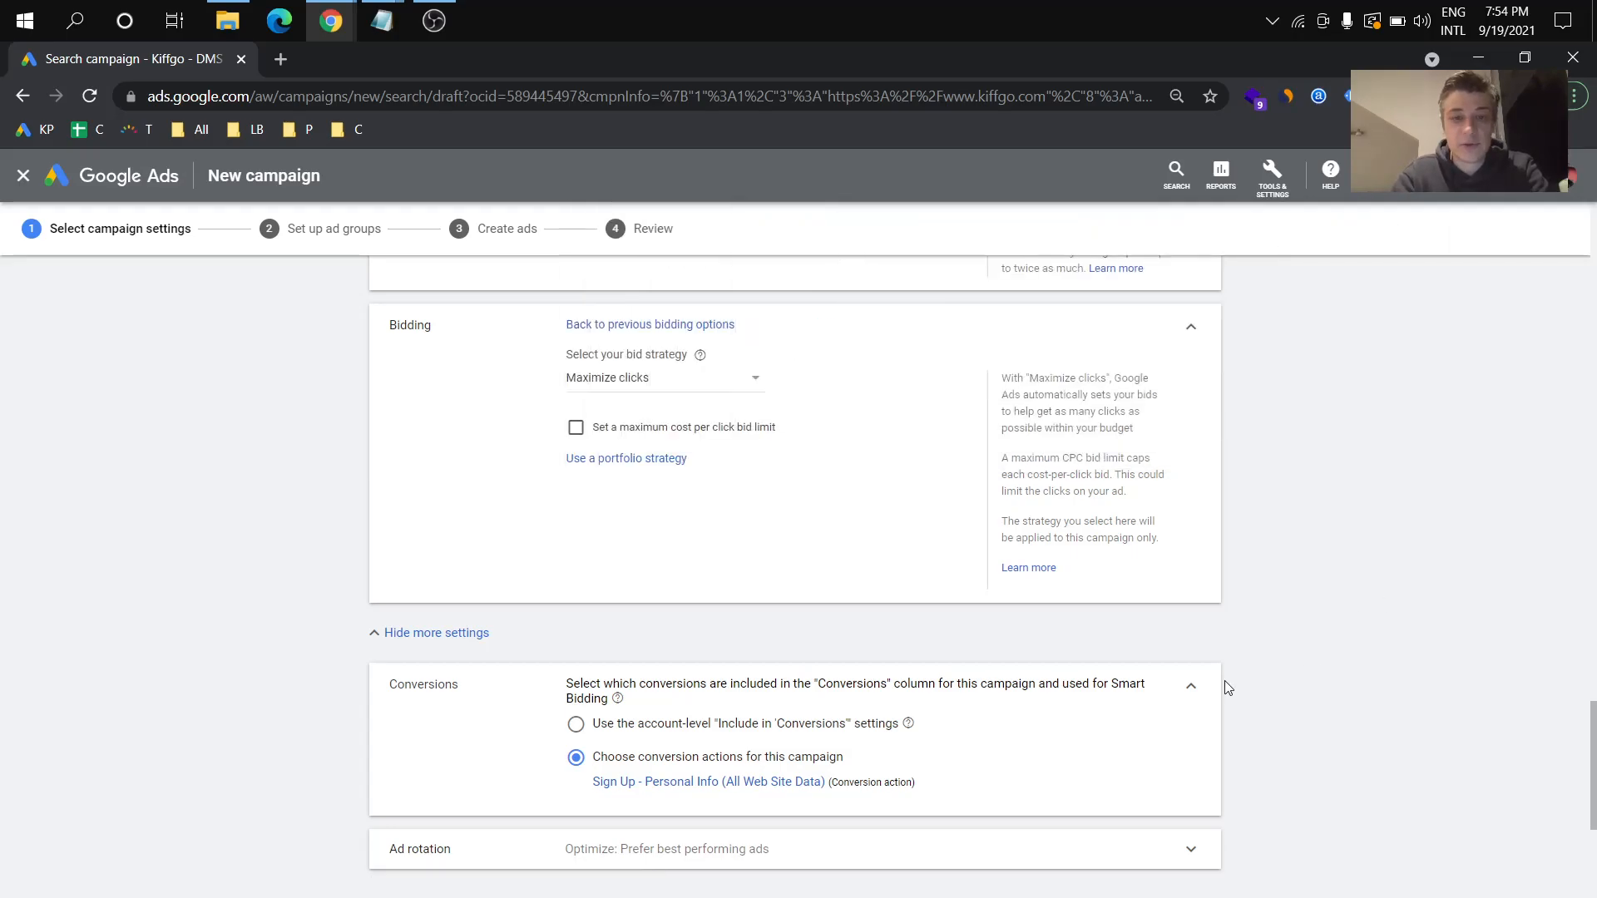
Step: Review the ad rotation options, keep Optimize: Prefer best performing ads, and save the campaign settings to continue to ad group setup
{"action": "scroll", "coordinate": [815, 724], "scroll_direction": "down", "scroll_amount": 3}
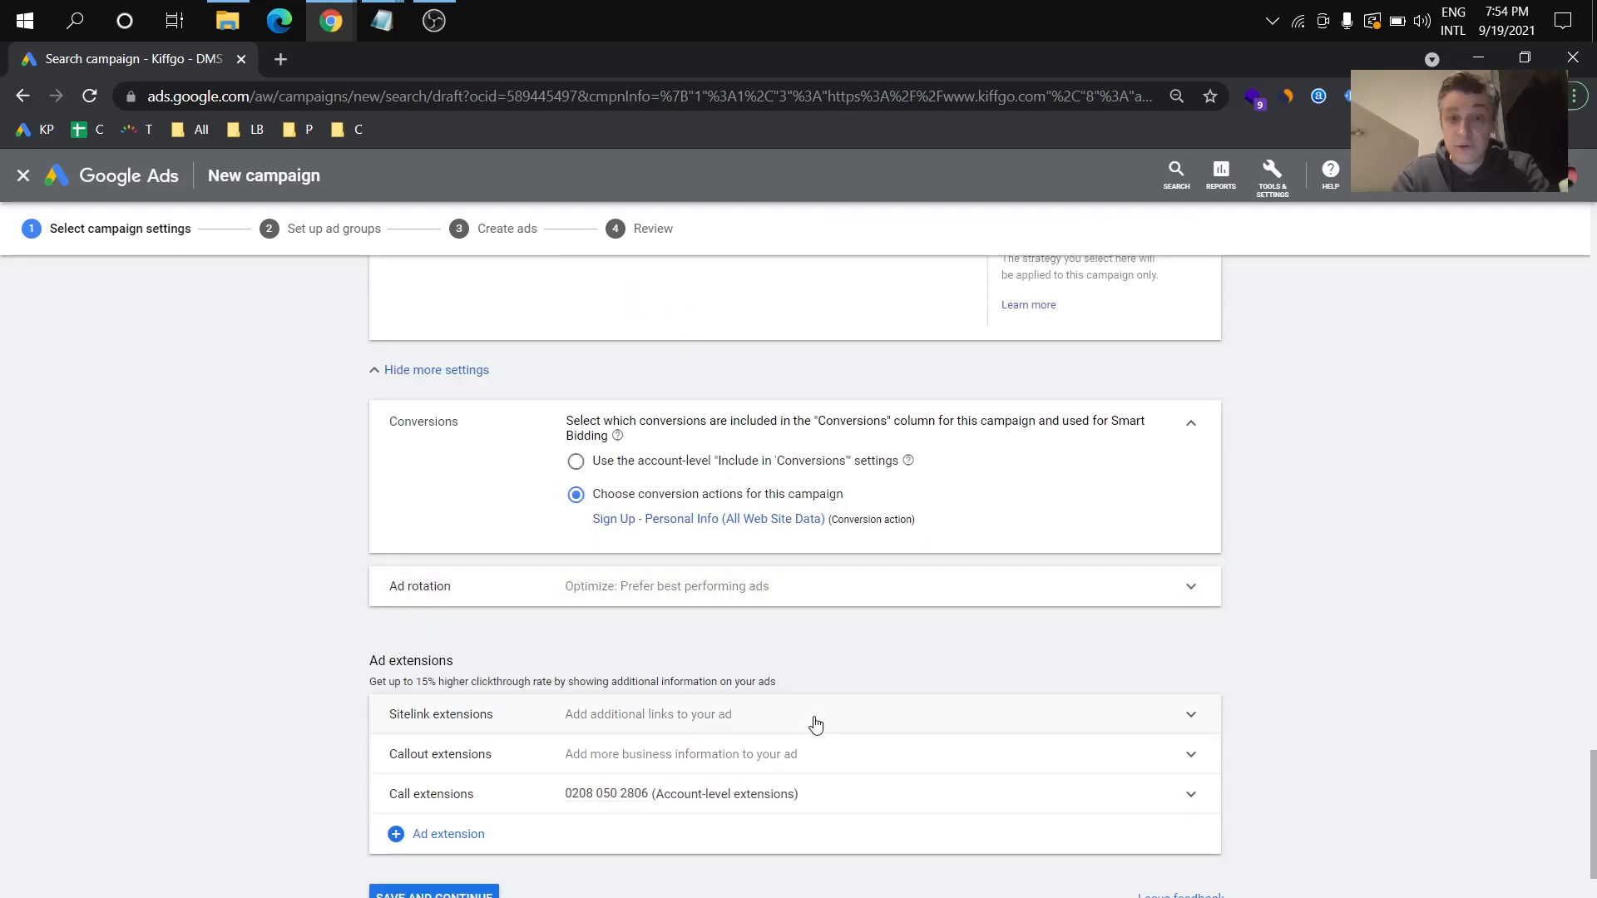
{"action": "scroll", "coordinate": [815, 725], "scroll_direction": "down", "scroll_amount": 1}
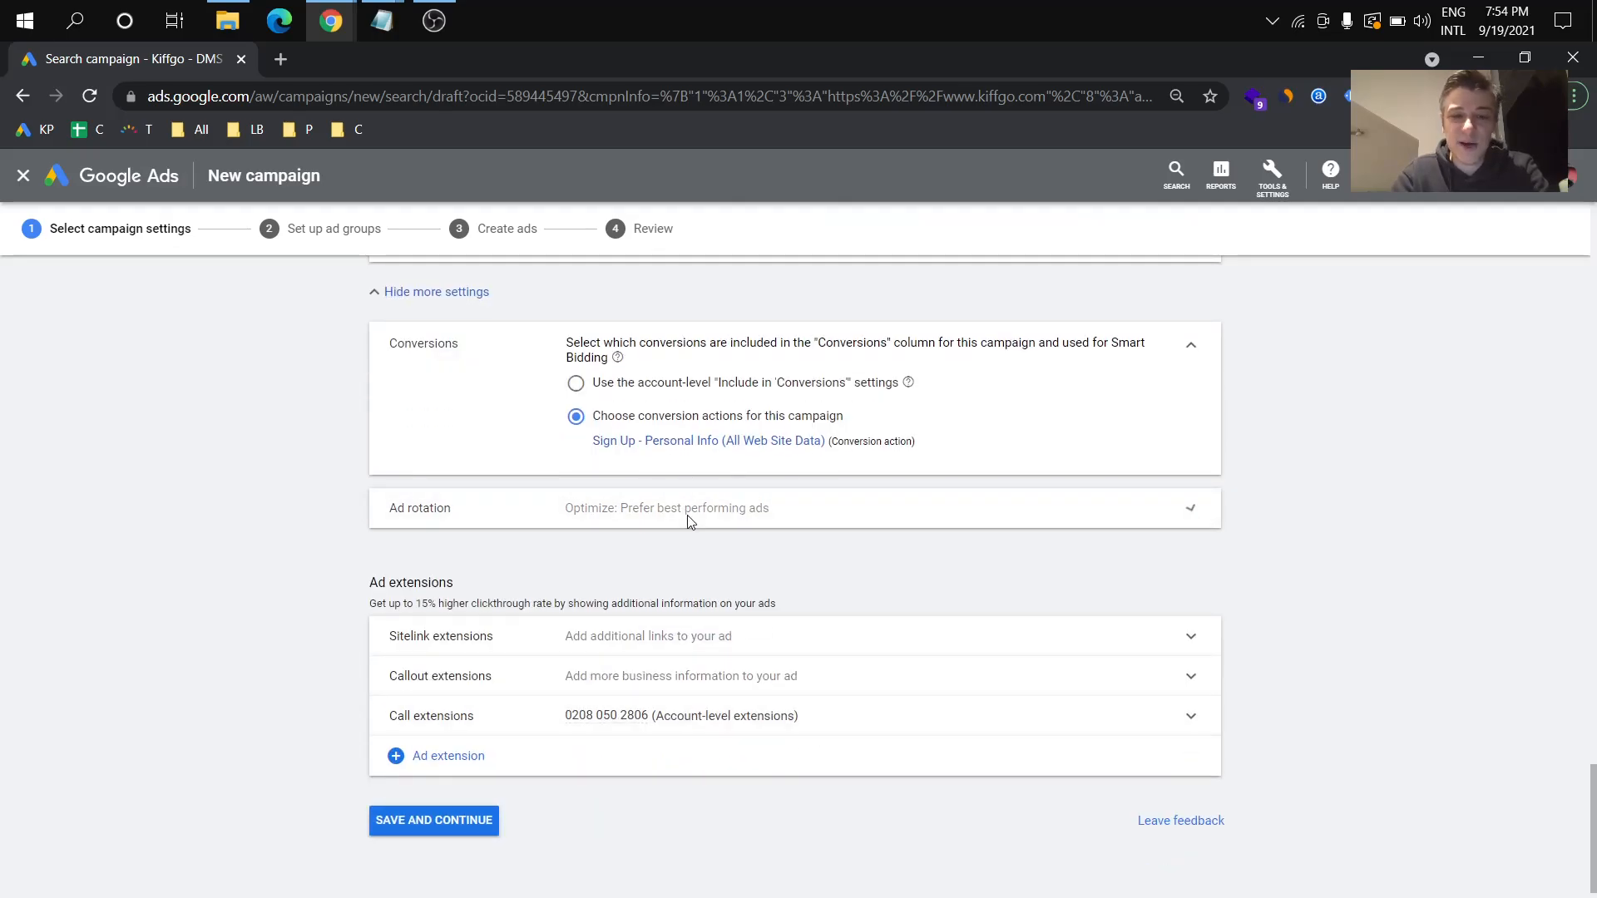
{"action": "left_click", "coordinate": [688, 520]}
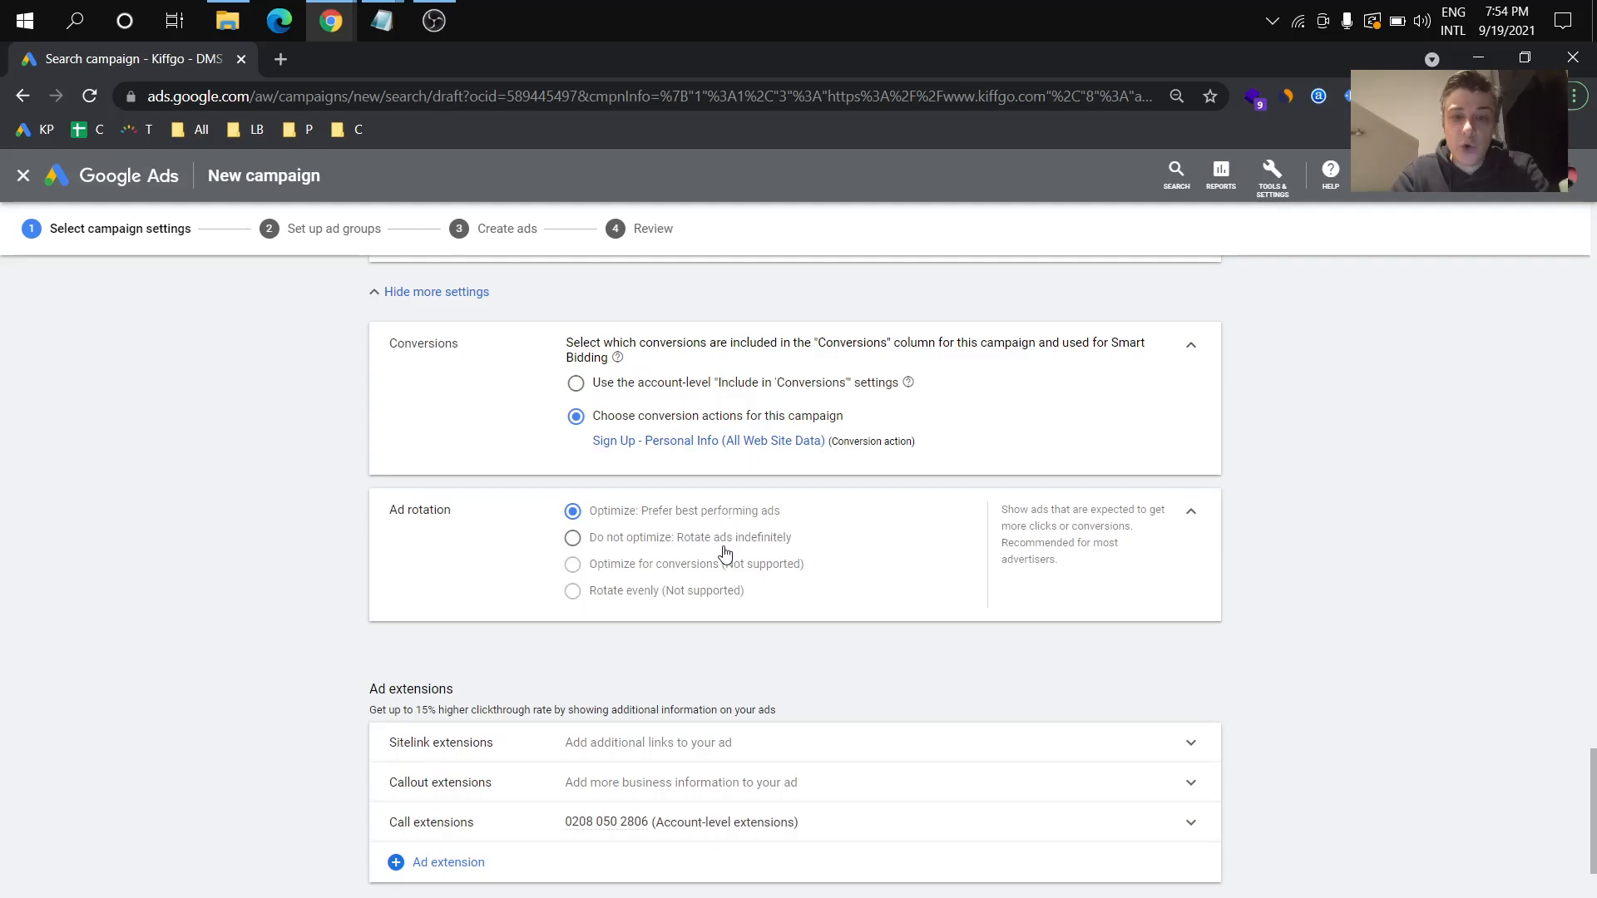
{"action": "scroll", "coordinate": [726, 553], "scroll_direction": "down", "scroll_amount": 2}
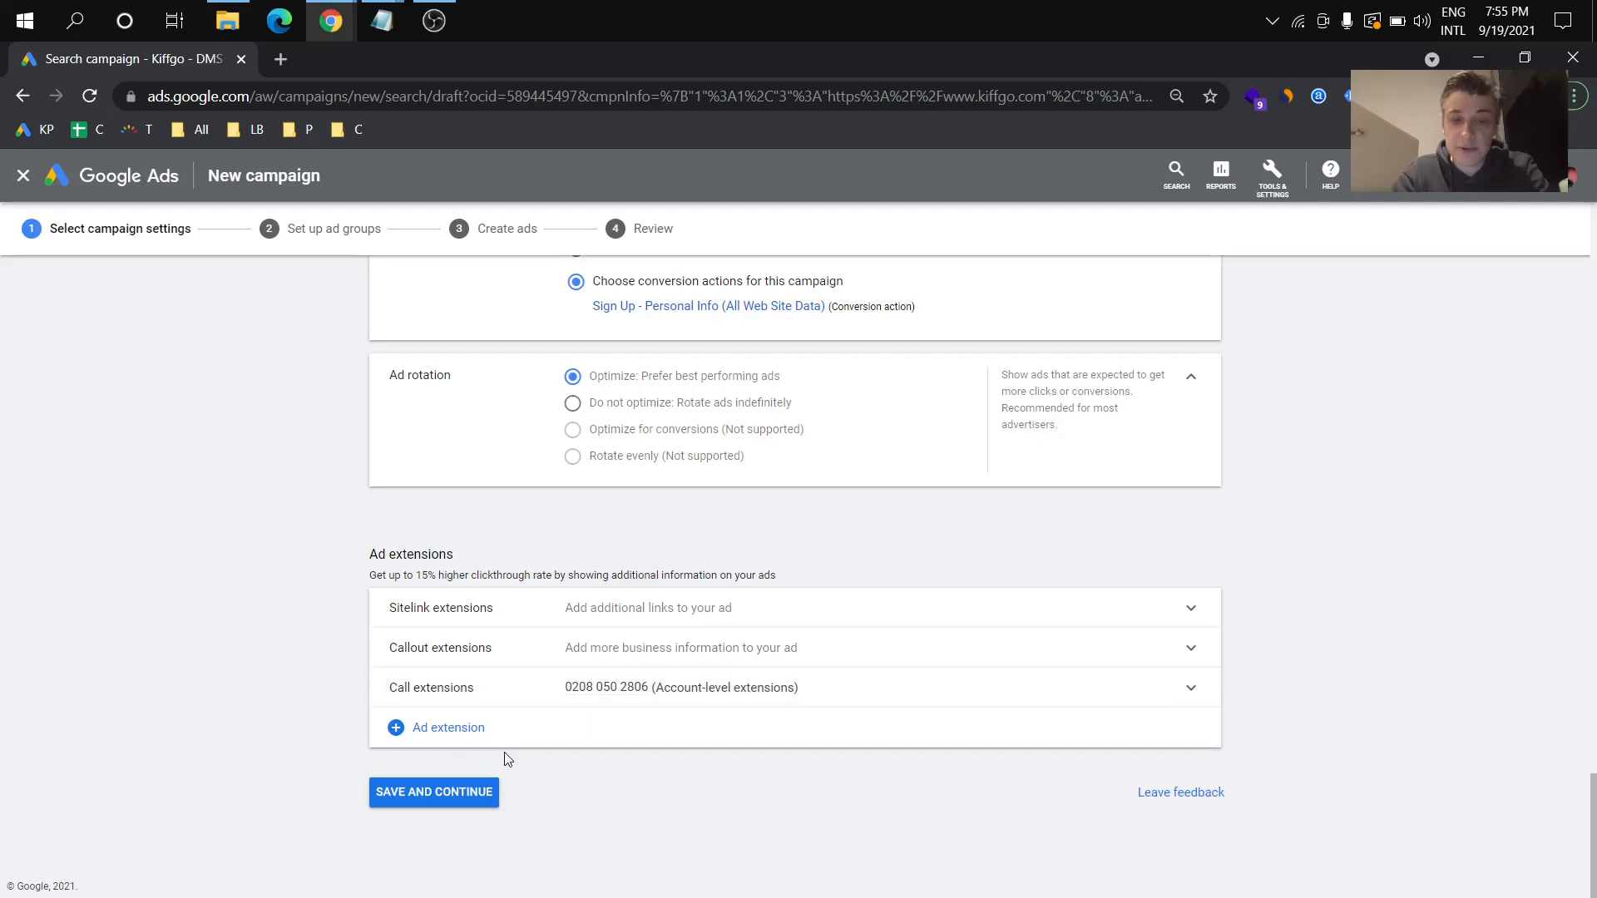
{"action": "left_click", "coordinate": [461, 795]}
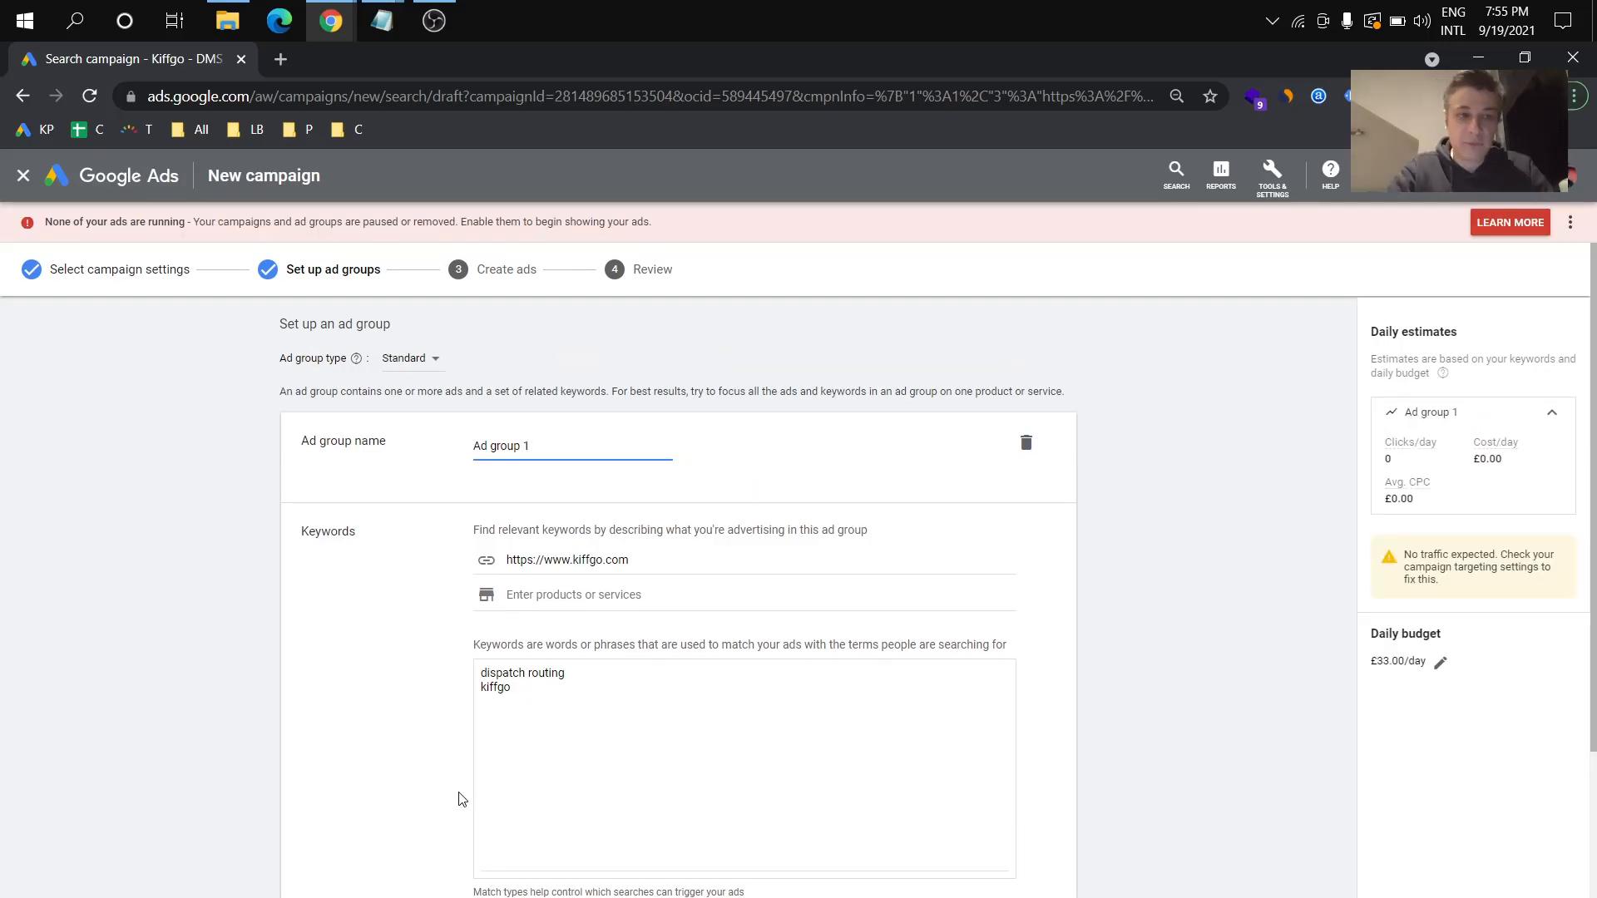
Step: Dismiss the notice about no ads running and review the suggested keywords in Ad group 1
{"action": "left_click", "coordinate": [1574, 222]}
{"action": "left_click", "coordinate": [1548, 226]}
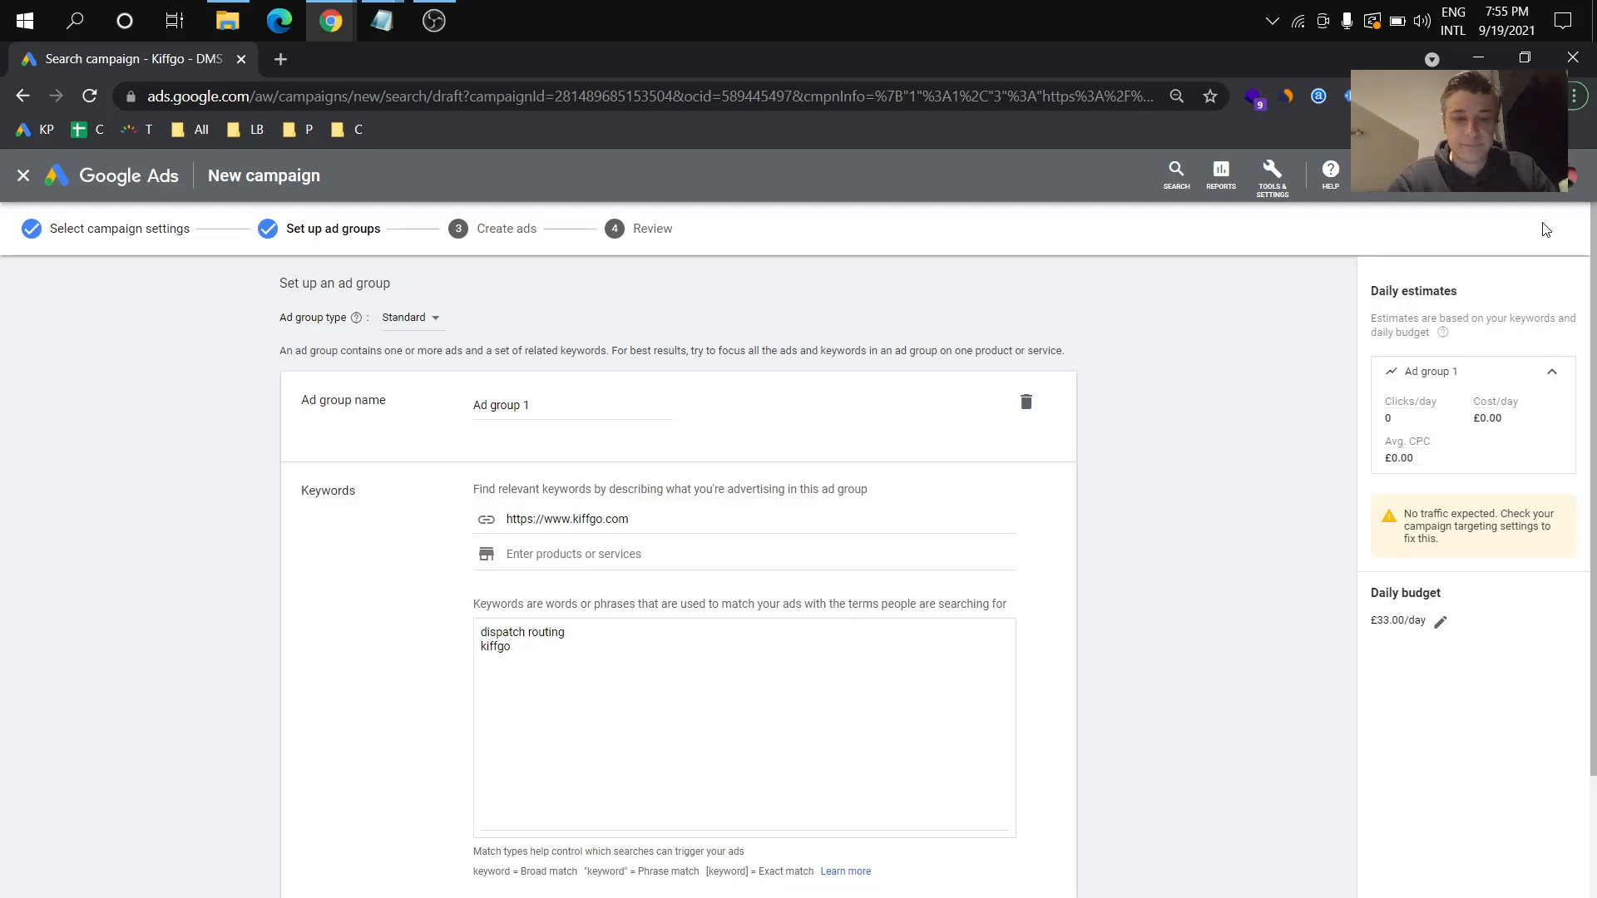
{"action": "scroll", "coordinate": [725, 559], "scroll_direction": "down", "scroll_amount": 1}
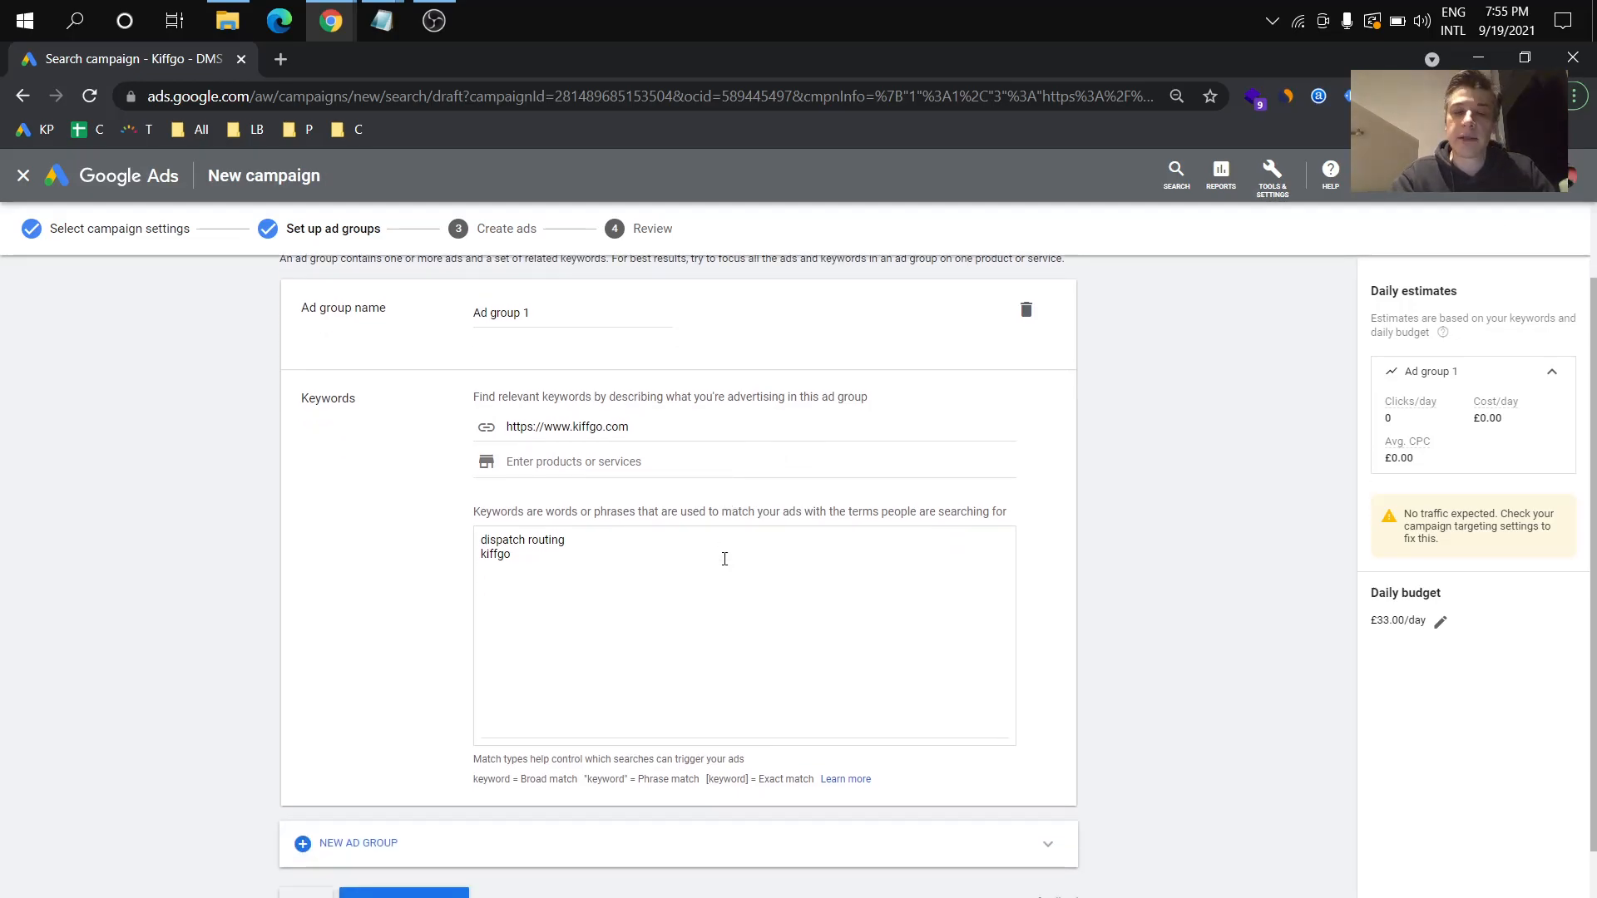
{"action": "scroll", "coordinate": [724, 559], "scroll_direction": "down", "scroll_amount": 1}
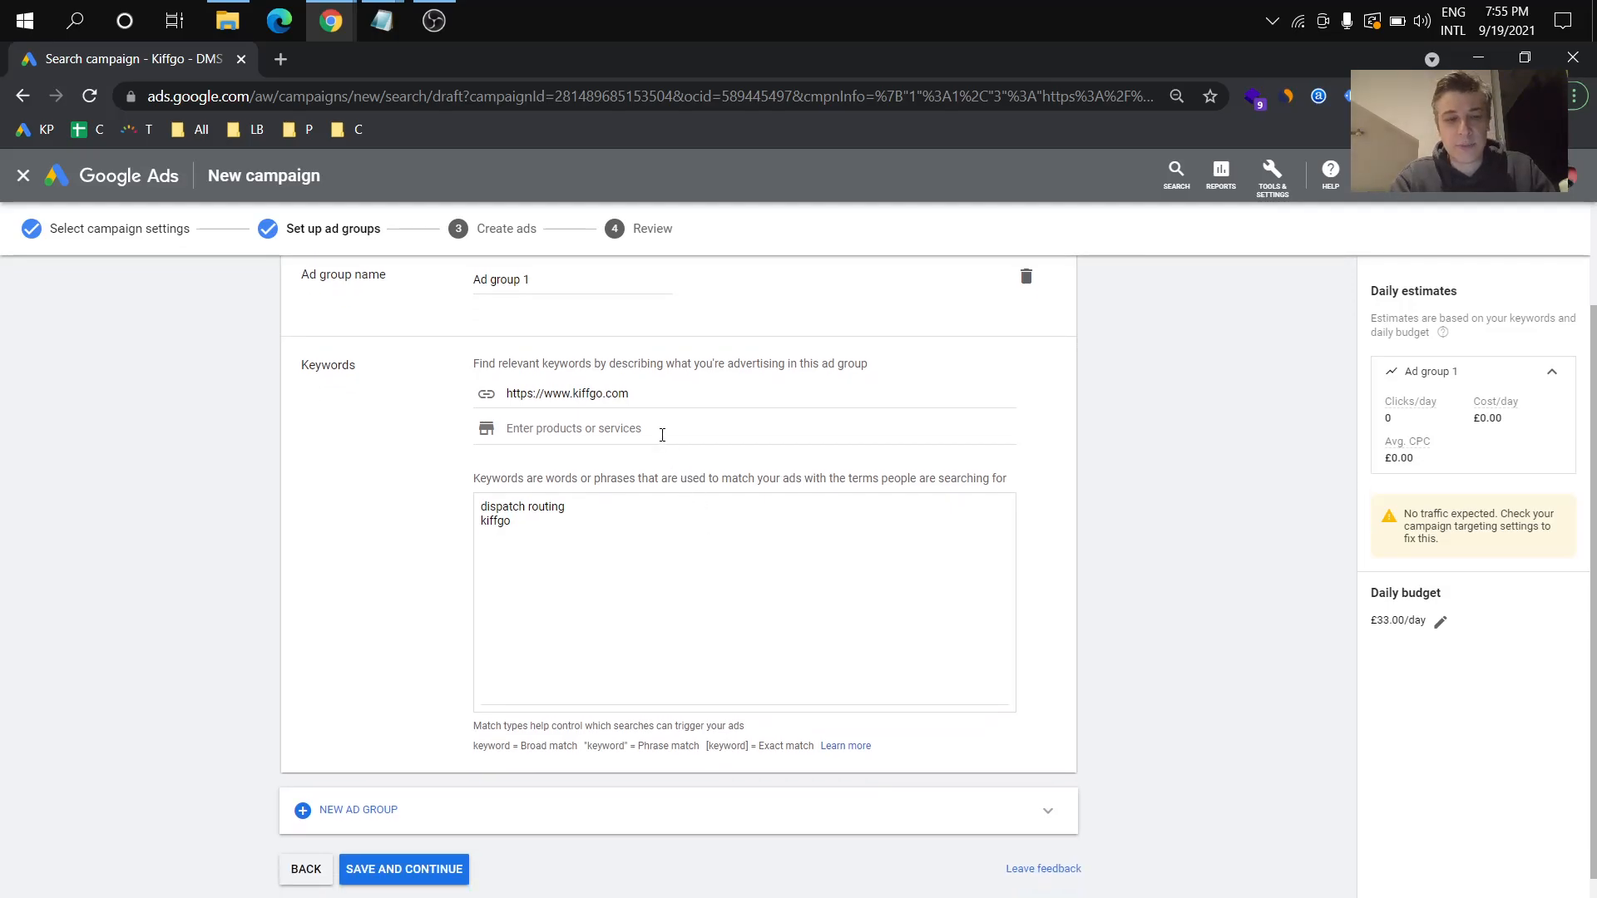
{"action": "left_click_drag", "start_coordinate": [593, 532], "coordinate": [405, 472]}
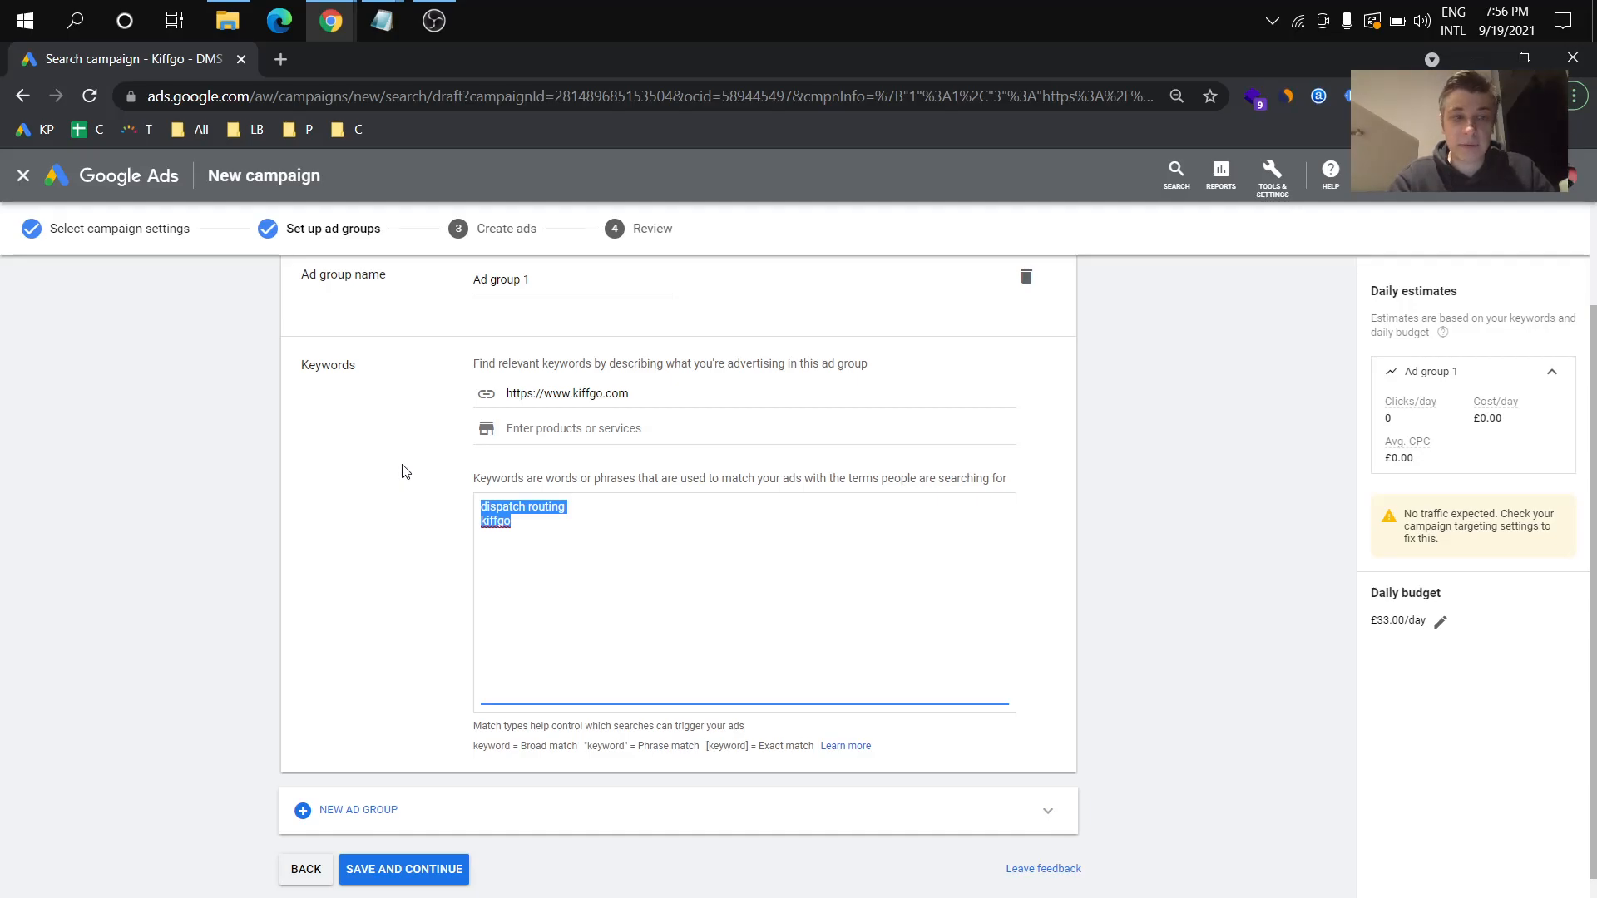
Step: Open Keyword Planner in a separate tab and get search volume and forecasts for "delivery management"
{"action": "middle_click", "coordinate": [41, 136]}
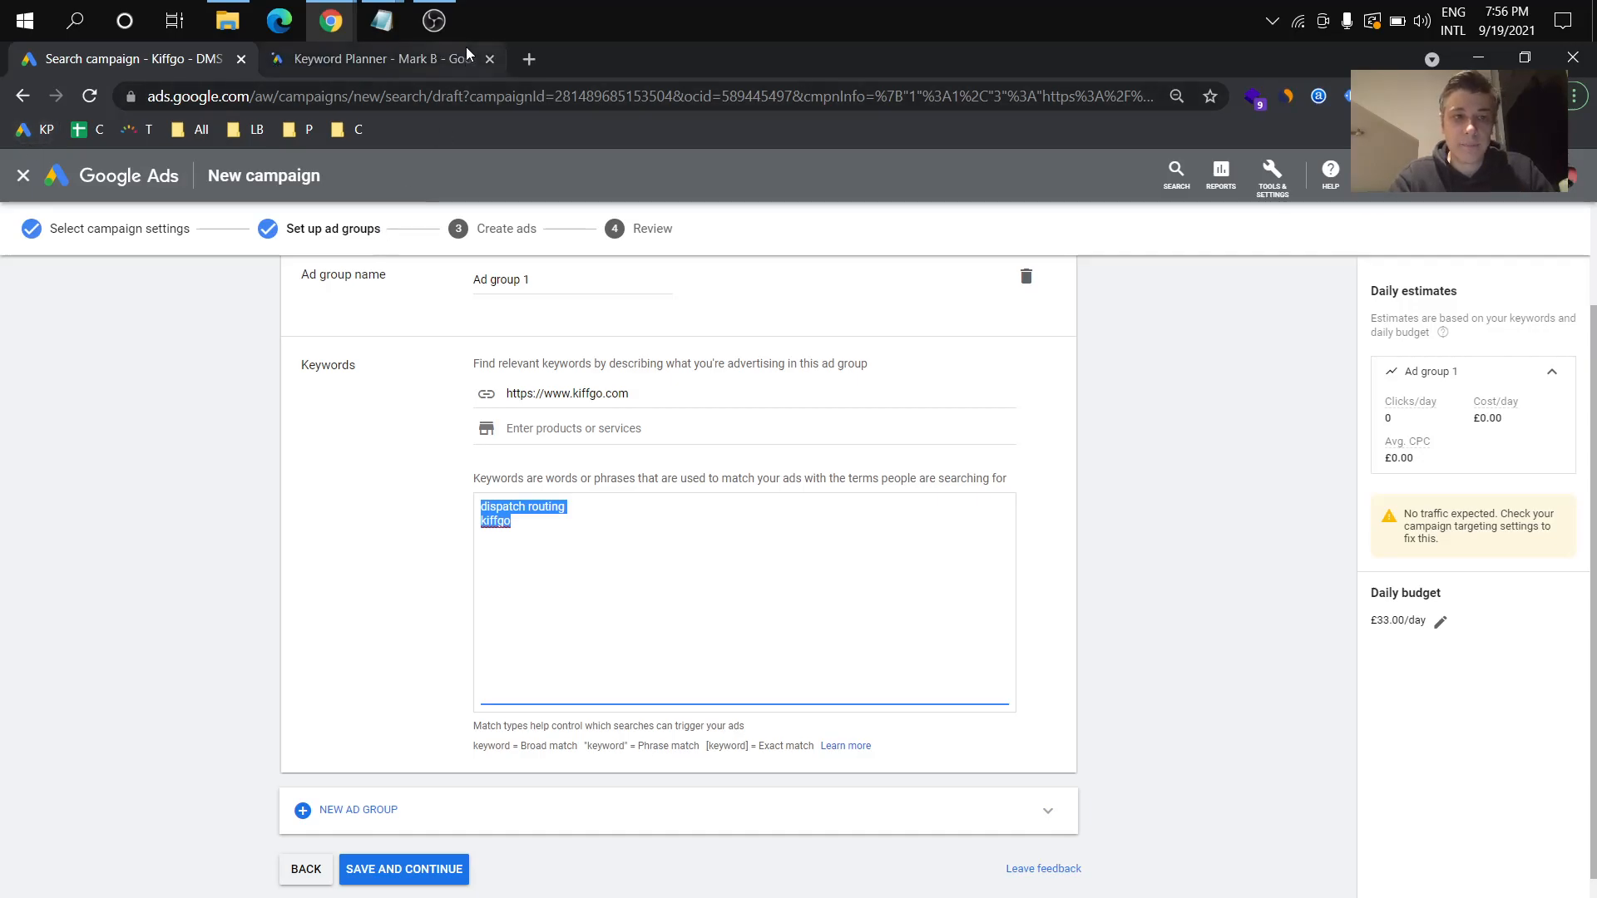
{"action": "left_click", "coordinate": [449, 61]}
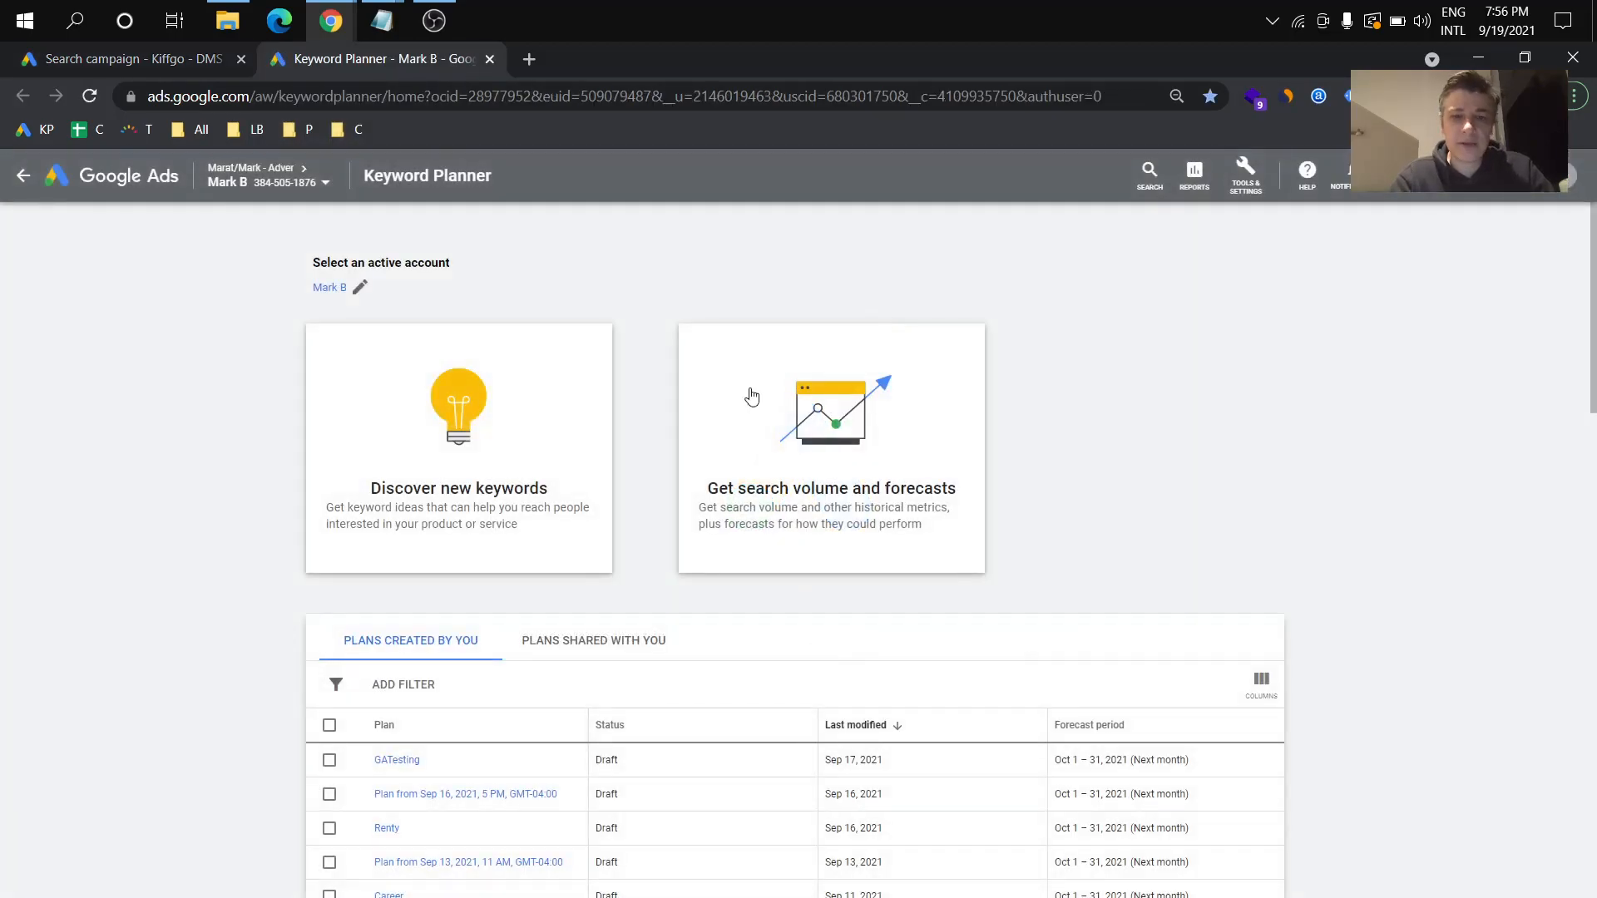
{"action": "left_click", "coordinate": [738, 435]}
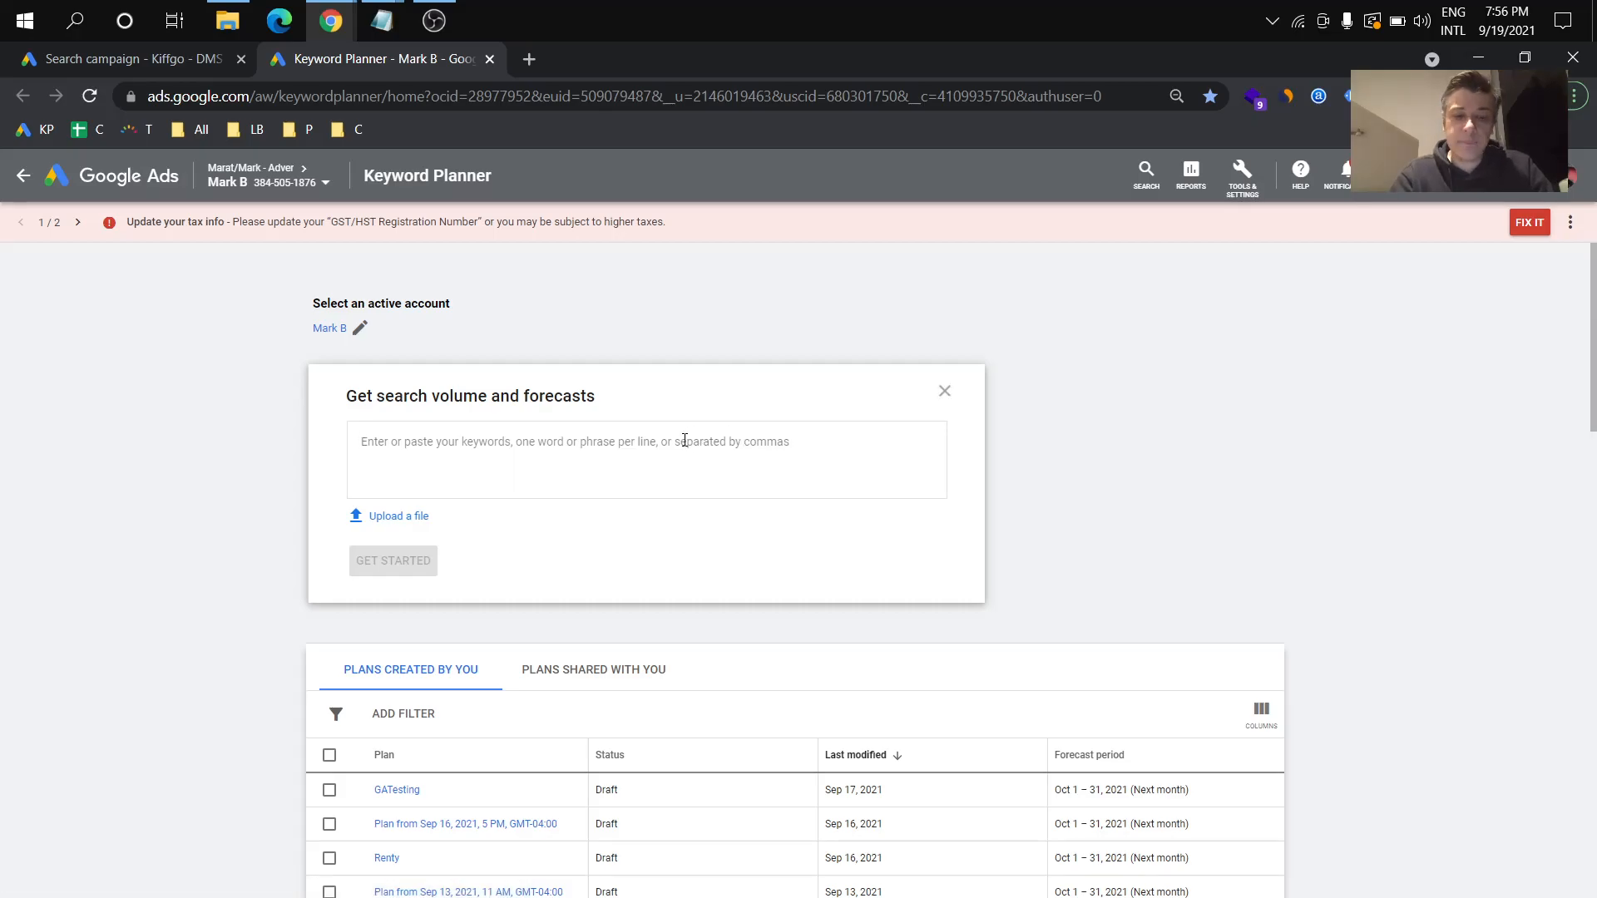
{"action": "left_click", "coordinate": [211, 70]}
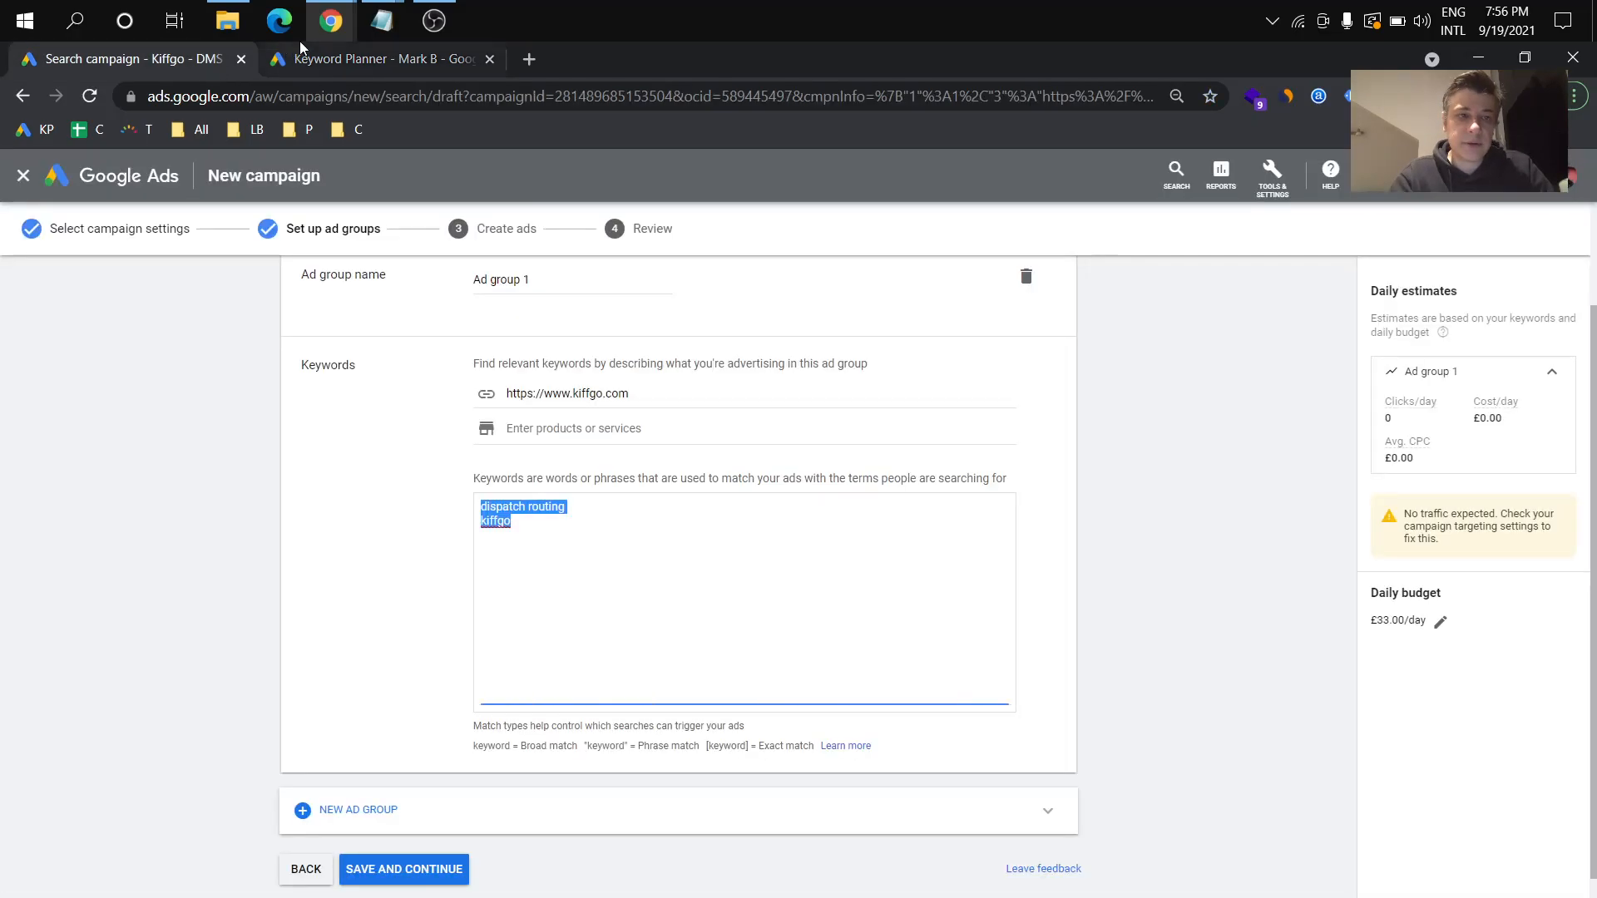
{"action": "left_click", "coordinate": [320, 57]}
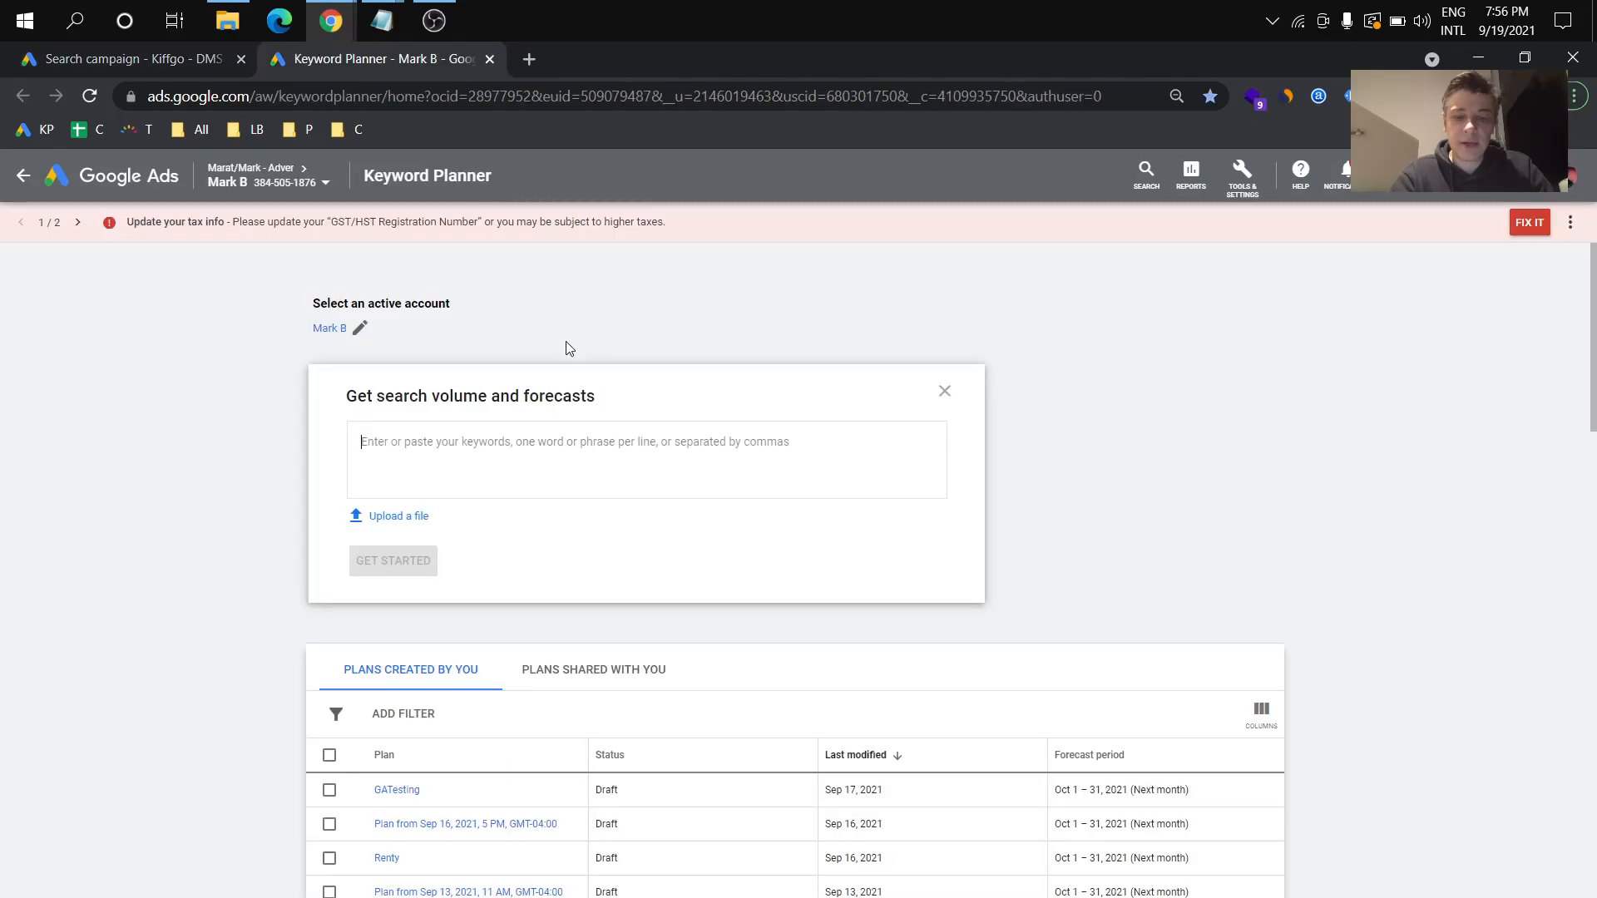
{"action": "type", "text": "delivery management"}
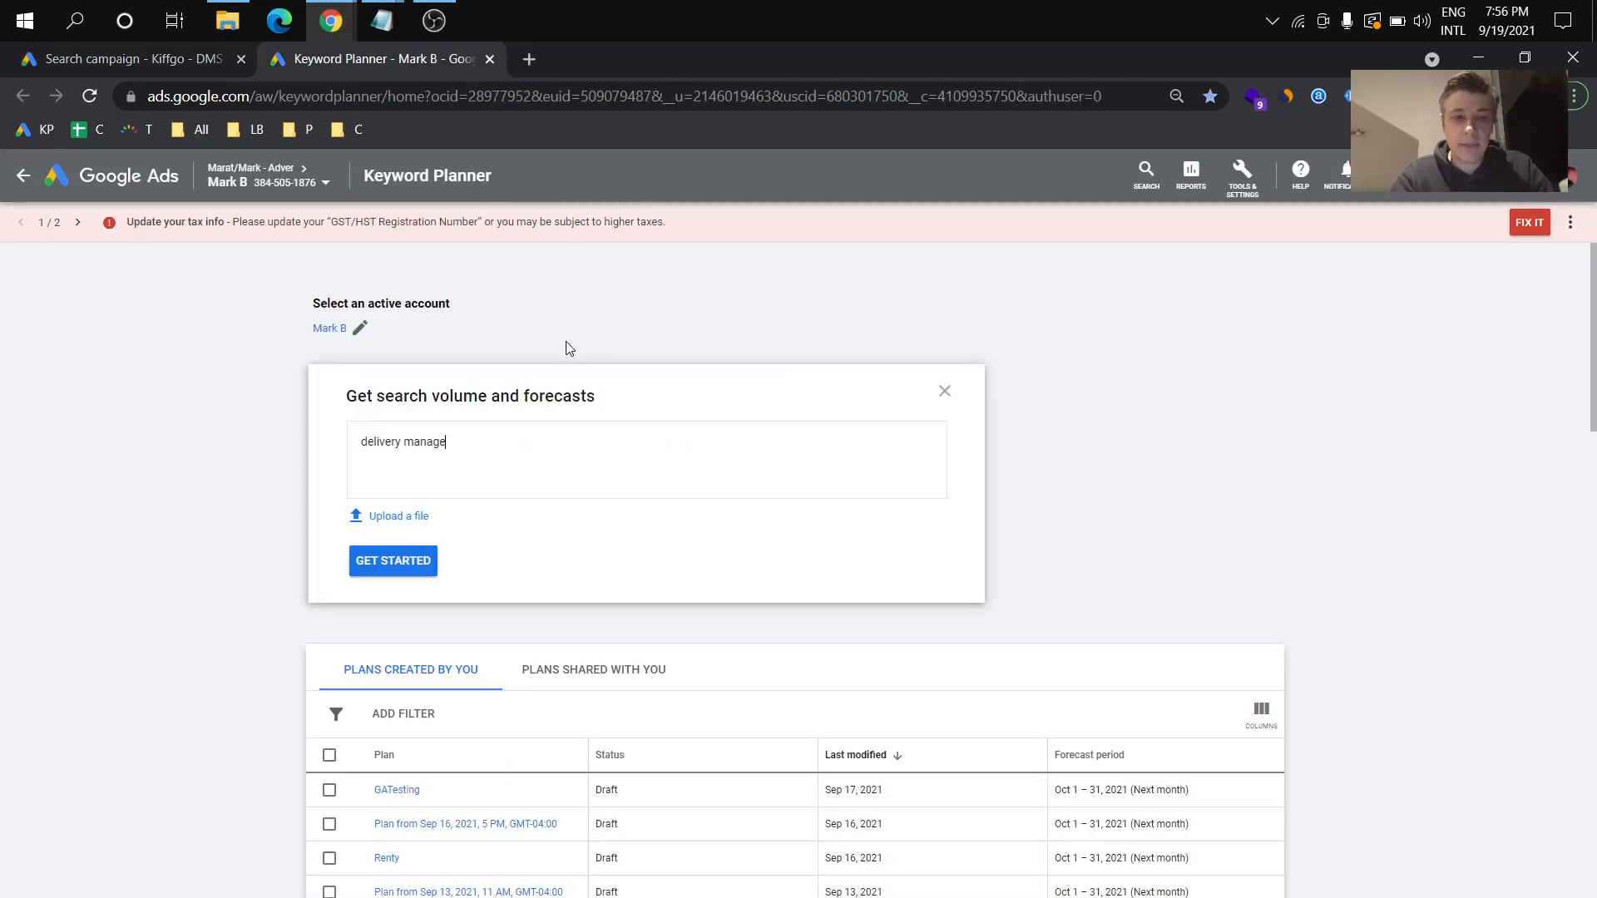
{"action": "left_click", "coordinate": [407, 559]}
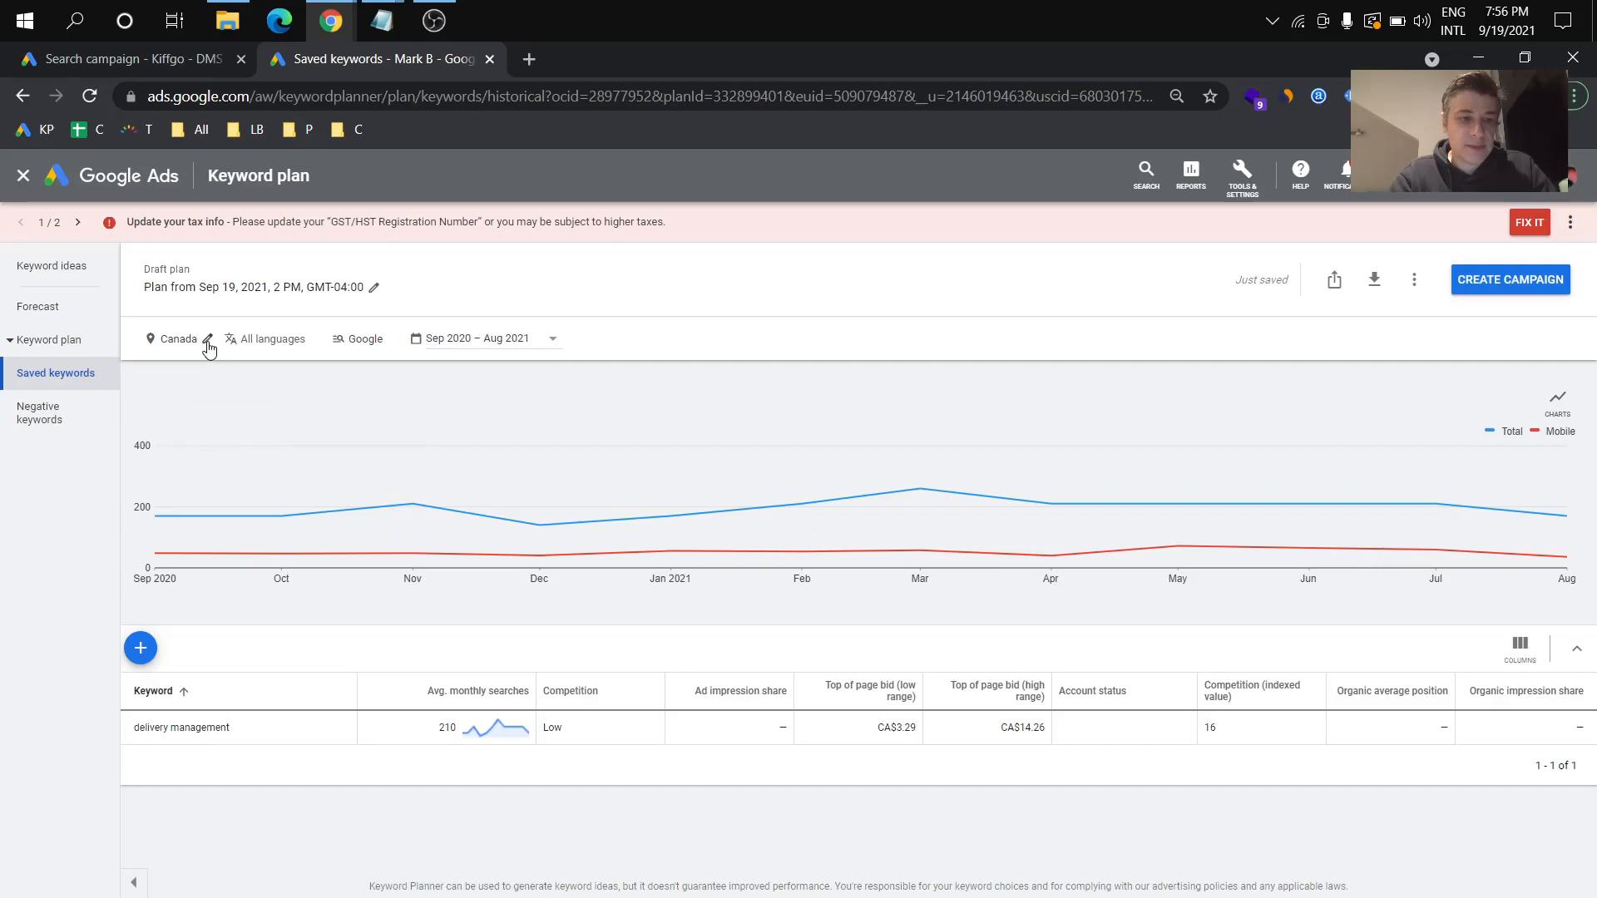
Step: Get keyword ideas for "delivery management" starting from keywords, and examine the suggested terms
{"action": "left_click", "coordinate": [63, 273]}
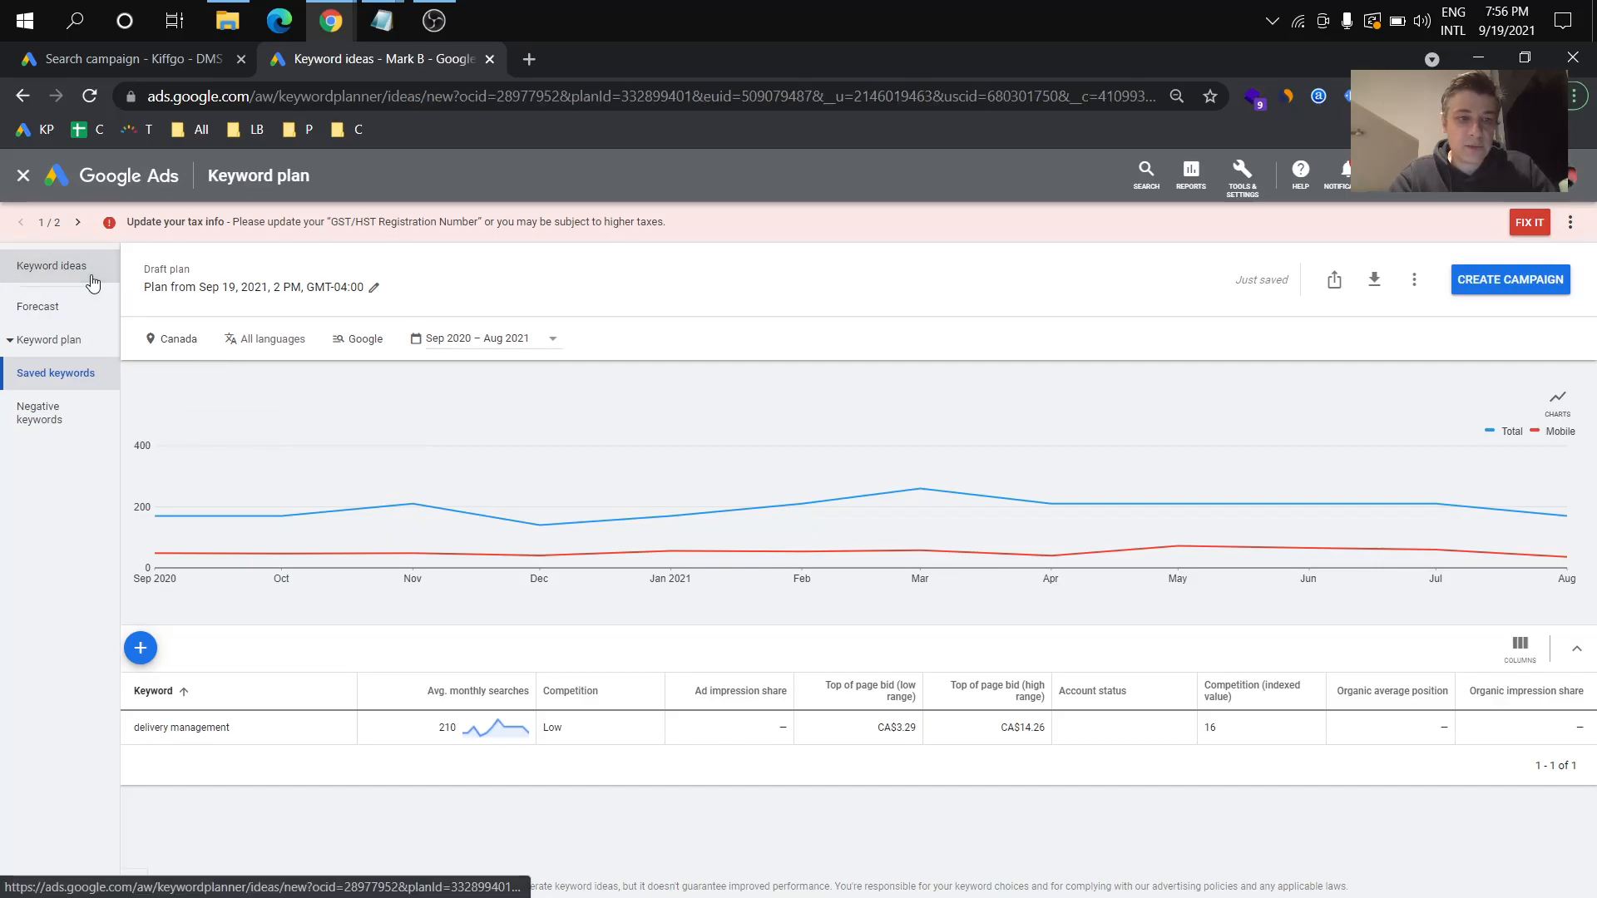
{"action": "left_click", "coordinate": [325, 277]}
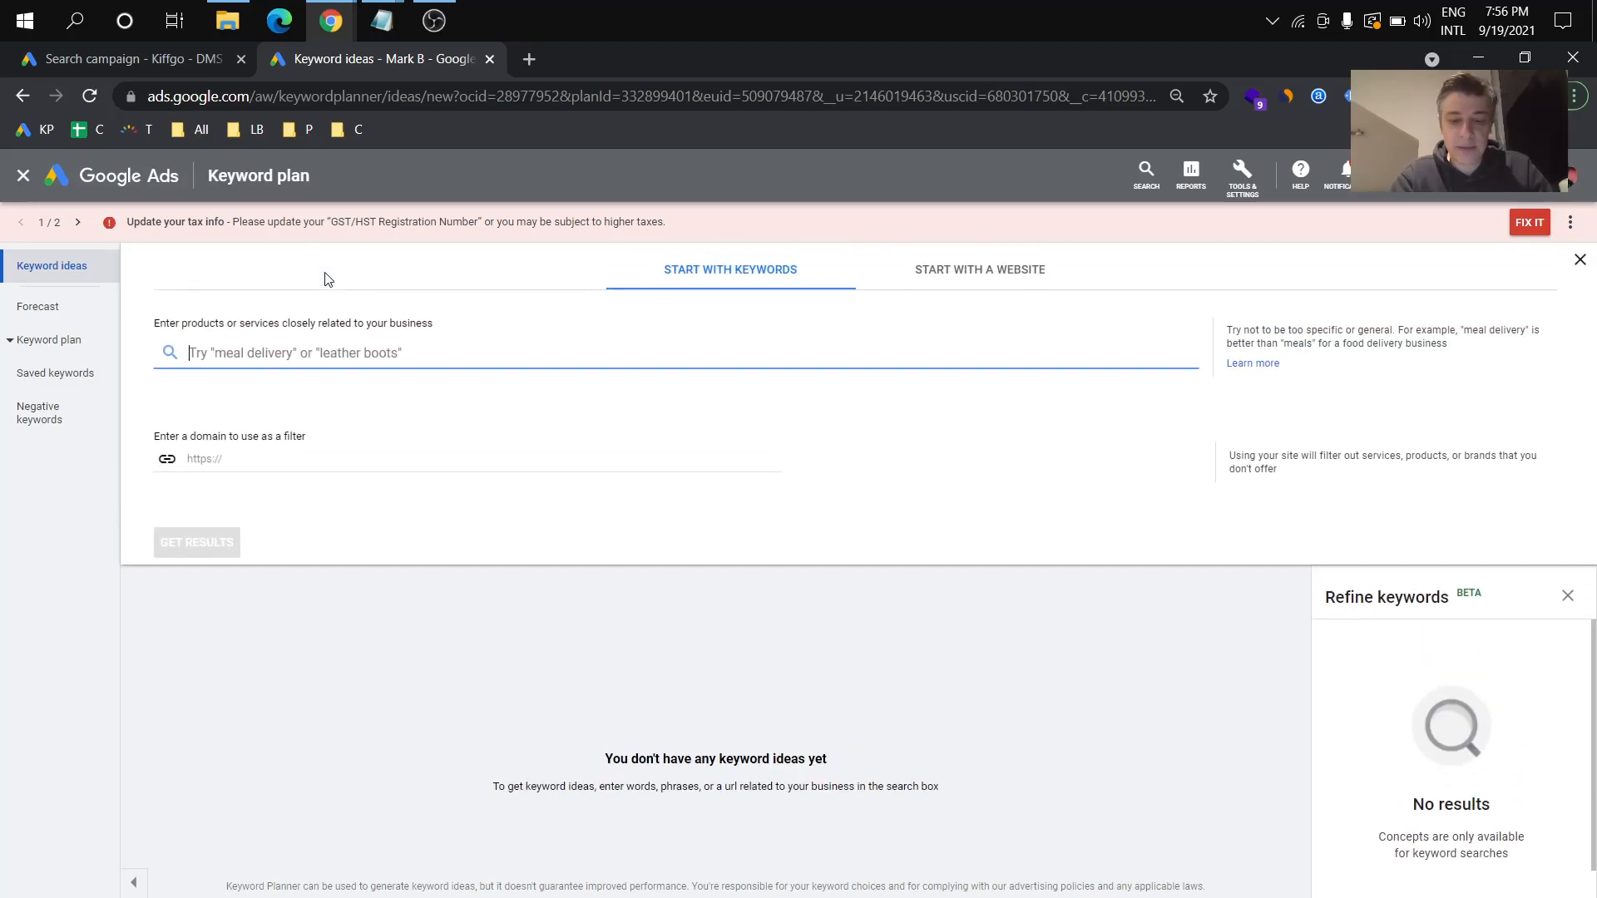
{"action": "type", "text": "delivery management"}
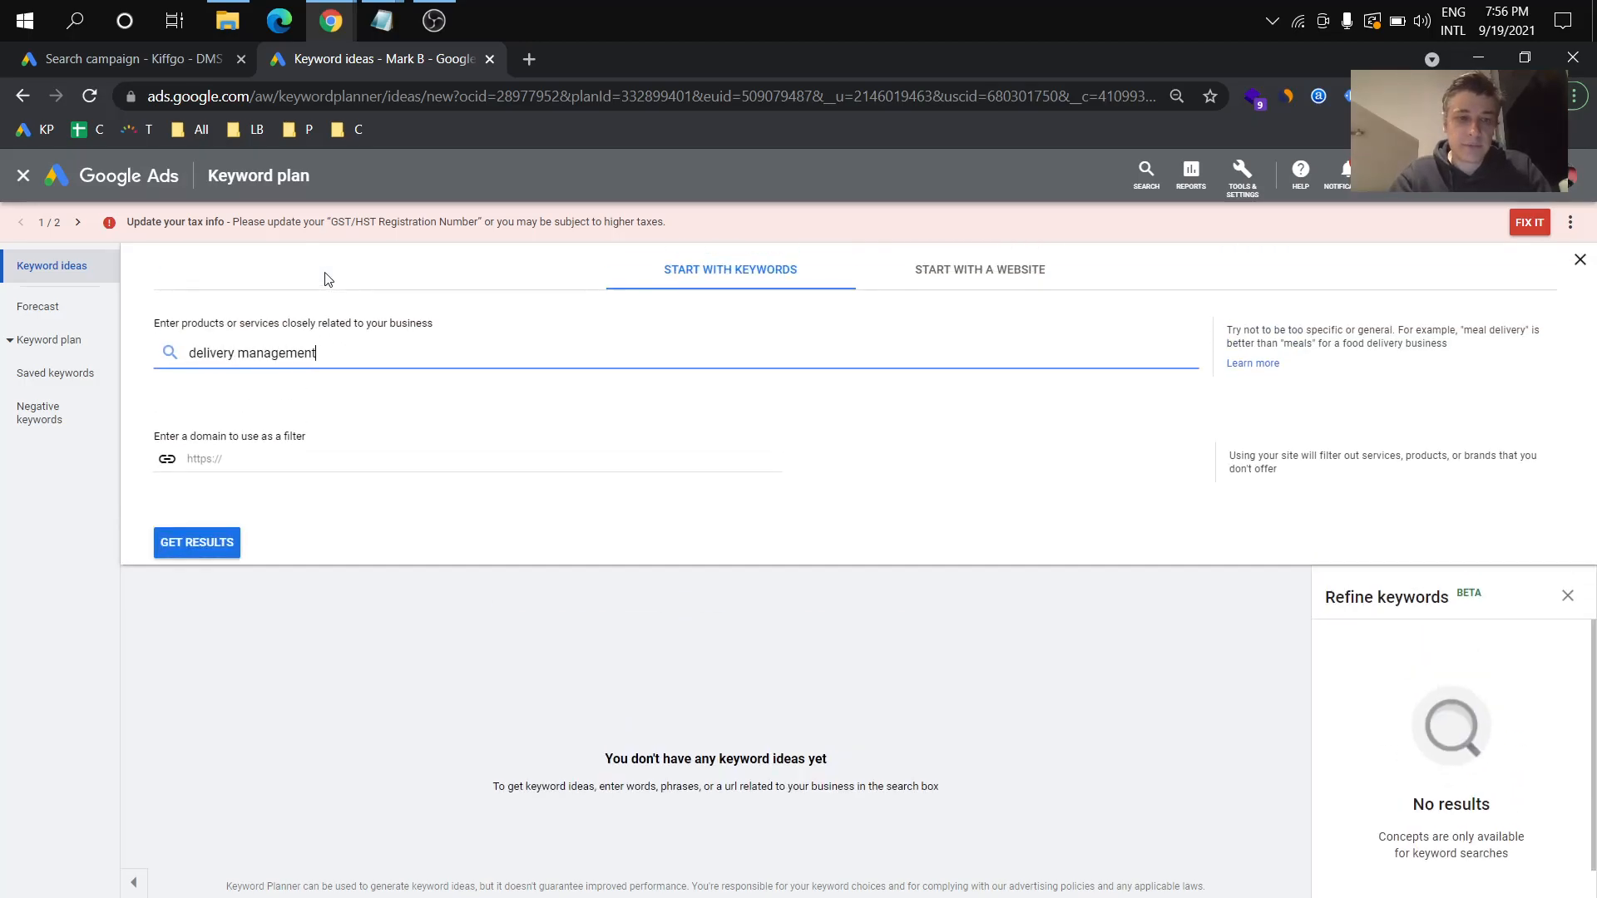
{"action": "left_click", "coordinate": [184, 546]}
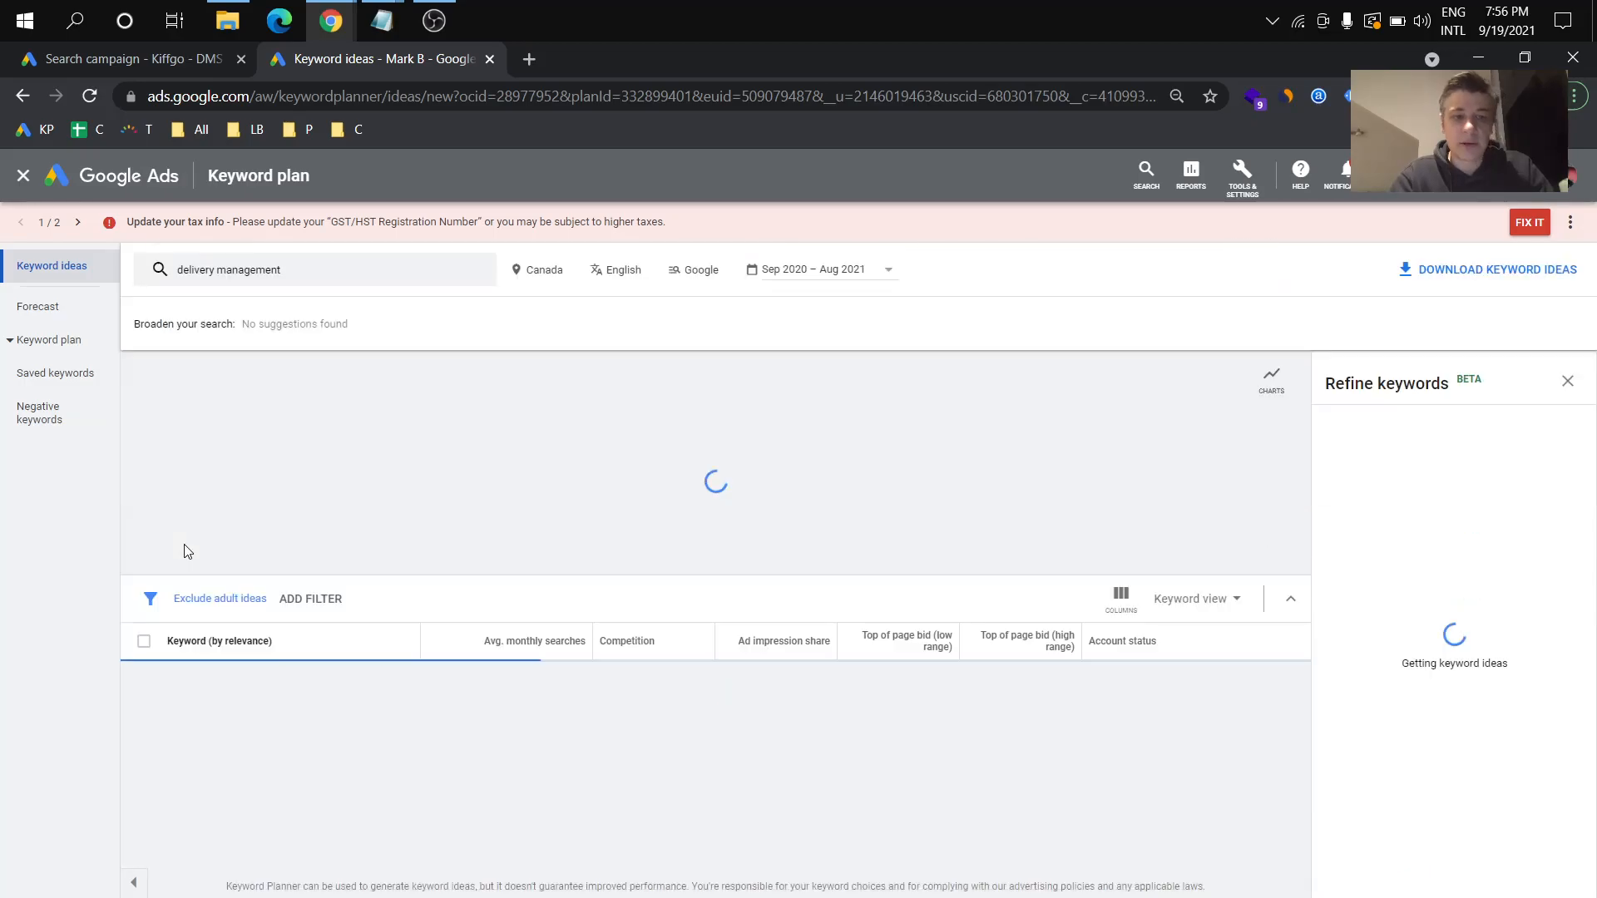
{"action": "scroll", "coordinate": [356, 716], "scroll_direction": "down", "scroll_amount": 3}
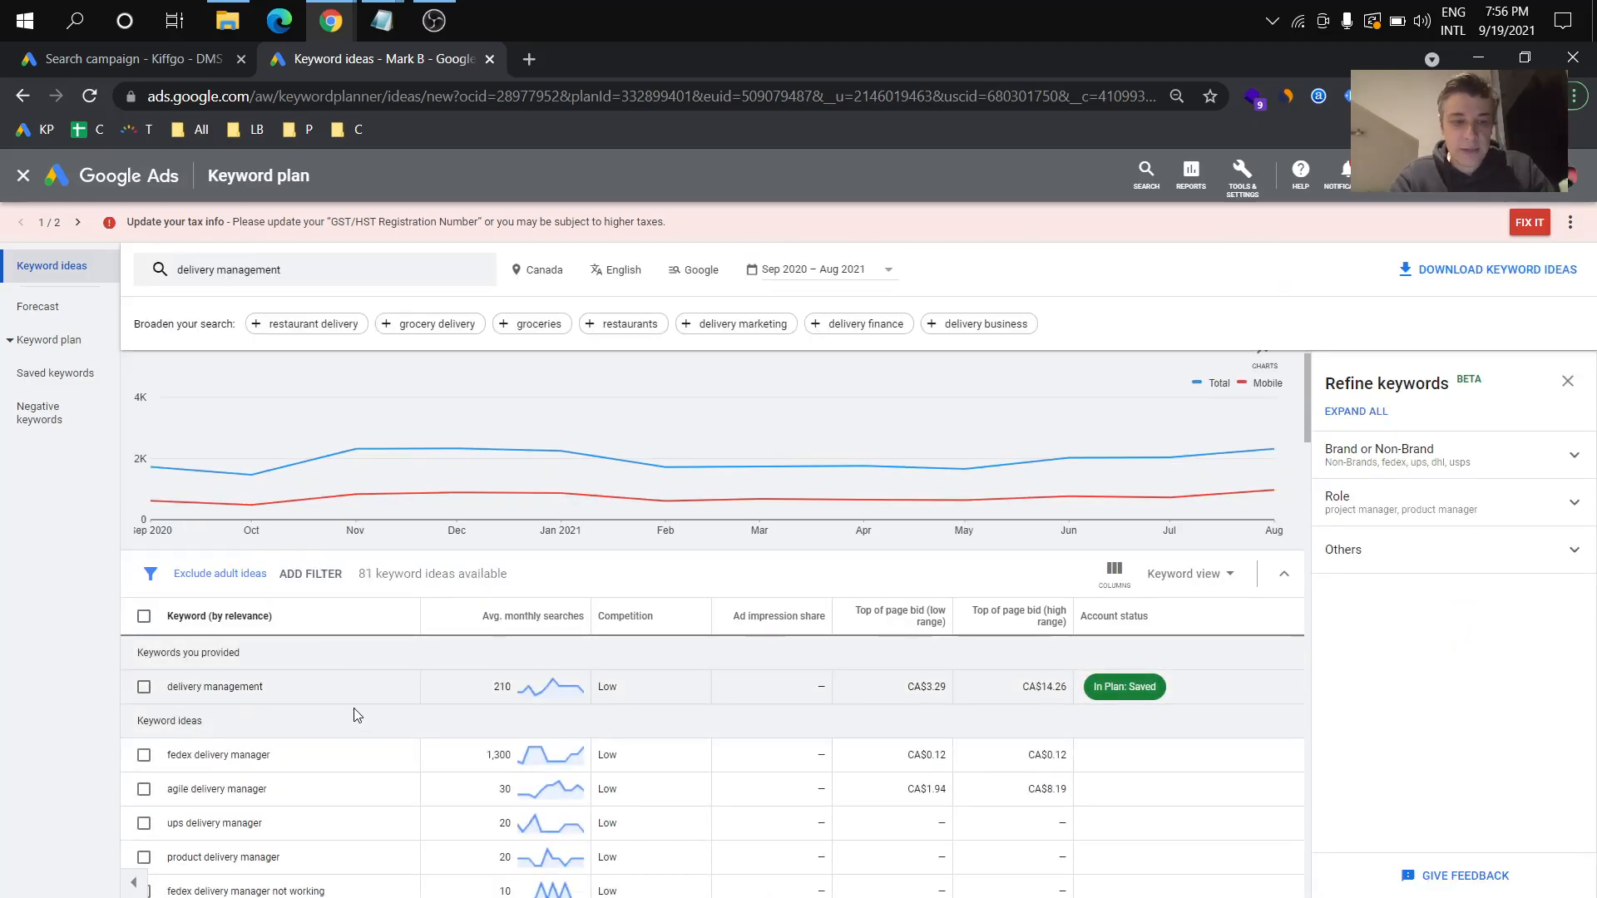
Step: Review the suggested terms, and get new keyword ideas for "delivery management app" in their place
{"action": "scroll", "coordinate": [356, 715], "scroll_direction": "down", "scroll_amount": 1}
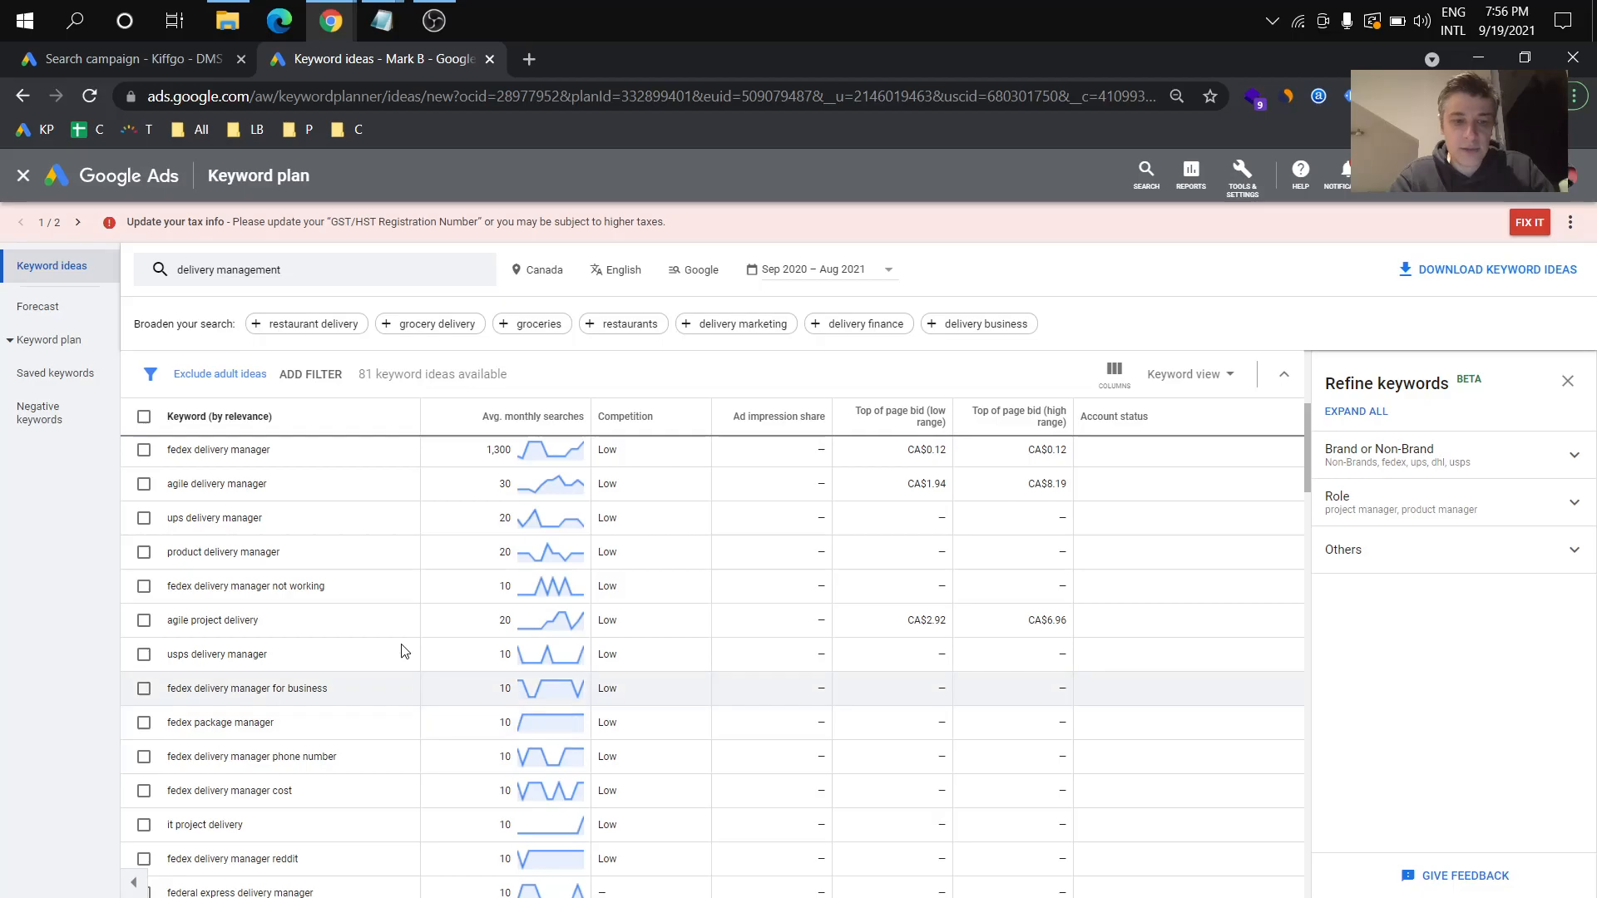
{"action": "scroll", "coordinate": [400, 628], "scroll_direction": "up", "scroll_amount": 4}
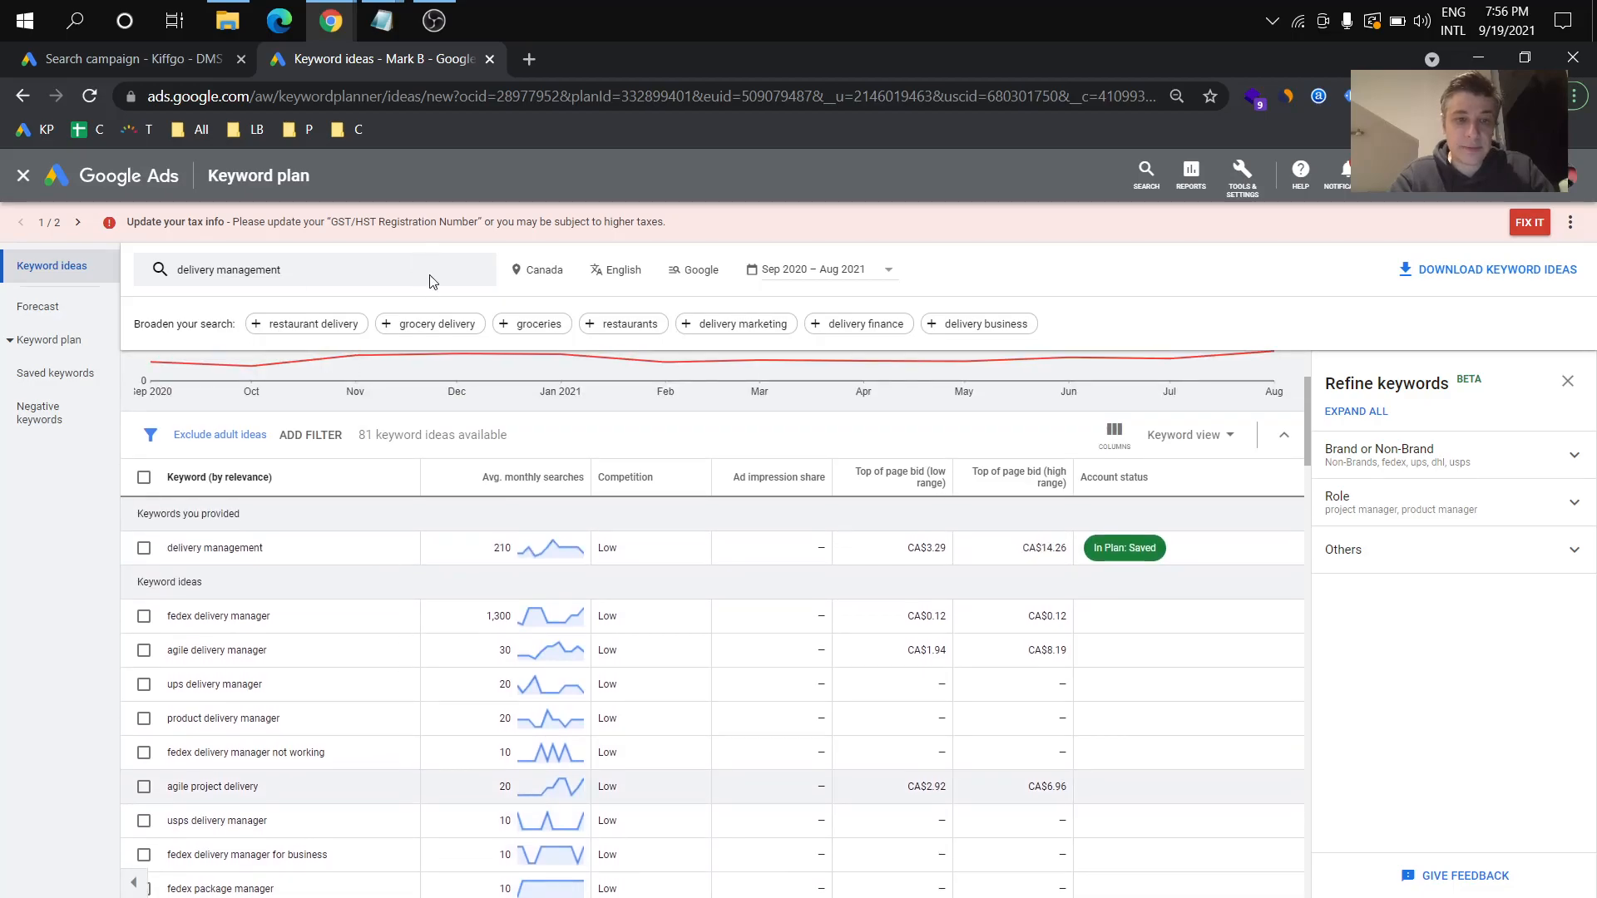
{"action": "left_click", "coordinate": [430, 280]}
{"action": "key", "text": "BackSpace"}
{"action": "type", "text": "del"}
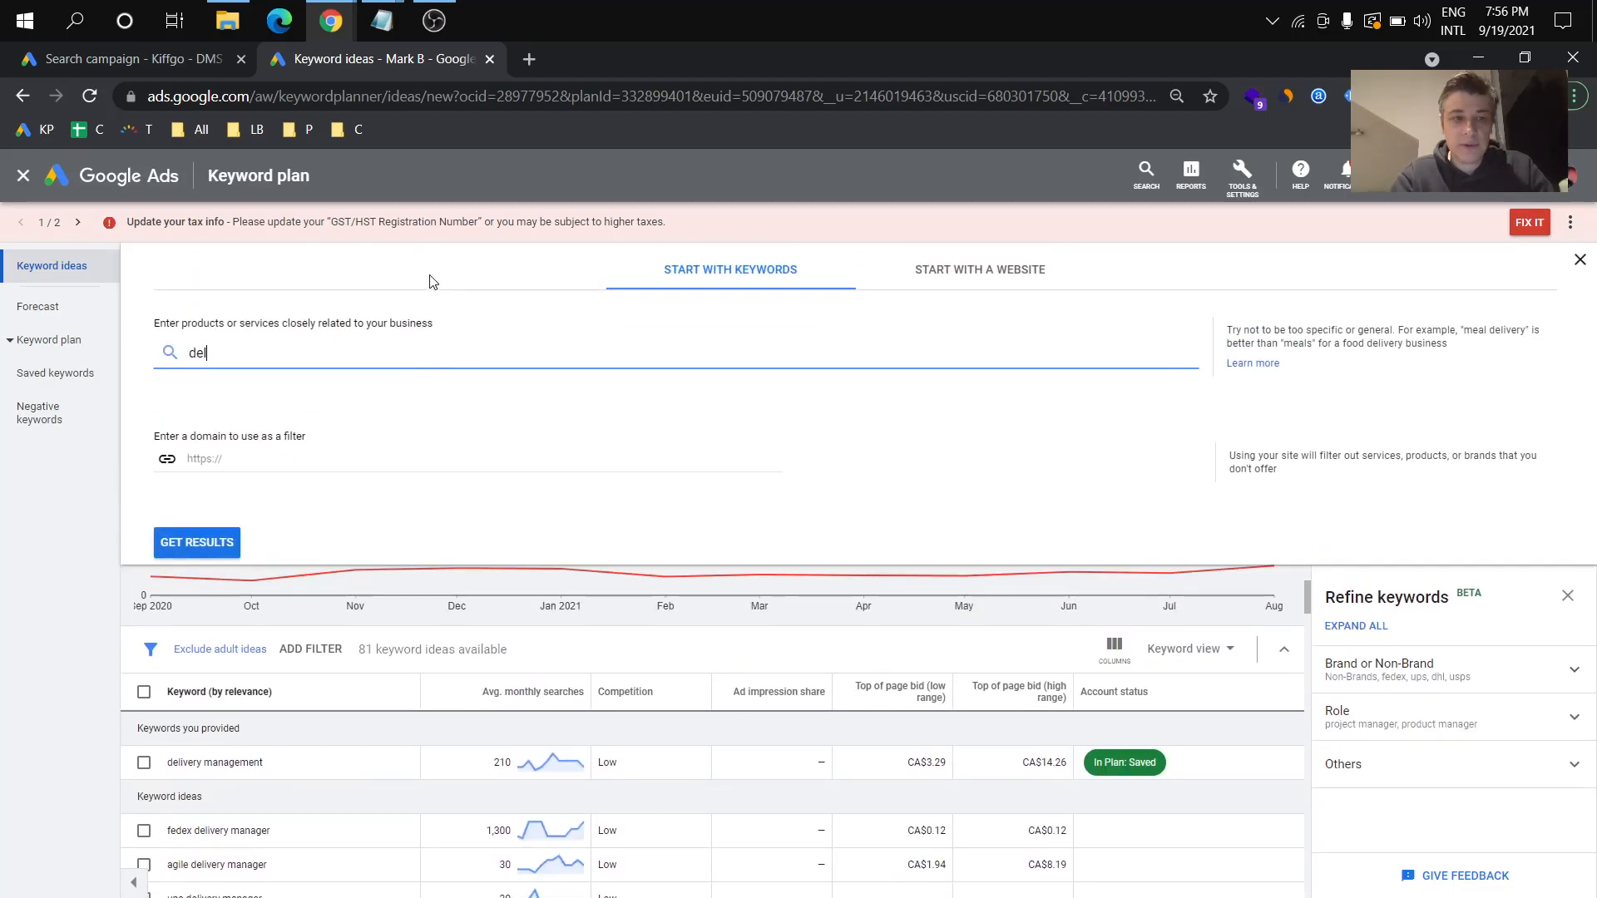
{"action": "type", "text": "ivery management app"}
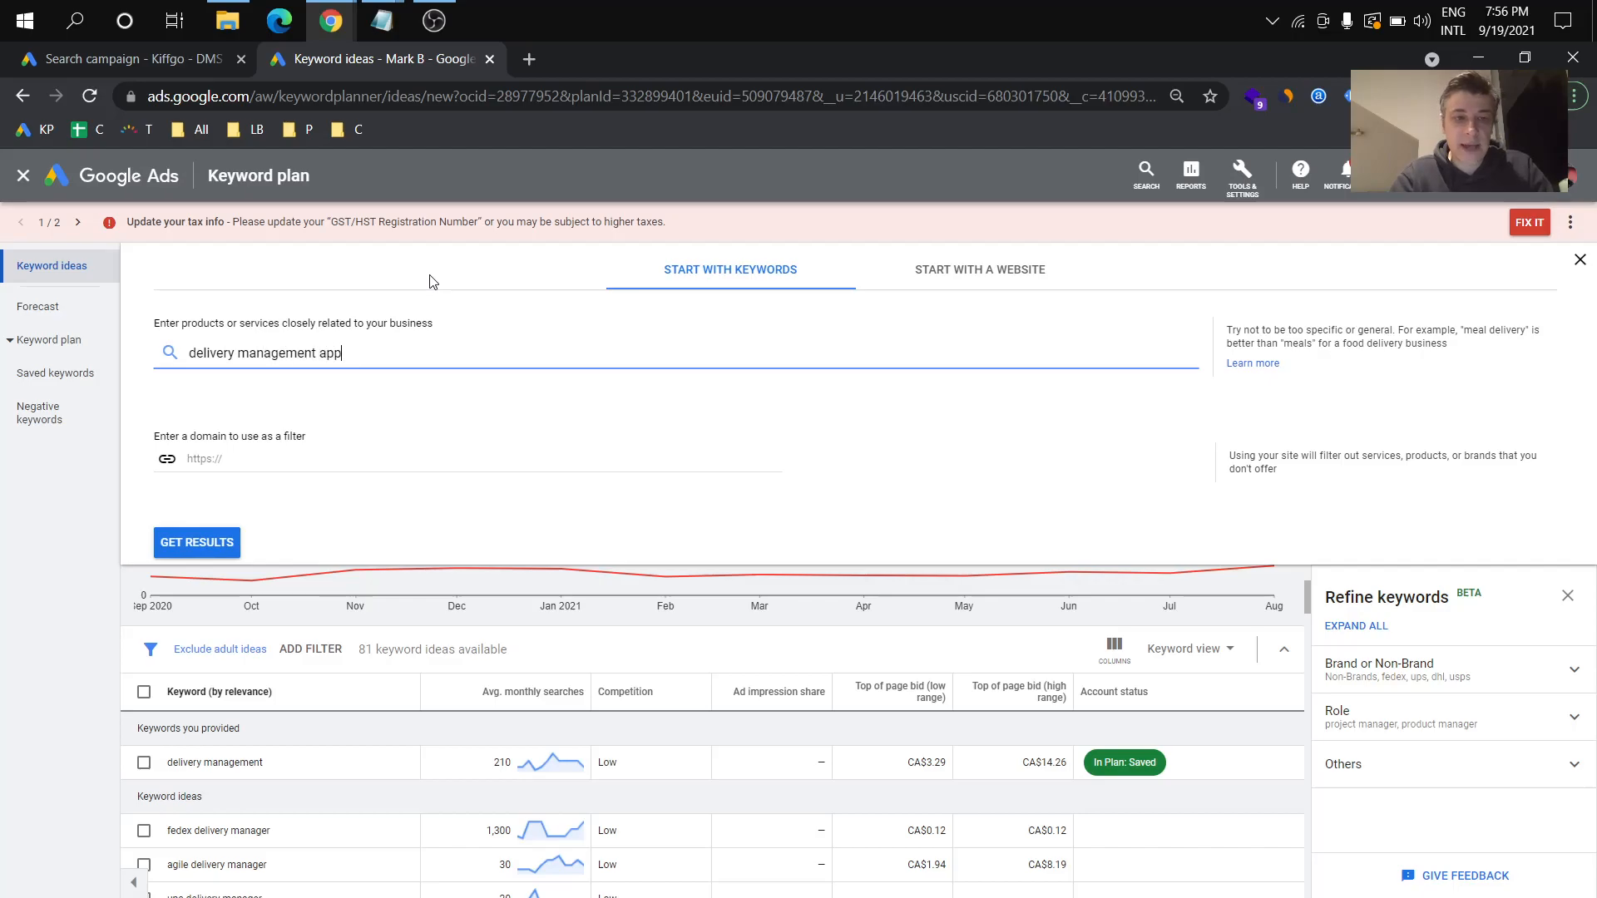
{"action": "key", "text": "Return"}
{"action": "key", "text": "Return"}
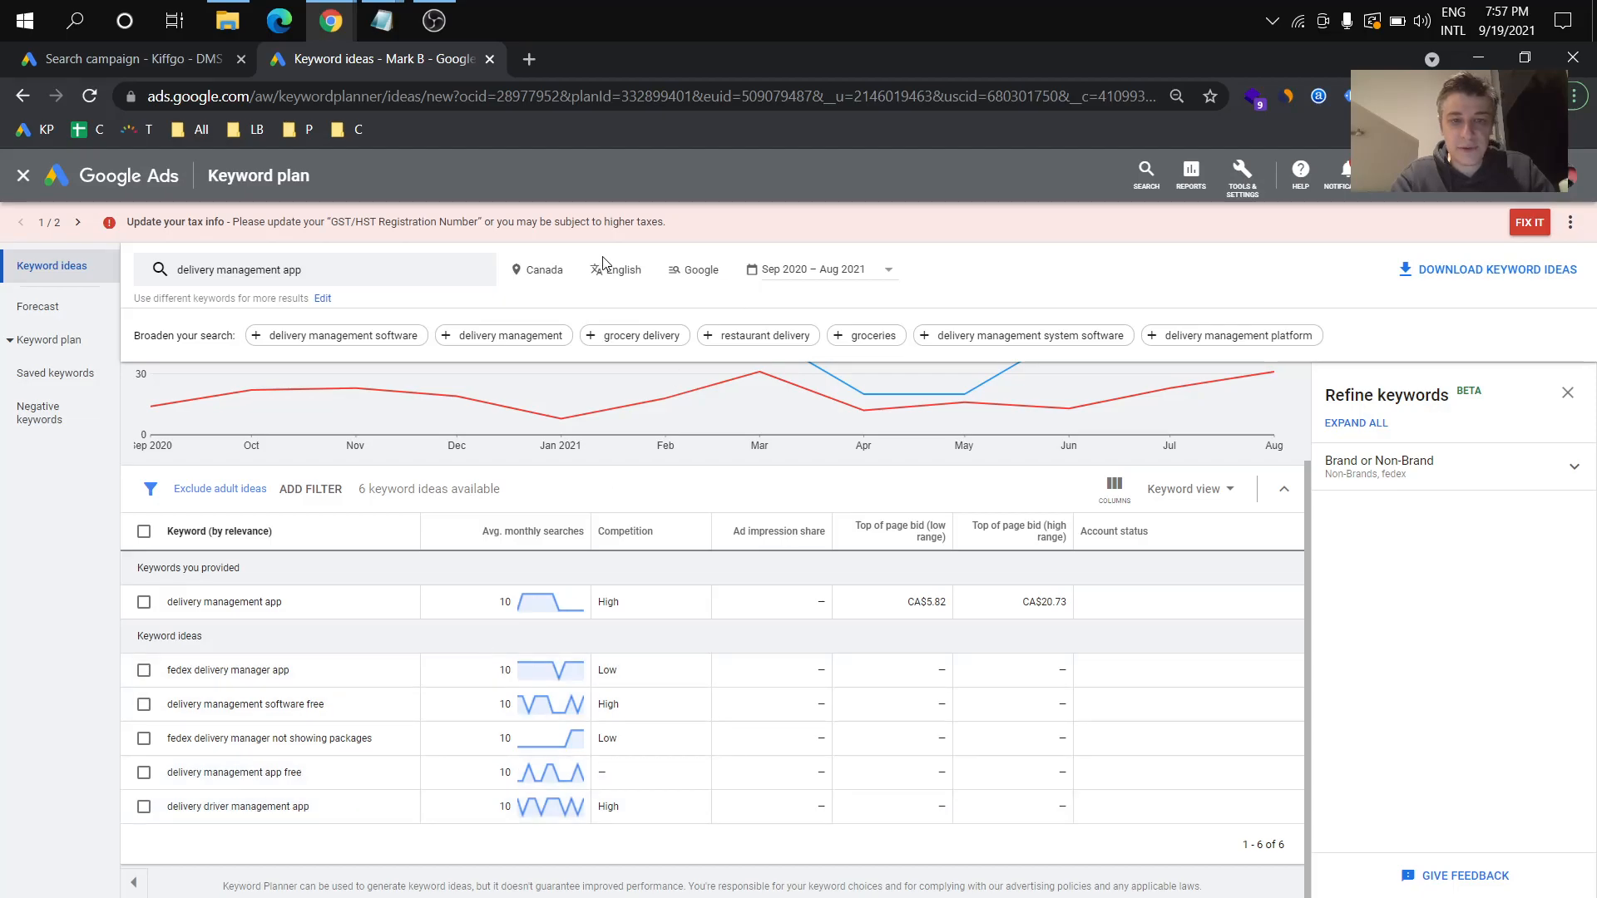
Step: Change the keyword ideas' target location from Canada to United States and save it
{"action": "left_click", "coordinate": [576, 270]}
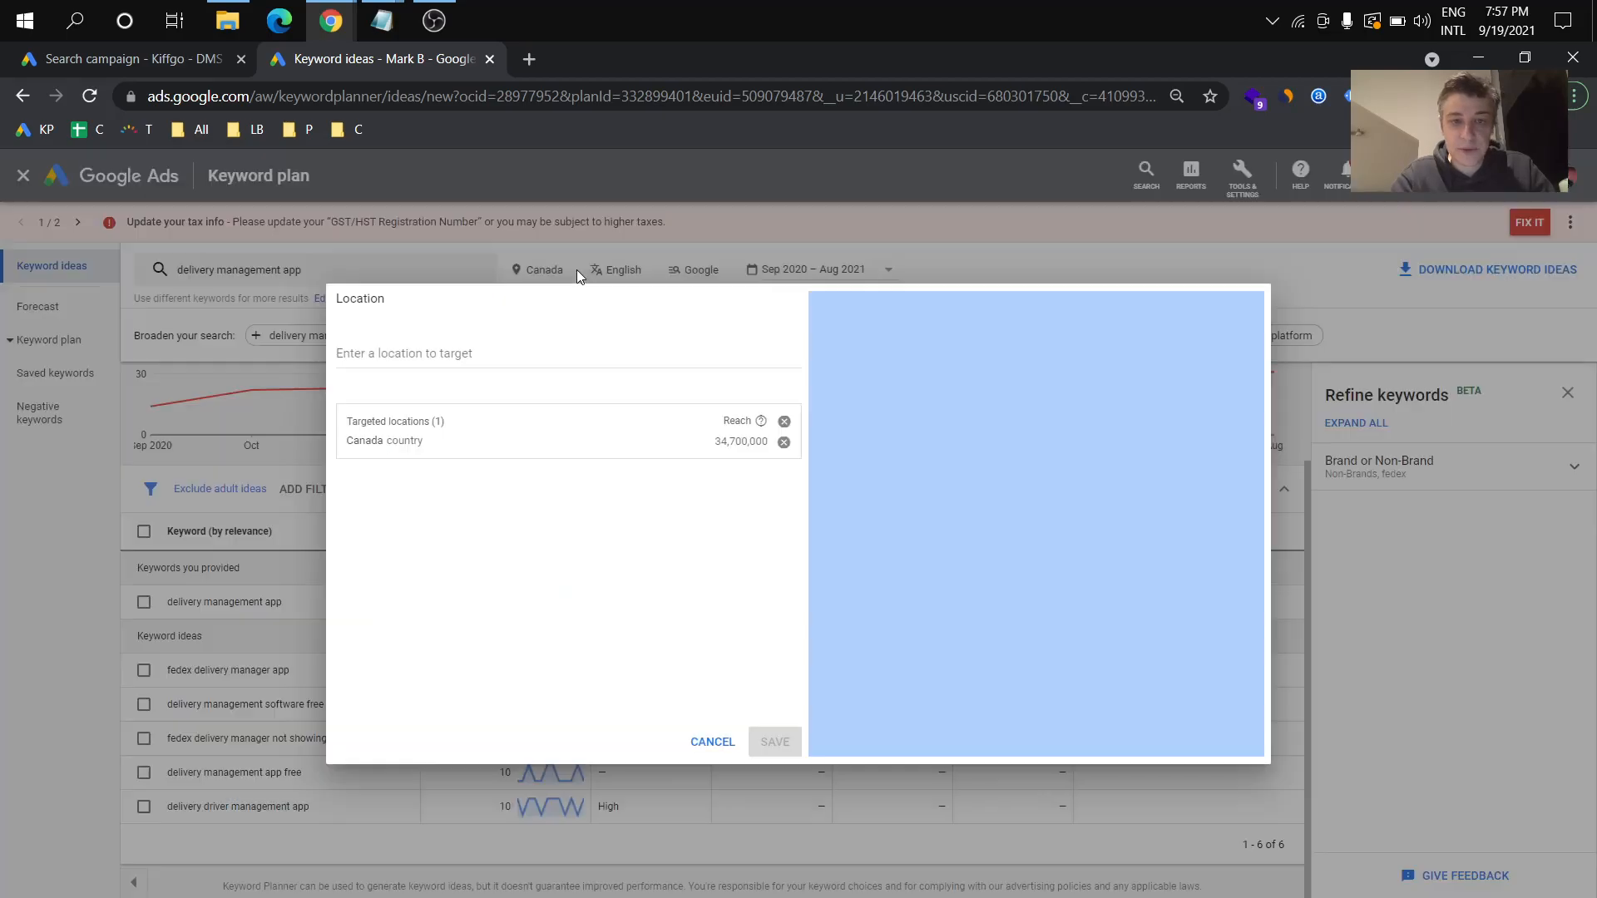
{"action": "left_click", "coordinate": [784, 442]}
{"action": "left_click", "coordinate": [677, 348]}
{"action": "type", "text": "united states"}
{"action": "left_click", "coordinate": [635, 400]}
{"action": "left_click", "coordinate": [773, 741]}
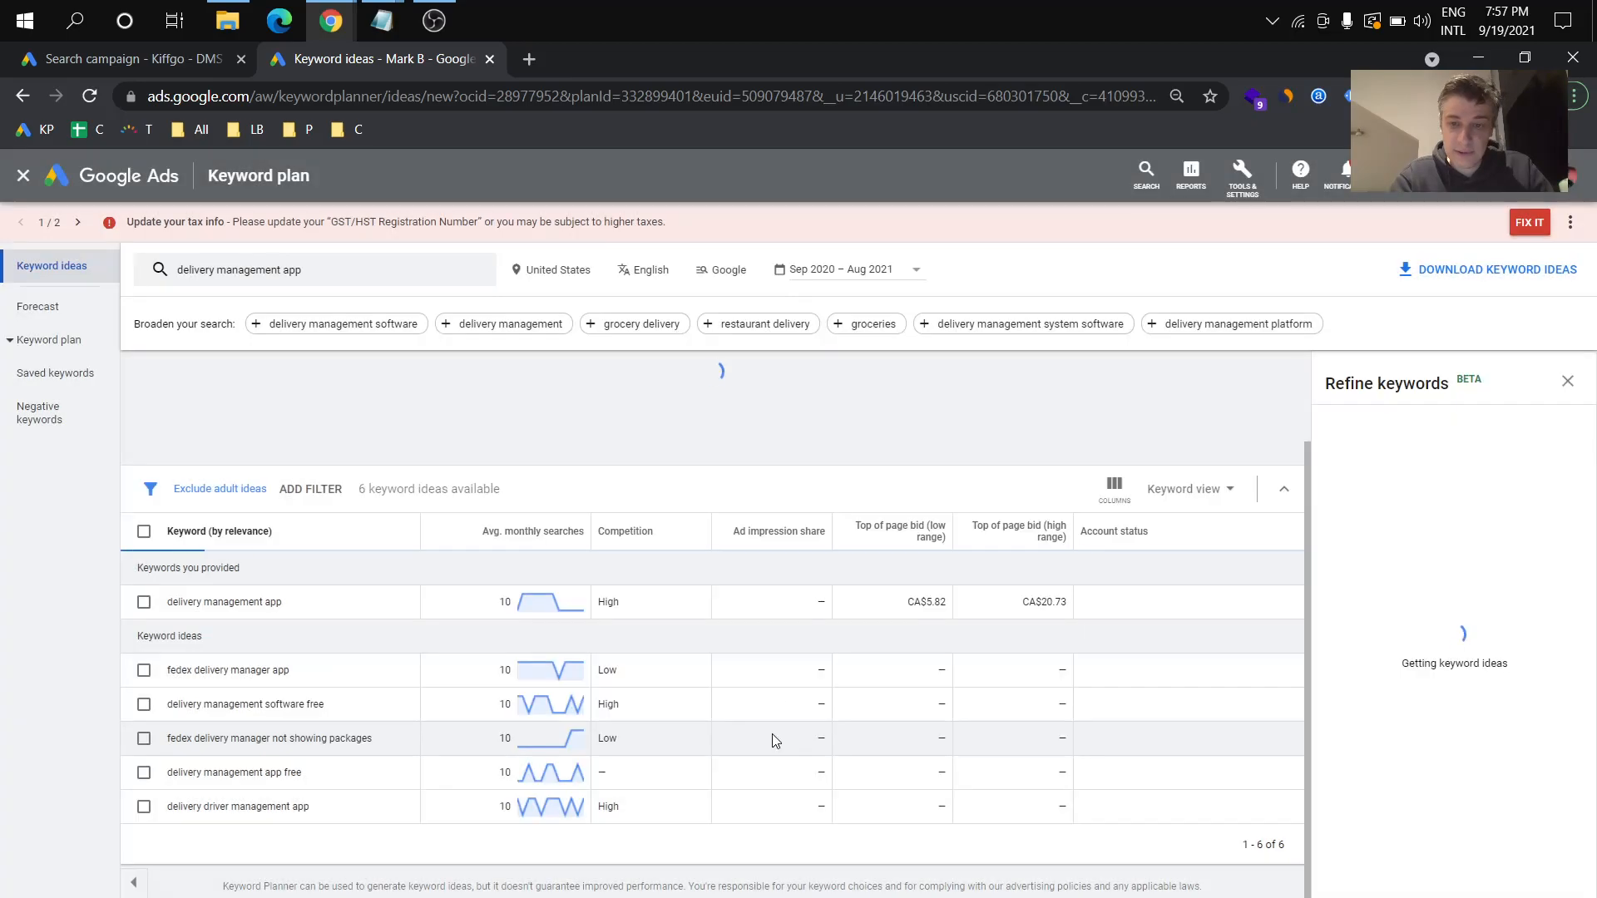
Step: Get keyword ideas for "delivery management saas"
{"action": "scroll", "coordinate": [626, 421], "scroll_direction": "up", "scroll_amount": 1}
{"action": "left_click", "coordinate": [397, 275]}
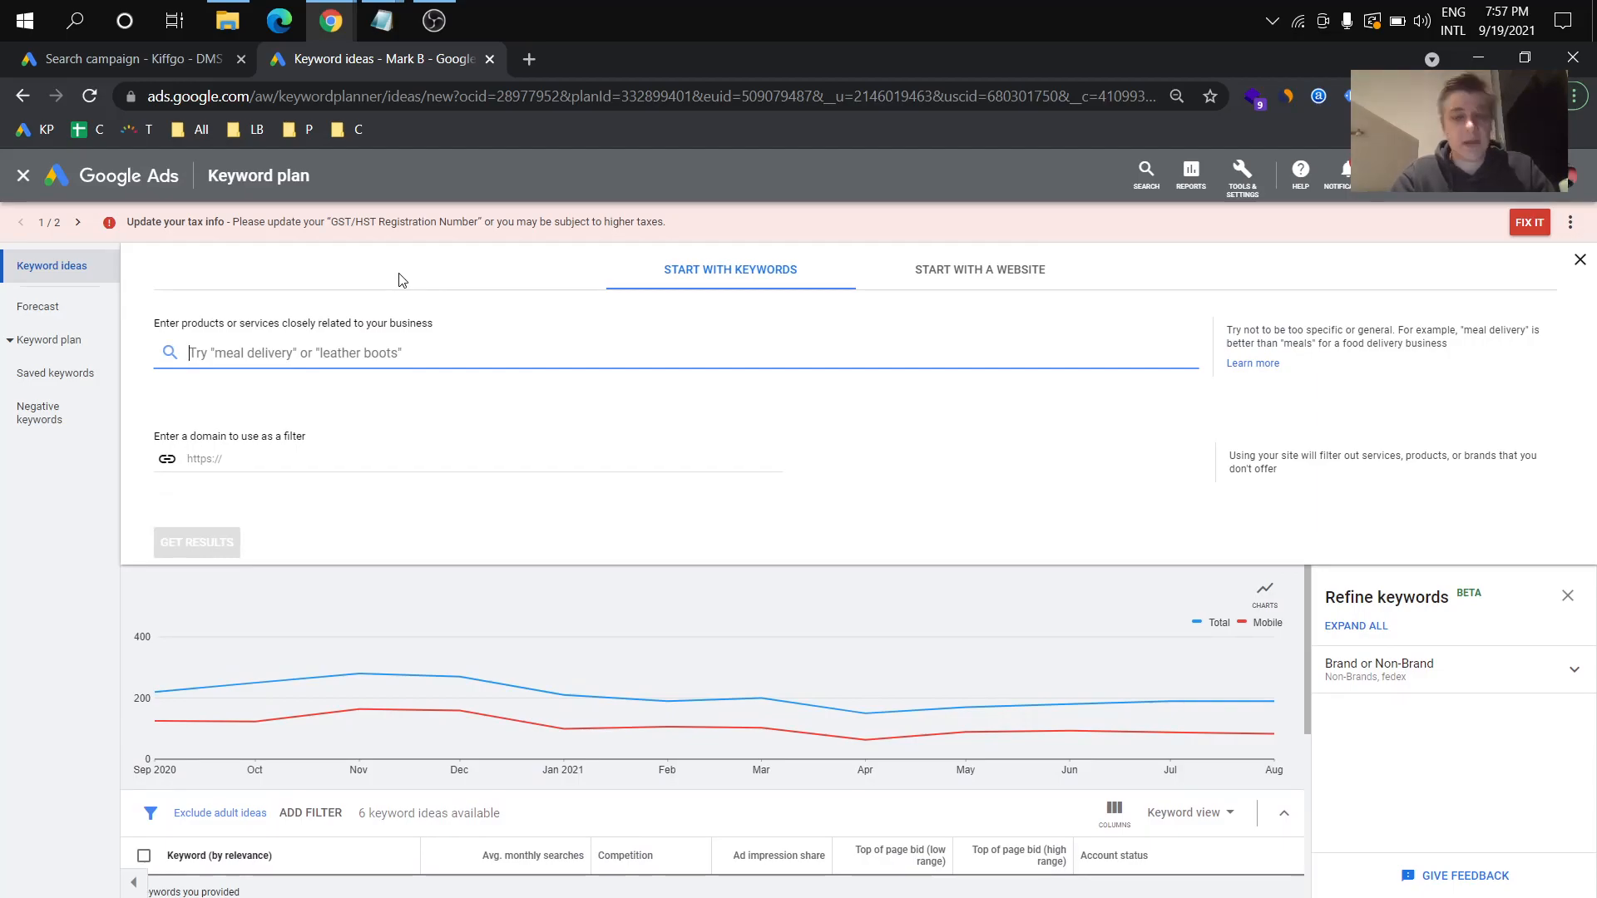
{"action": "type", "text": "delivery management saas"}
{"action": "key", "text": "Return"}
{"action": "key", "text": "Return"}
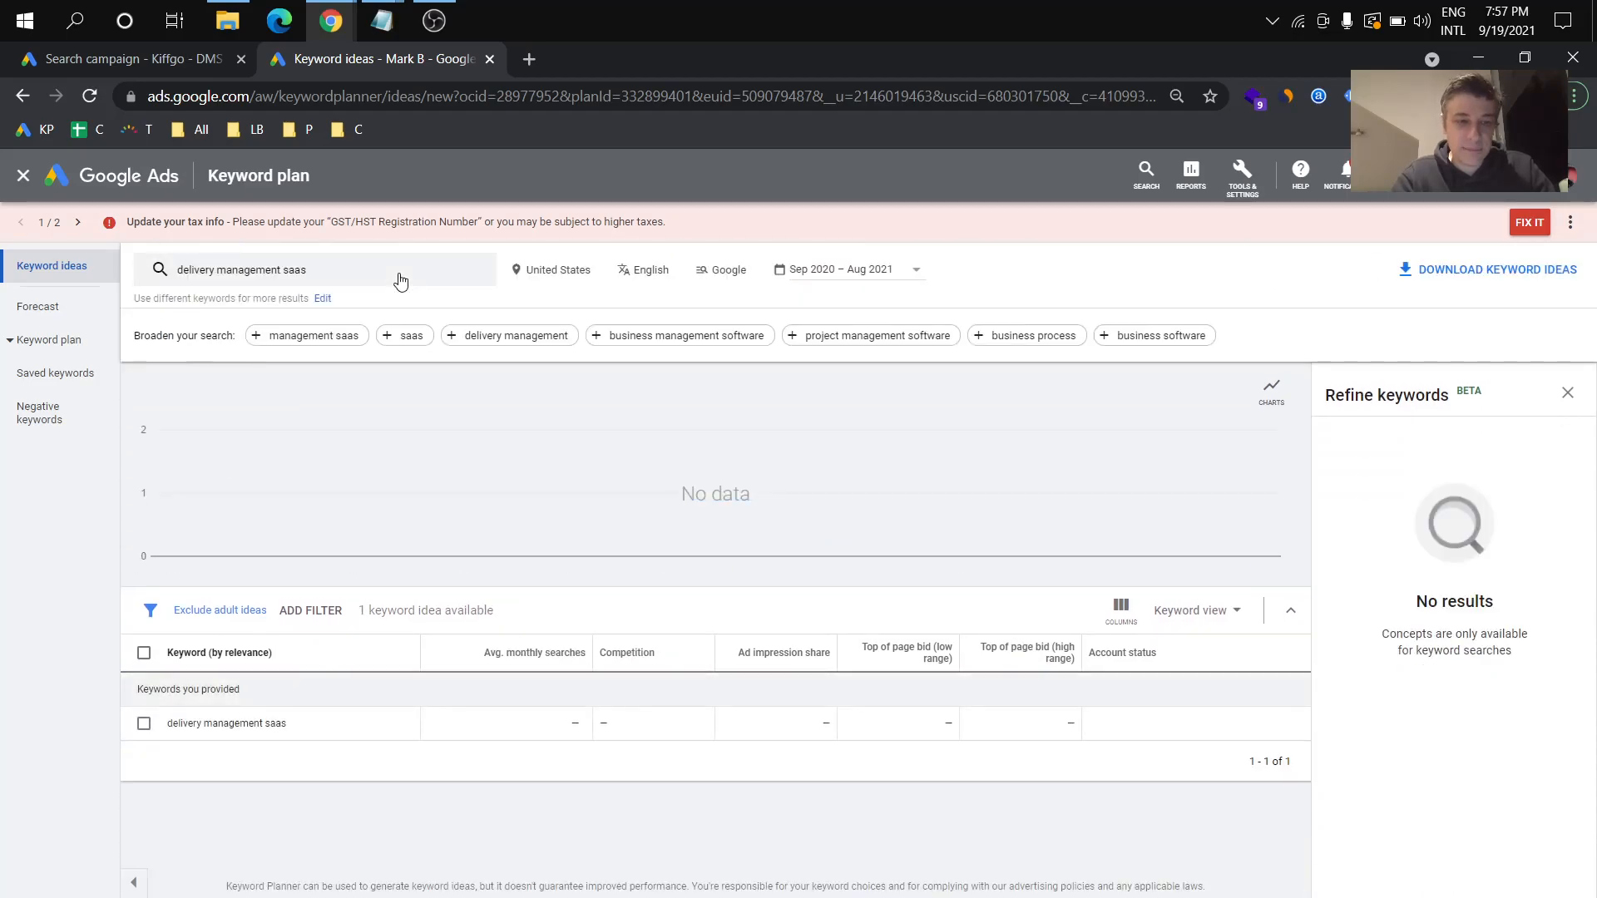
Step: Replace the search keyword with "delivery management online" and get its keyword ideas
{"action": "left_click", "coordinate": [400, 281]}
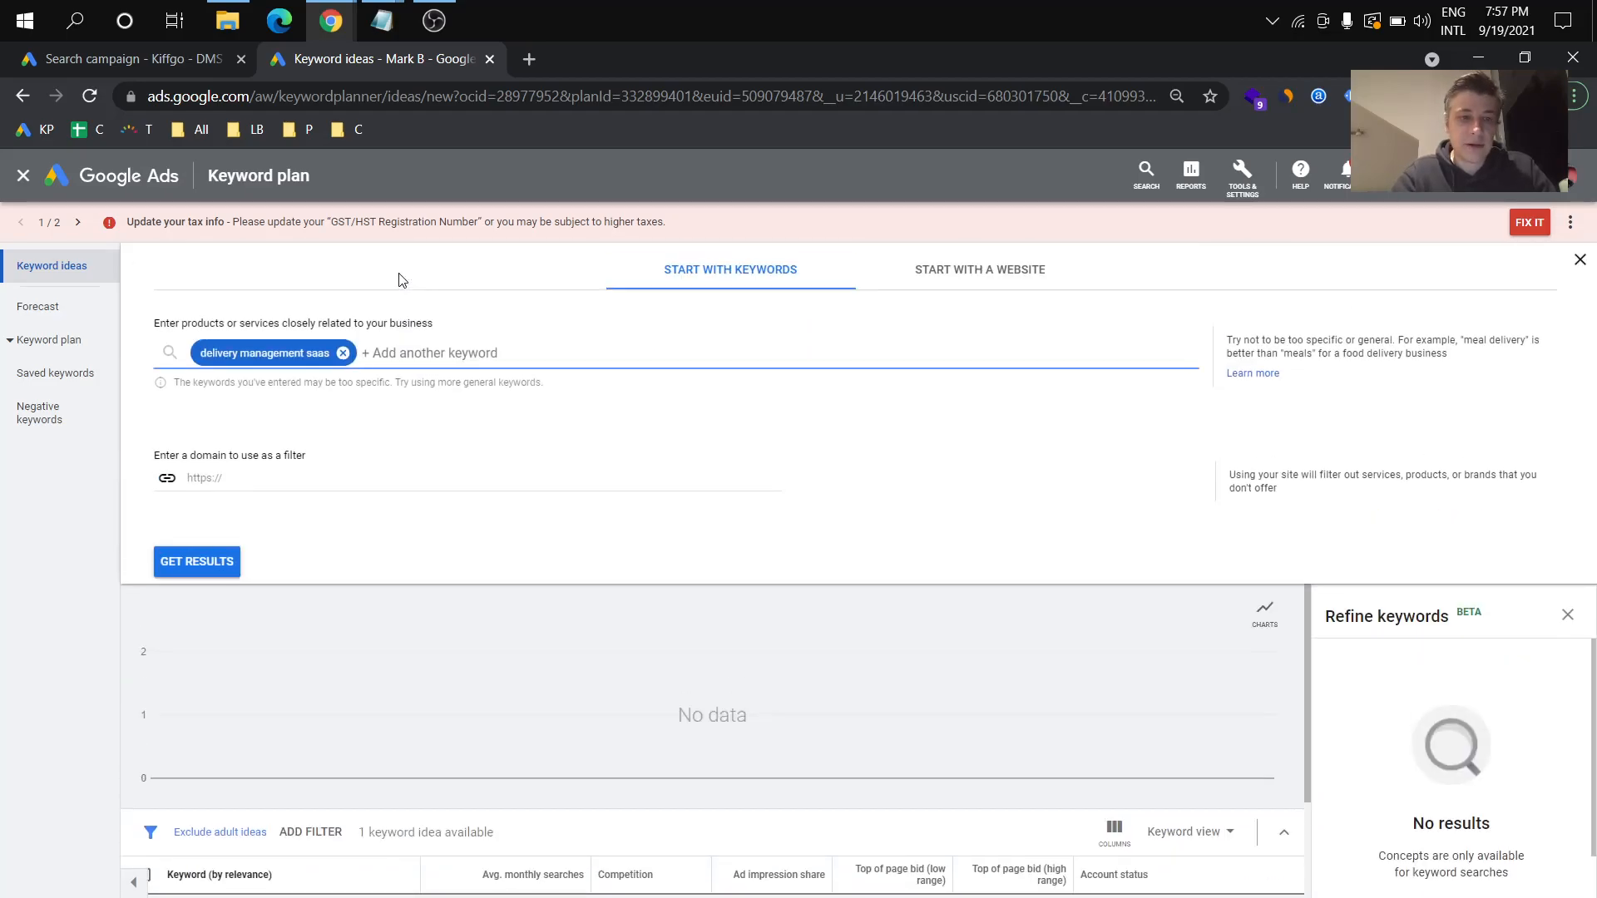
{"action": "key", "text": "BackSpace"}
{"action": "type", "text": "delivery management online"}
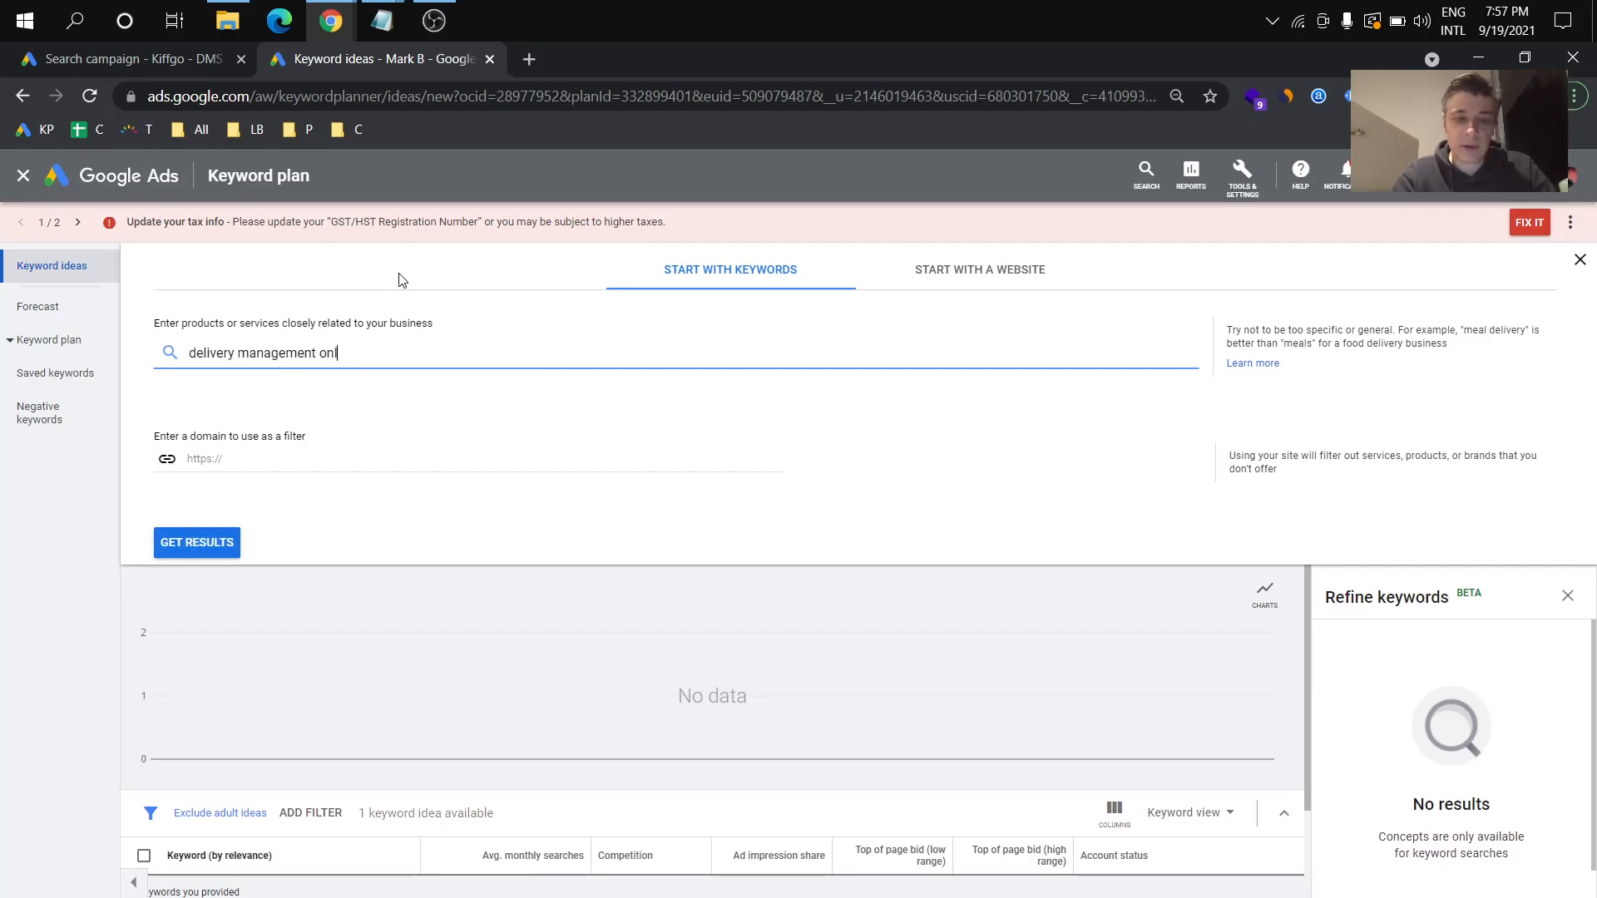
{"action": "key", "text": "Return"}
{"action": "key", "text": "Return"}
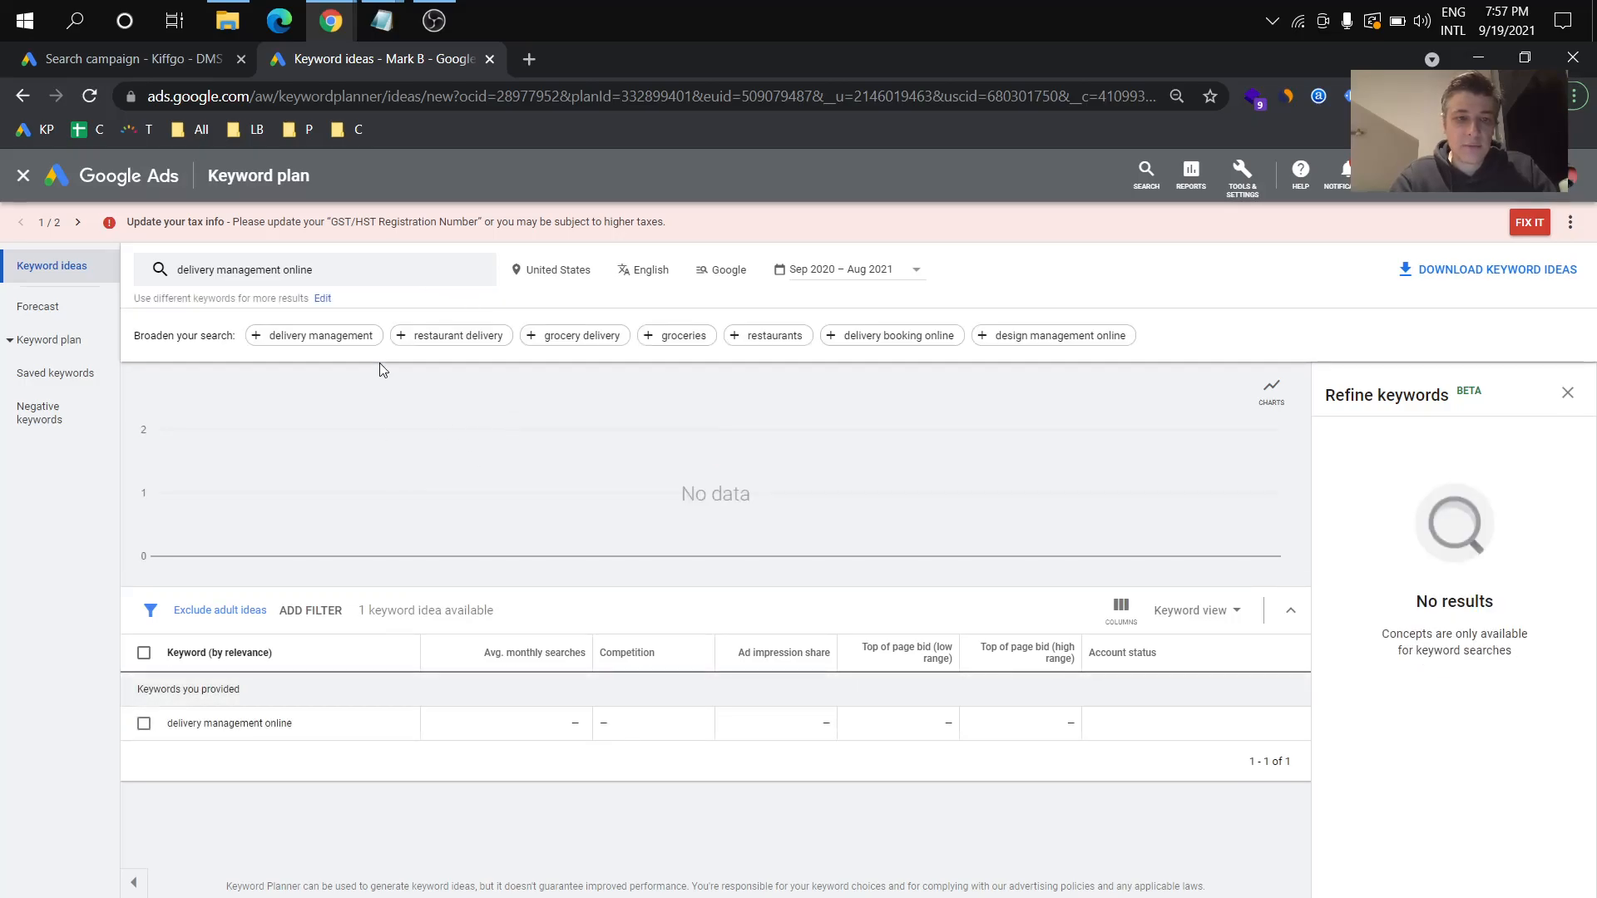
Step: Broaden the search with the suggested term "delivery management" and look over the updated keyword ideas
{"action": "left_click", "coordinate": [321, 338]}
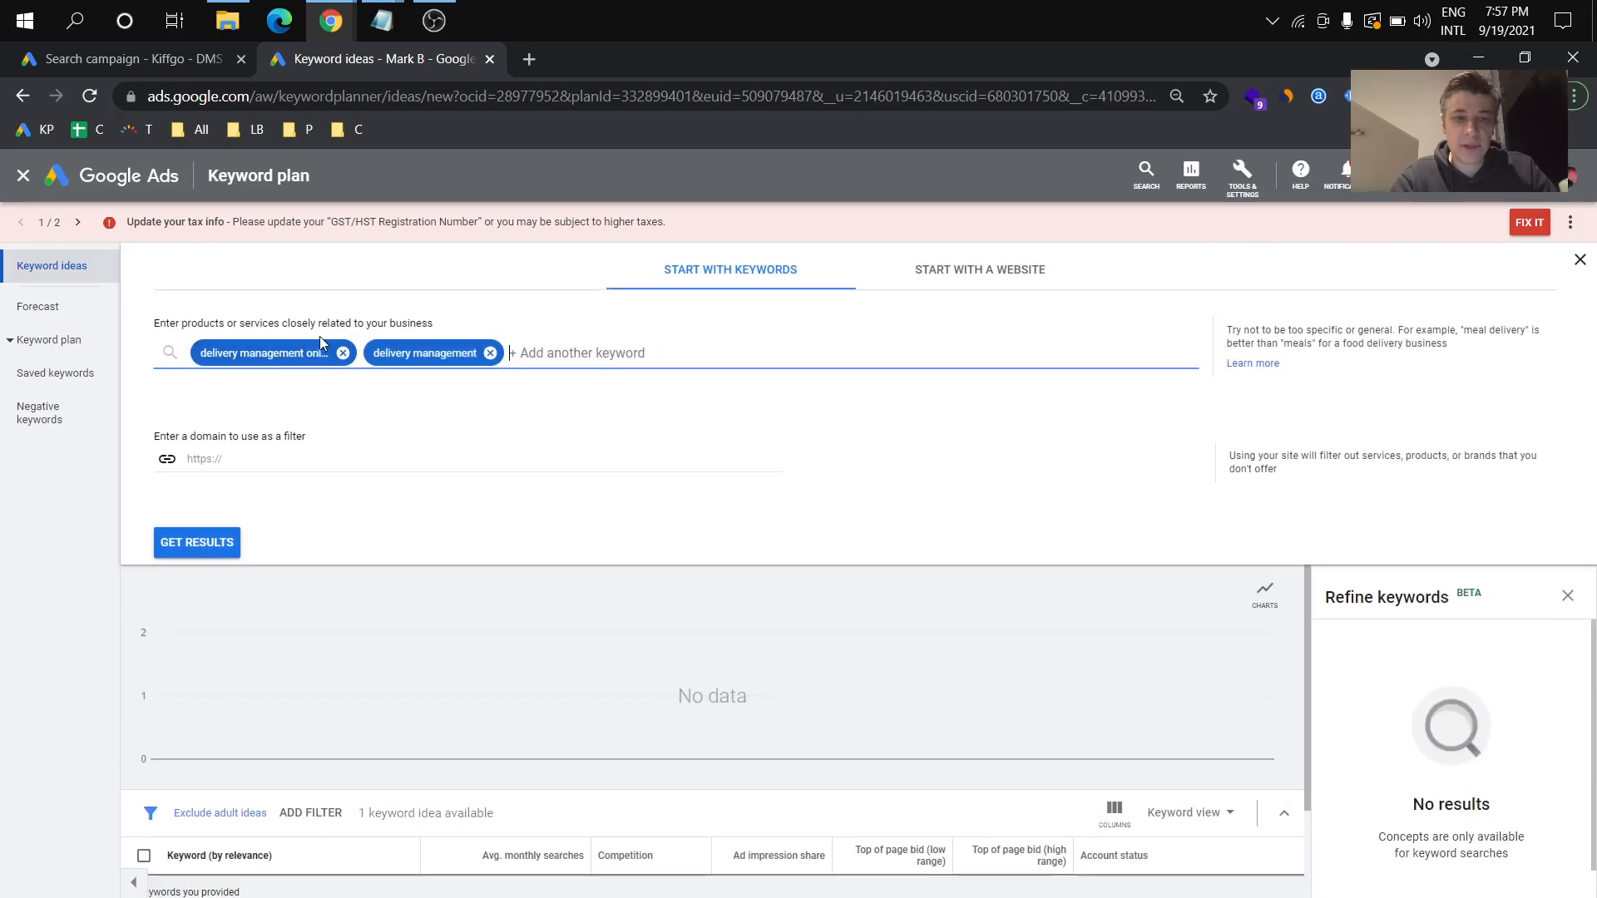
{"action": "left_click", "coordinate": [208, 543]}
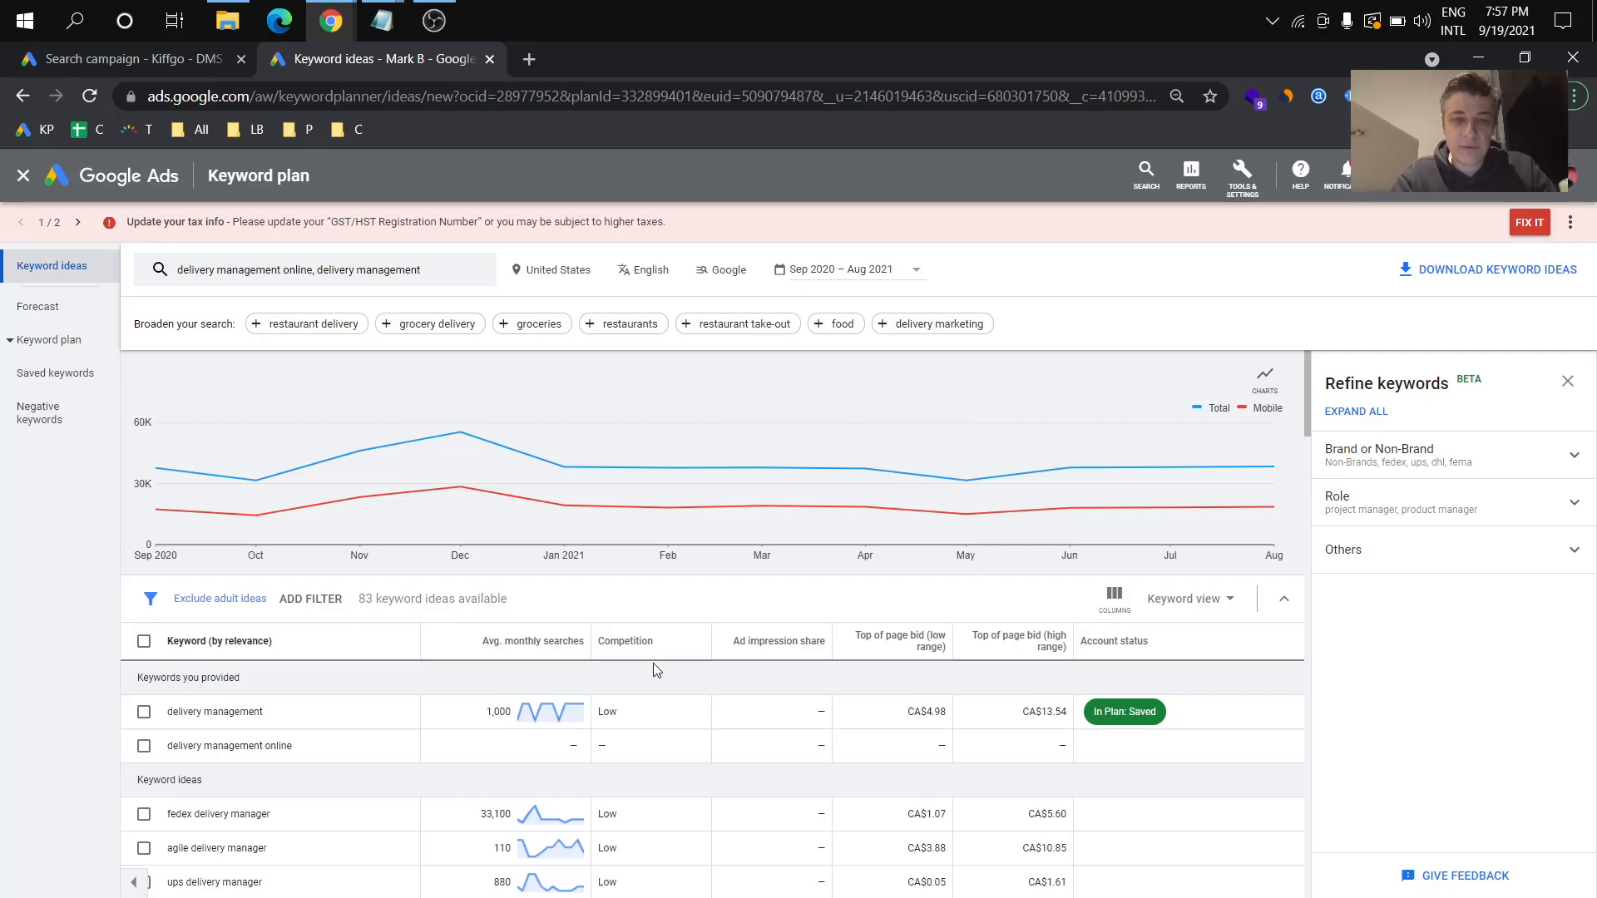
{"action": "scroll", "coordinate": [657, 670], "scroll_direction": "down", "scroll_amount": 2}
{"action": "scroll", "coordinate": [657, 669], "scroll_direction": "up", "scroll_amount": 2}
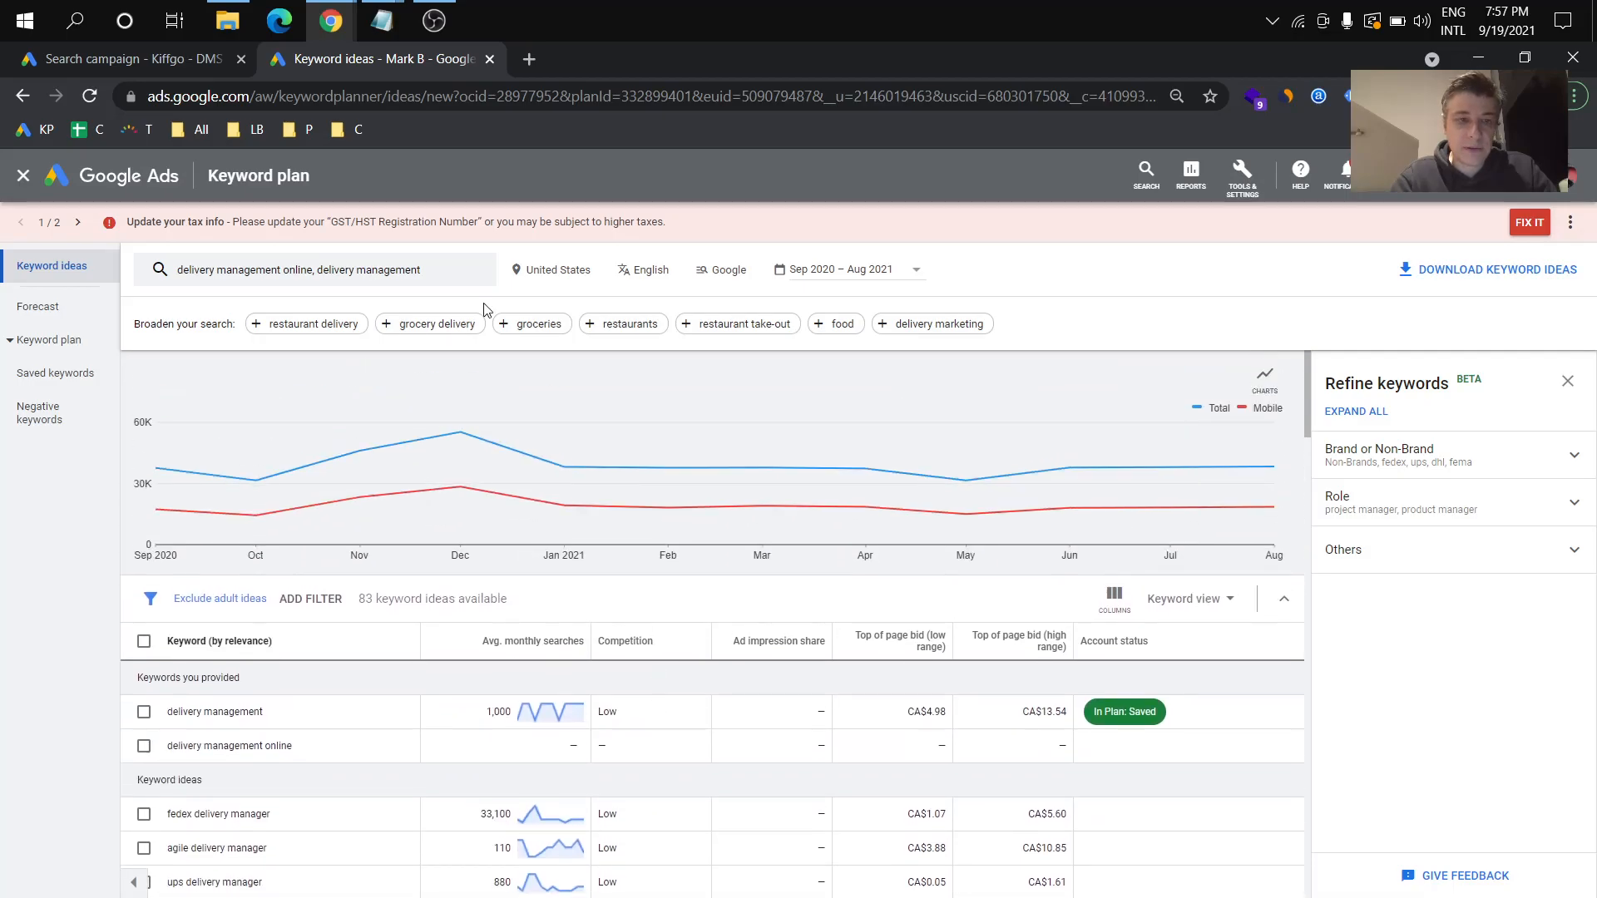
Step: Add "transport delivery management software" to the searched keywords, get results and examine the suggested terms with their search volumes and bids
{"action": "left_click", "coordinate": [449, 279]}
{"action": "type", "text": "transport delivery management"}
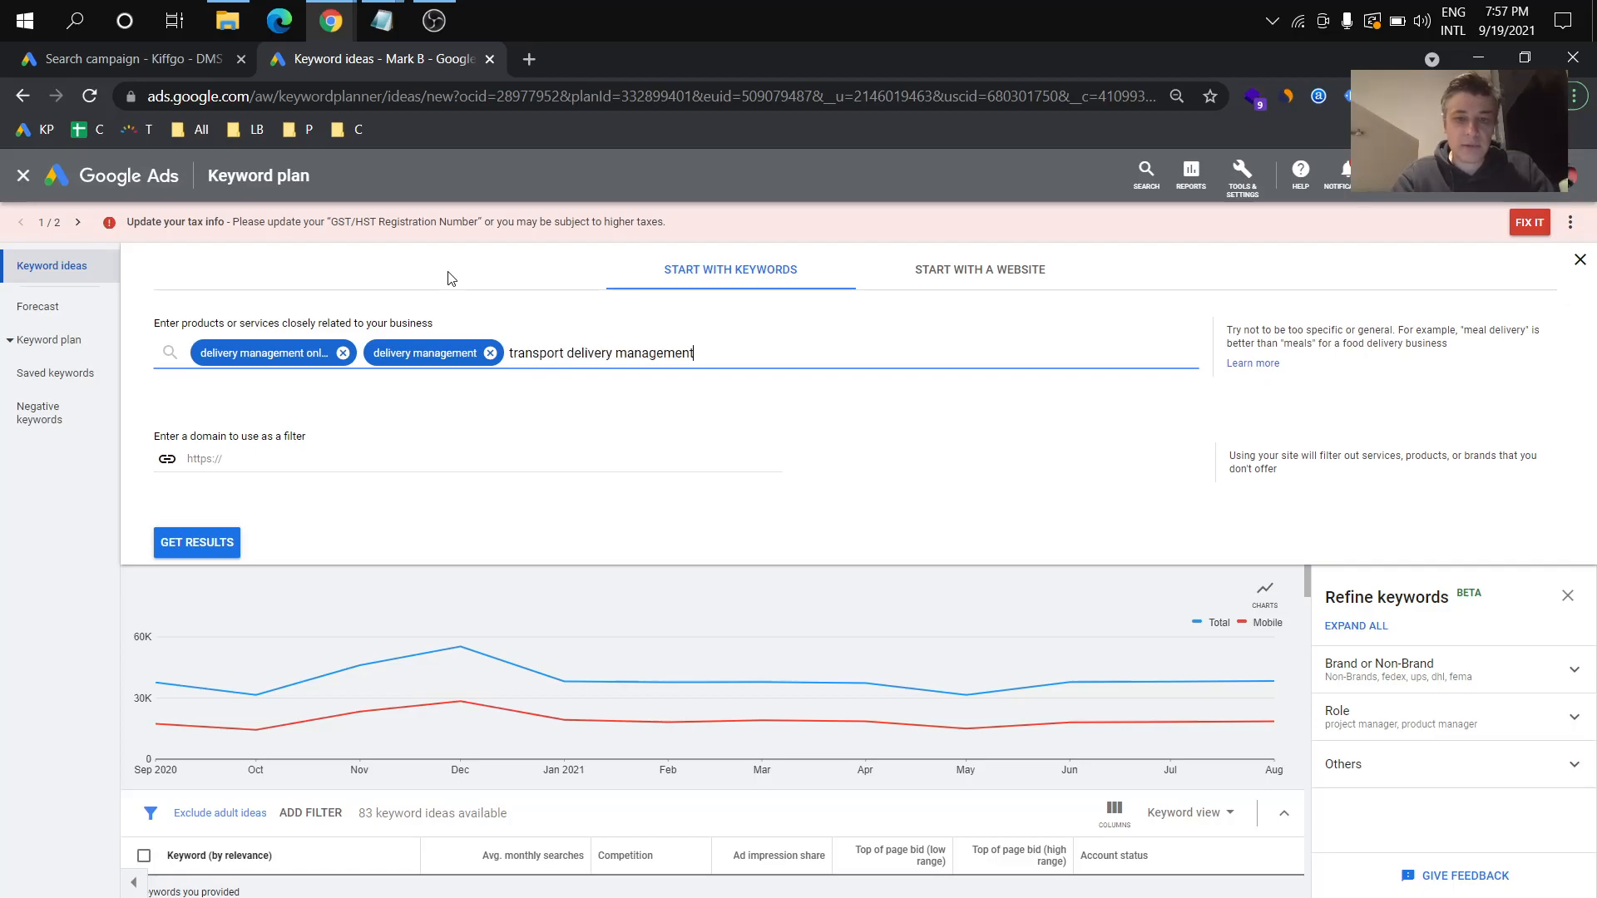
{"action": "type", "text": " software"}
{"action": "key", "text": "Return"}
{"action": "key", "text": "Return"}
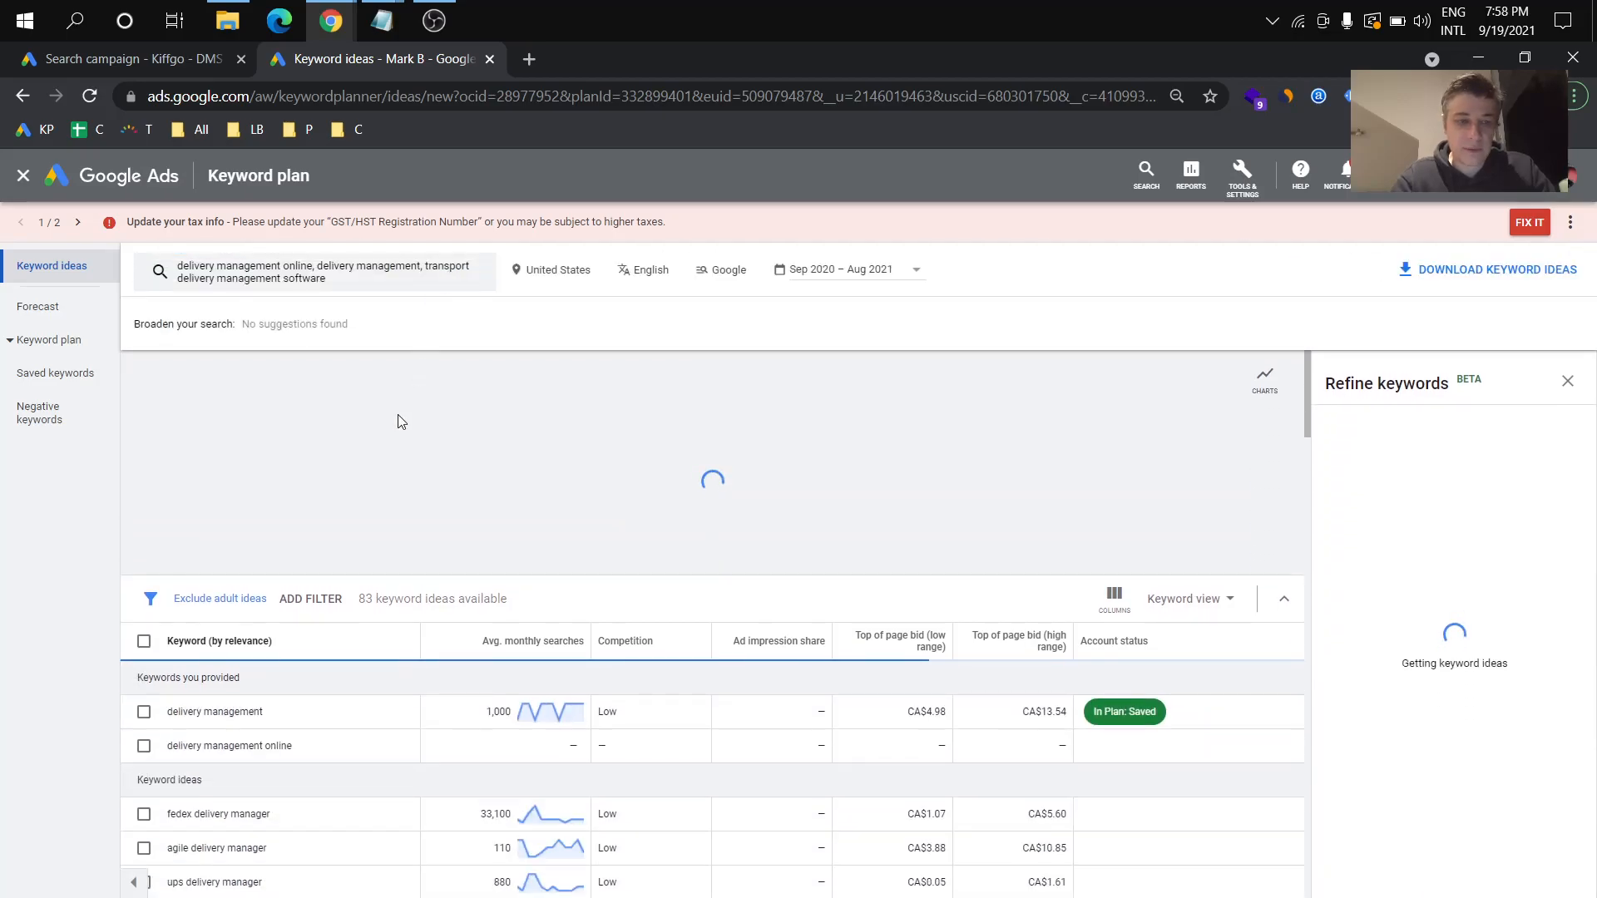
{"action": "scroll", "coordinate": [349, 559], "scroll_direction": "down", "scroll_amount": 3}
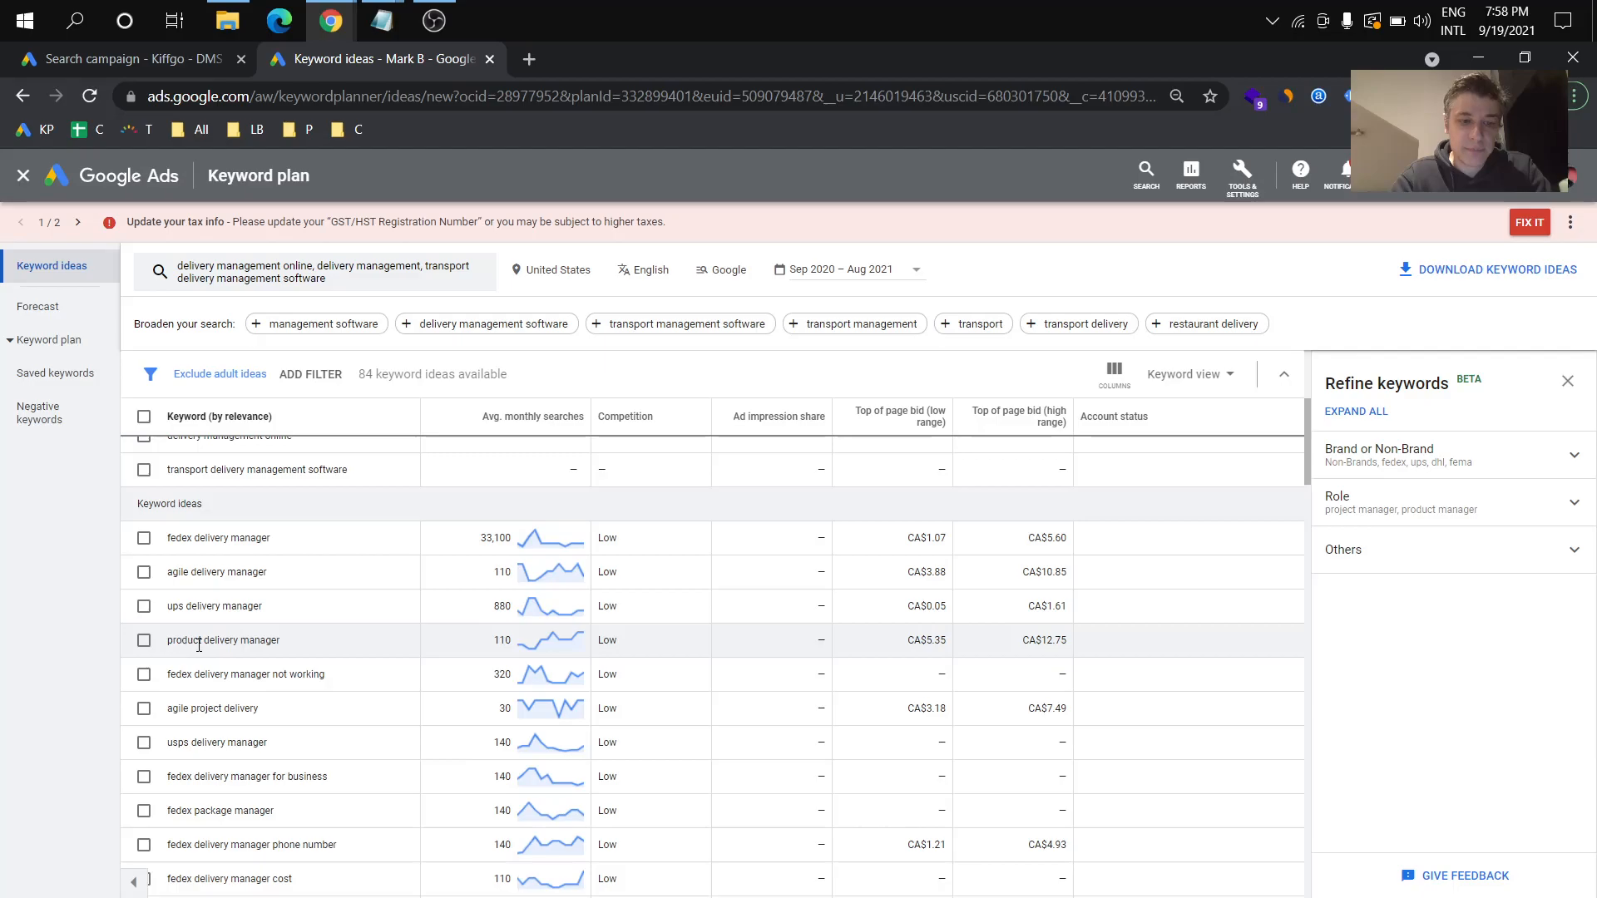
{"action": "scroll", "coordinate": [277, 849], "scroll_direction": "down", "scroll_amount": 2}
{"action": "scroll", "coordinate": [277, 849], "scroll_direction": "down", "scroll_amount": 1}
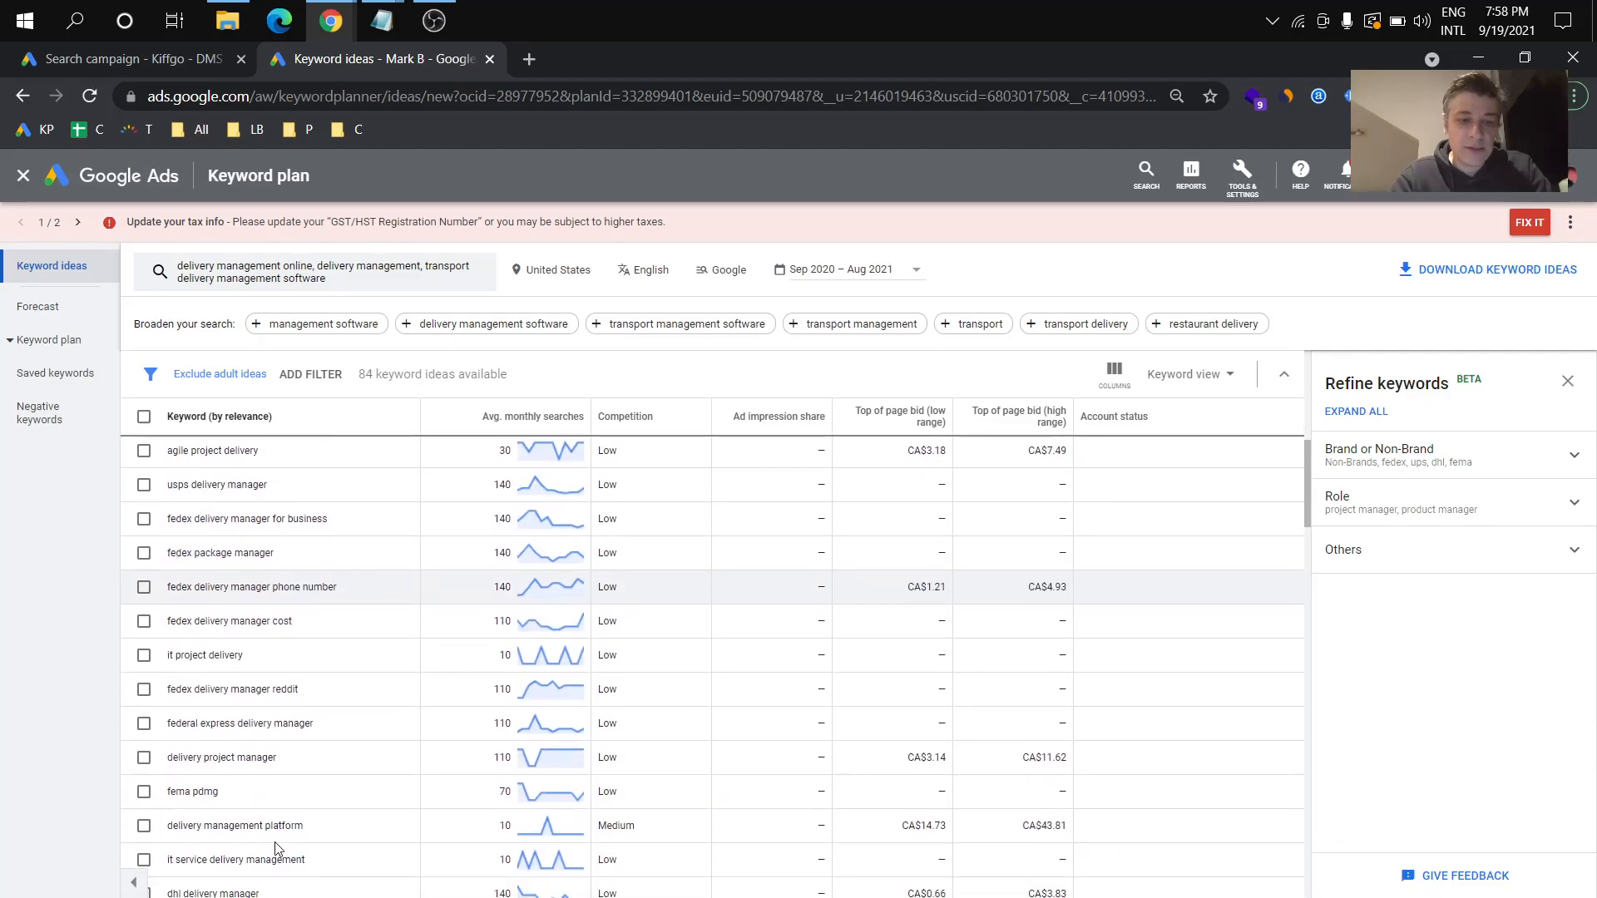
{"action": "scroll", "coordinate": [339, 740], "scroll_direction": "down", "scroll_amount": 1}
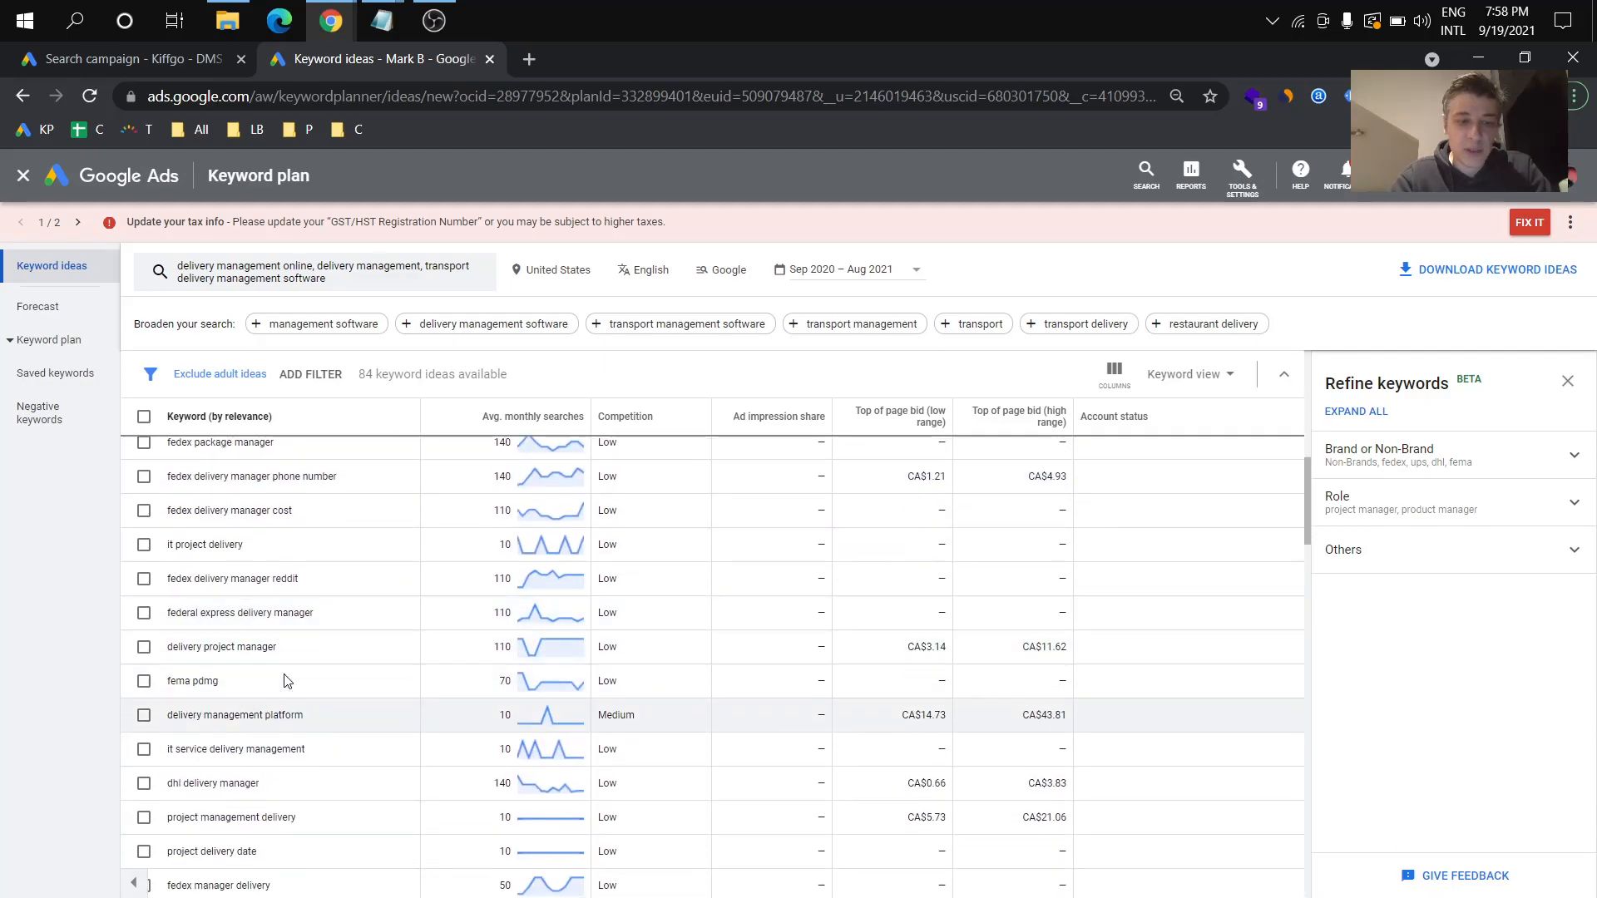
{"action": "scroll", "coordinate": [397, 799], "scroll_direction": "down", "scroll_amount": 2}
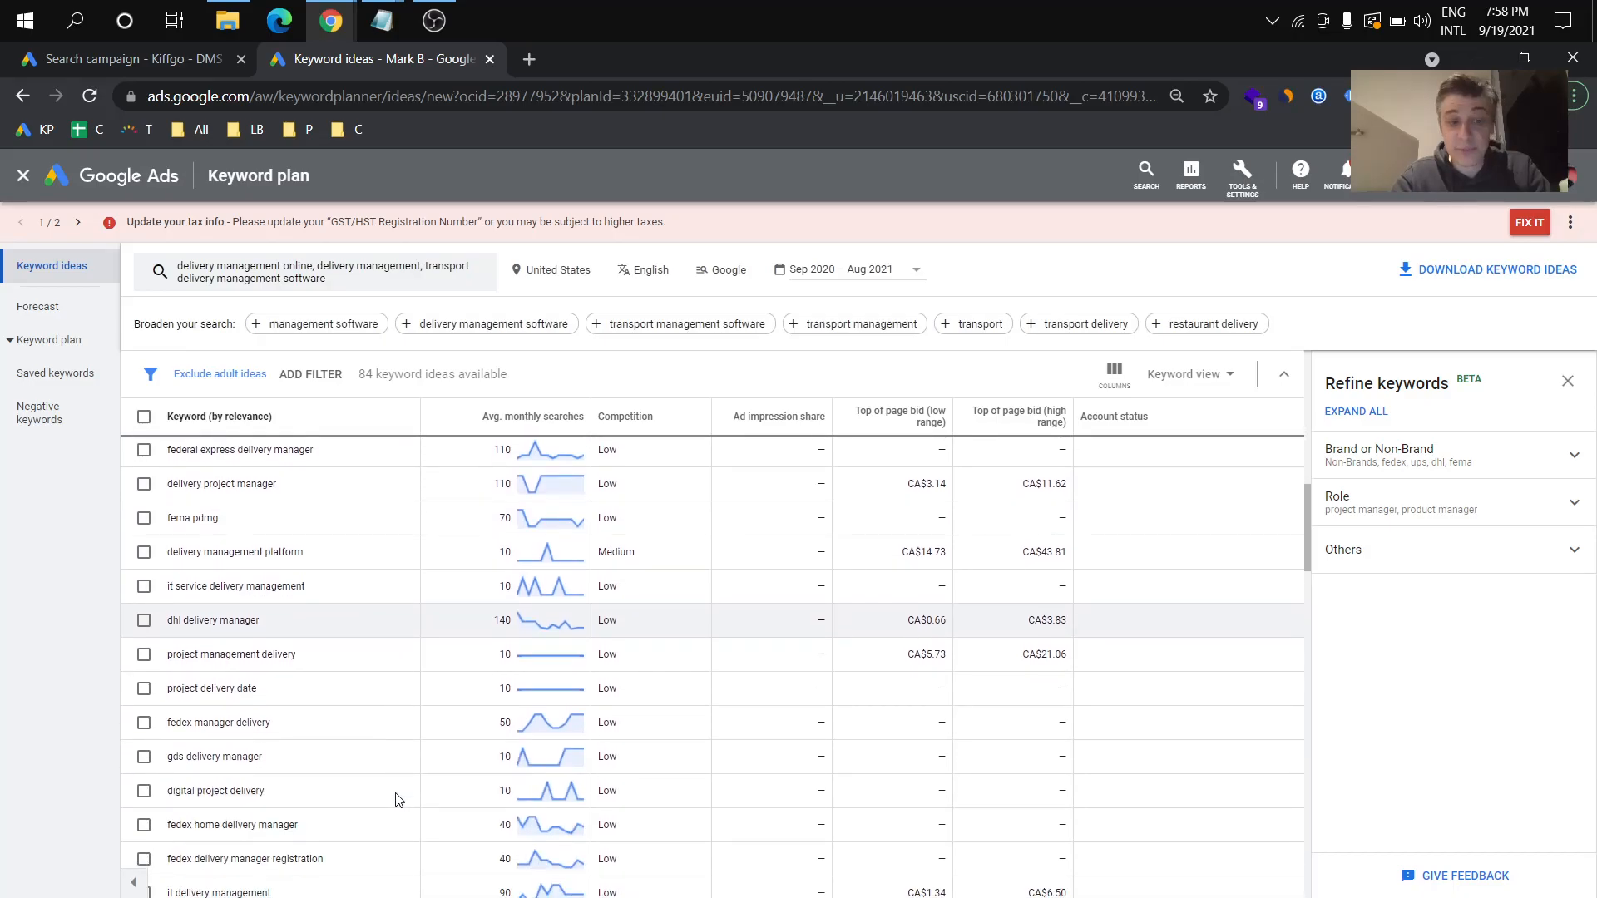
Step: Return to the campaign draft and replace the suggested keywords in Ad group 1 with "delivery management software"
{"action": "left_click", "coordinate": [212, 57]}
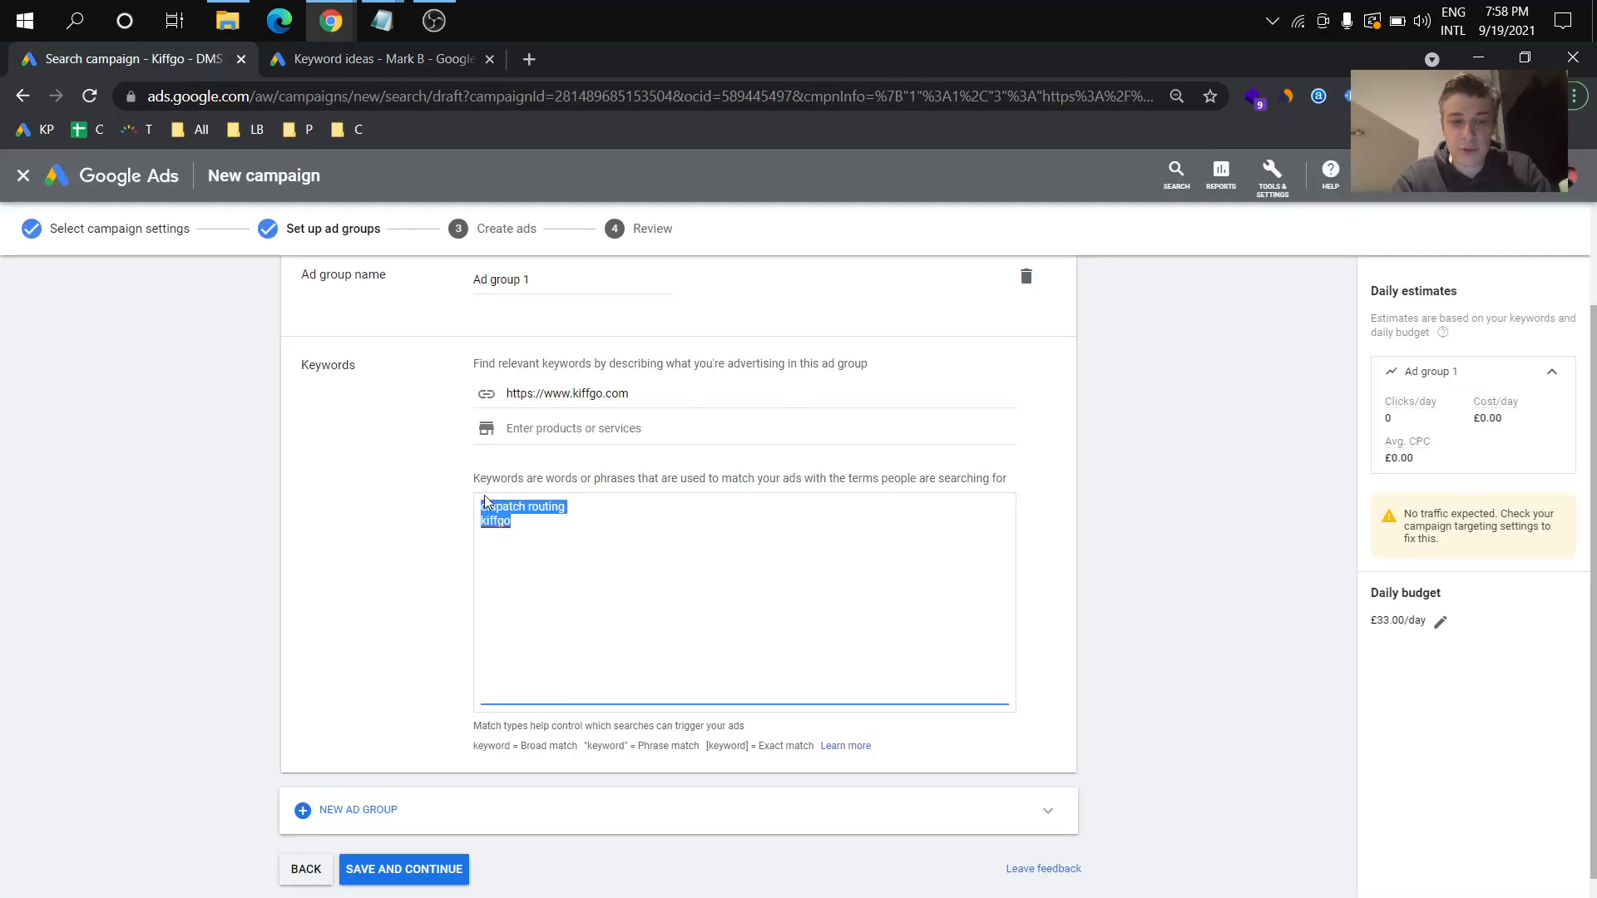
{"action": "left_click", "coordinate": [601, 602]}
{"action": "key", "text": "ctrl+a"}
{"action": "key", "text": "BackSpace"}
{"action": "left_click", "coordinate": [545, 470]}
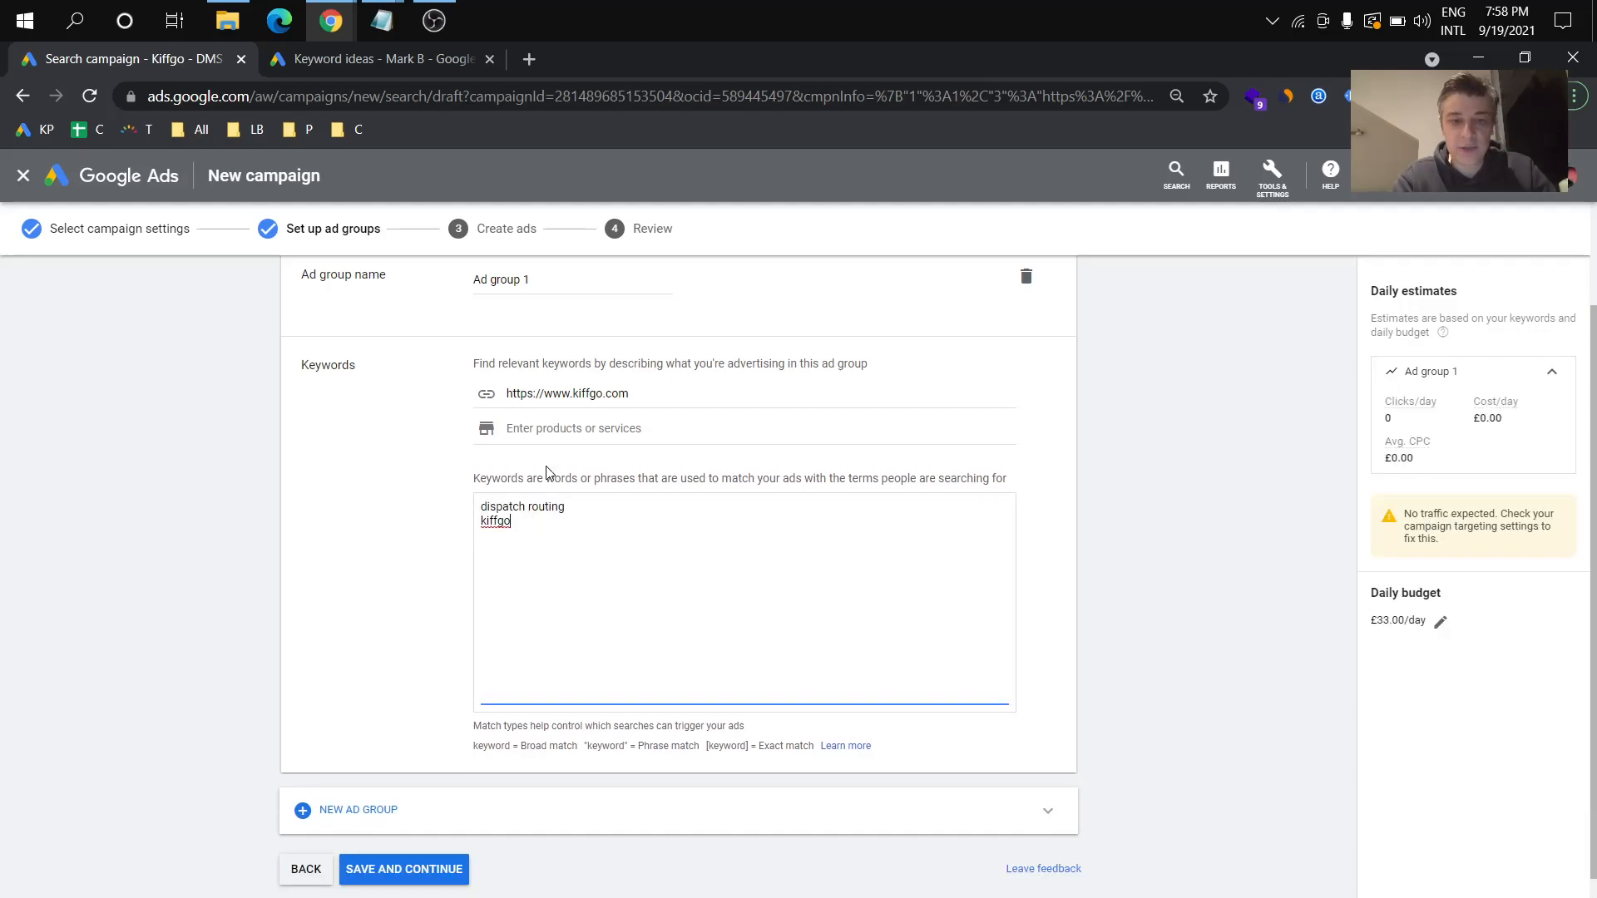
{"action": "key", "text": "ctrl+a"}
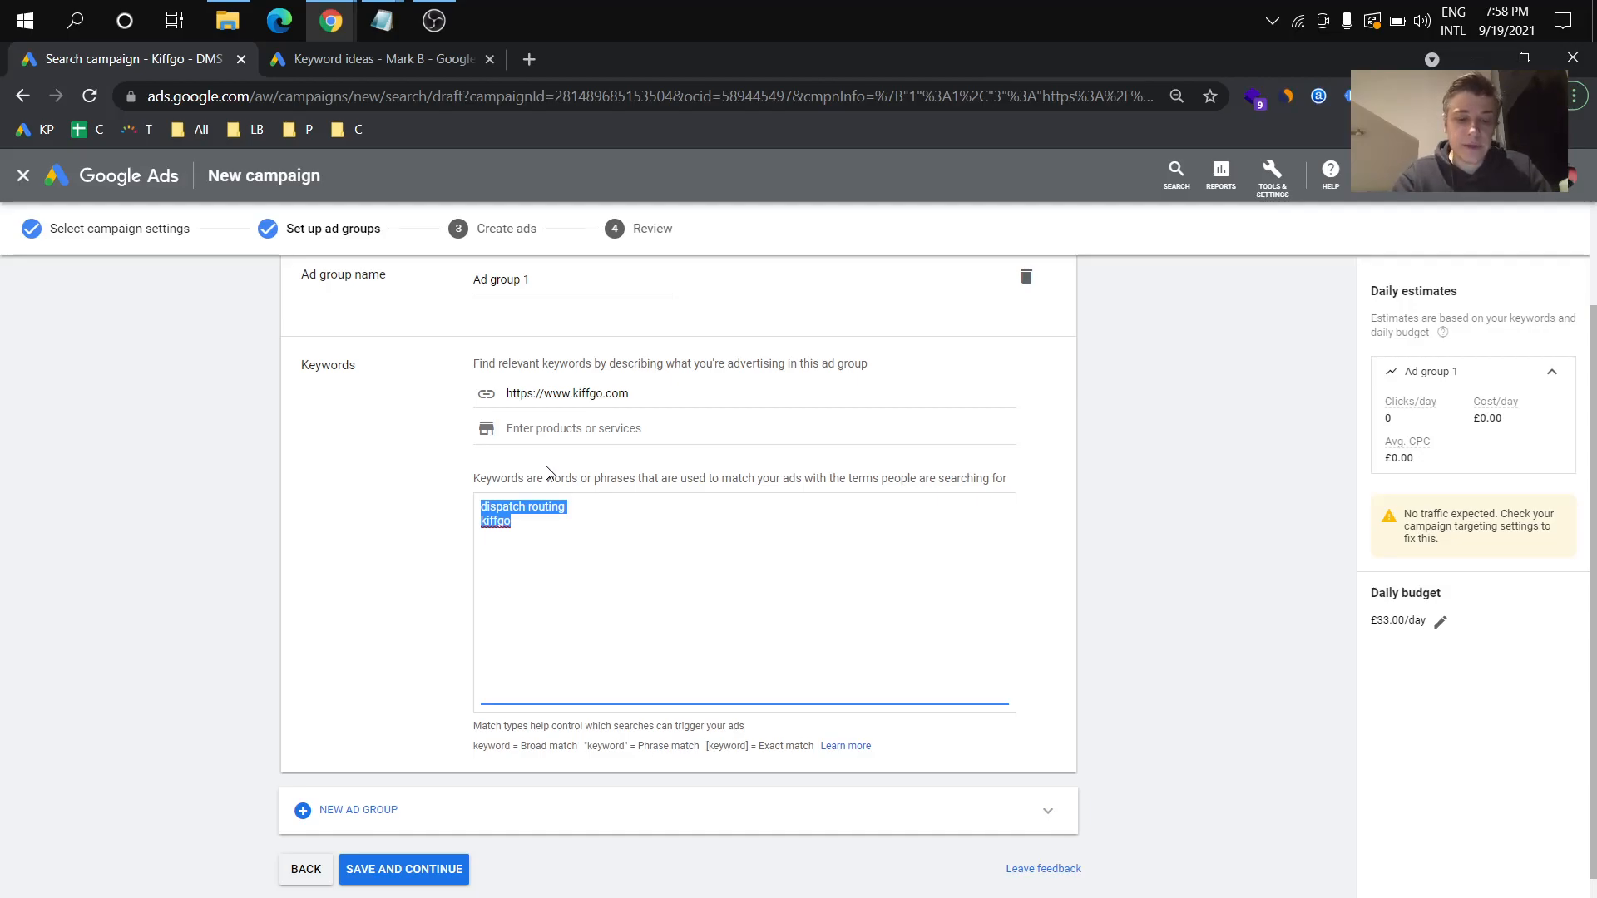
{"action": "type", "text": "delivery management software"}
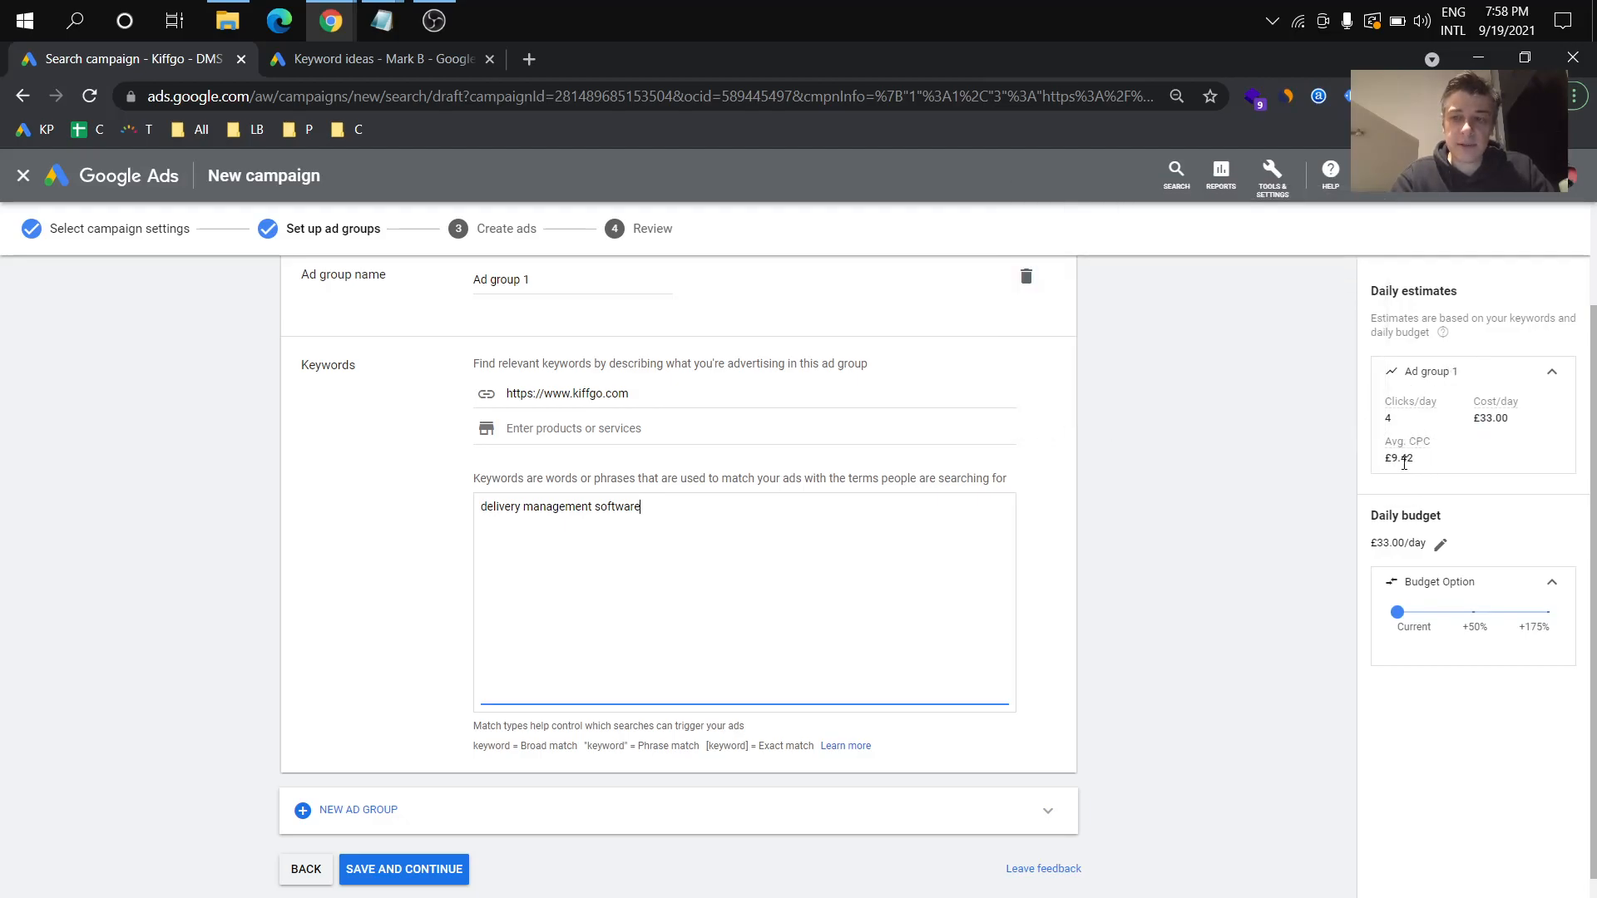
Step: Check the average CPC and clicks per day in the daily estimates for Ad group 1
{"action": "double_click", "coordinate": [1403, 458]}
{"action": "left_click", "coordinate": [1395, 424]}
{"action": "double_click", "coordinate": [1389, 419]}
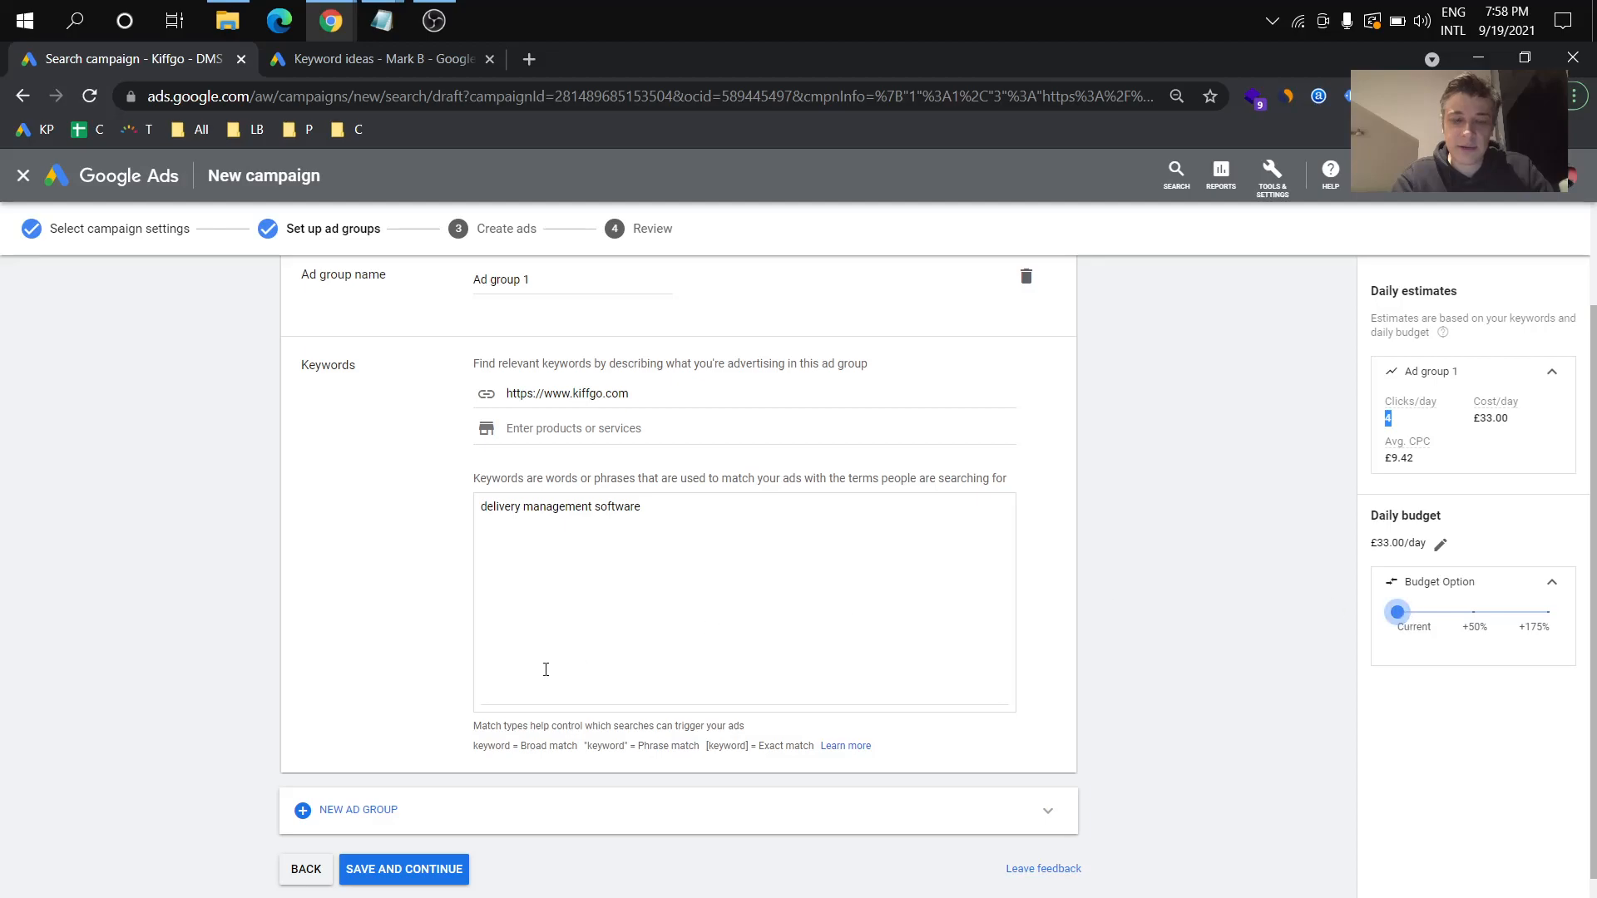
Step: Shorten the Ad group 1 keyword to "delivery management"
{"action": "left_click", "coordinate": [689, 568]}
{"action": "double_click", "coordinate": [688, 568]}
{"action": "left_click", "coordinate": [688, 568]}
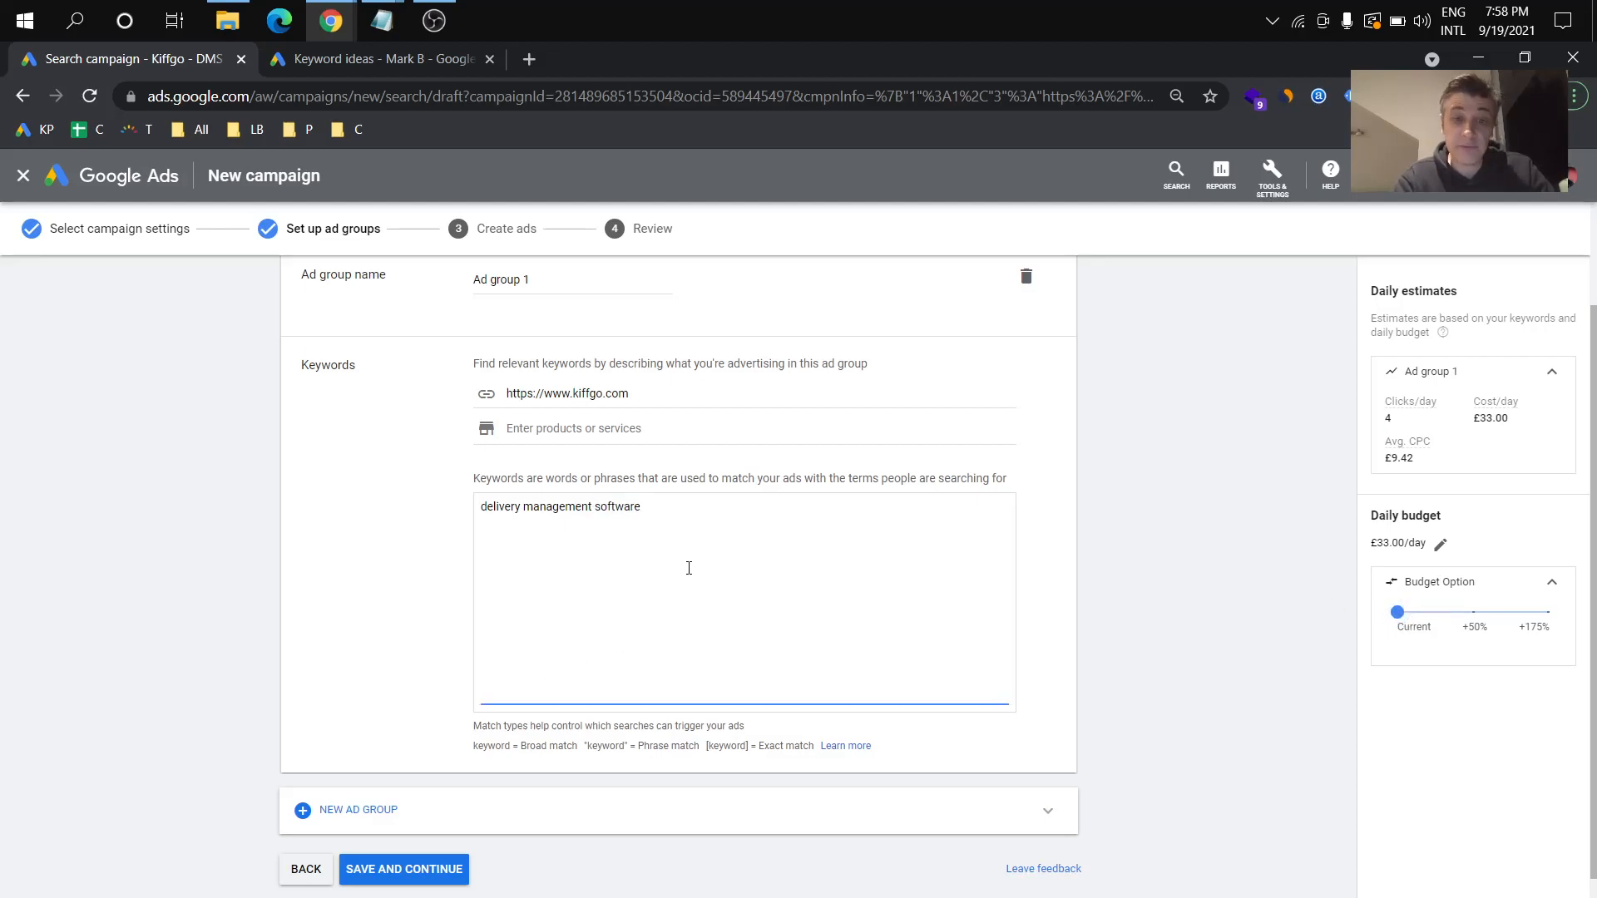
{"action": "key", "text": "BackSpace"}
{"action": "key", "text": "BackSpace"}
{"action": "key", "text": "BackSpace"}
{"action": "key", "text": "BackSpace"}
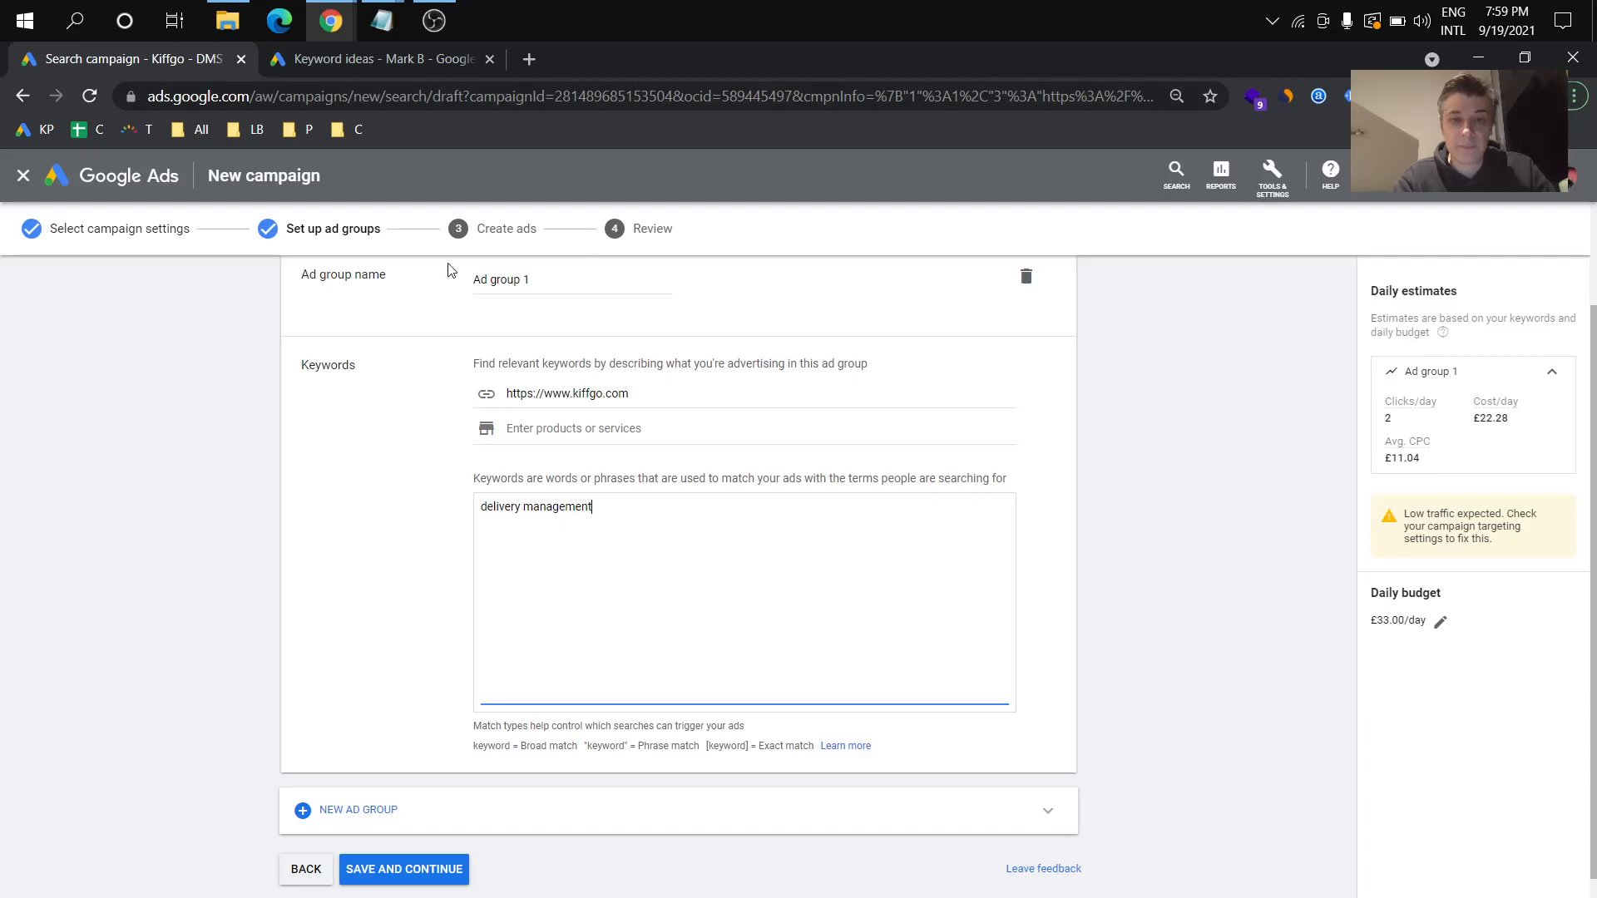
Step: Add "delivery management software" as a second keyword line in Ad group 1, and save to continue to ad creation
{"action": "scroll", "coordinate": [456, 556], "scroll_direction": "up", "scroll_amount": 1}
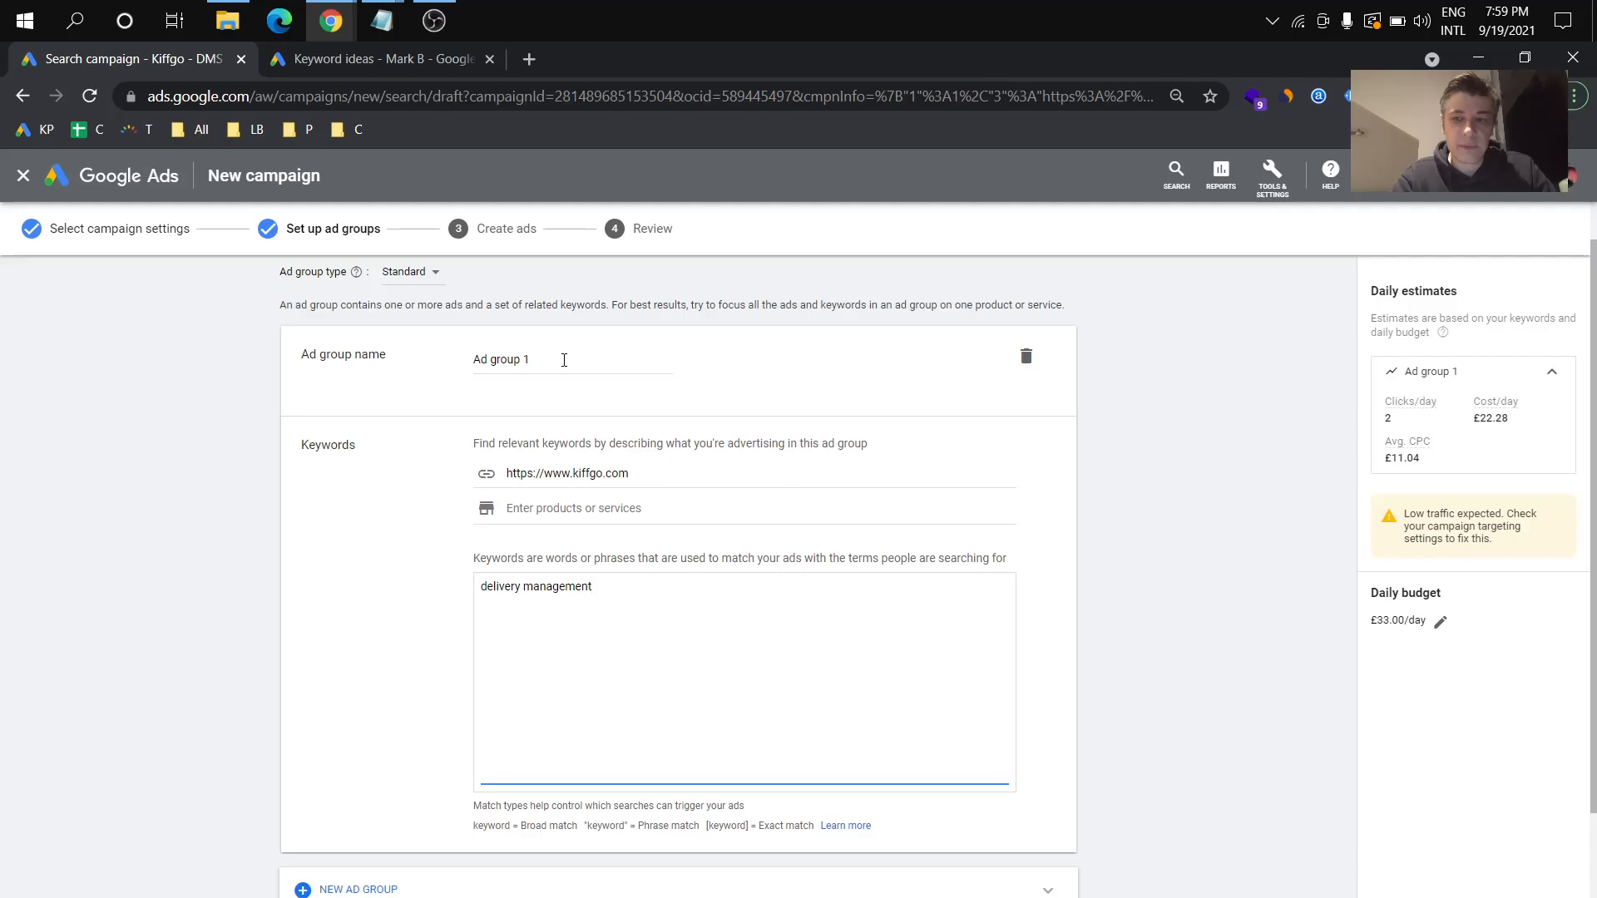
{"action": "scroll", "coordinate": [564, 214], "scroll_direction": "up", "scroll_amount": 1}
{"action": "scroll", "coordinate": [564, 213], "scroll_direction": "down", "scroll_amount": 1}
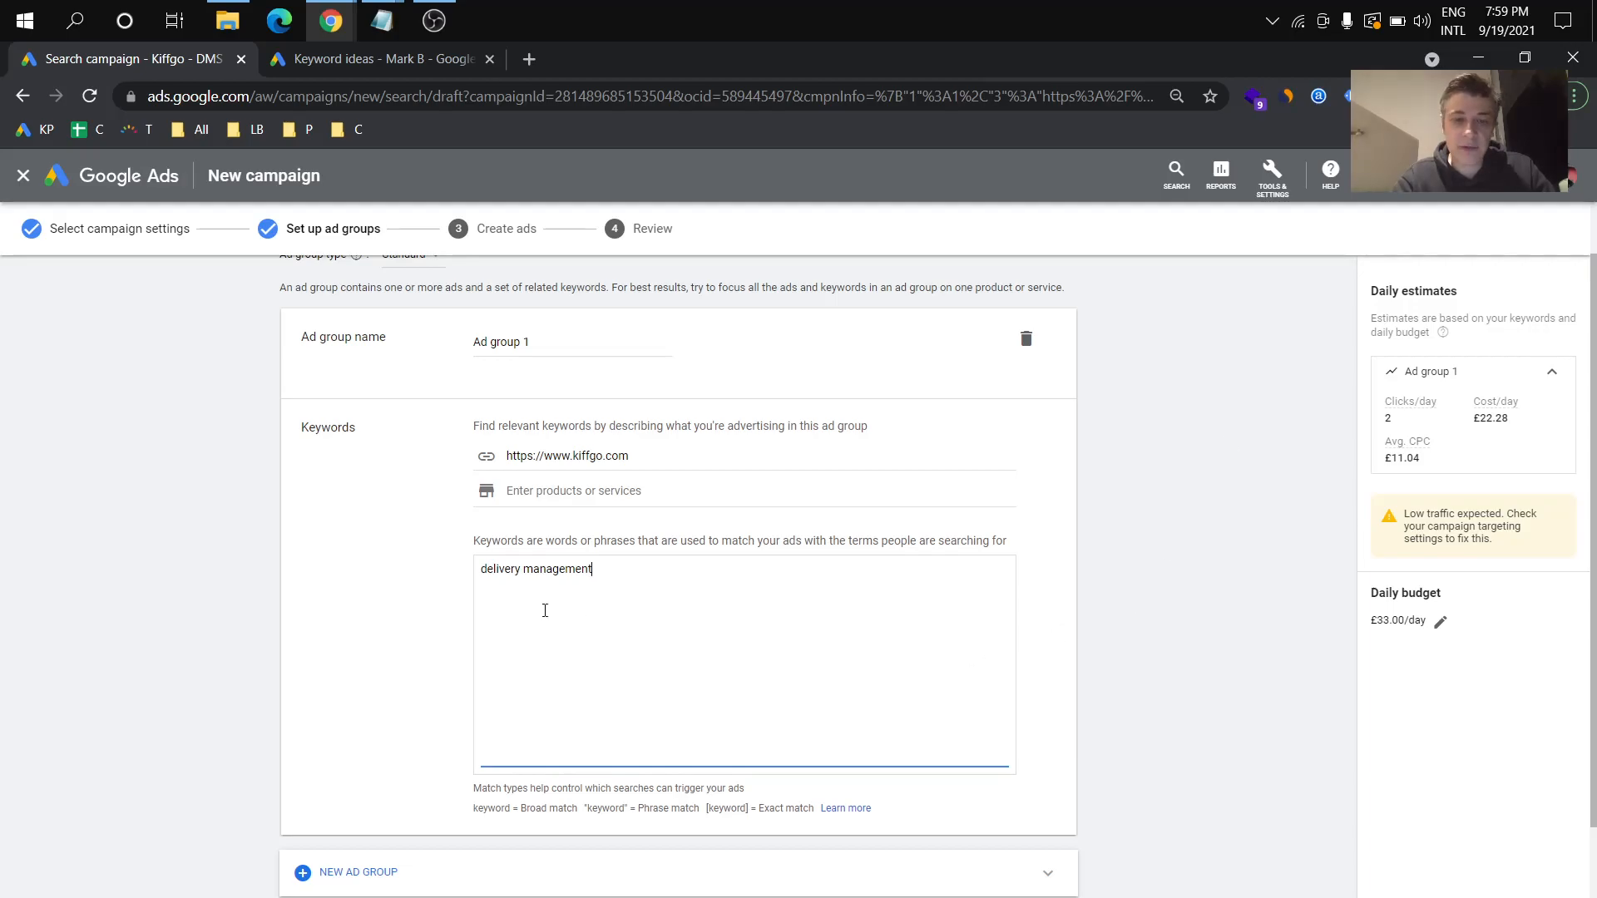
{"action": "scroll", "coordinate": [544, 610], "scroll_direction": "down", "scroll_amount": 1}
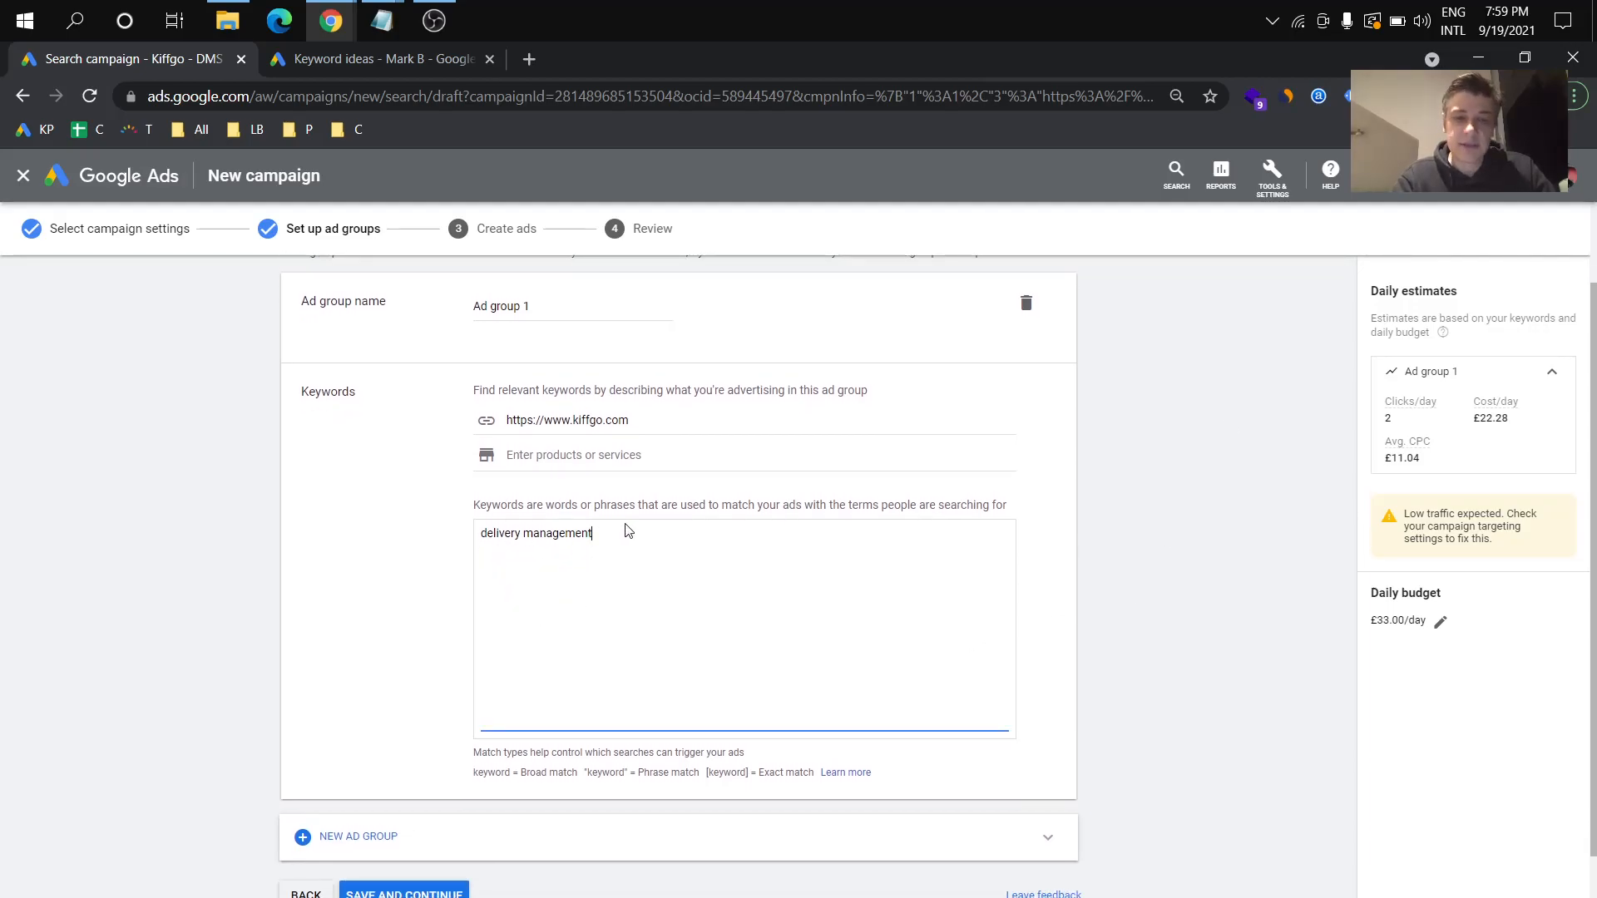
{"action": "scroll", "coordinate": [628, 530], "scroll_direction": "down", "scroll_amount": 1}
{"action": "type", "text": "develiery"}
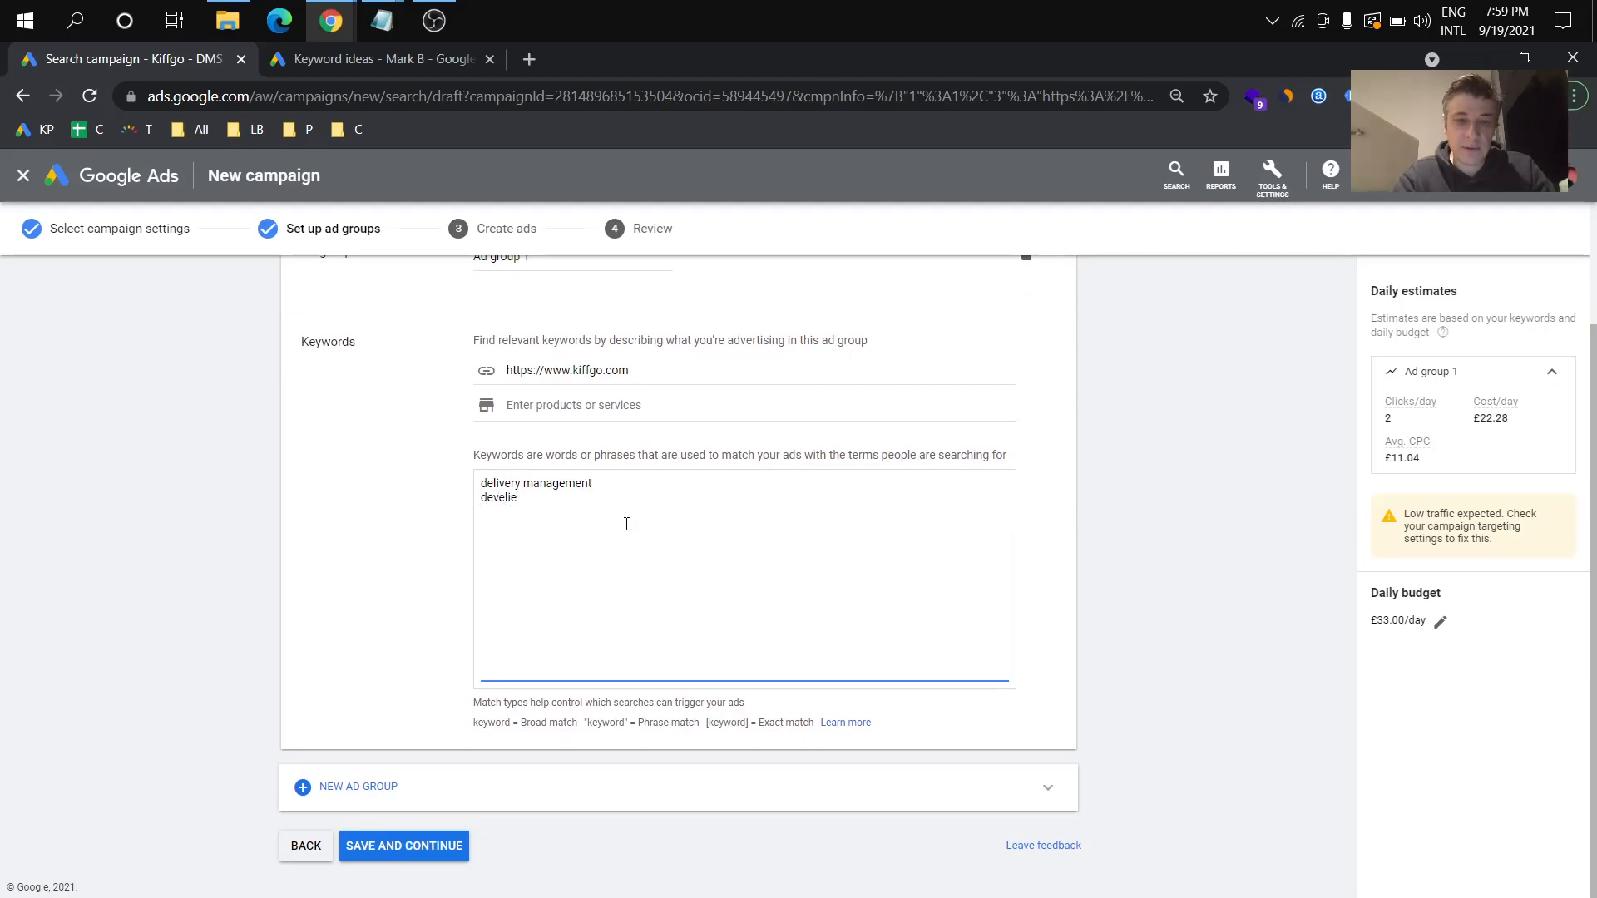
{"action": "key", "text": "BackSpace"}
{"action": "key", "text": "BackSpace"}
{"action": "key", "text": "BackSpace"}
{"action": "key", "text": "BackSpace"}
{"action": "key", "text": "BackSpace"}
{"action": "key", "text": "BackSpace"}
{"action": "key", "text": "BackSpace"}
{"action": "type", "text": "i"}
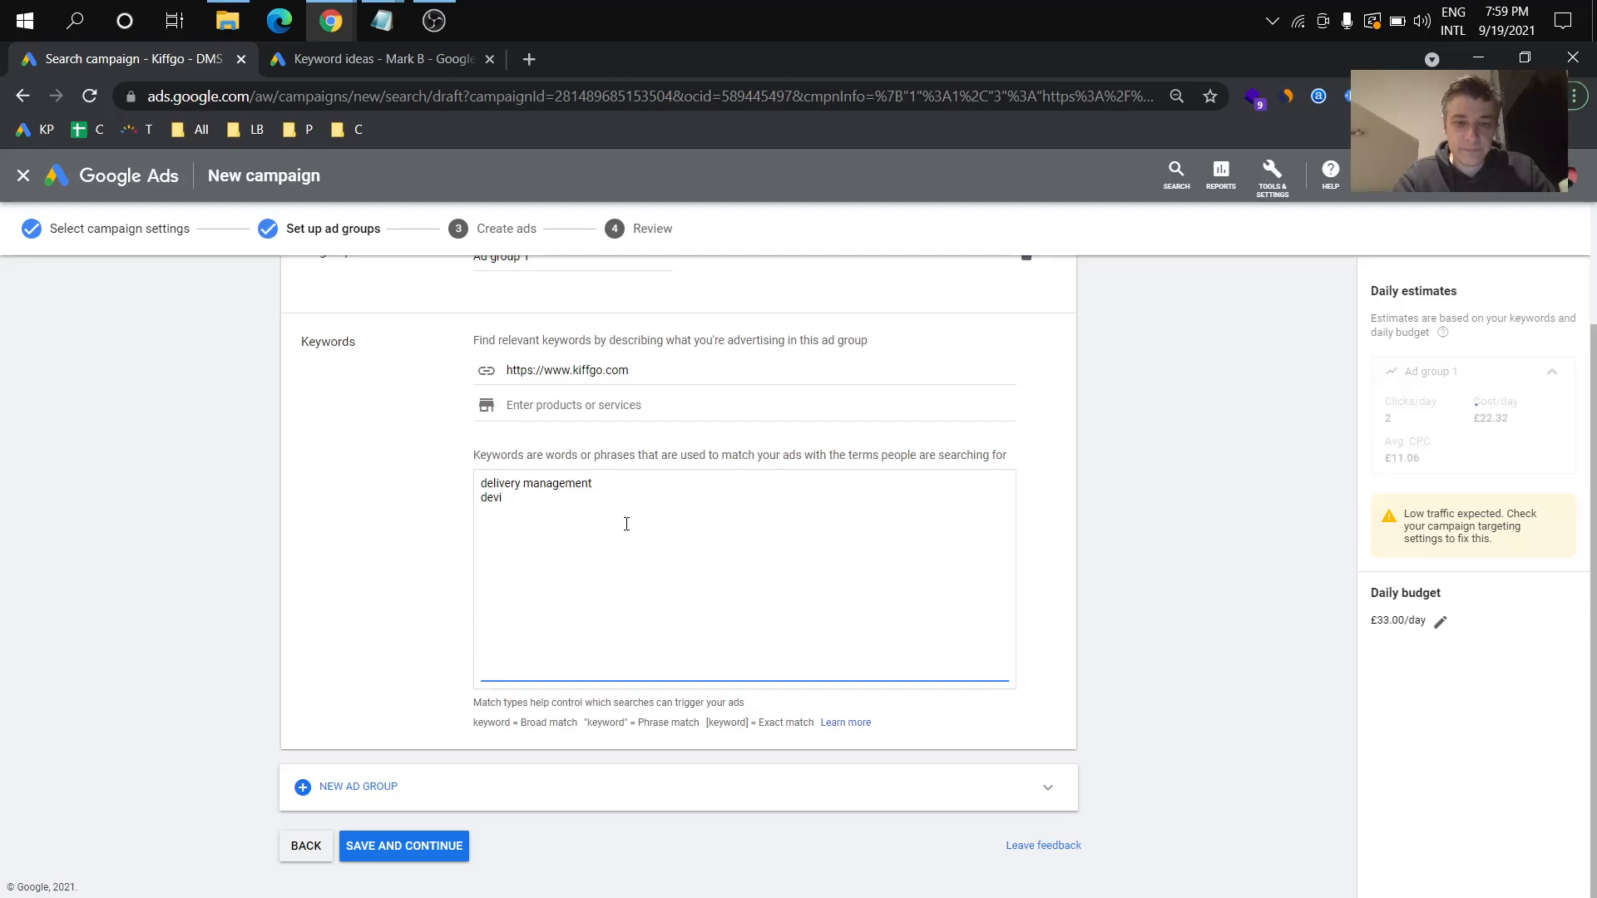
{"action": "type", "text": "very management delivery management software"}
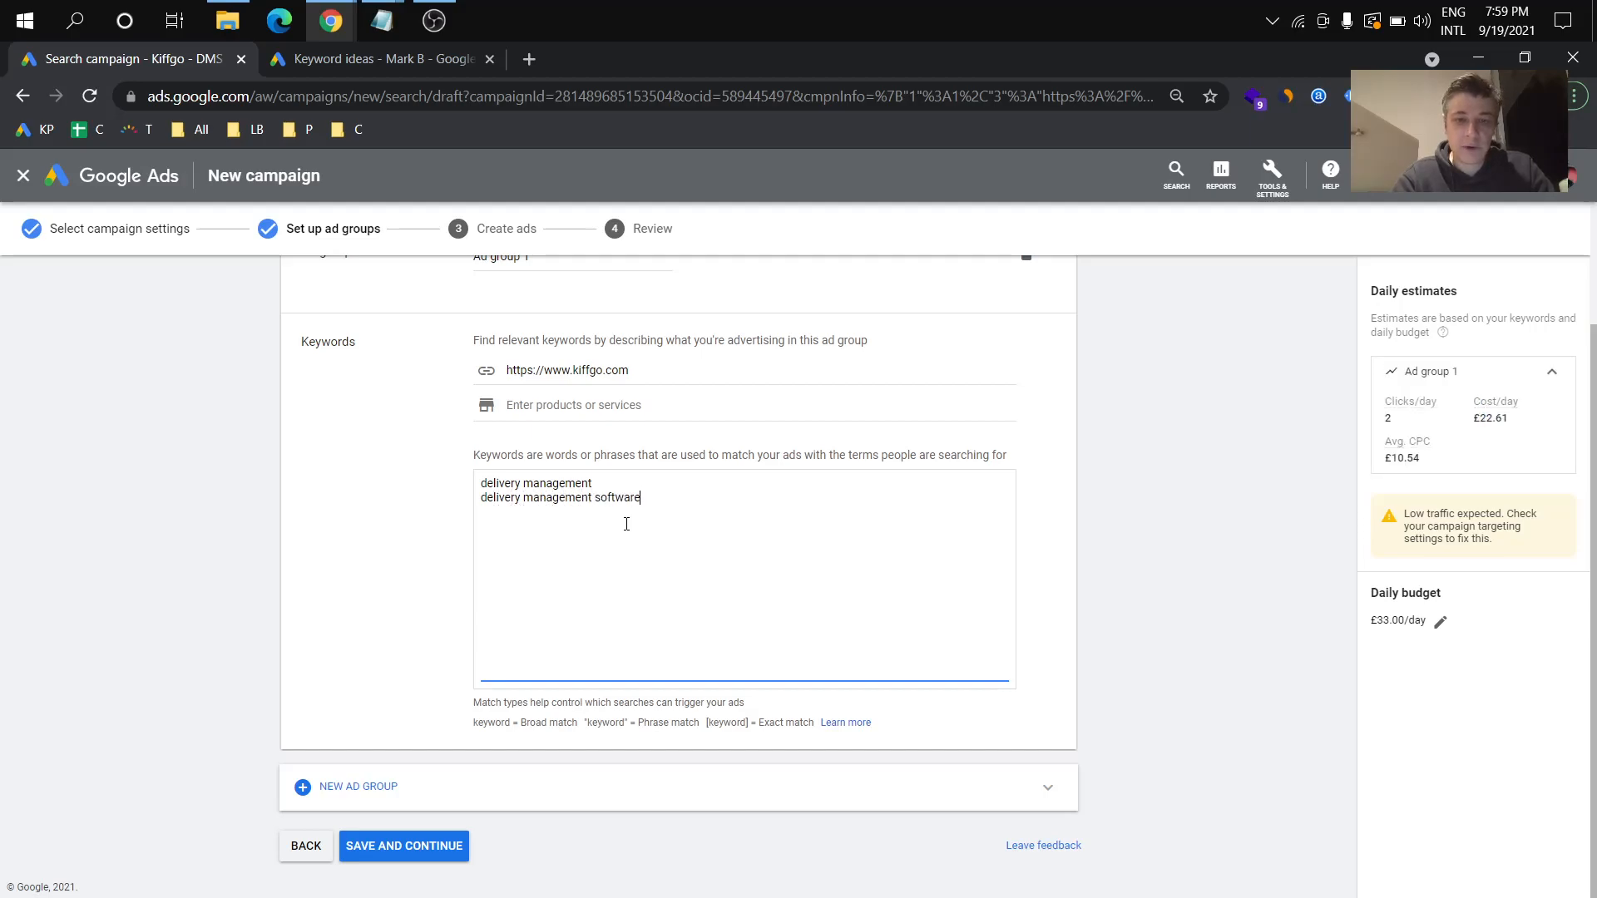
{"action": "left_click", "coordinate": [405, 846]}
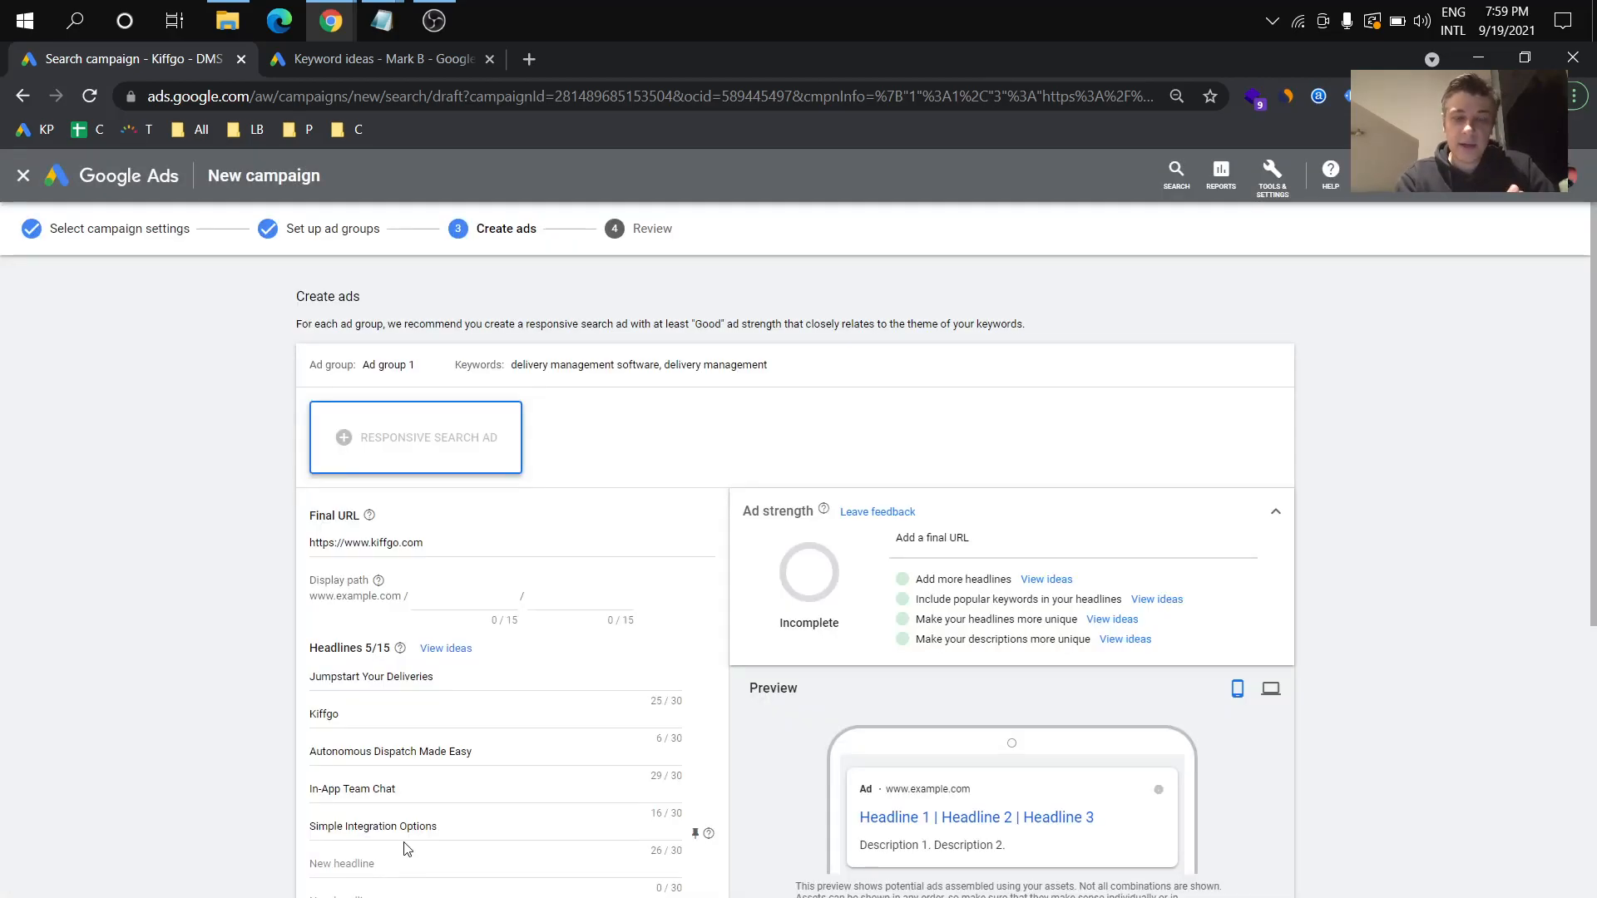
Step: Go back to the ad group setup and rename Ad group 1 as "delivery management"
{"action": "left_click", "coordinate": [321, 234]}
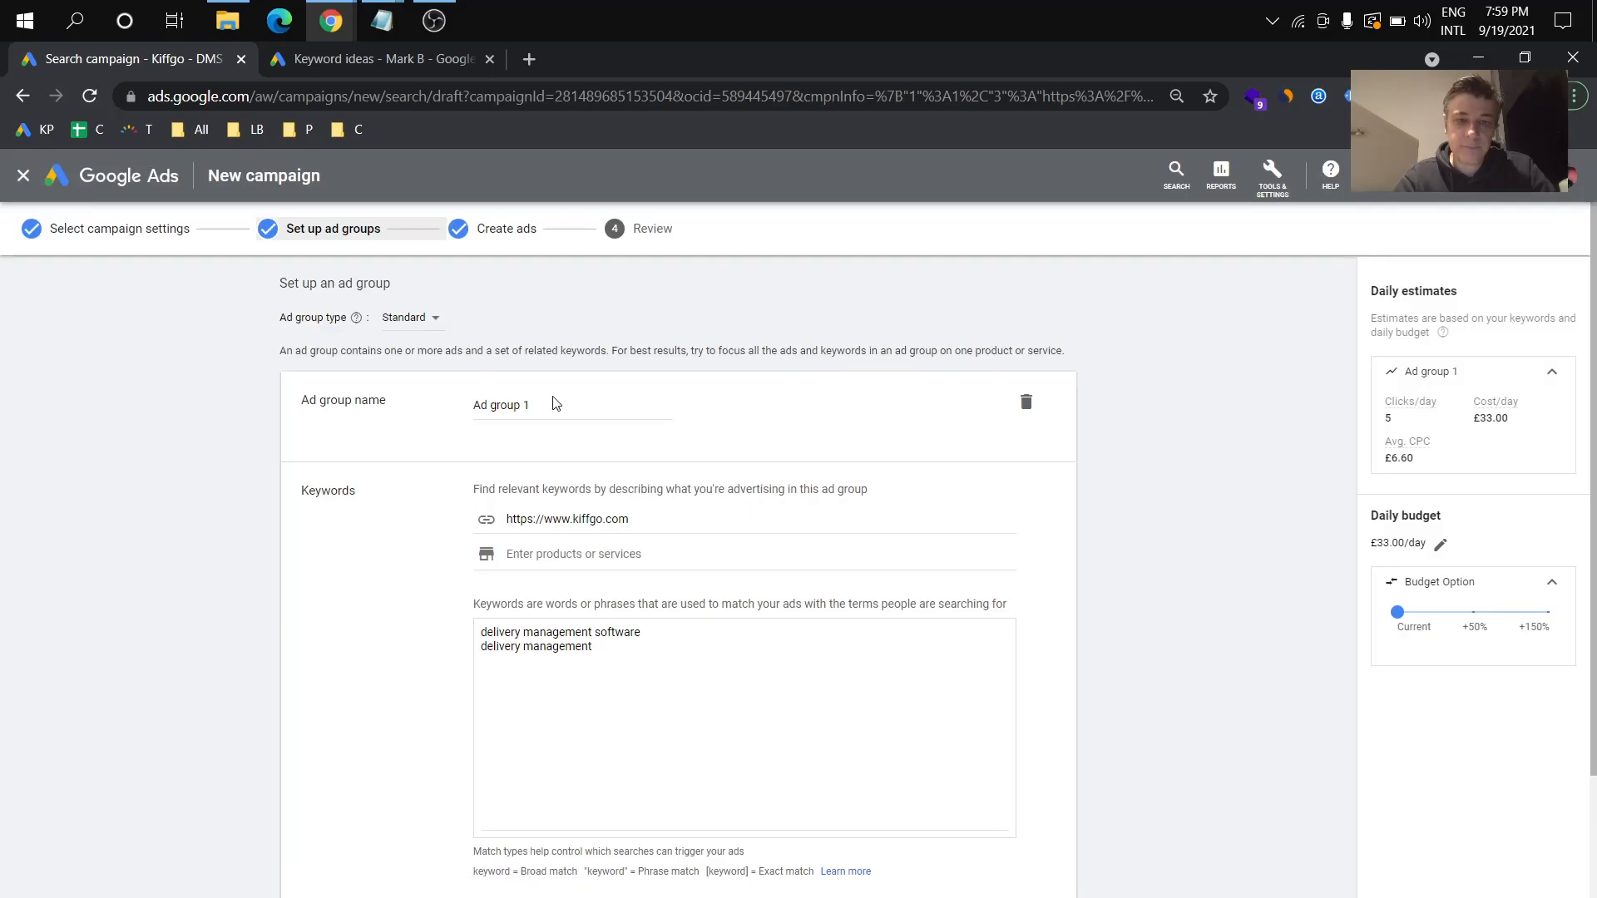
{"action": "left_click", "coordinate": [549, 407]}
{"action": "triple_click", "coordinate": [549, 407]}
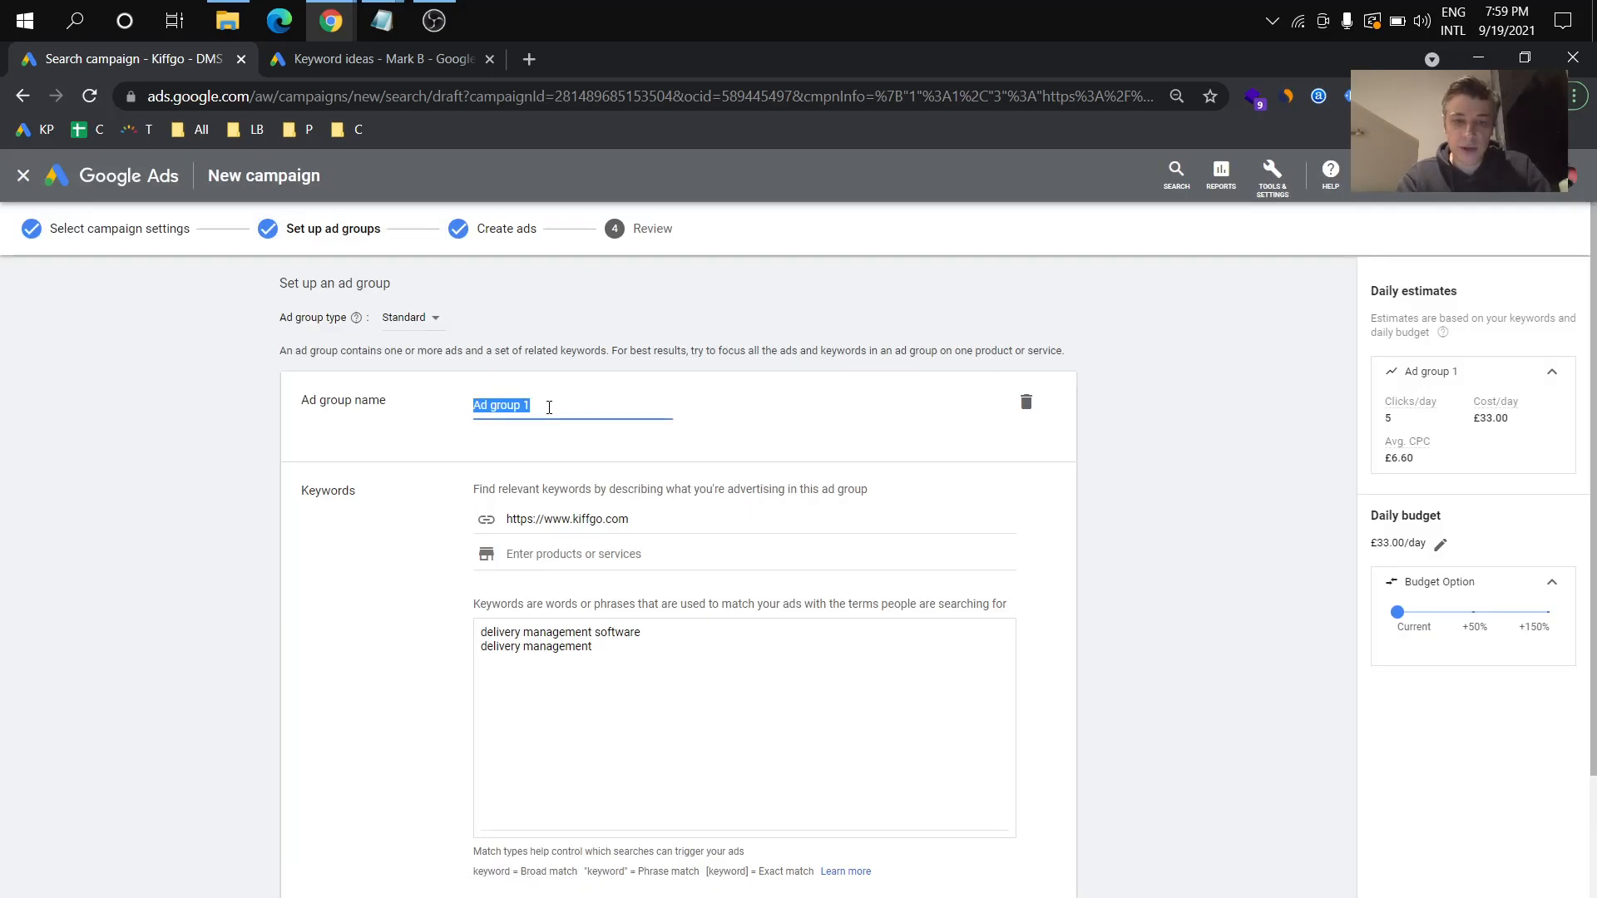
{"action": "left_click_drag", "start_coordinate": [593, 637], "coordinate": [438, 619]}
{"action": "key", "text": "ctrl+c"}
{"action": "triple_click", "coordinate": [555, 407]}
{"action": "key", "text": "ctrl+v"}
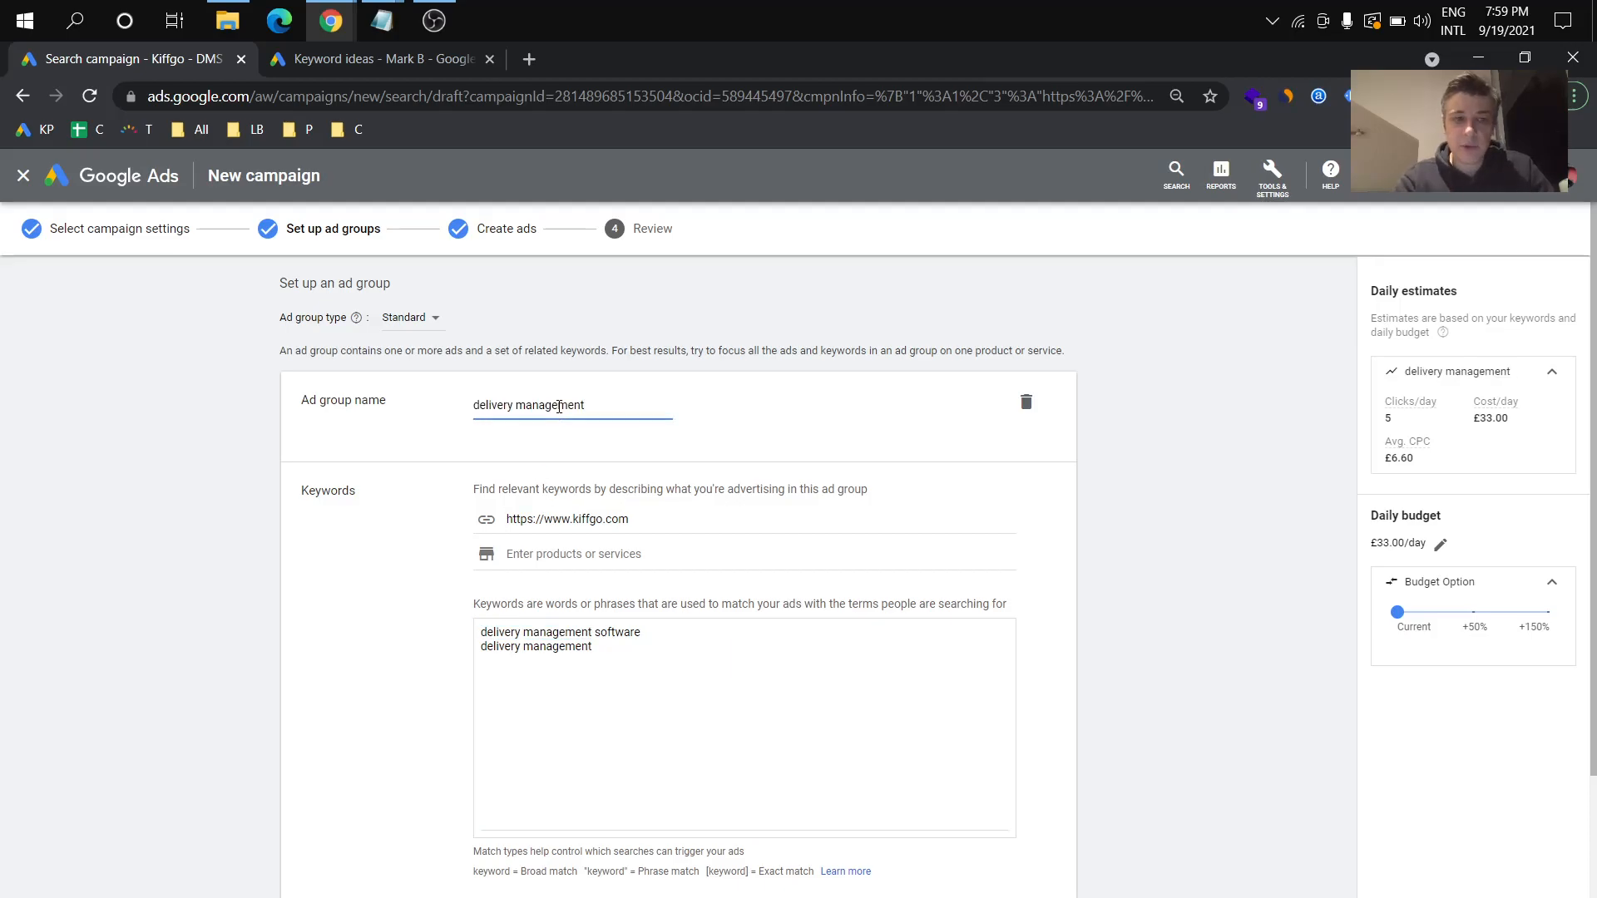
Step: Save the ad group and ads to reach the campaign review, and open the fix for the missing sitelink extension
{"action": "scroll", "coordinate": [423, 510], "scroll_direction": "down", "scroll_amount": 2}
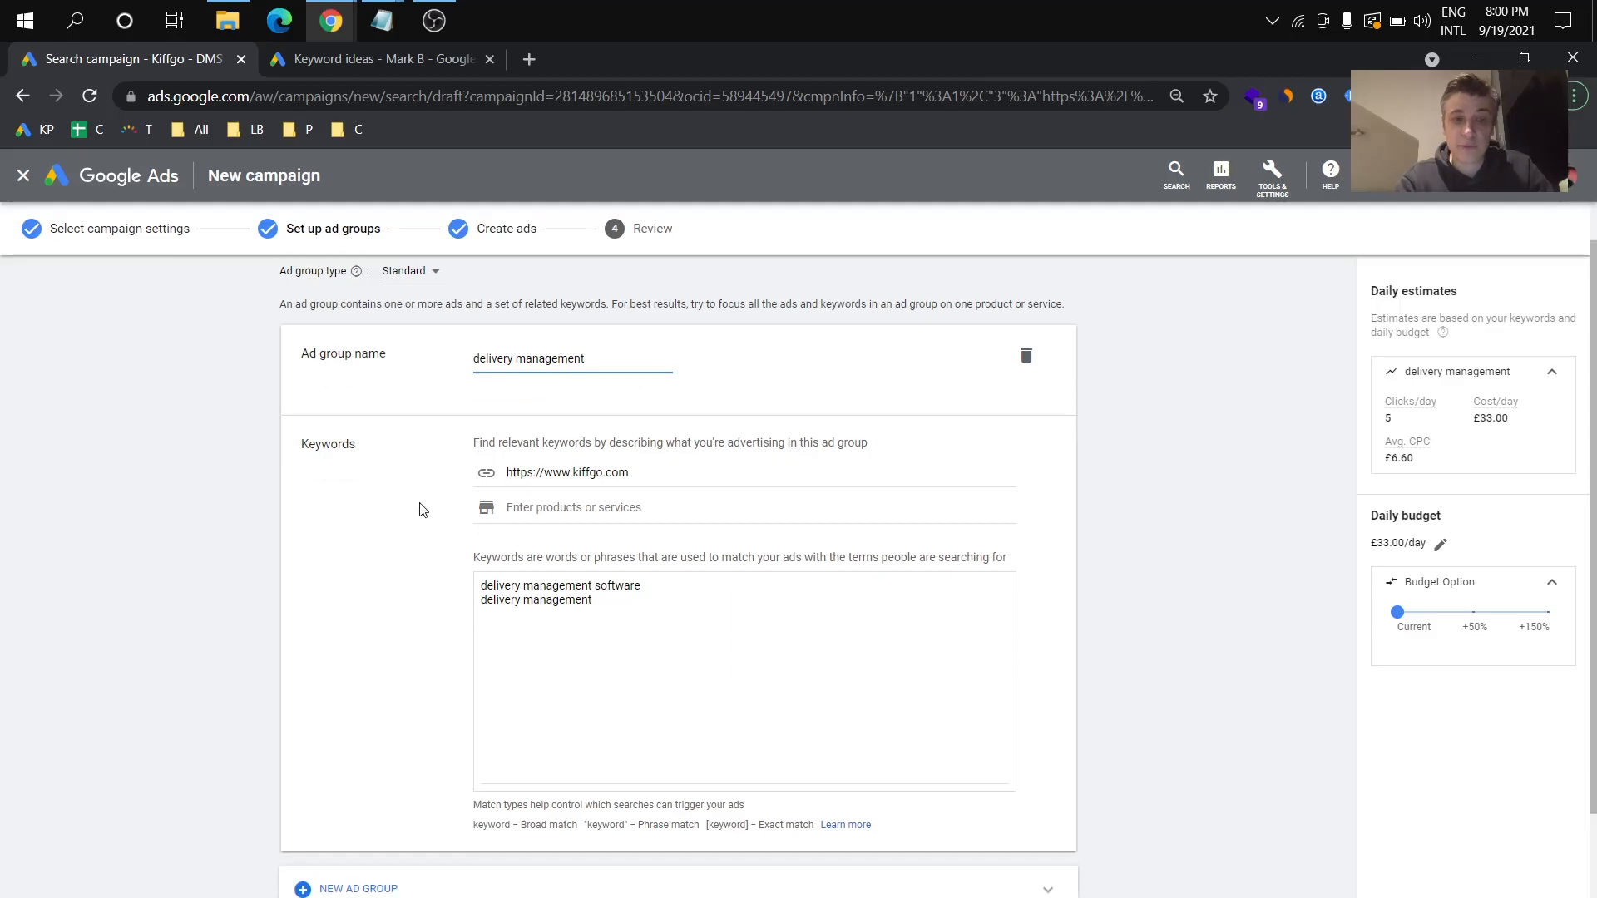
{"action": "left_click", "coordinate": [411, 854]}
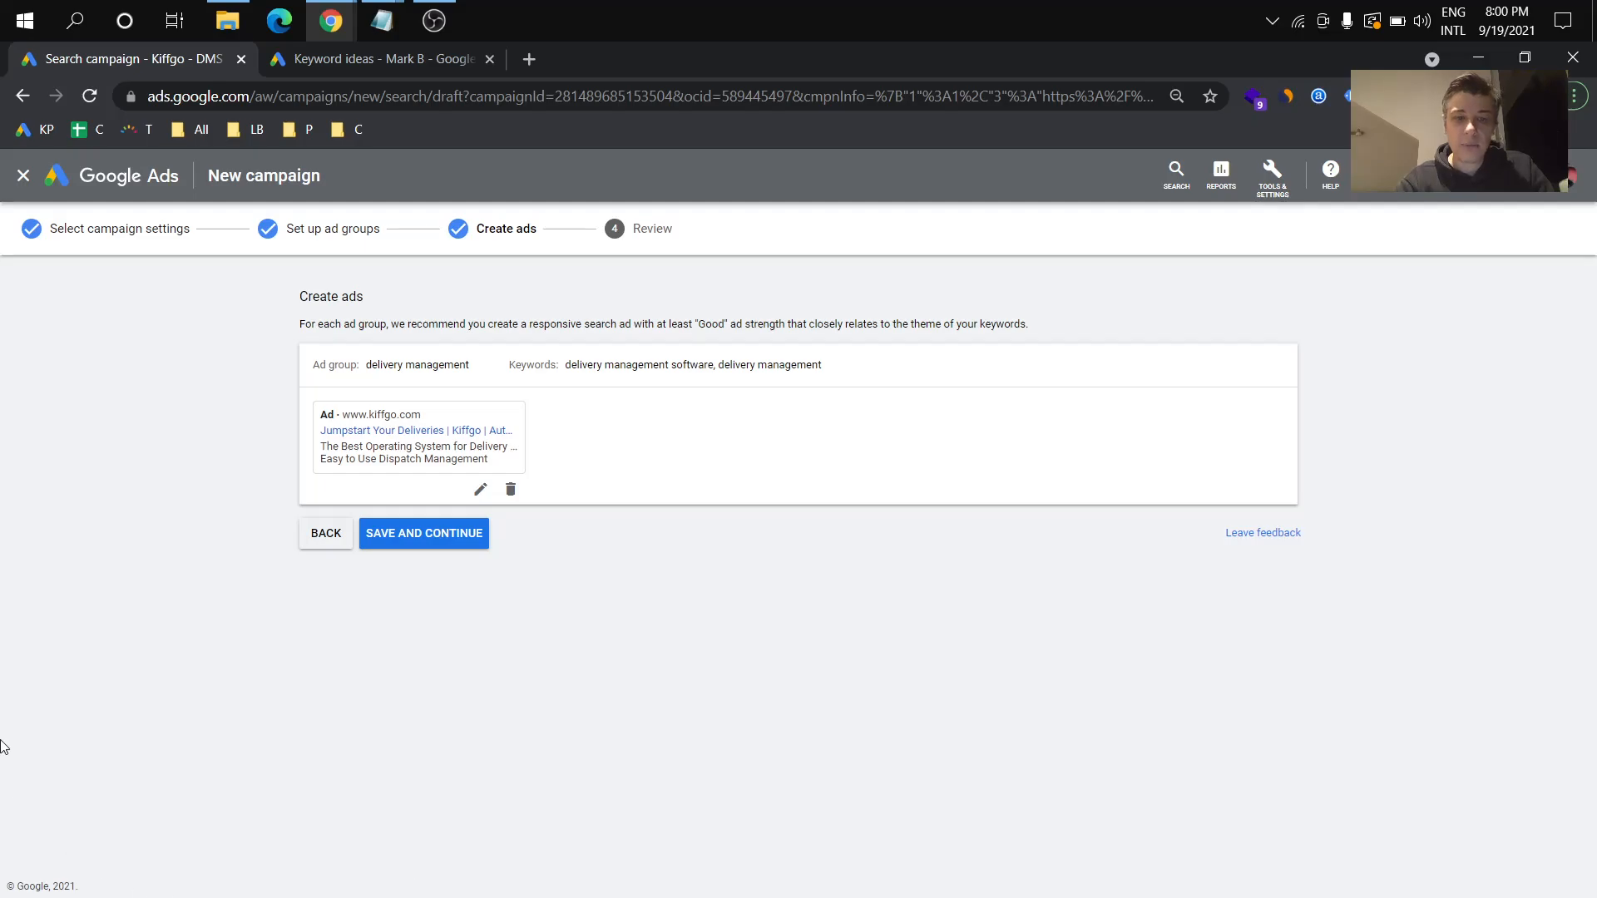
{"action": "left_click", "coordinate": [445, 534]}
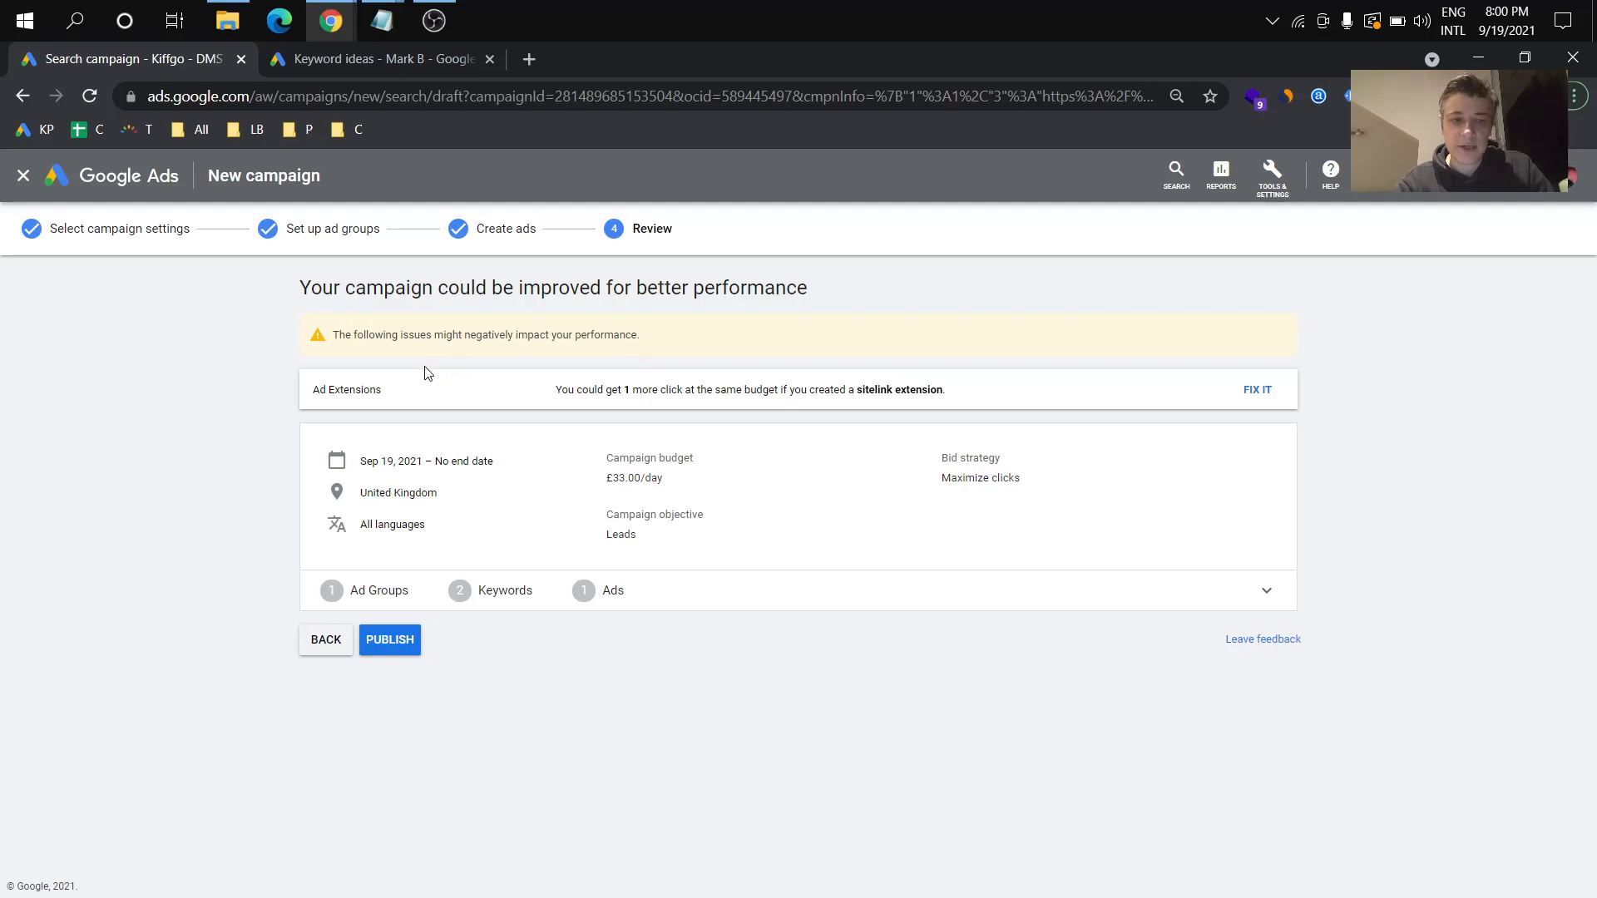
{"action": "left_click_drag", "start_coordinate": [345, 333], "coordinate": [495, 337]}
{"action": "left_click", "coordinate": [496, 339]}
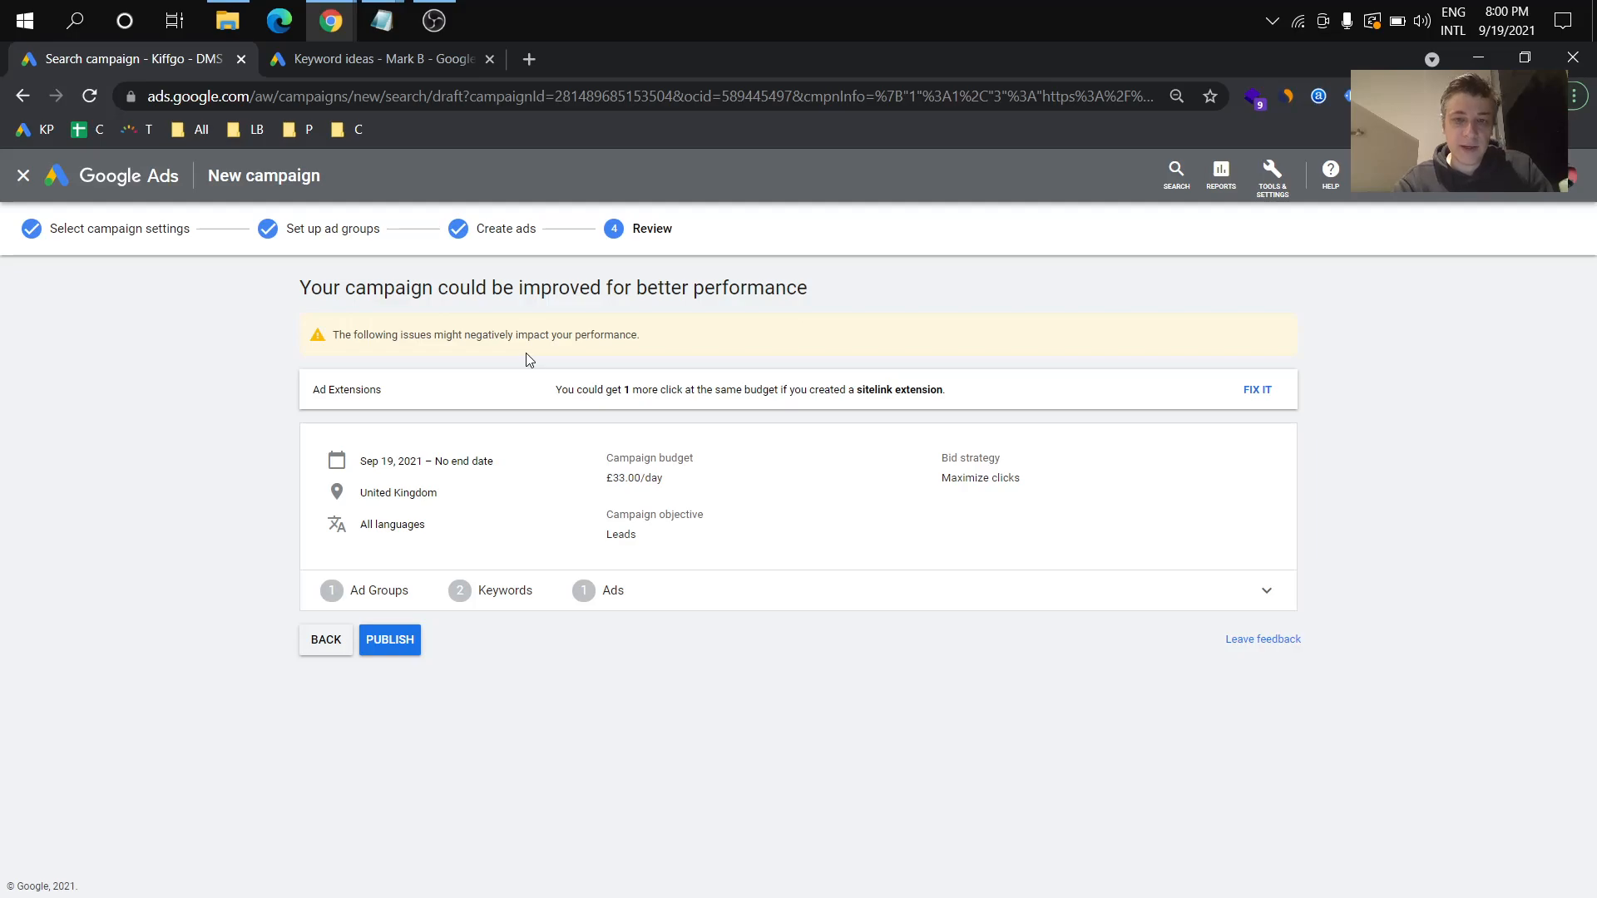
{"action": "left_click_drag", "start_coordinate": [857, 392], "coordinate": [928, 391]}
{"action": "left_click", "coordinate": [928, 391]}
{"action": "left_click", "coordinate": [1263, 390]}
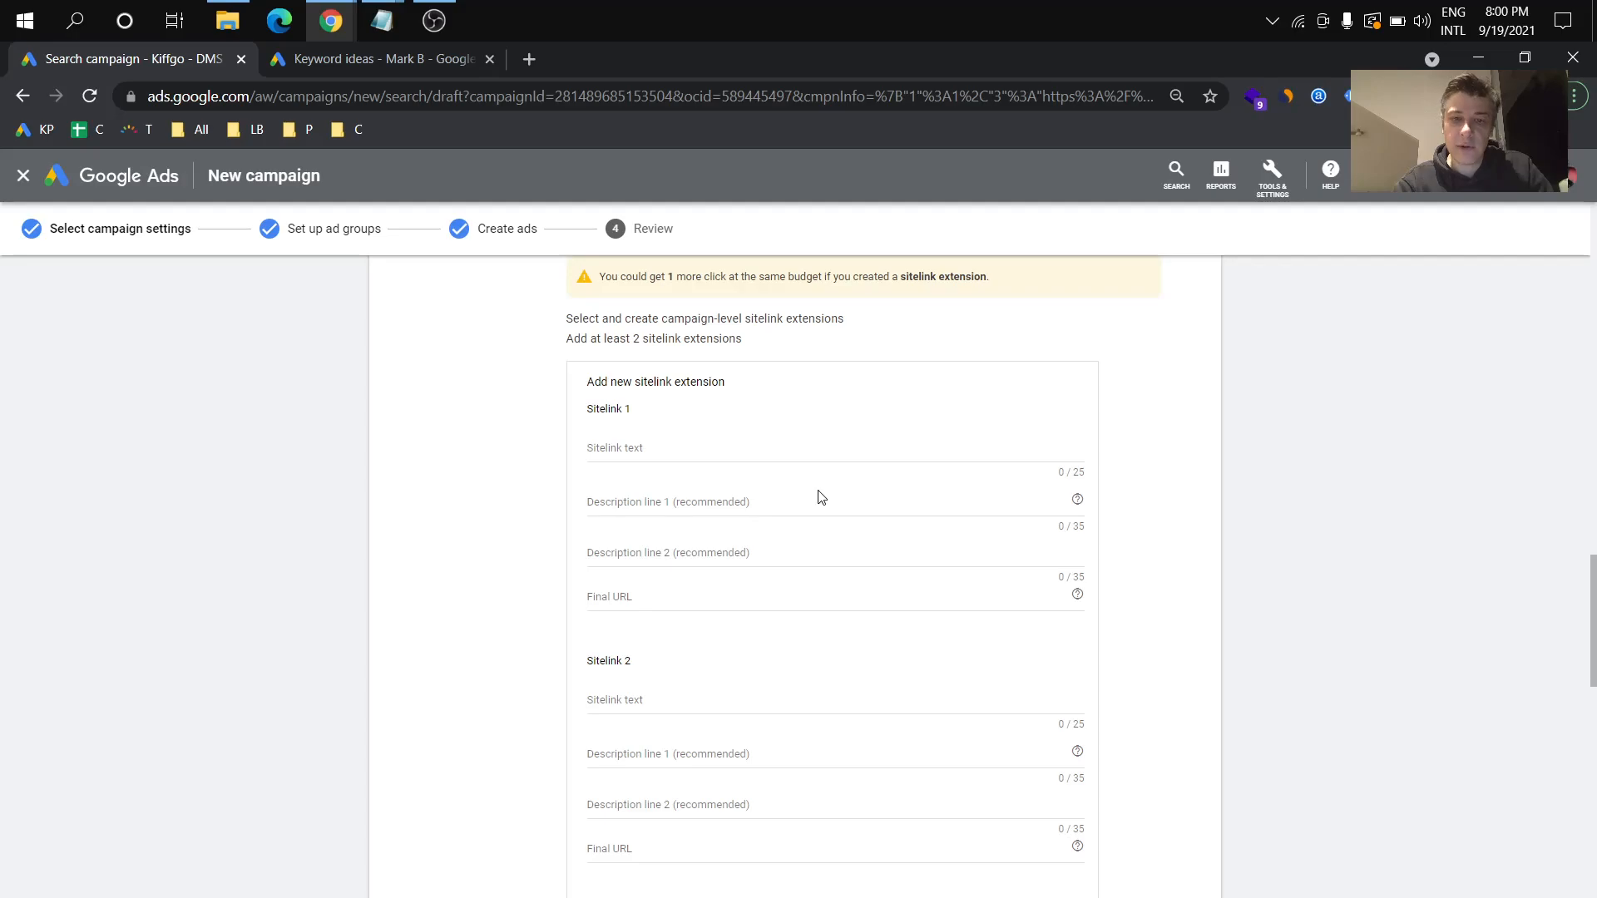
{"action": "left_click", "coordinate": [653, 470]}
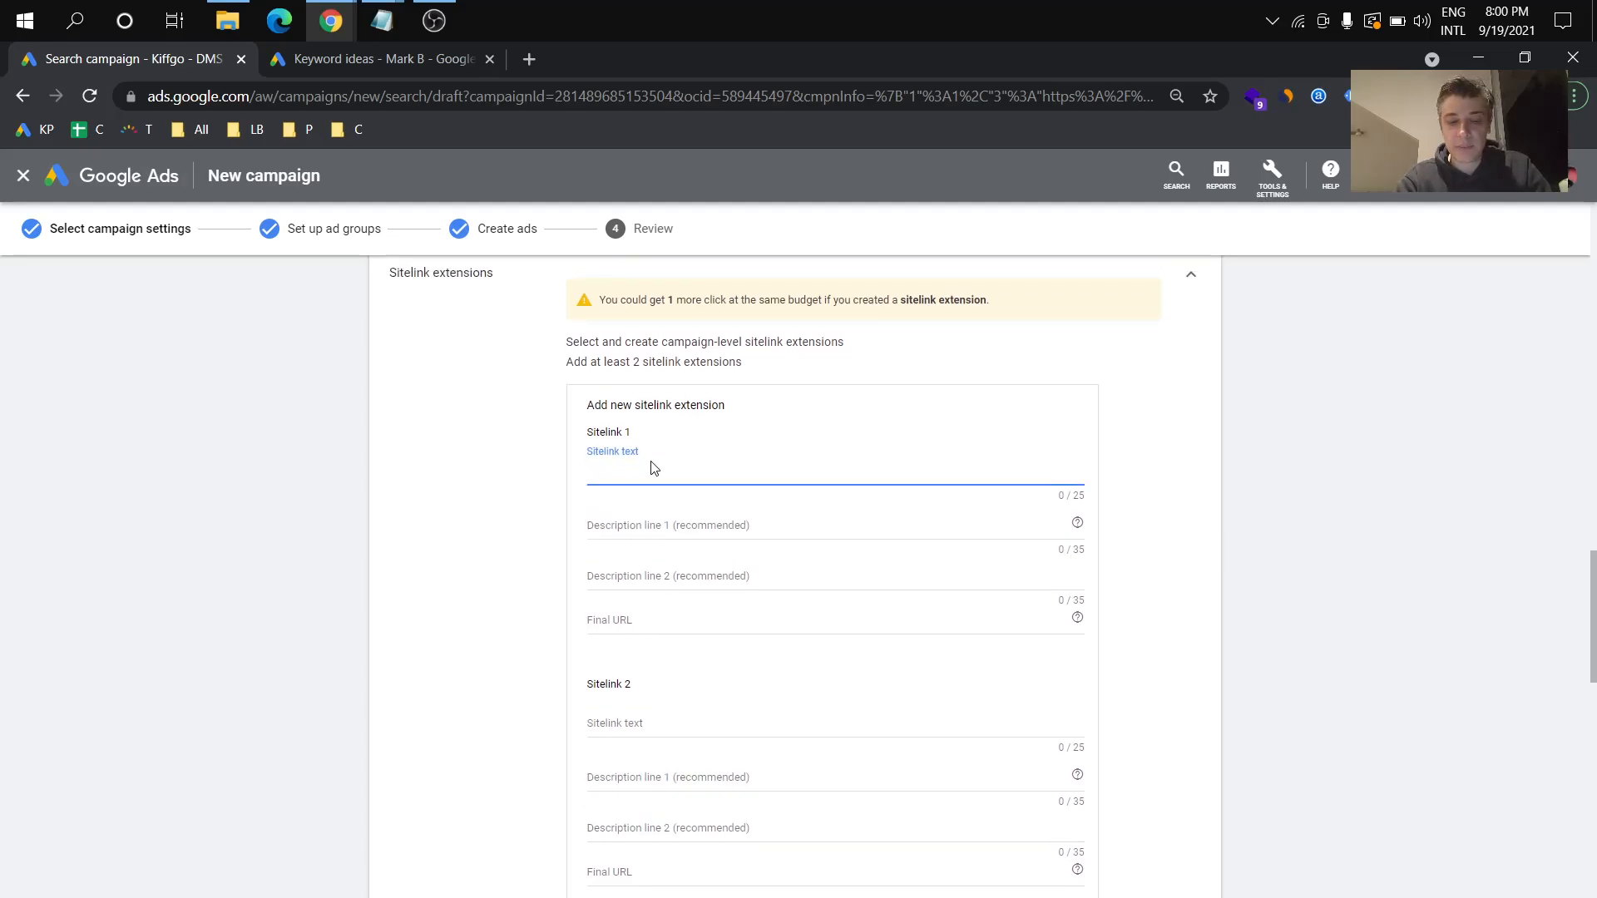
{"action": "type", "text": "Start Free Trial"}
{"action": "key", "text": "Tab"}
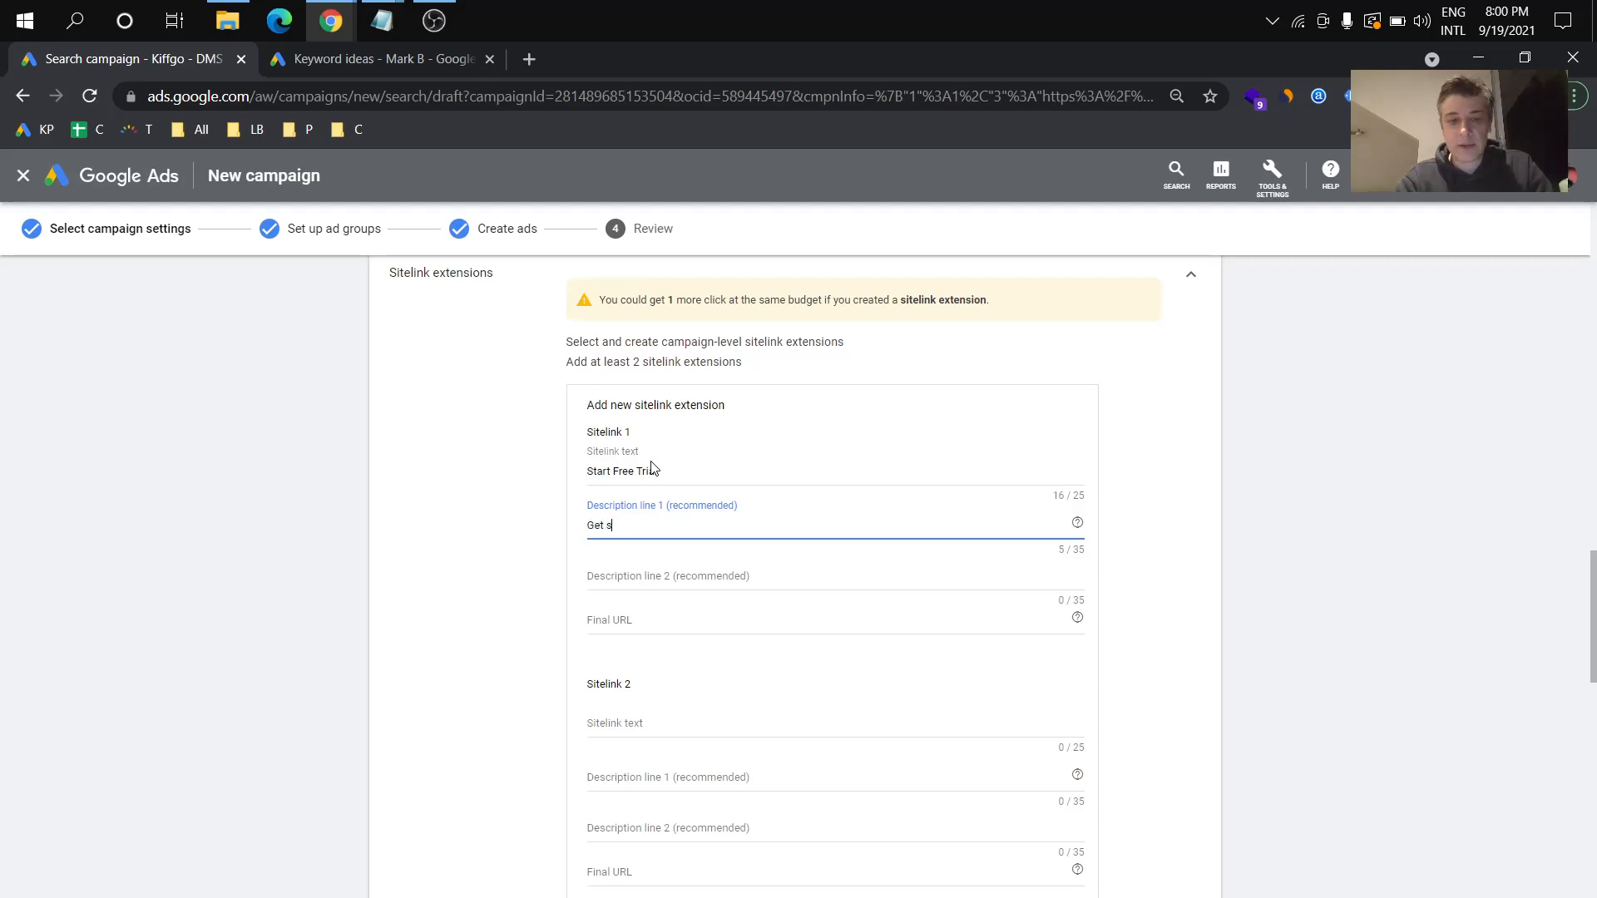
{"action": "type", "text": "Get started today."}
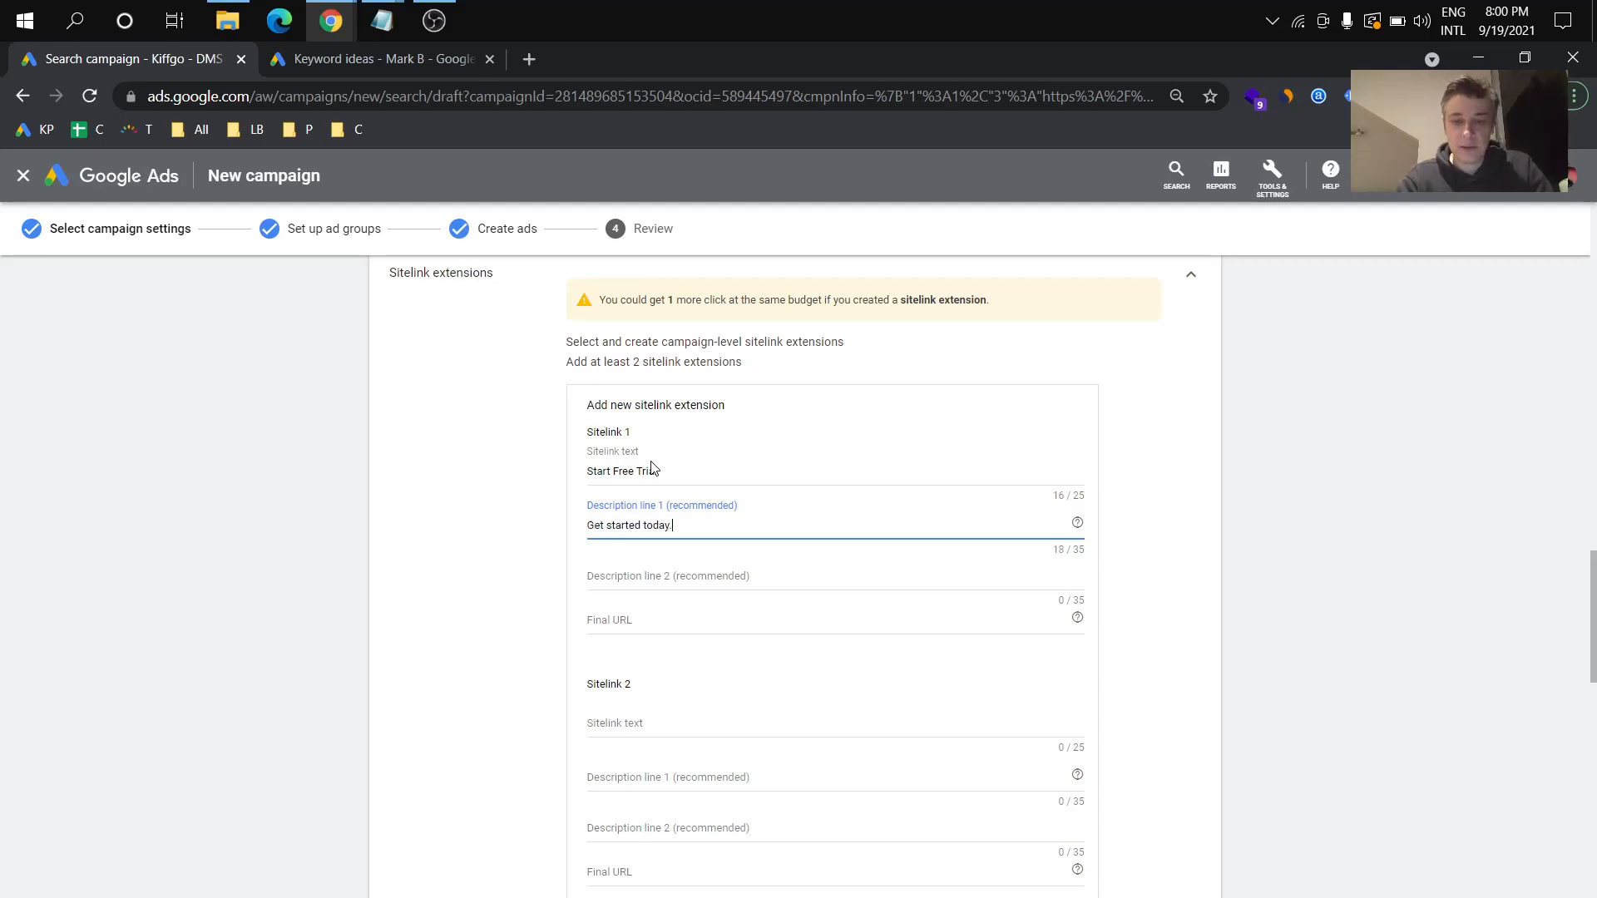
{"action": "key", "text": "Tab"}
{"action": "key", "text": "Tab"}
{"action": "type", "text": "No credit c"}
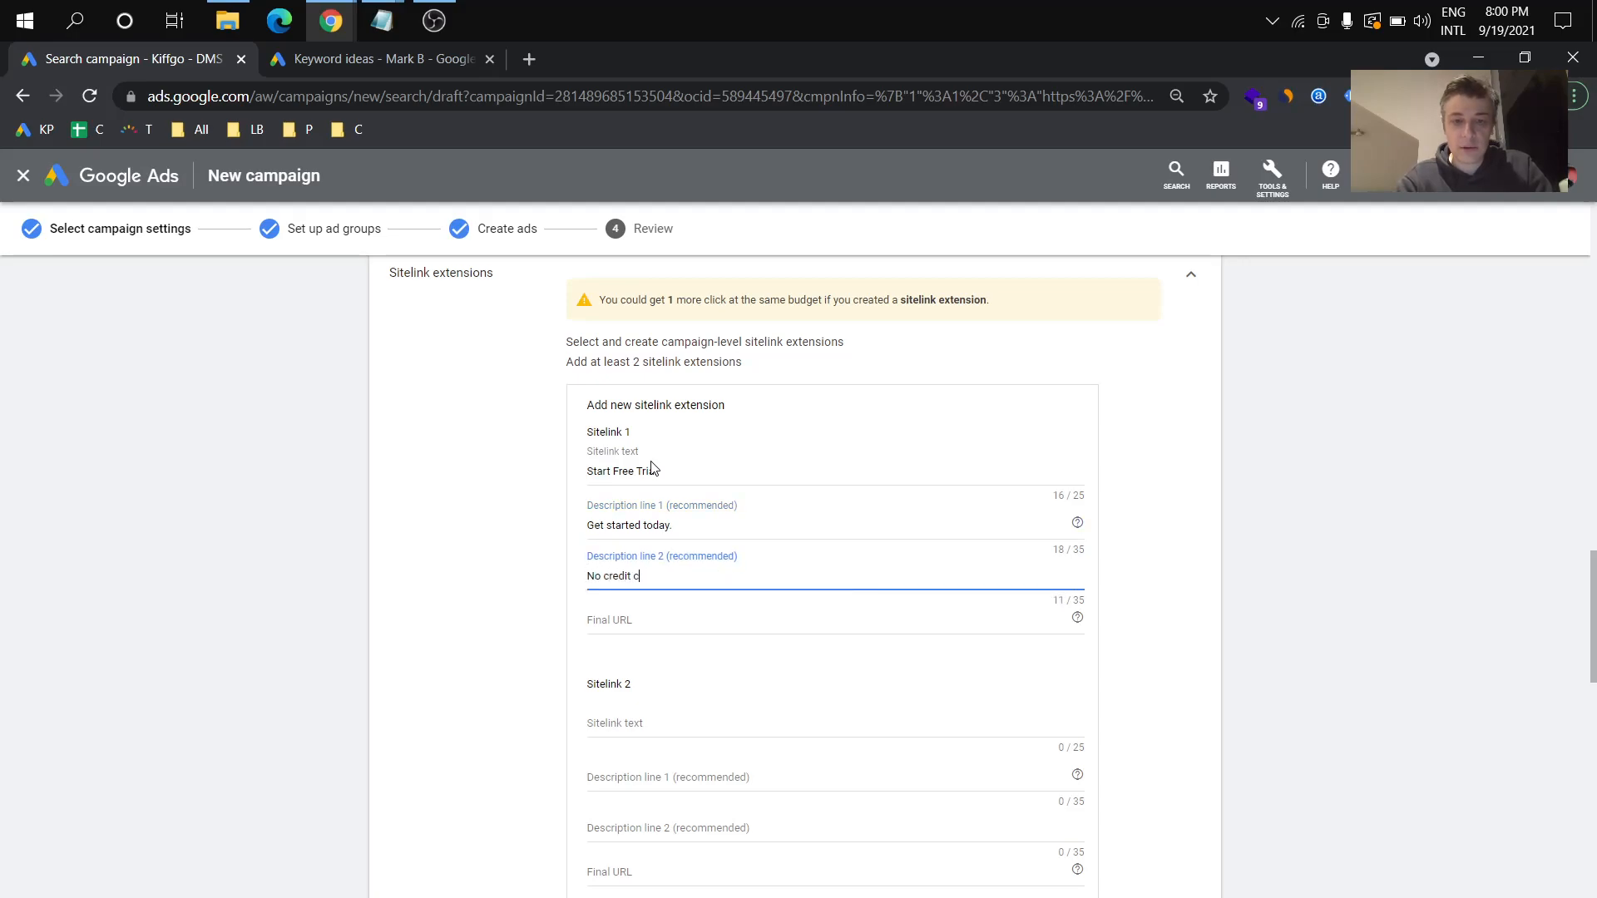
{"action": "type", "text": "ard required"}
{"action": "key", "text": "Tab"}
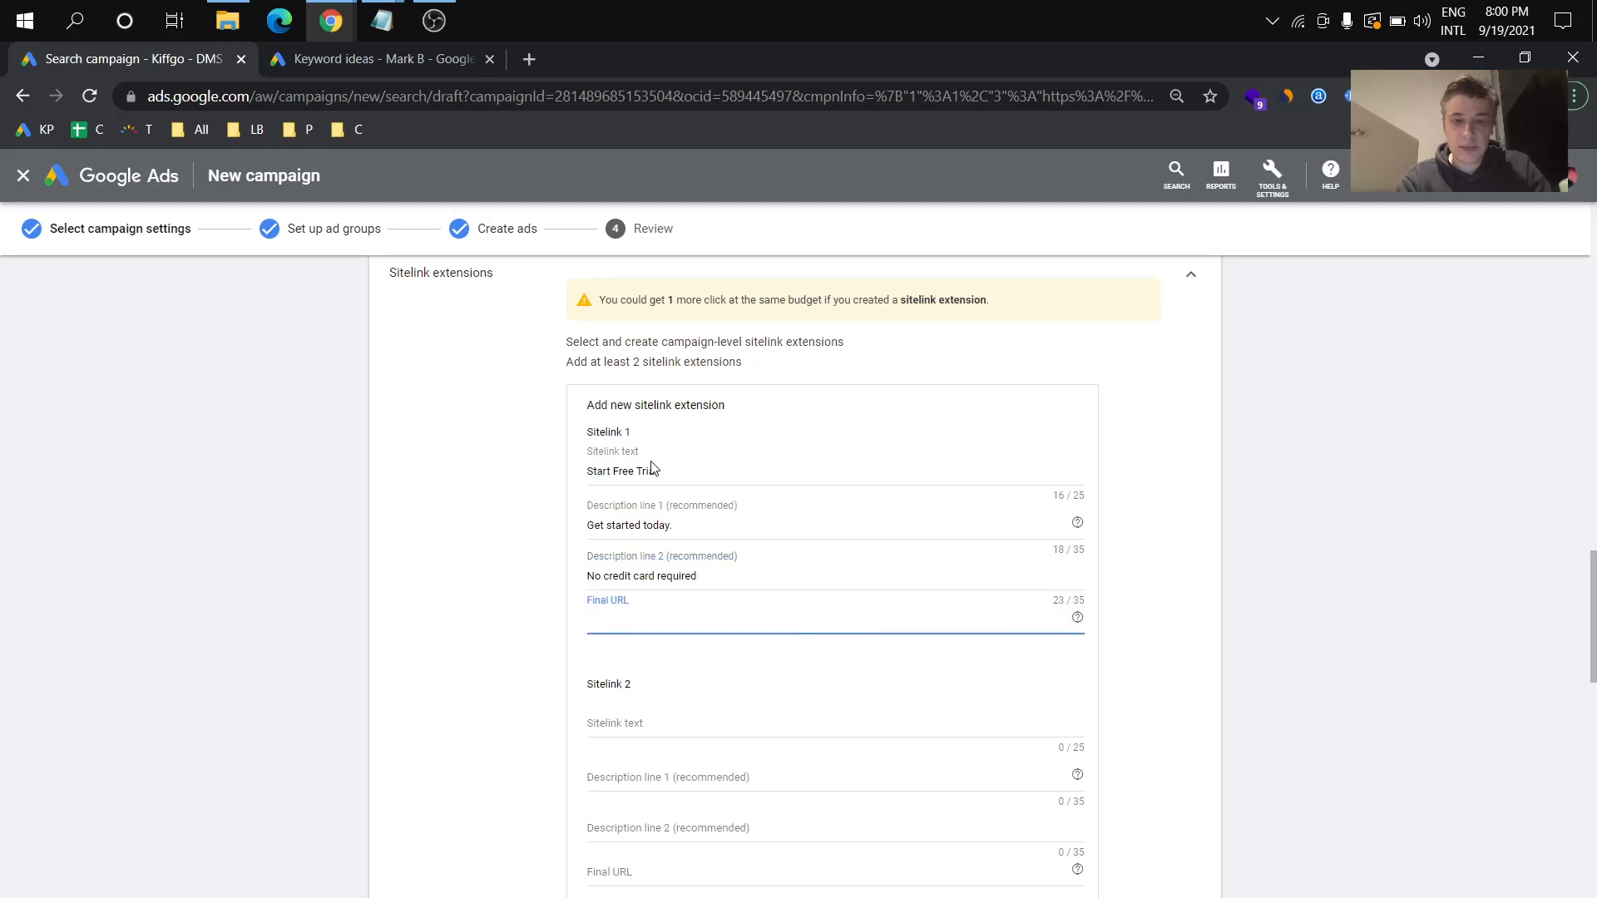
{"action": "type", "text": "https://www"}
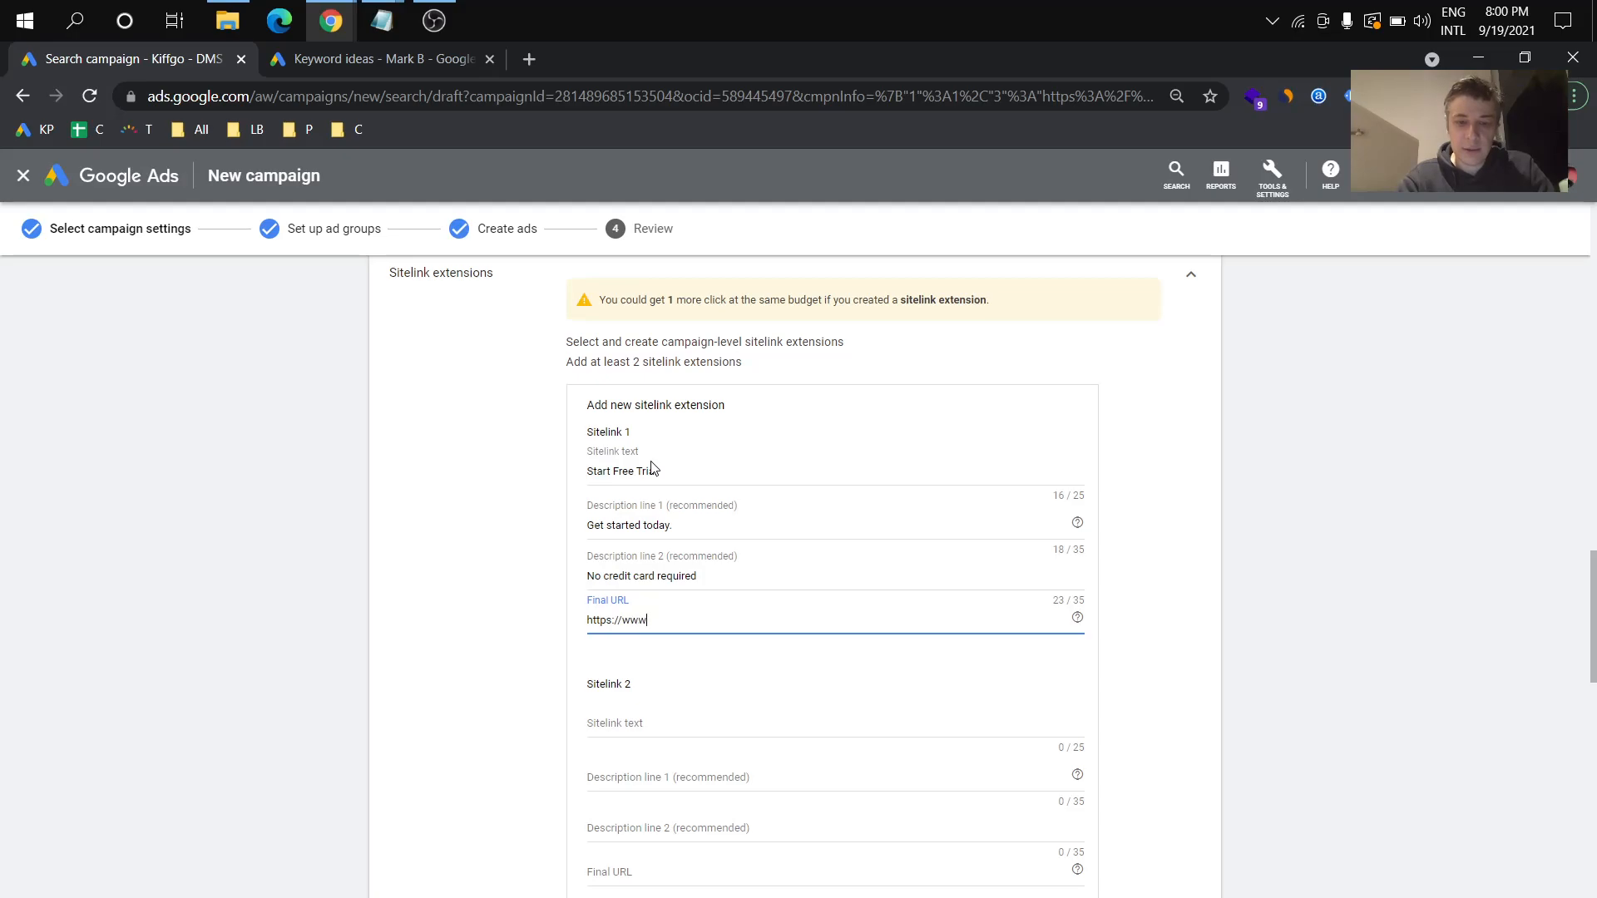
{"action": "type", "text": ".kiffgo.com"}
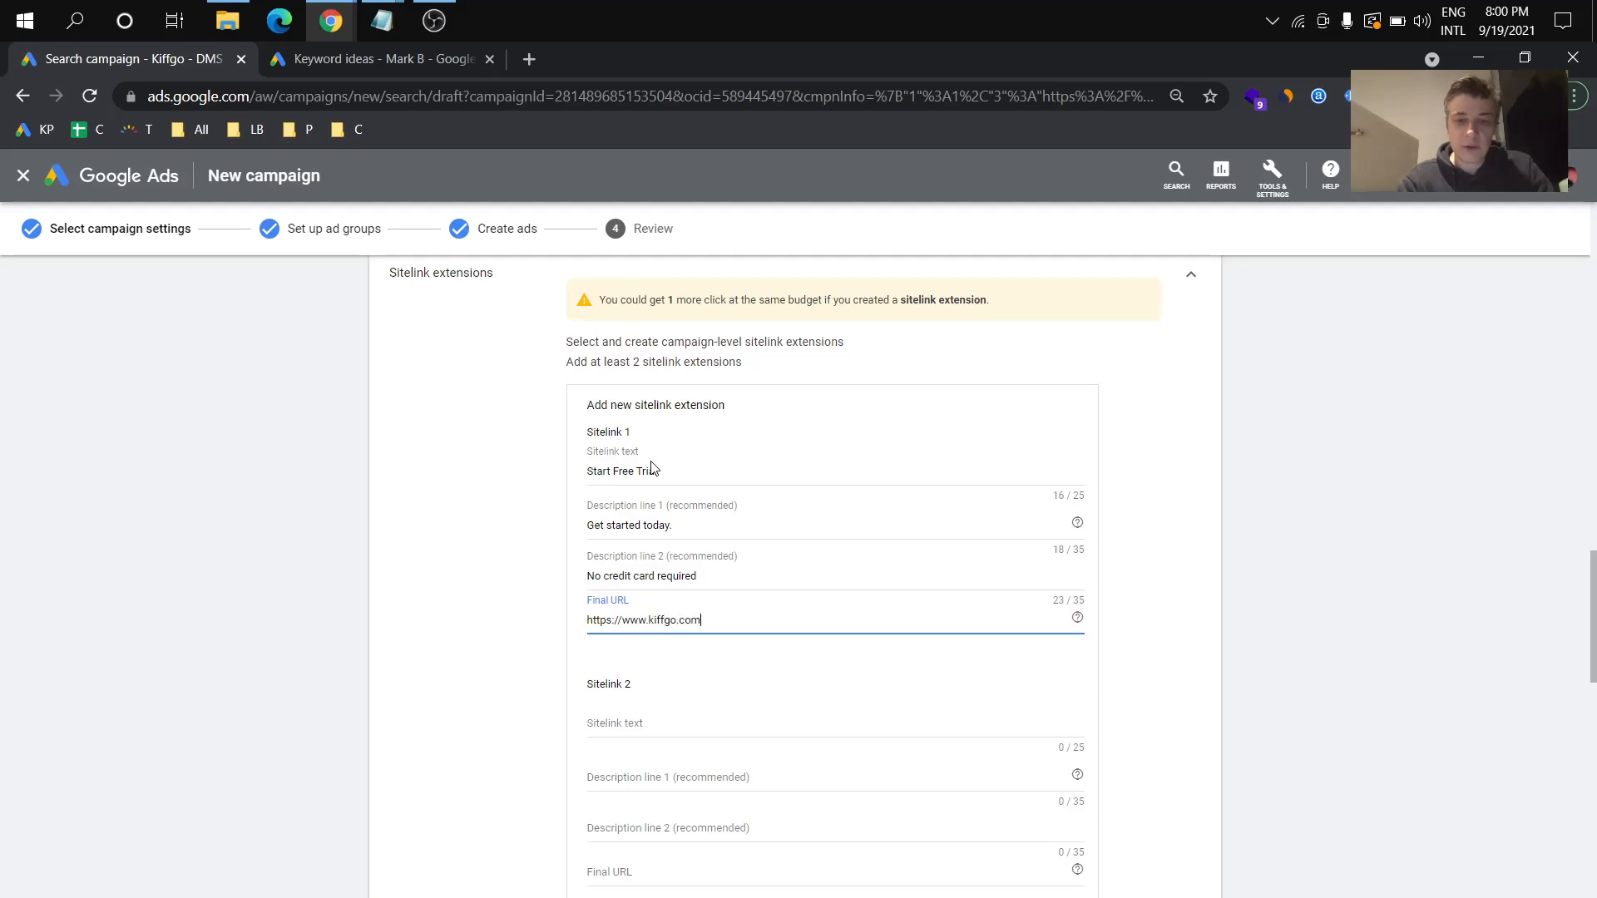
Step: Set the sitelink 2 text to "Delivery Management SAAS", keeping it within the 25-character limit
{"action": "left_click", "coordinate": [641, 724]}
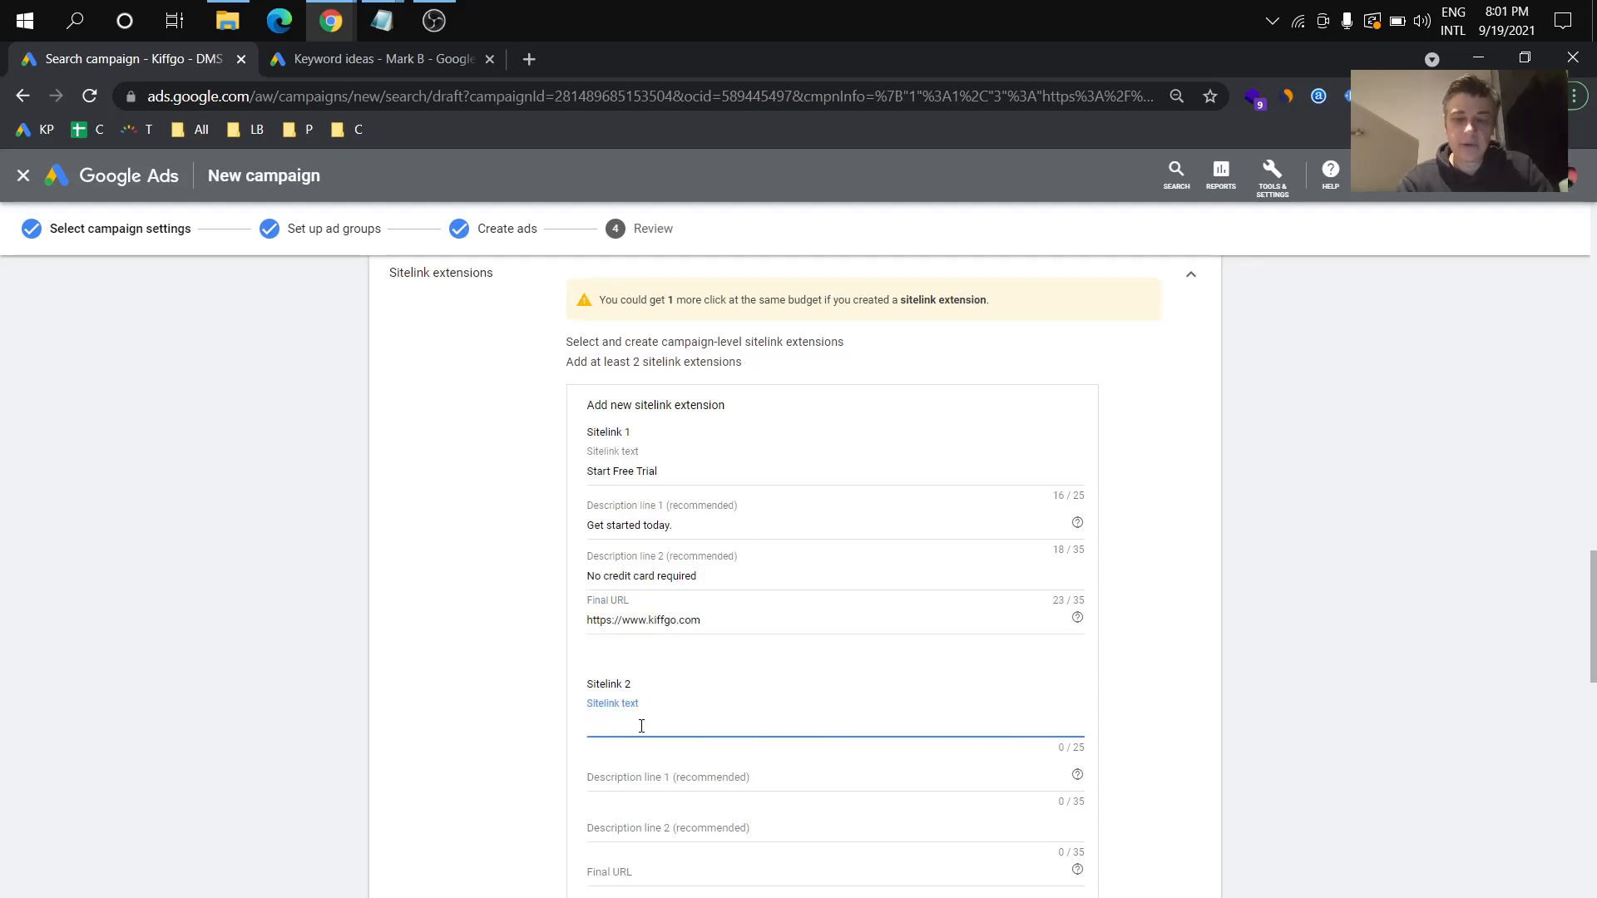
{"action": "scroll", "coordinate": [642, 730], "scroll_direction": "down", "scroll_amount": 2}
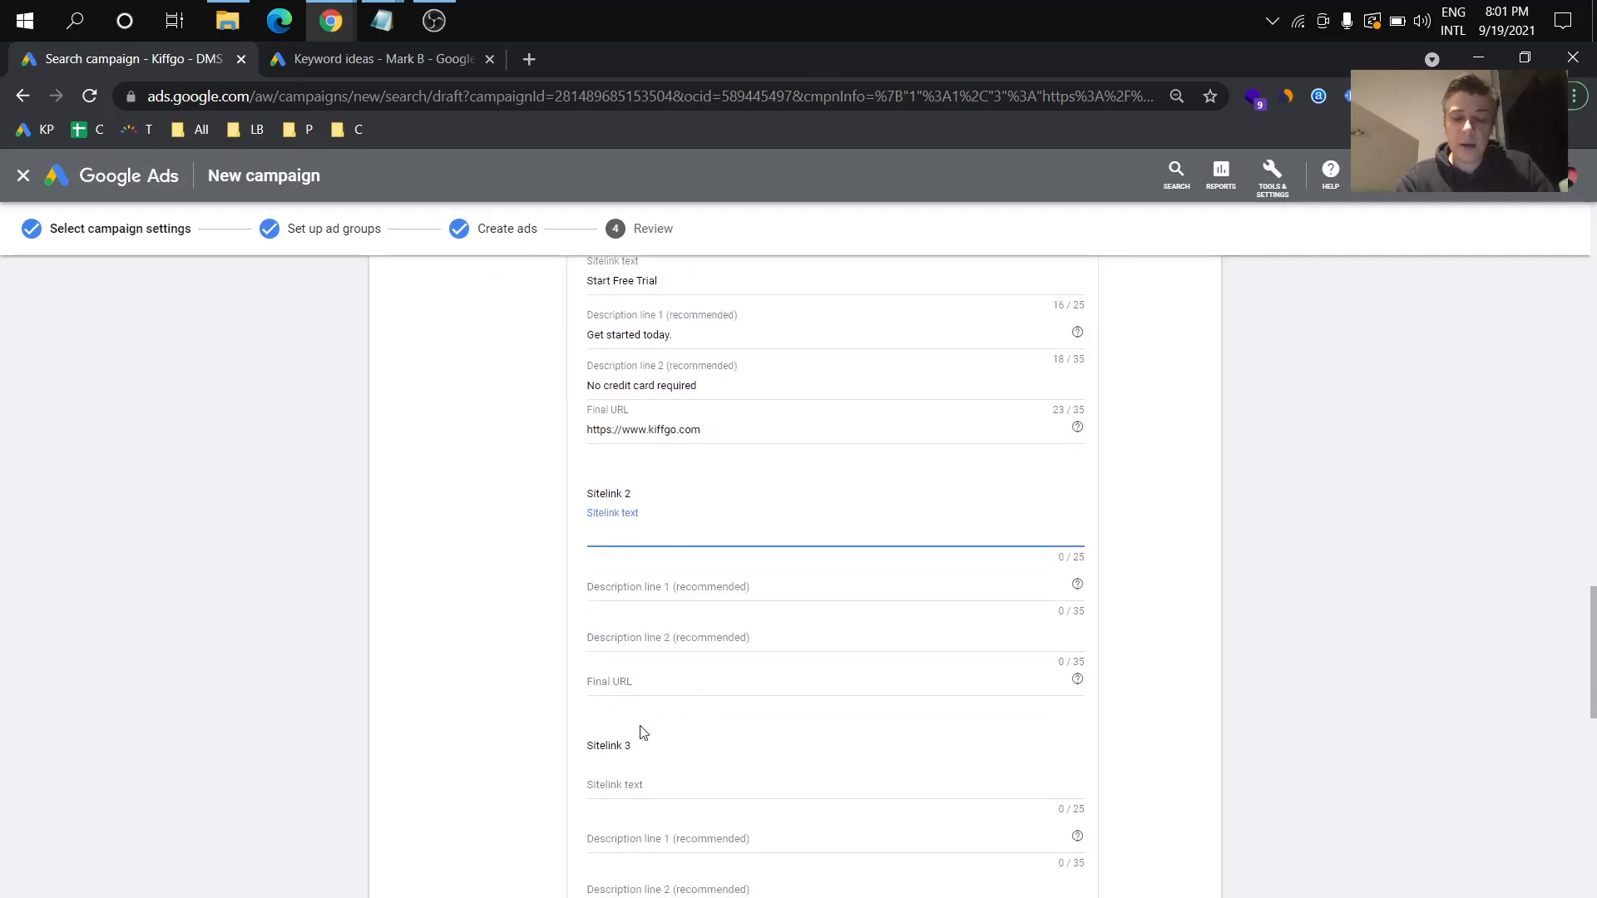
{"action": "type", "text": "Deve"}
{"action": "type", "text": "very Management So"}
{"action": "type", "text": "ftware"}
{"action": "key", "text": "Tab"}
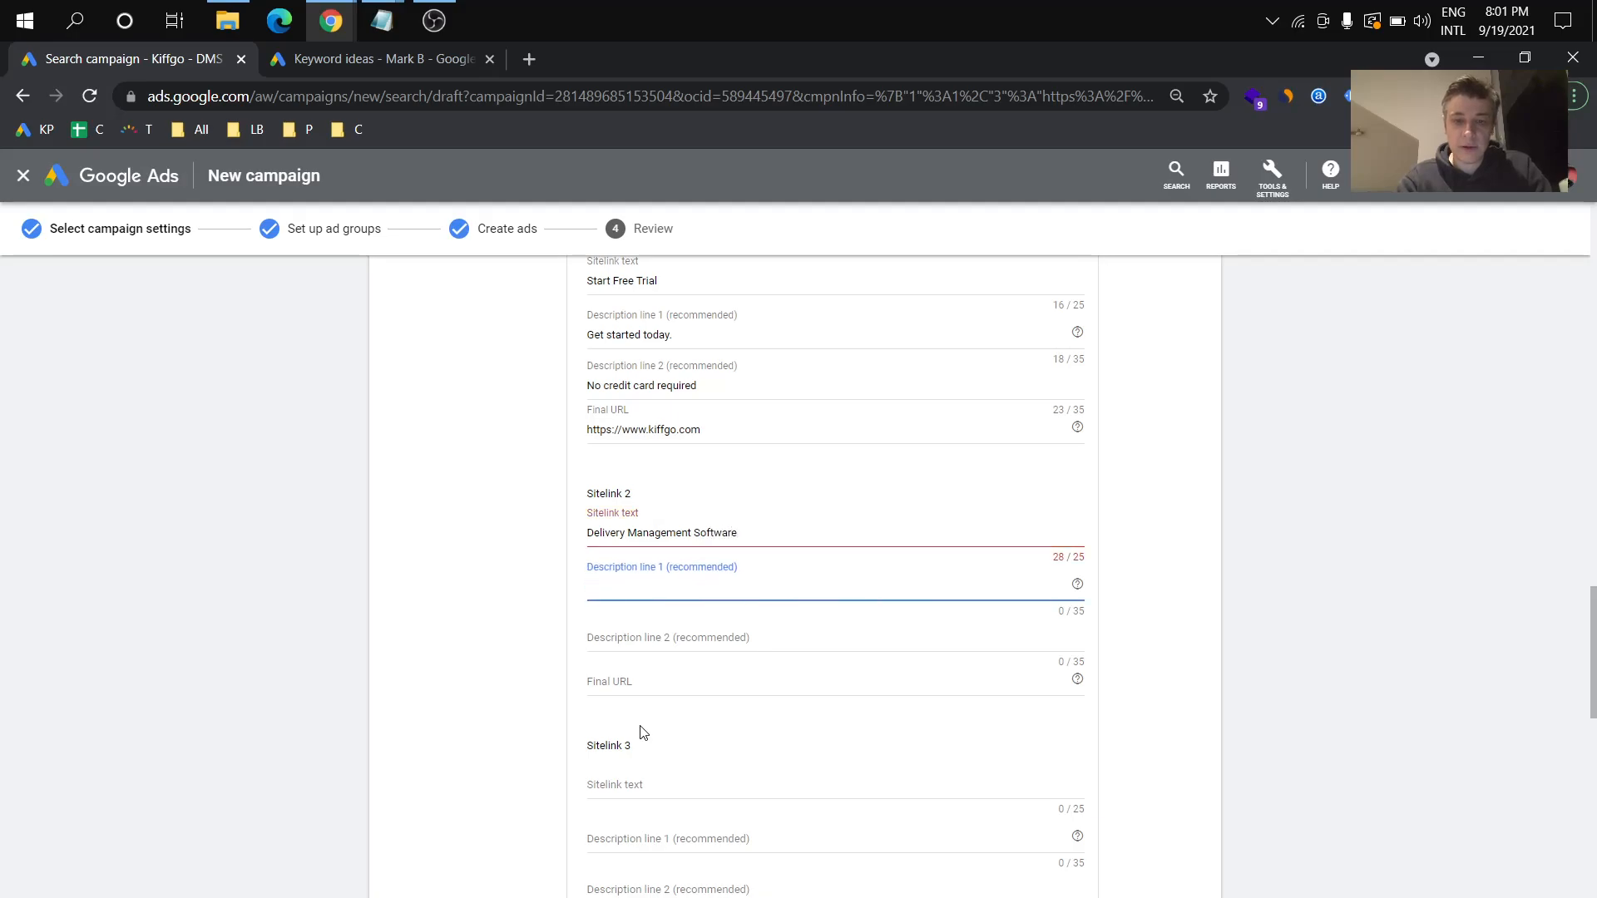
{"action": "double_click", "coordinate": [791, 537]}
{"action": "type", "text": "SAAS"}
Step: Enter "Get started today." as description line 1 of sitelink 2
{"action": "left_click", "coordinate": [721, 580]}
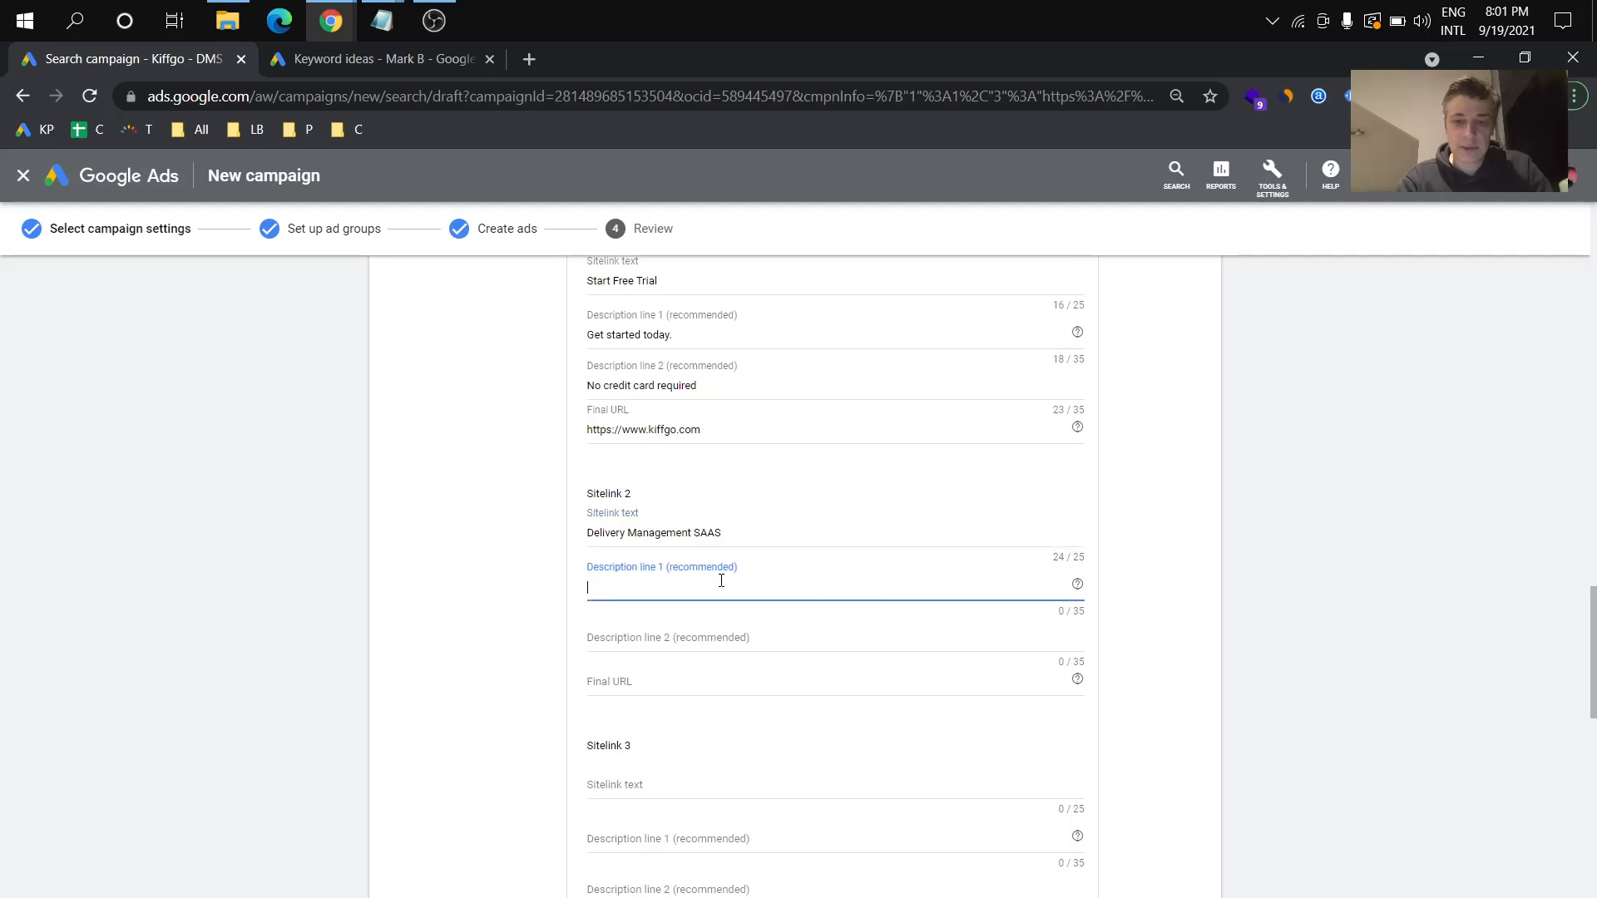
{"action": "type", "text": "Easily"}
{"action": "key", "text": "ctrl+a"}
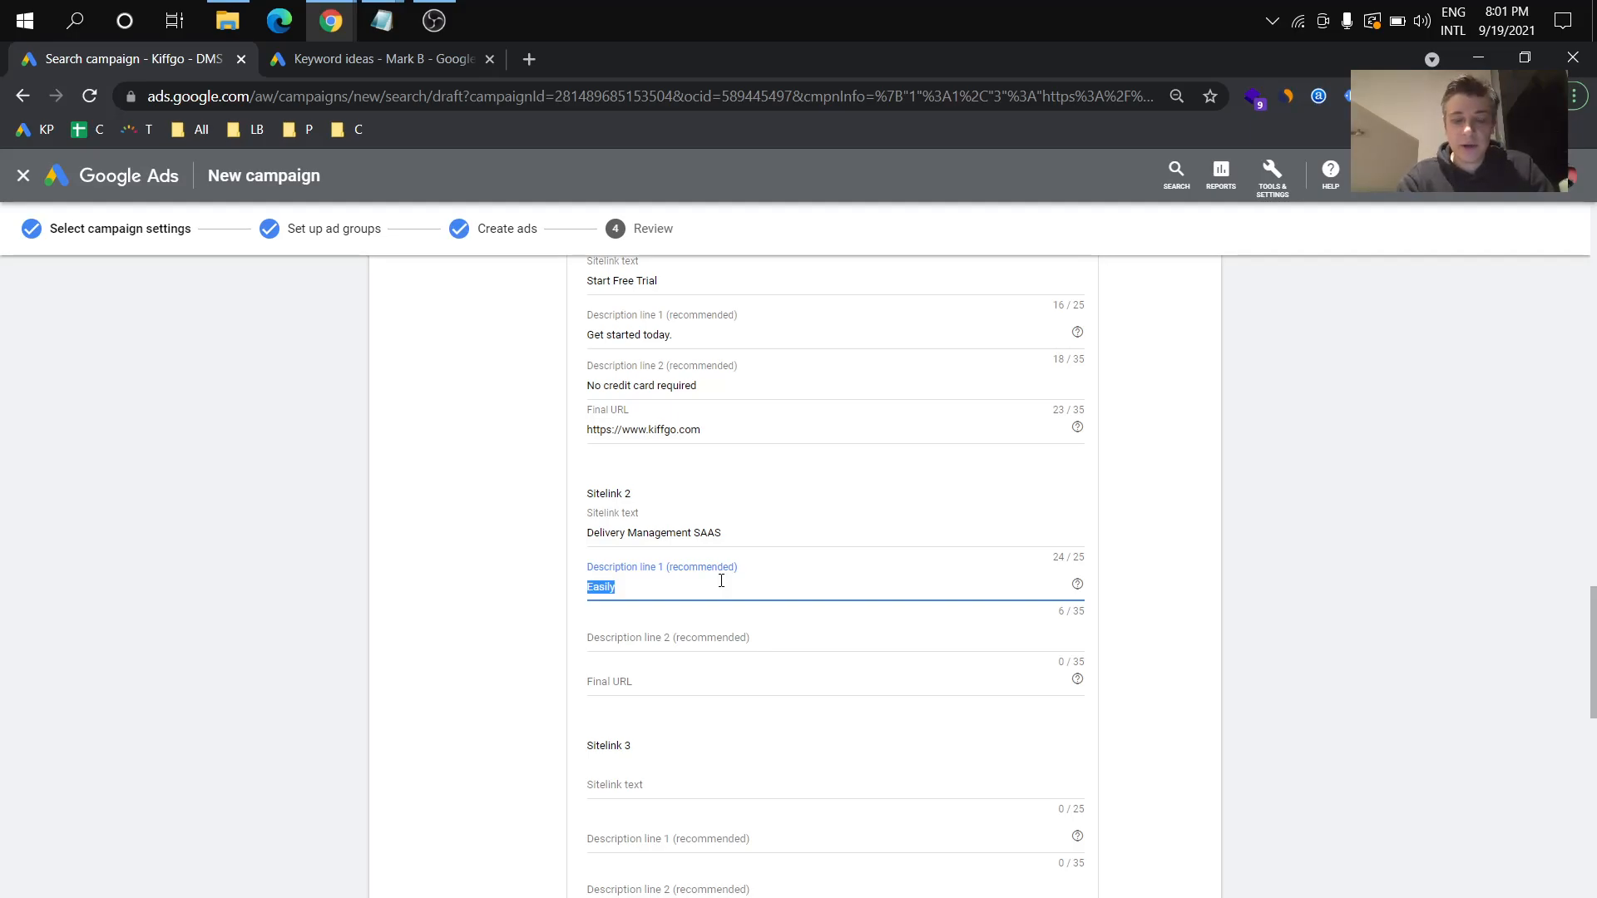
{"action": "type", "text": "Get "}
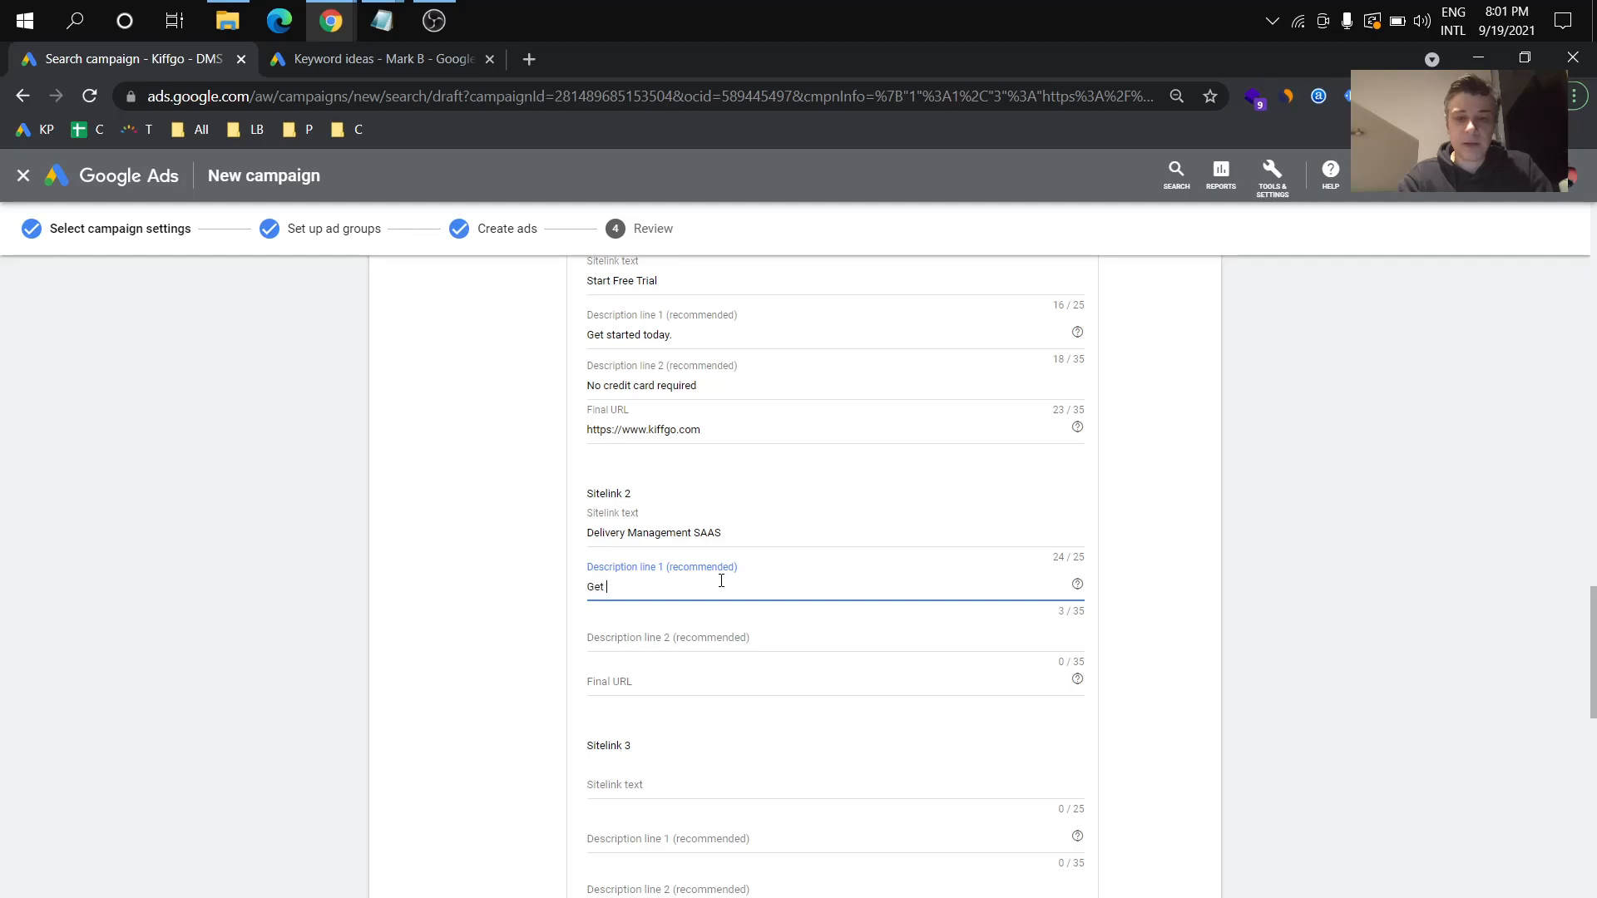
{"action": "type", "text": "sta"}
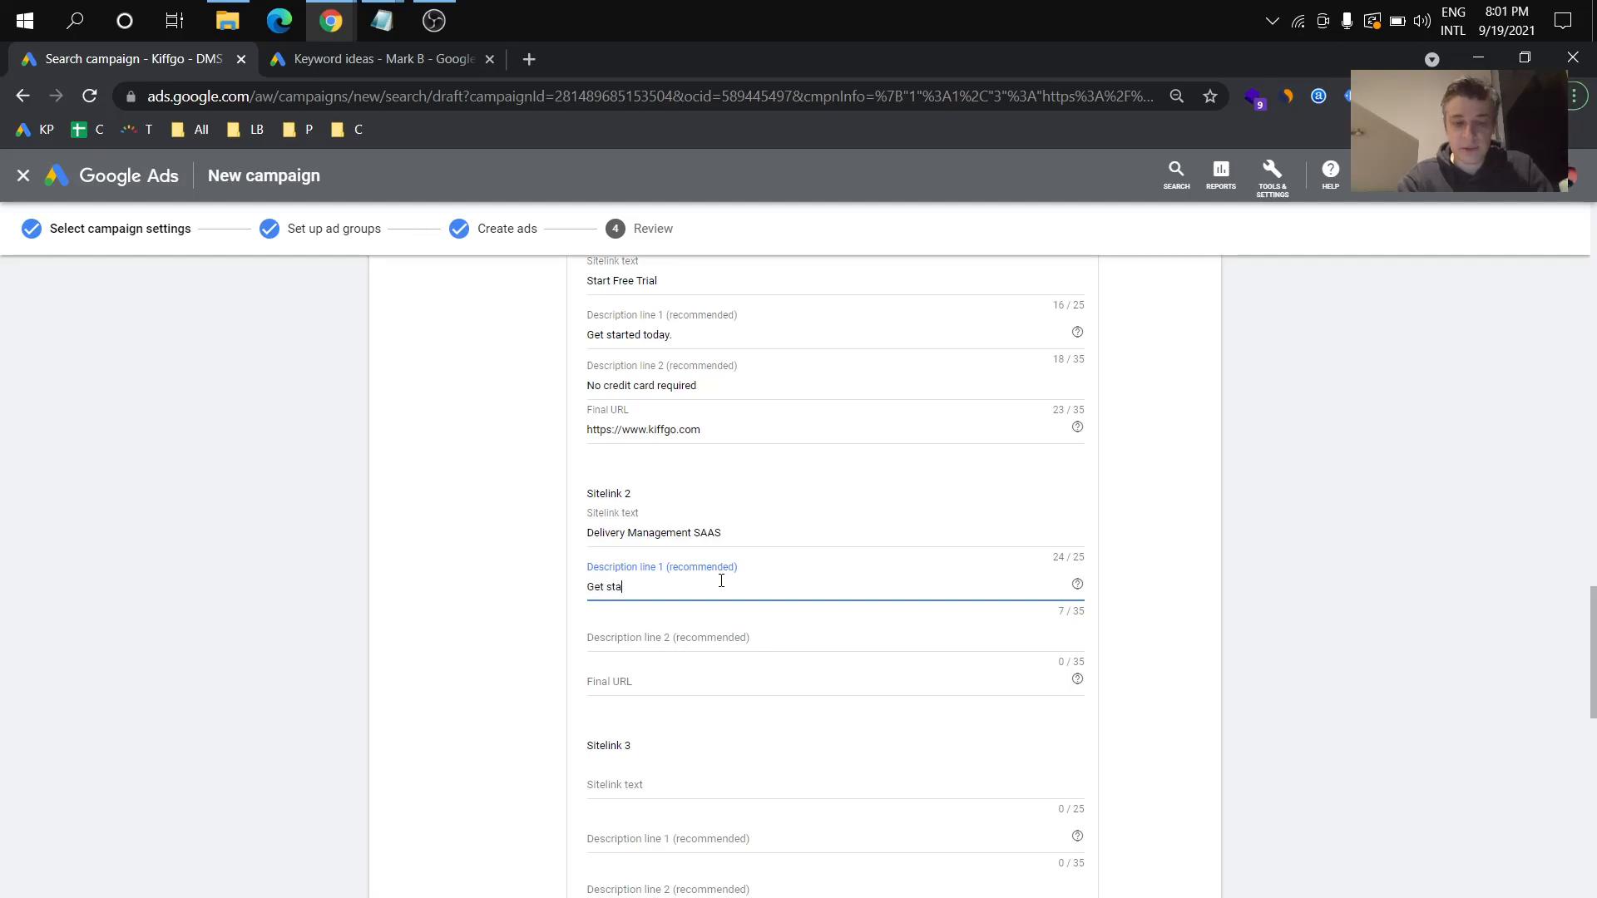
{"action": "type", "text": "rted today."}
{"action": "key", "text": "Tab"}
Step: Consult the kiffgo.com homepage for wording and enter "Made in London, UK" as description line 2 of sitelink 2
{"action": "left_click", "coordinate": [619, 637]}
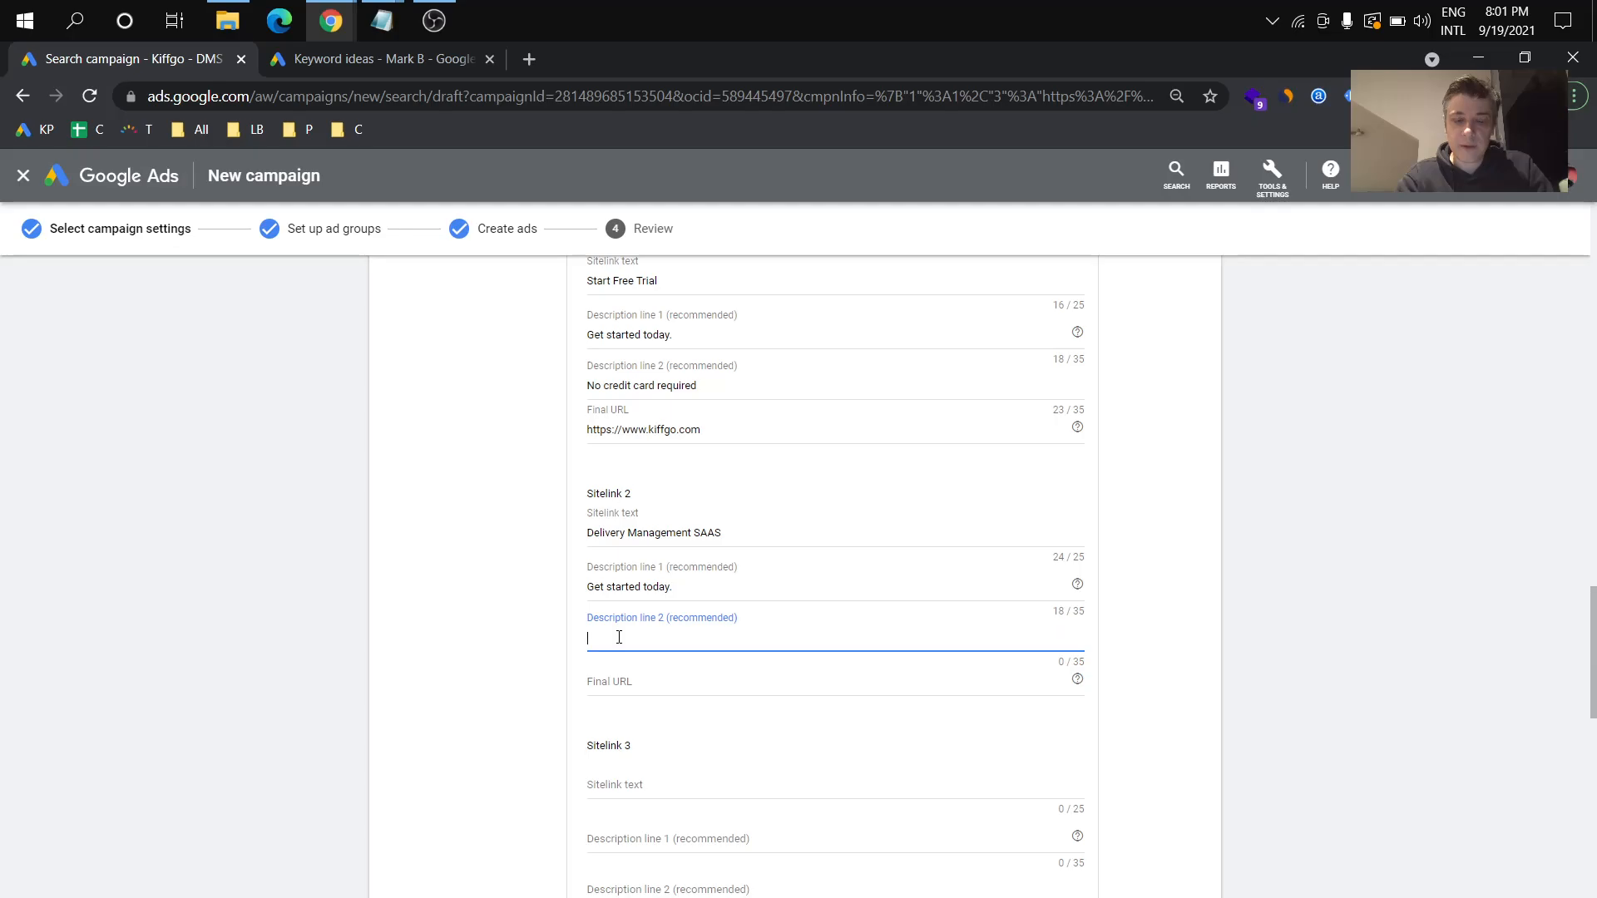
{"action": "key", "text": "ctrl+t"}
{"action": "type", "text": "ki"}
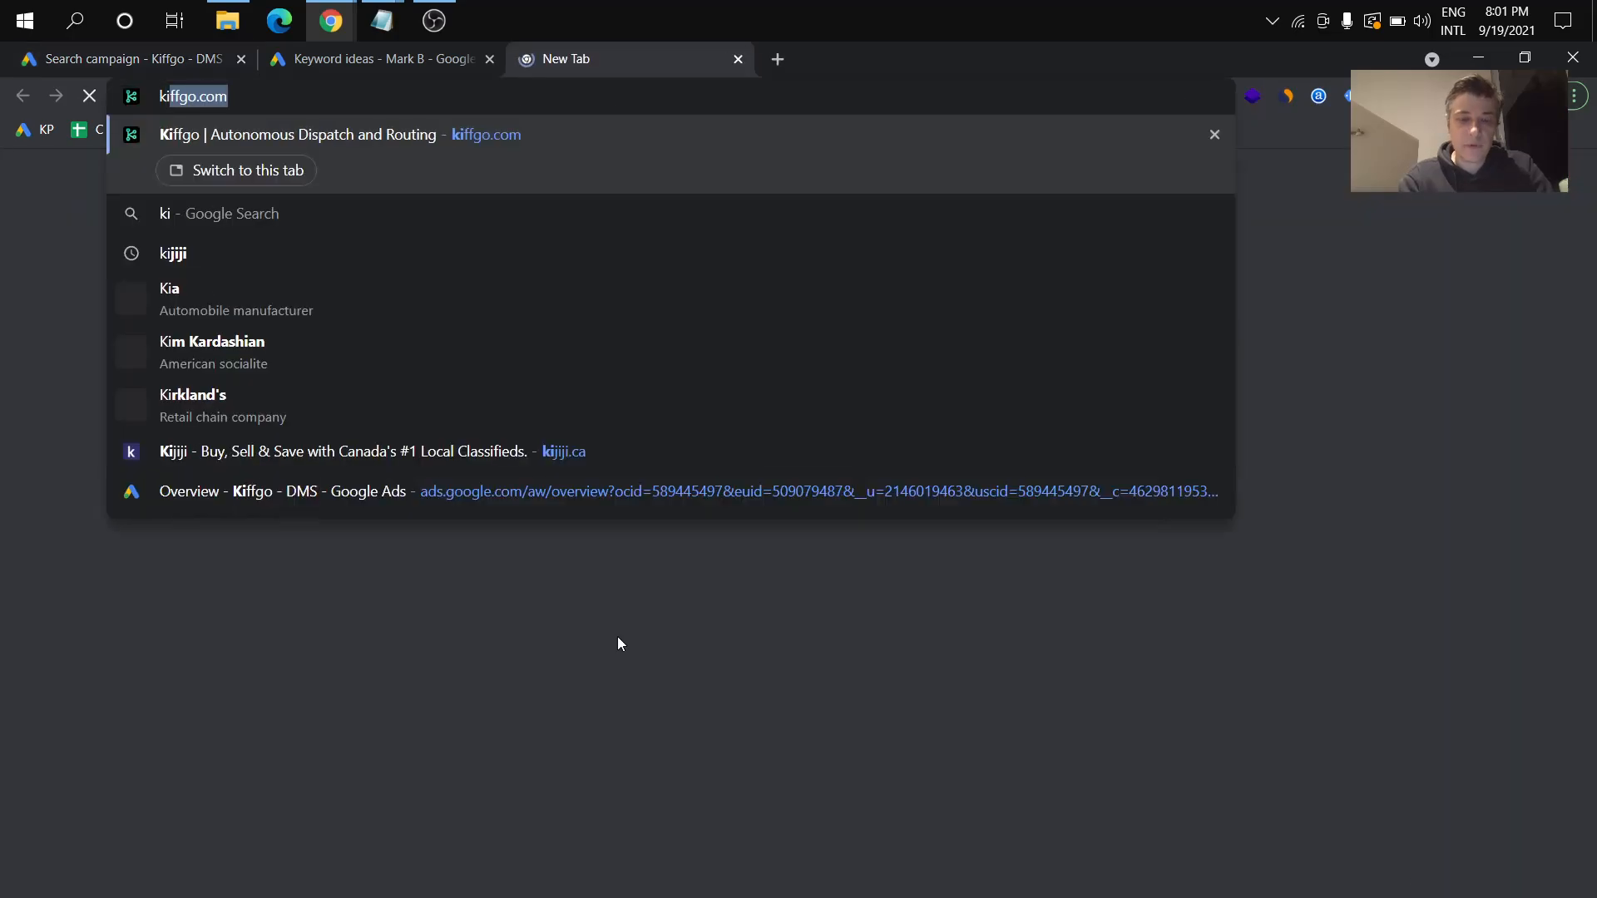
{"action": "key", "text": "Return"}
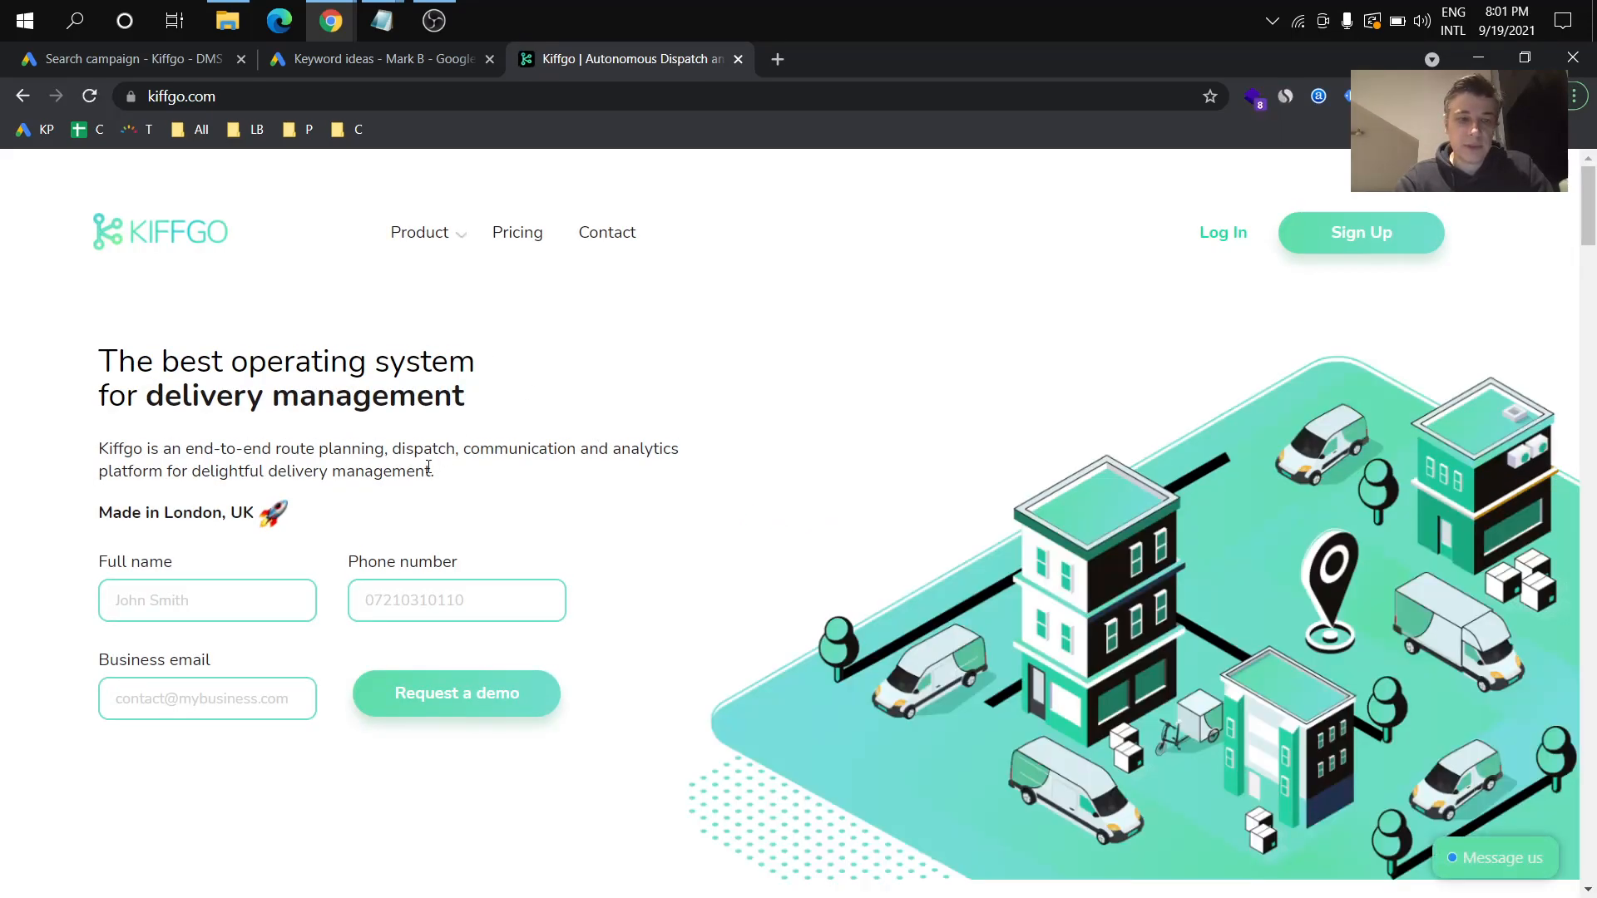
{"action": "left_click", "coordinate": [348, 65]}
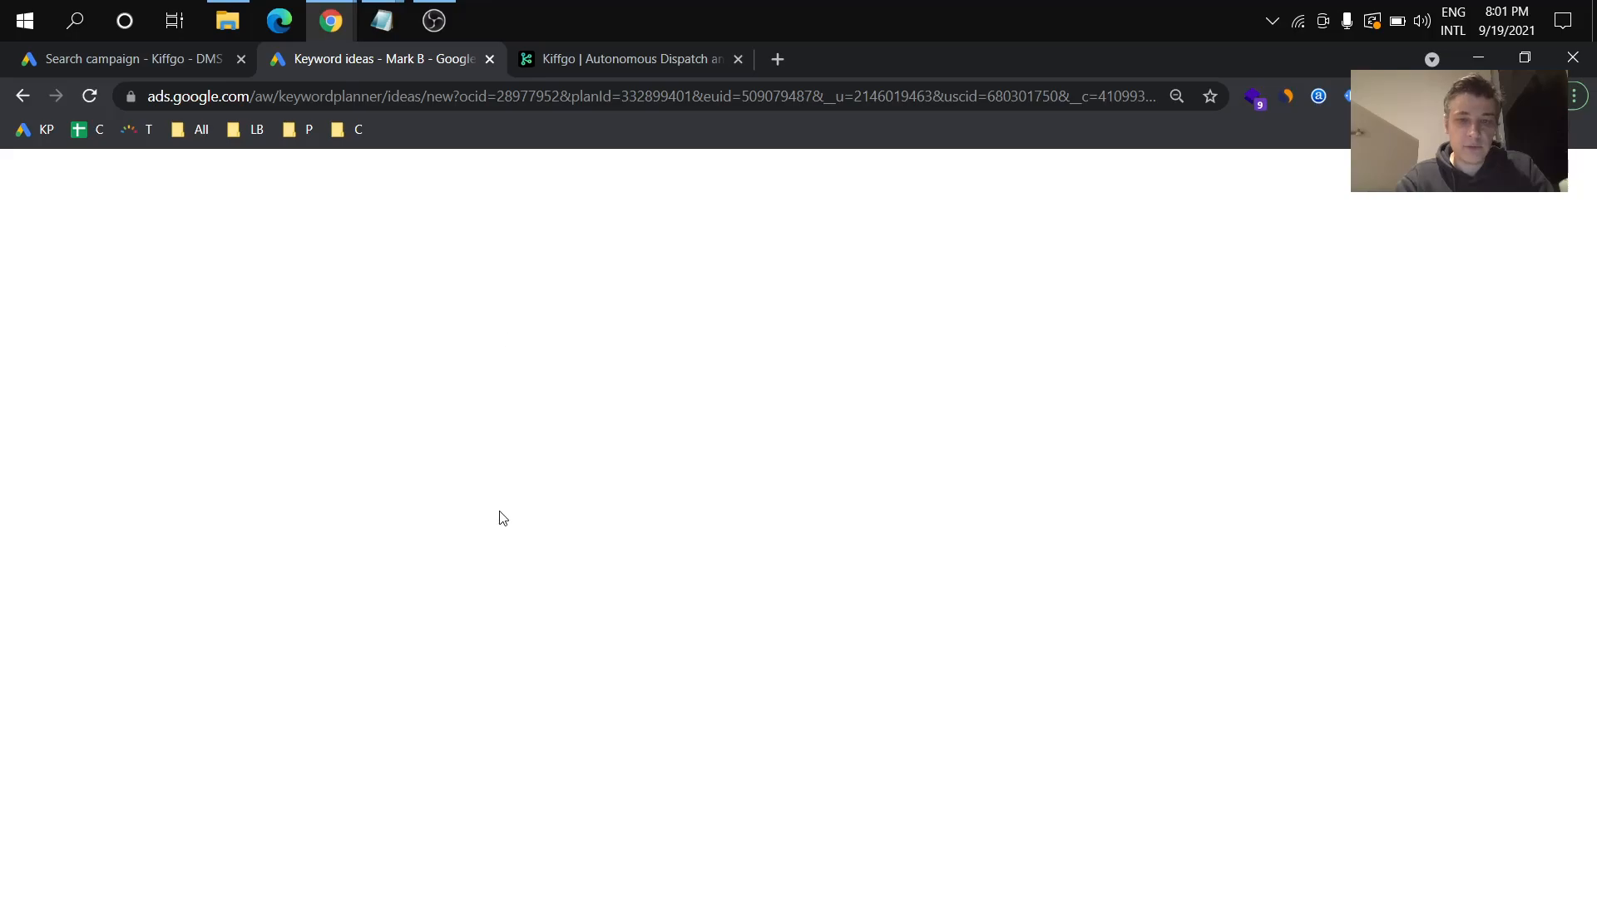
{"action": "left_click", "coordinate": [148, 64]}
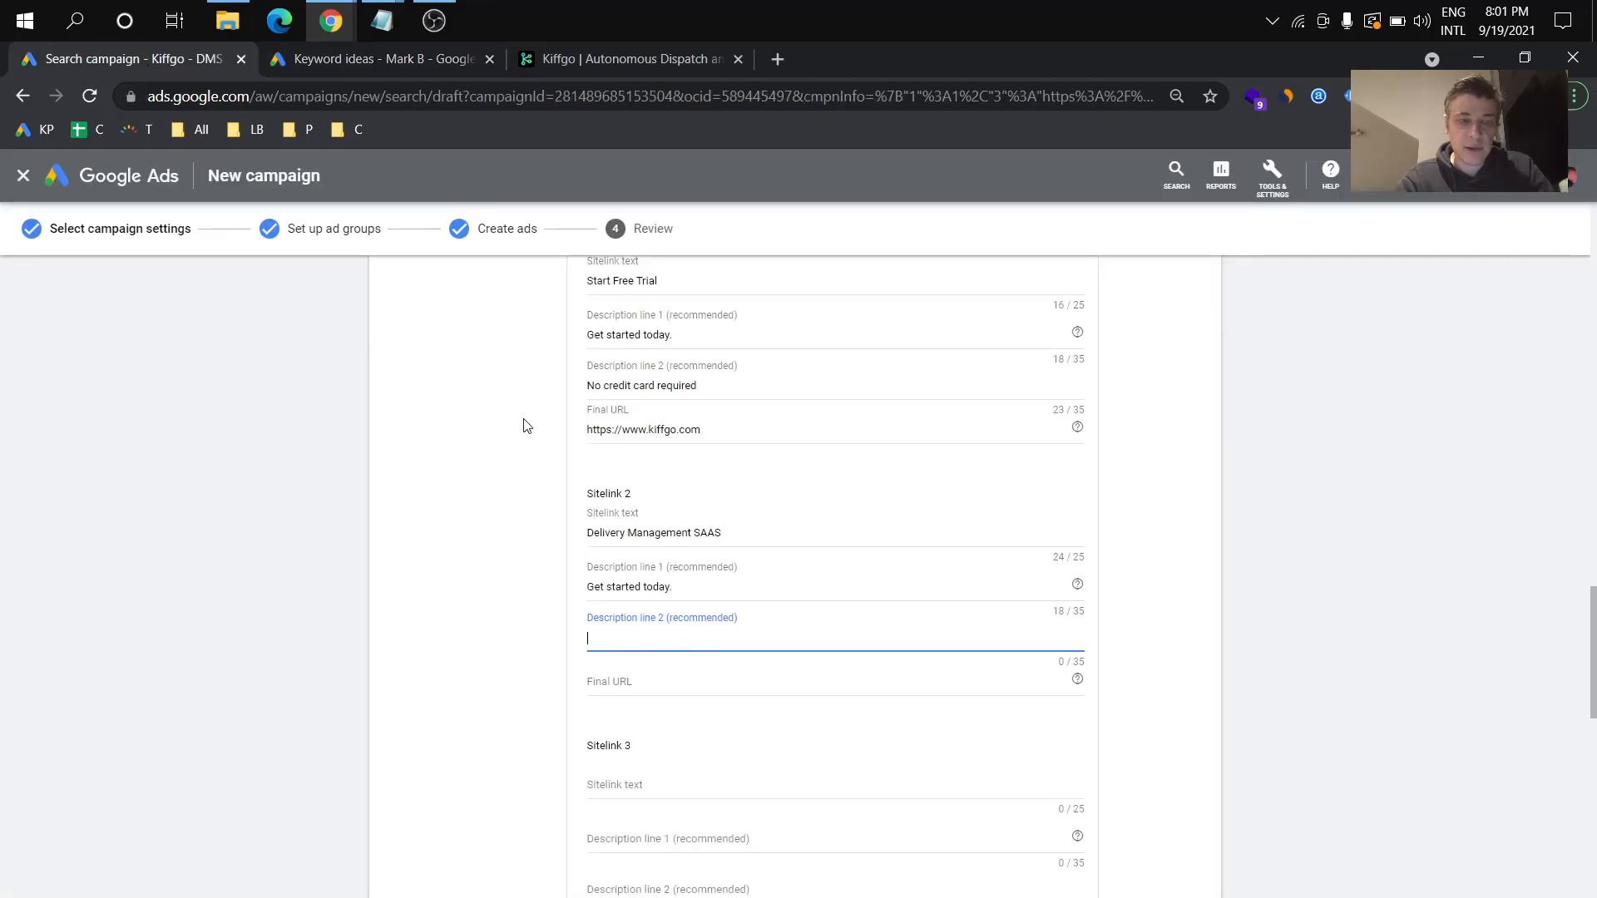
{"action": "type", "text": "Made in London."}
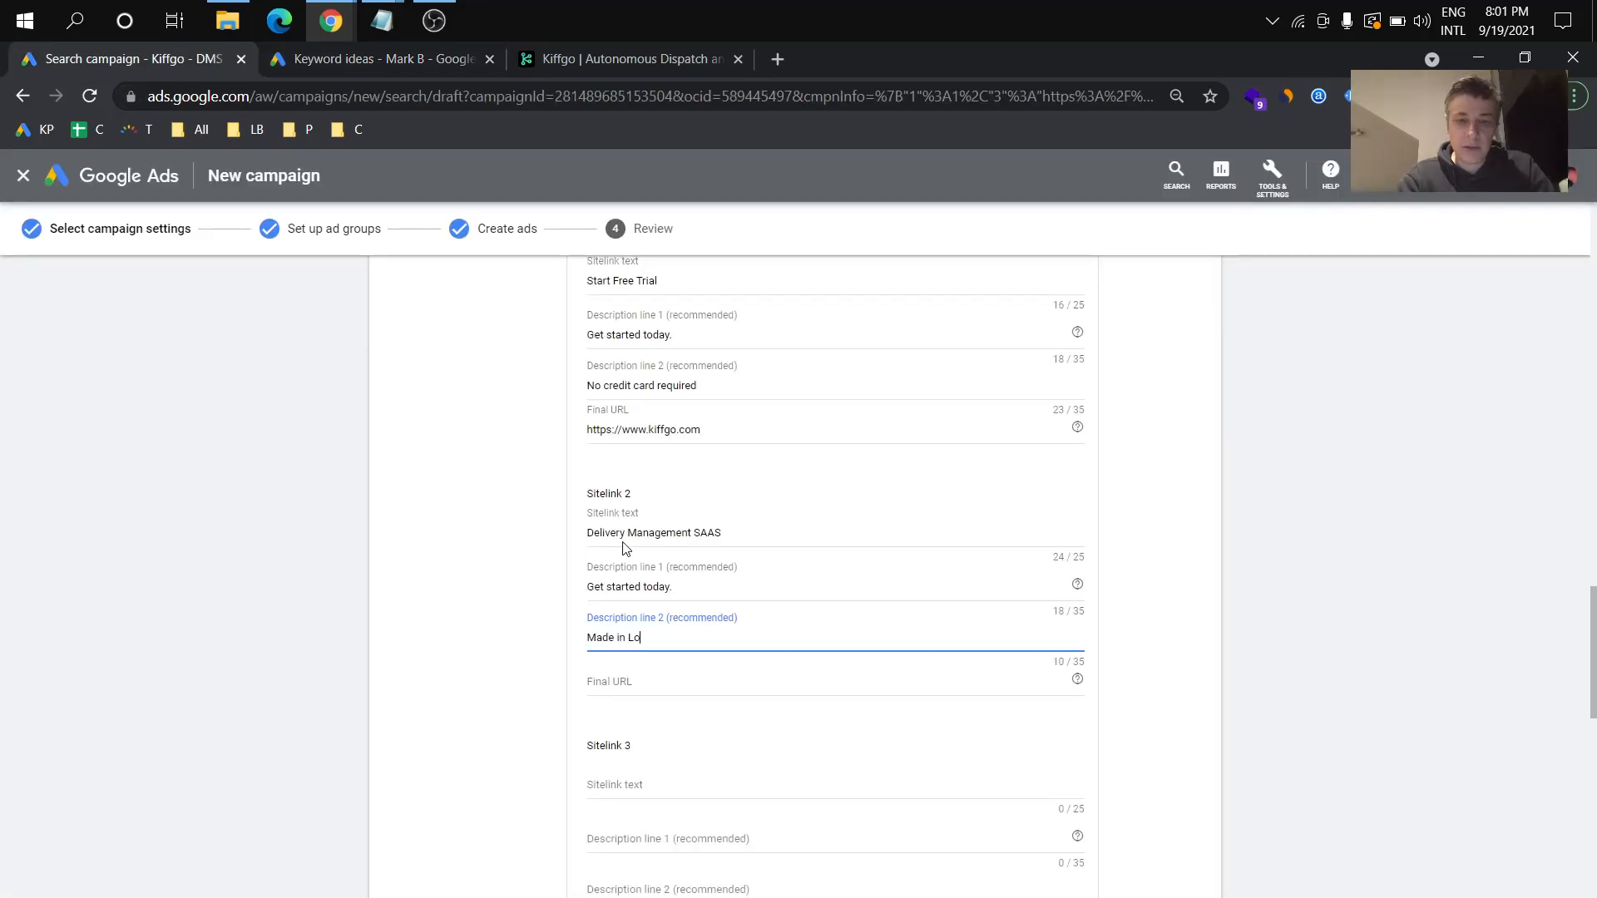
Step: Check the page names on the Kiffgo website and enter "Pricing" as the sitelink 3 text
{"action": "scroll", "coordinate": [735, 698], "scroll_direction": "down", "scroll_amount": 2}
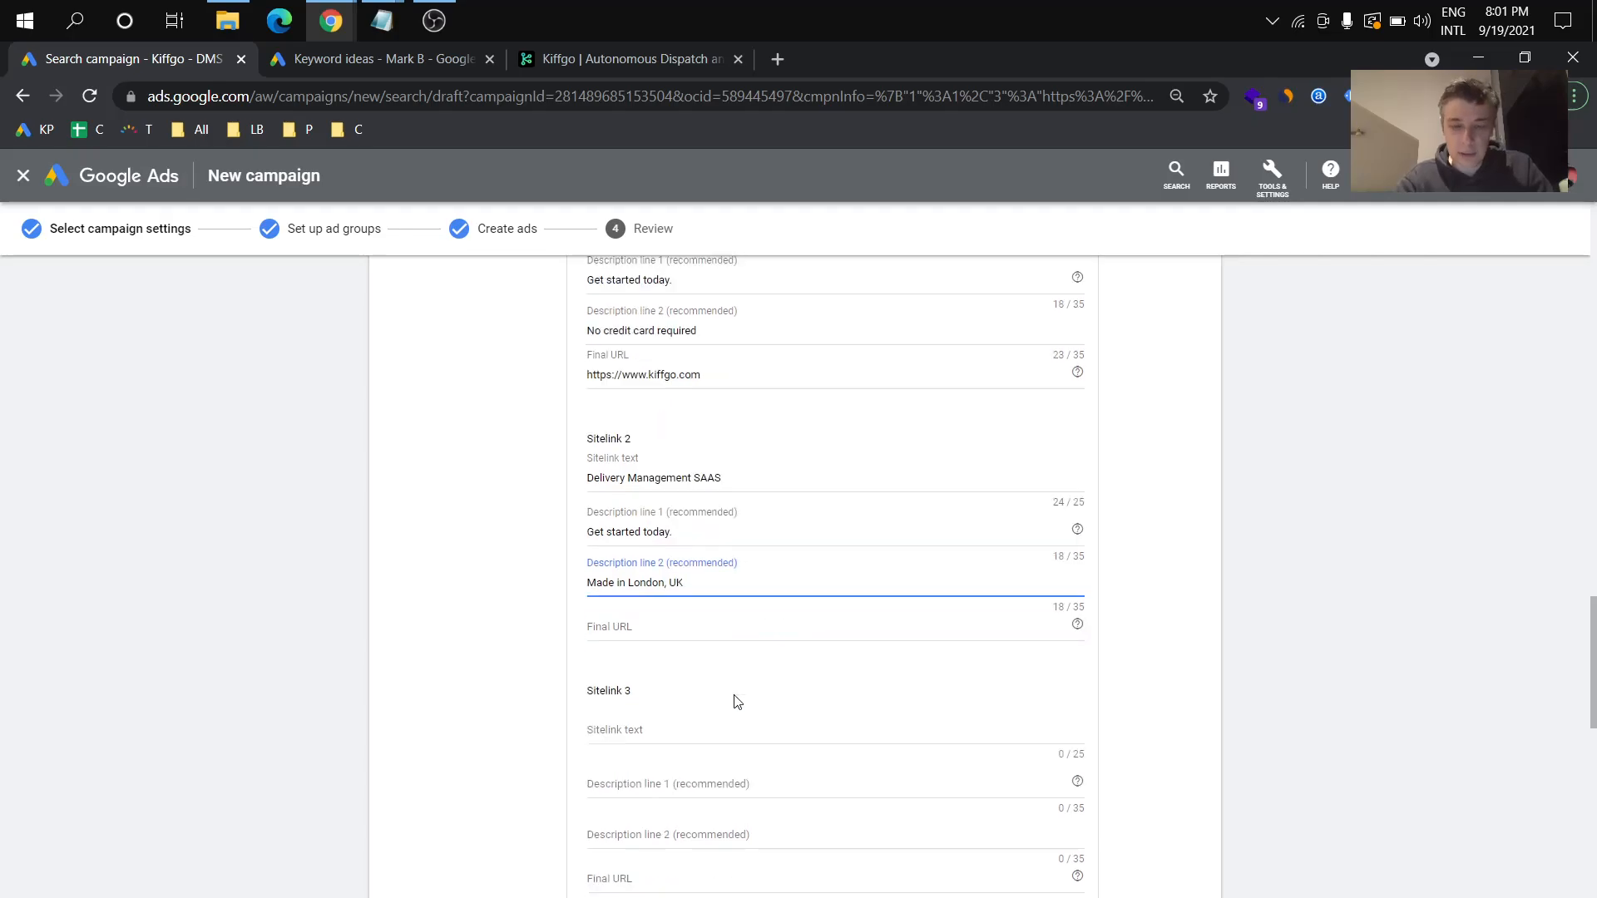
{"action": "left_click", "coordinate": [703, 630]}
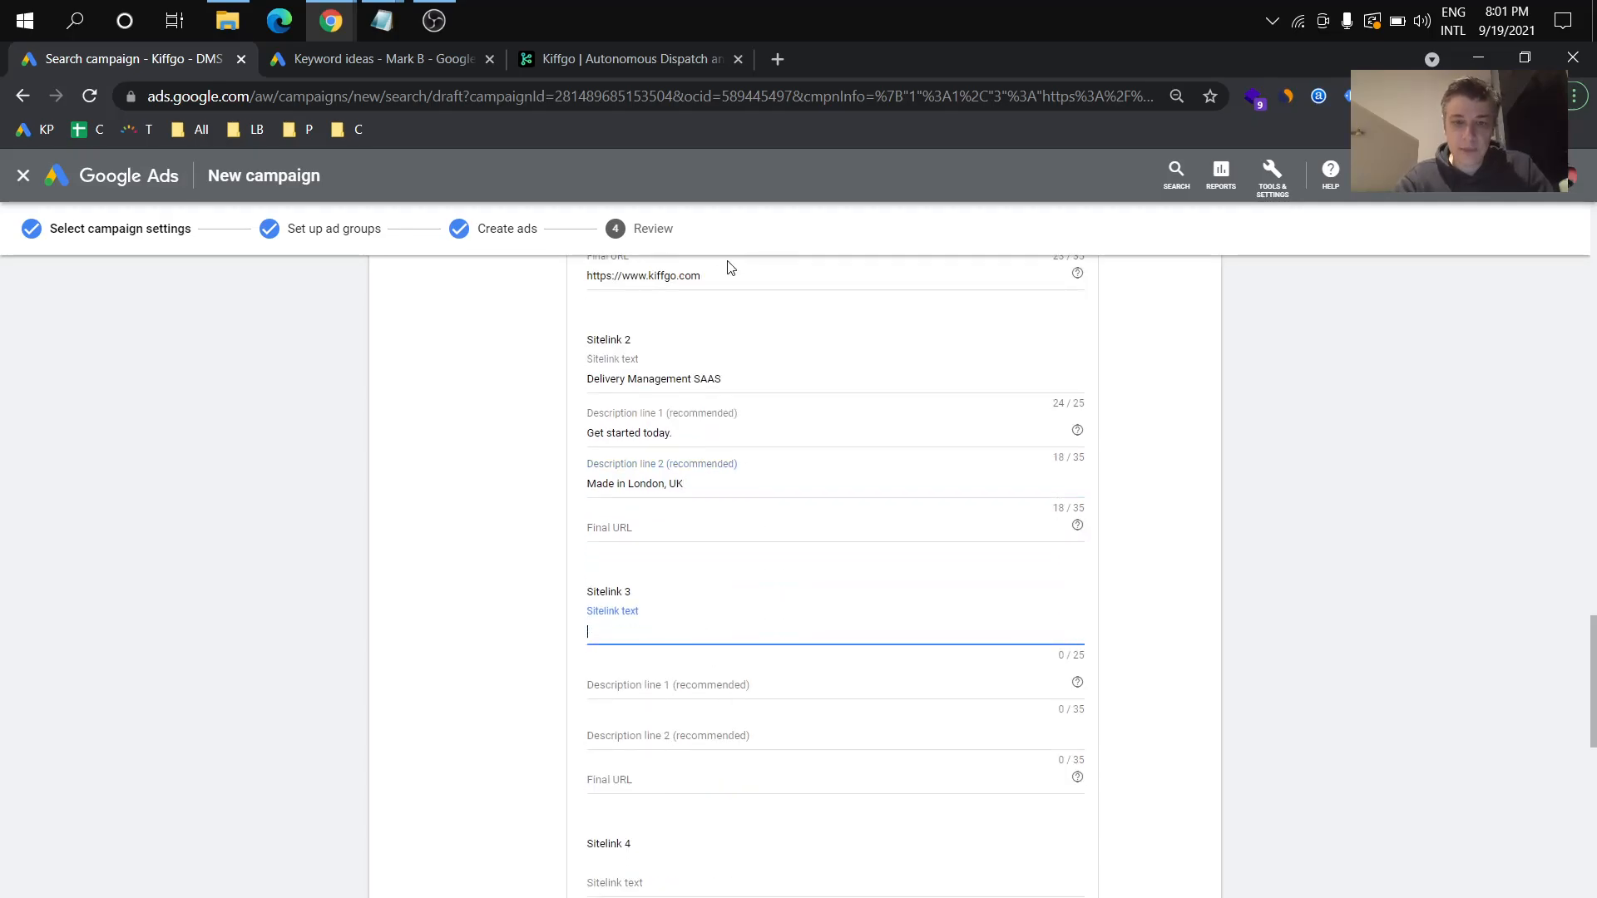
{"action": "left_click", "coordinate": [663, 67]}
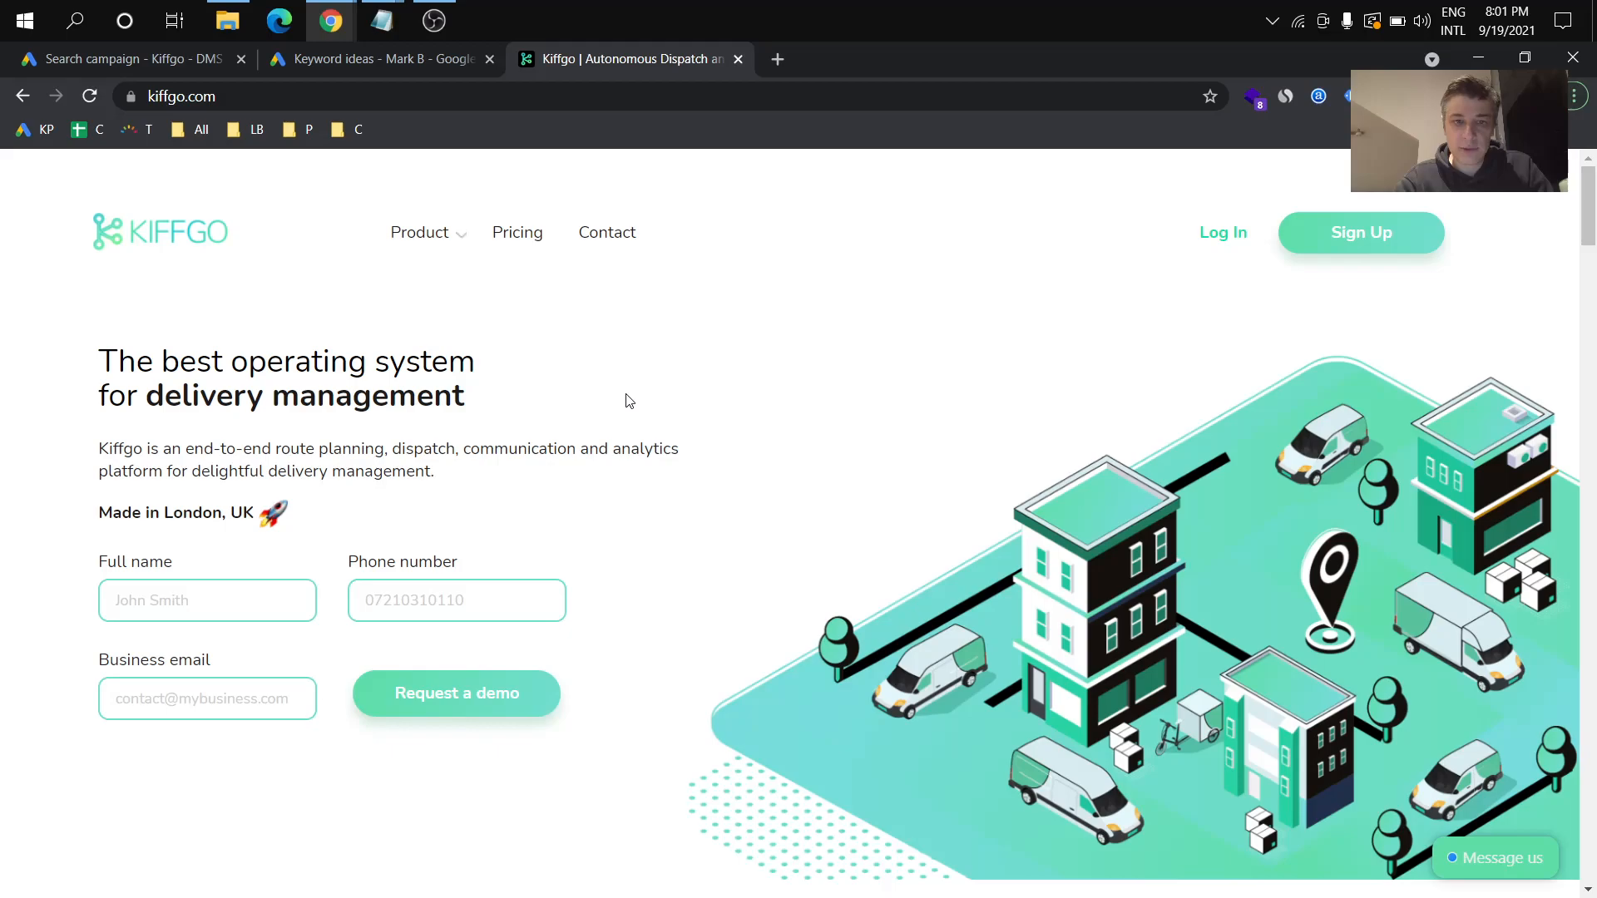
{"action": "left_click", "coordinate": [186, 70]}
{"action": "type", "text": "Pricing"}
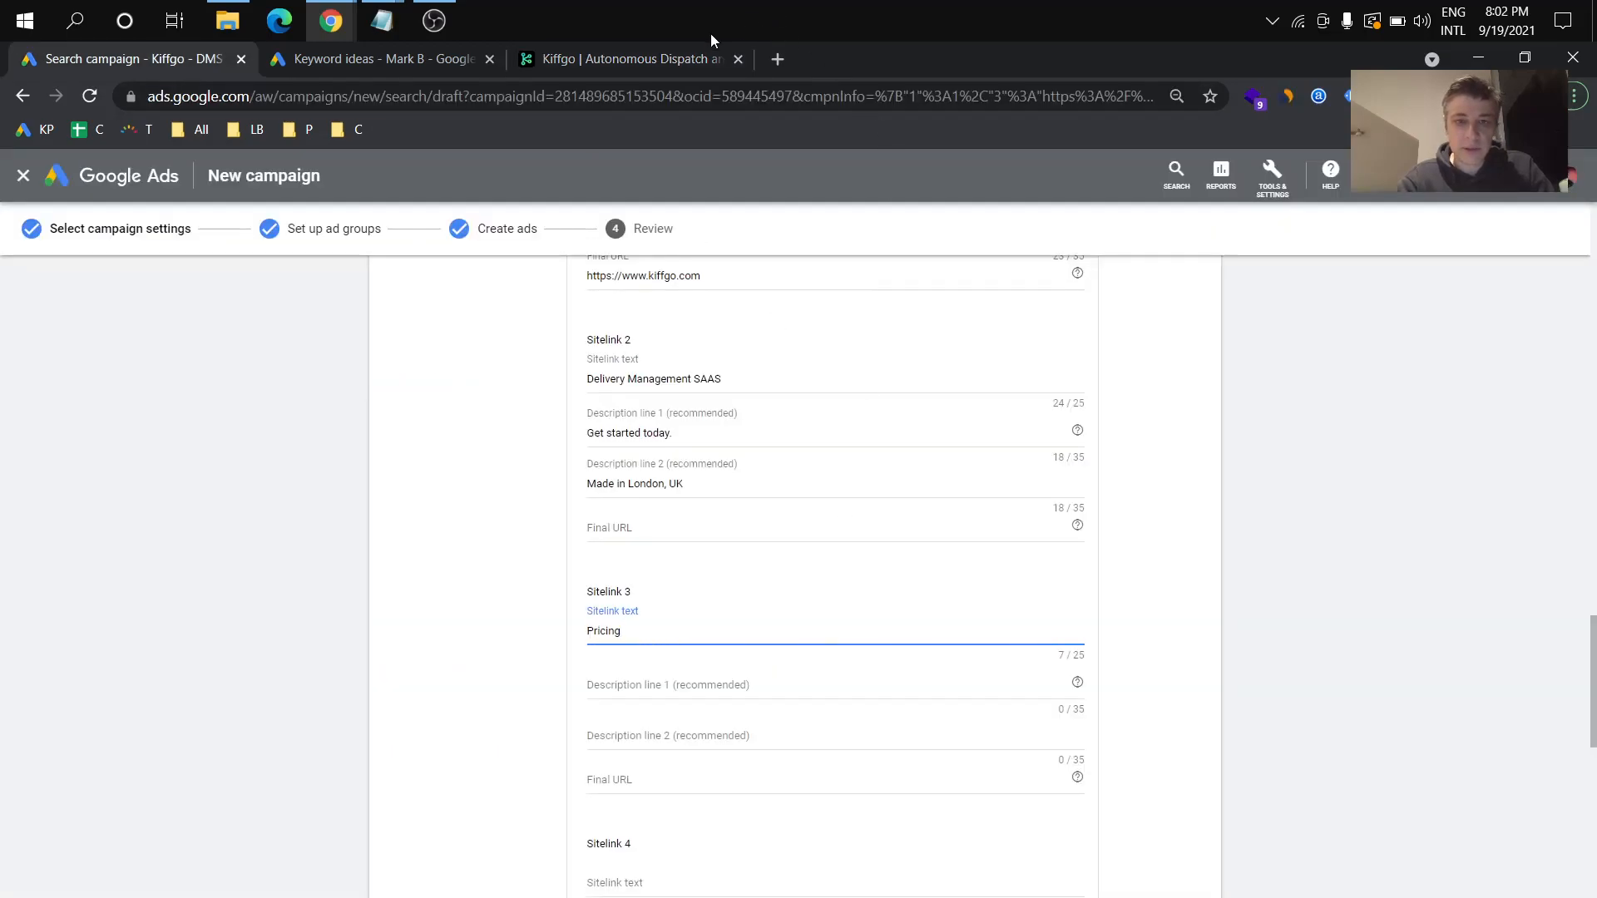
{"action": "left_click", "coordinate": [687, 62]}
{"action": "left_click", "coordinate": [518, 233]}
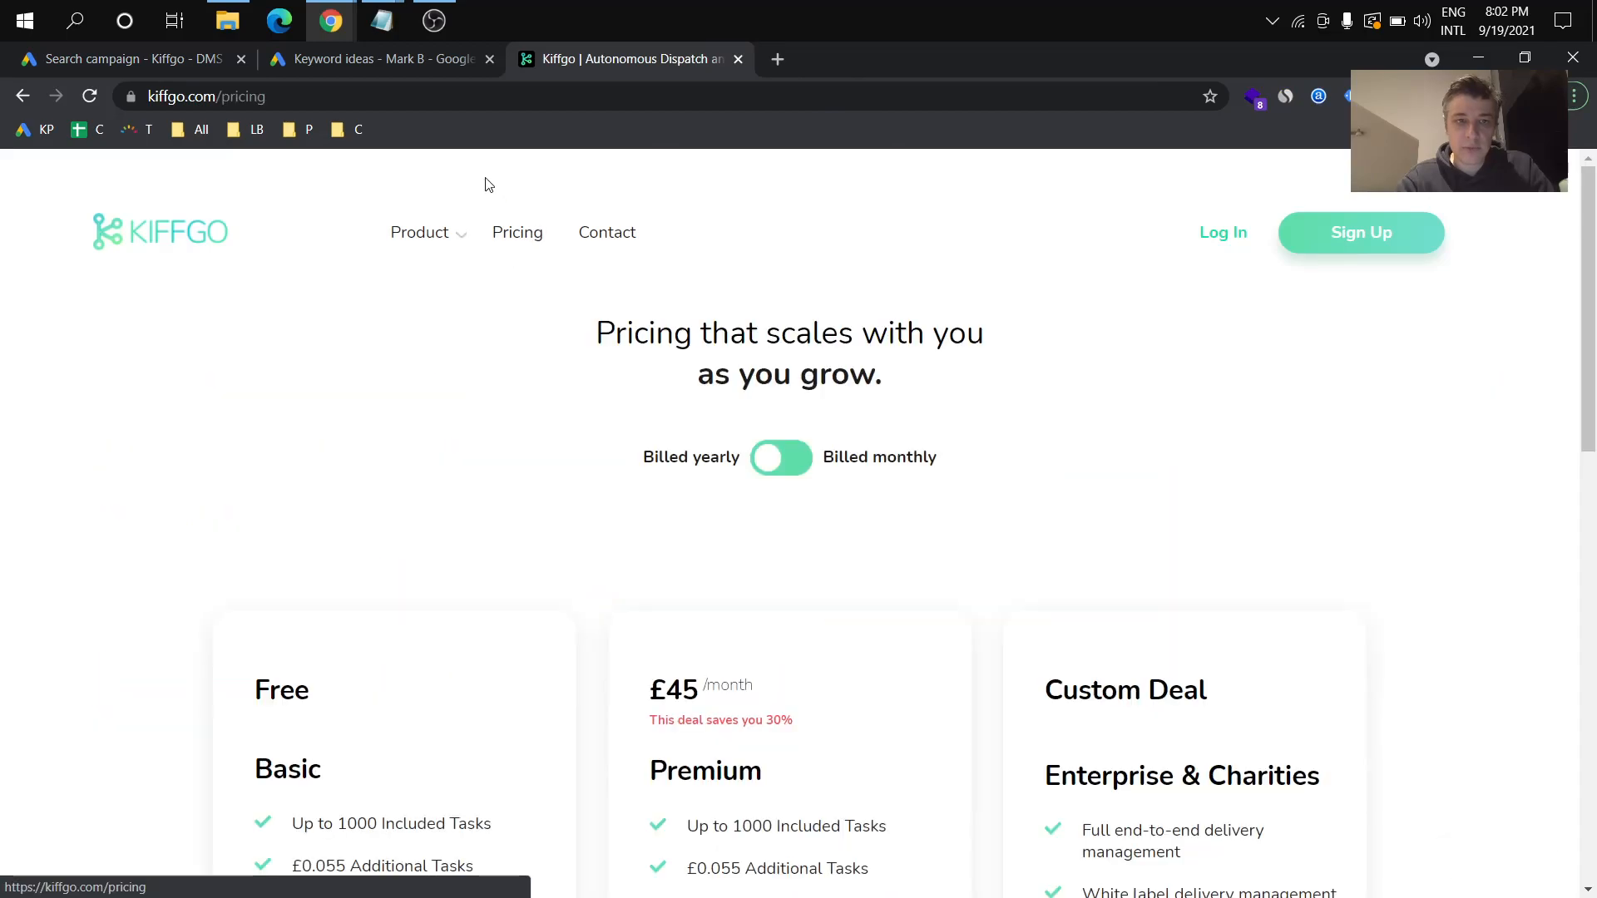
{"action": "left_click", "coordinate": [528, 94]}
{"action": "key", "text": "ctrl+c"}
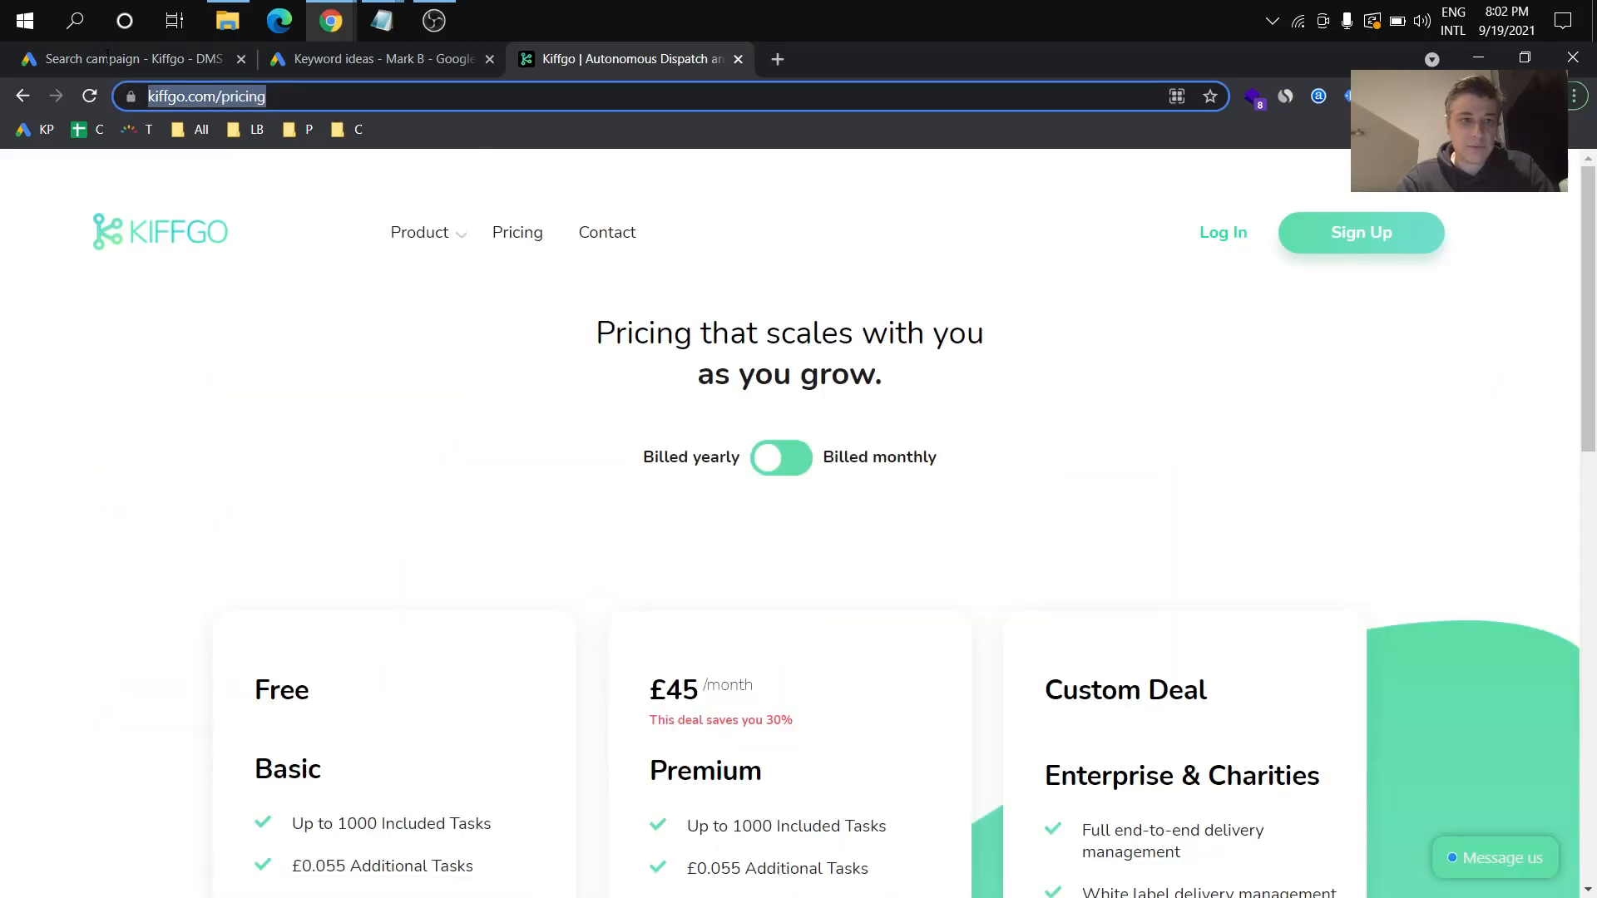
{"action": "left_click", "coordinate": [106, 57]}
{"action": "scroll", "coordinate": [827, 666], "scroll_direction": "down", "scroll_amount": 1}
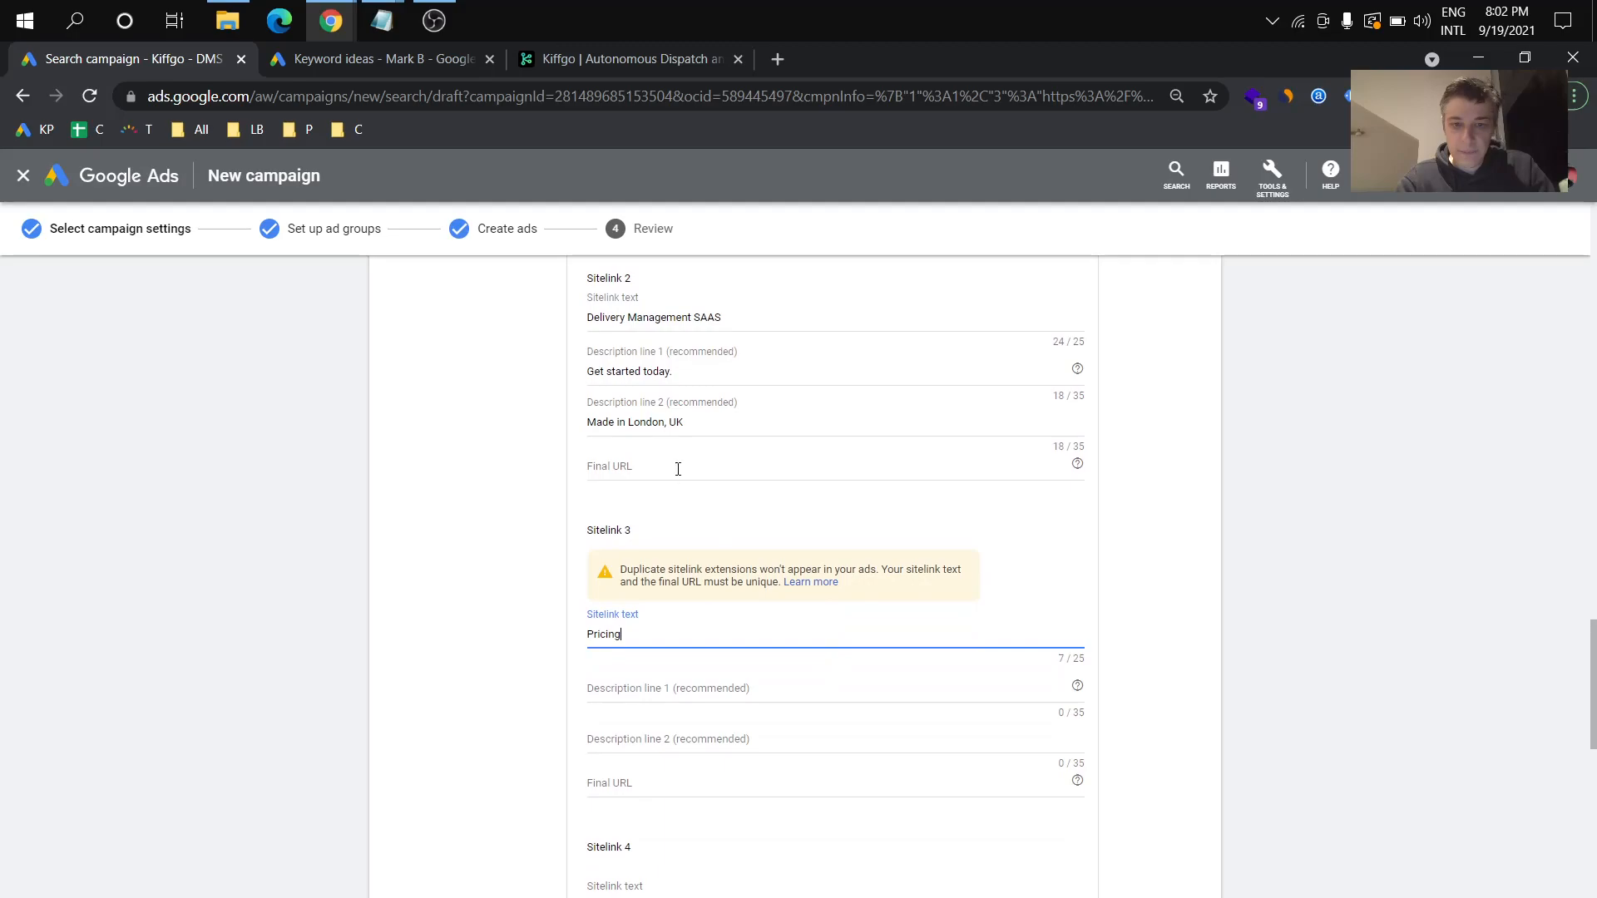
{"action": "left_click", "coordinate": [642, 775]}
{"action": "key", "text": "ctrl+v"}
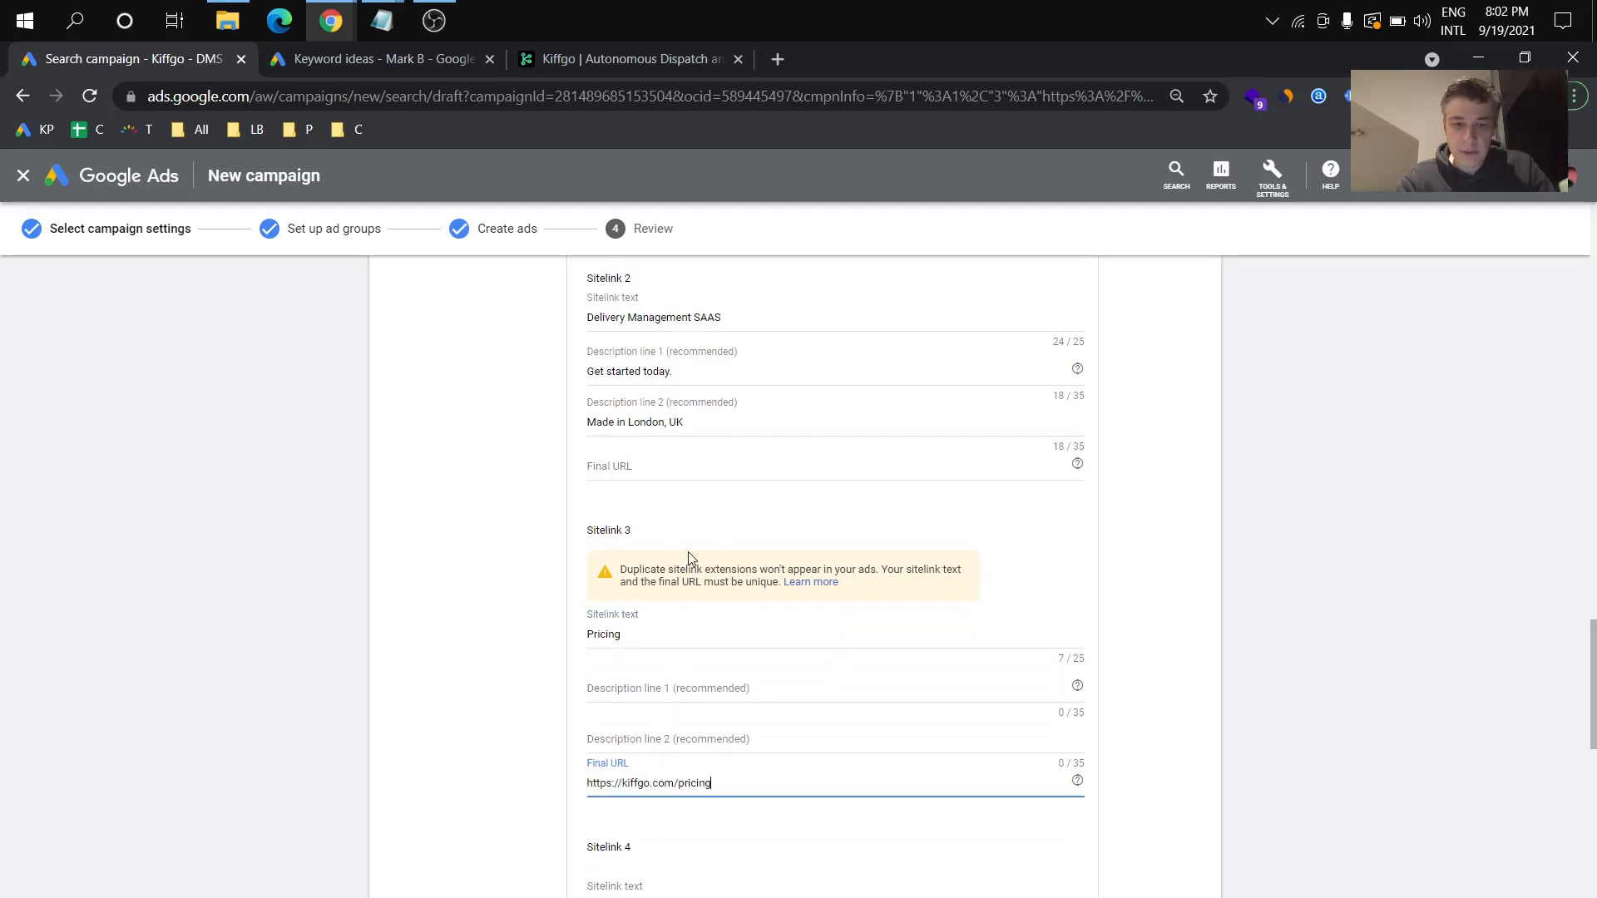
{"action": "left_click", "coordinate": [690, 482]}
{"action": "key", "text": "ctrl+v"}
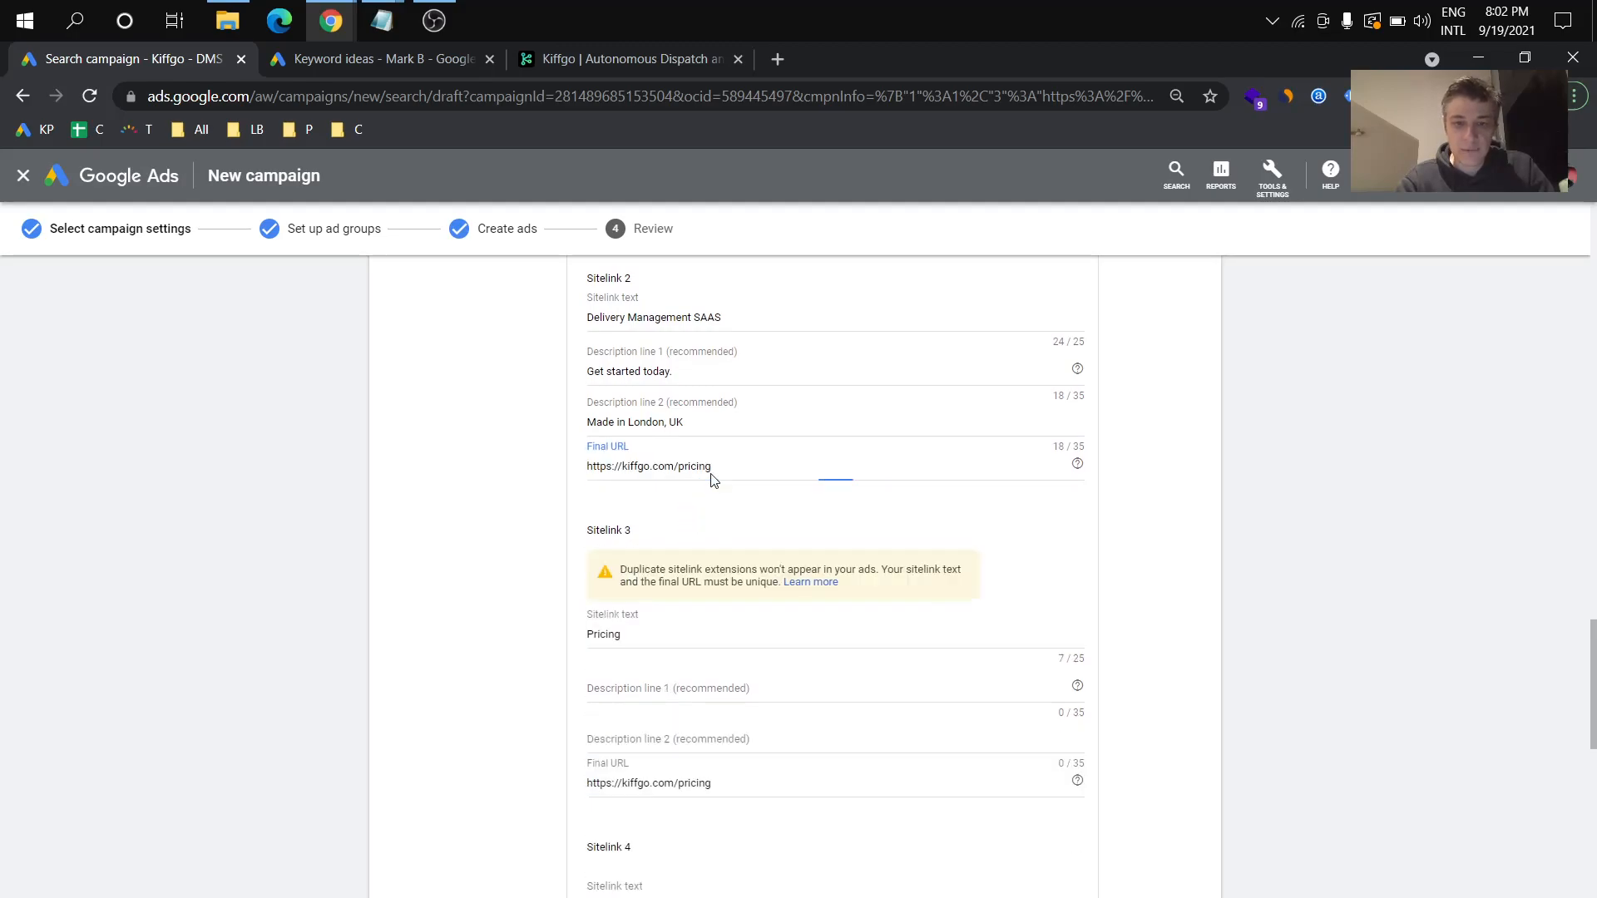
{"action": "double_click", "coordinate": [706, 467]}
{"action": "key", "text": "BackSpace"}
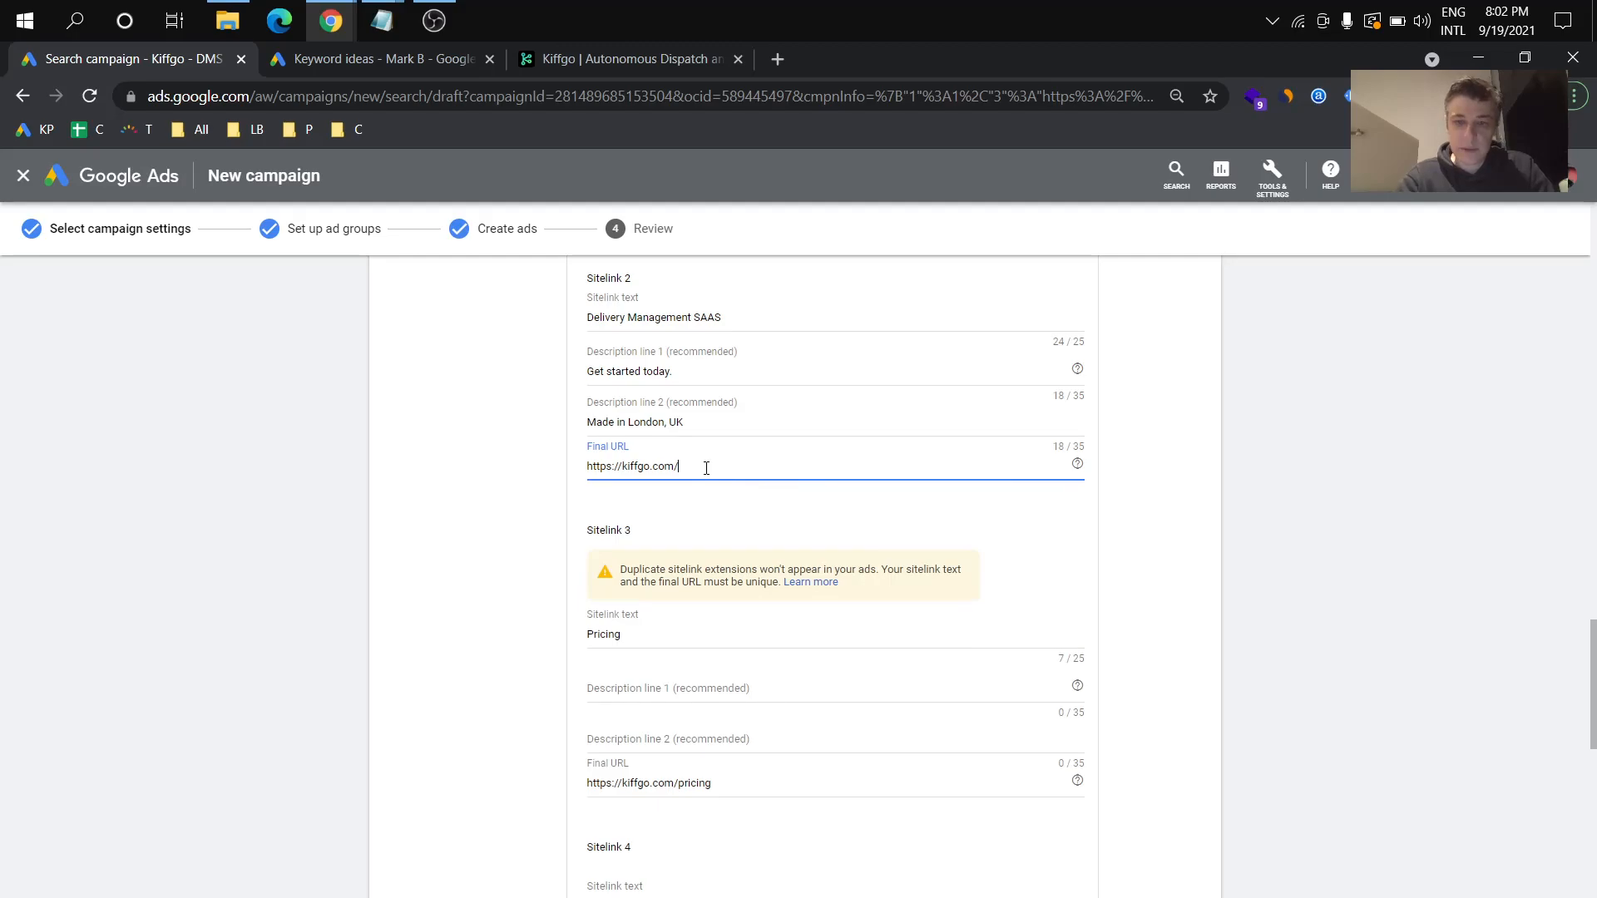
Step: Open the bespoke logistics product page on the Kiffgo website and copy its address
{"action": "scroll", "coordinate": [706, 467], "scroll_direction": "down", "scroll_amount": 2}
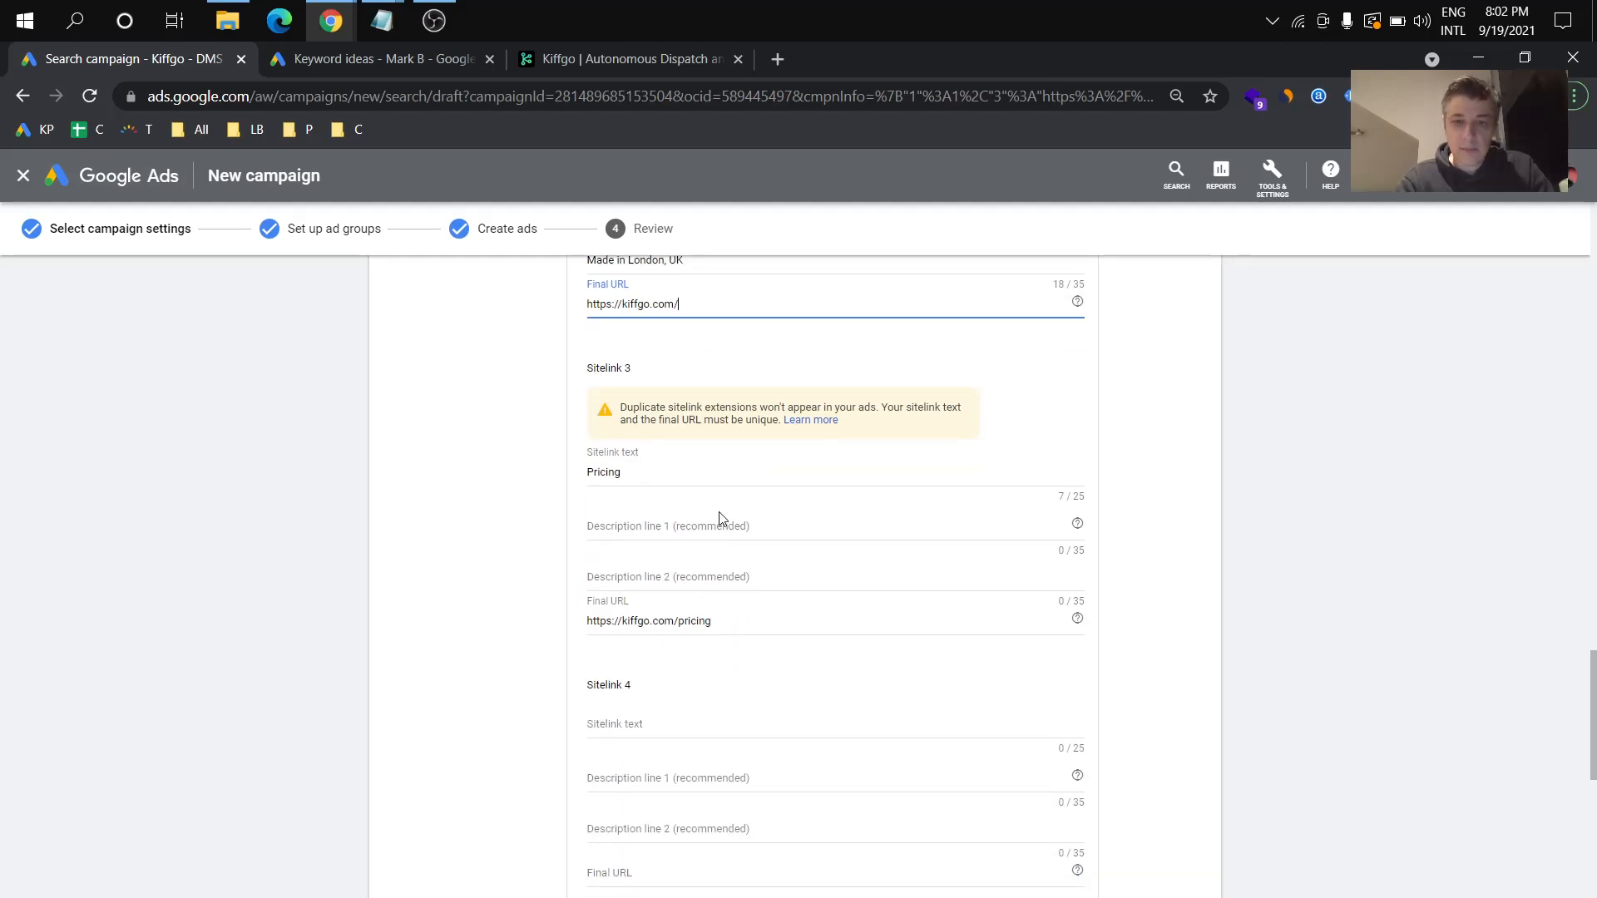
{"action": "scroll", "coordinate": [720, 515], "scroll_direction": "up", "scroll_amount": 1}
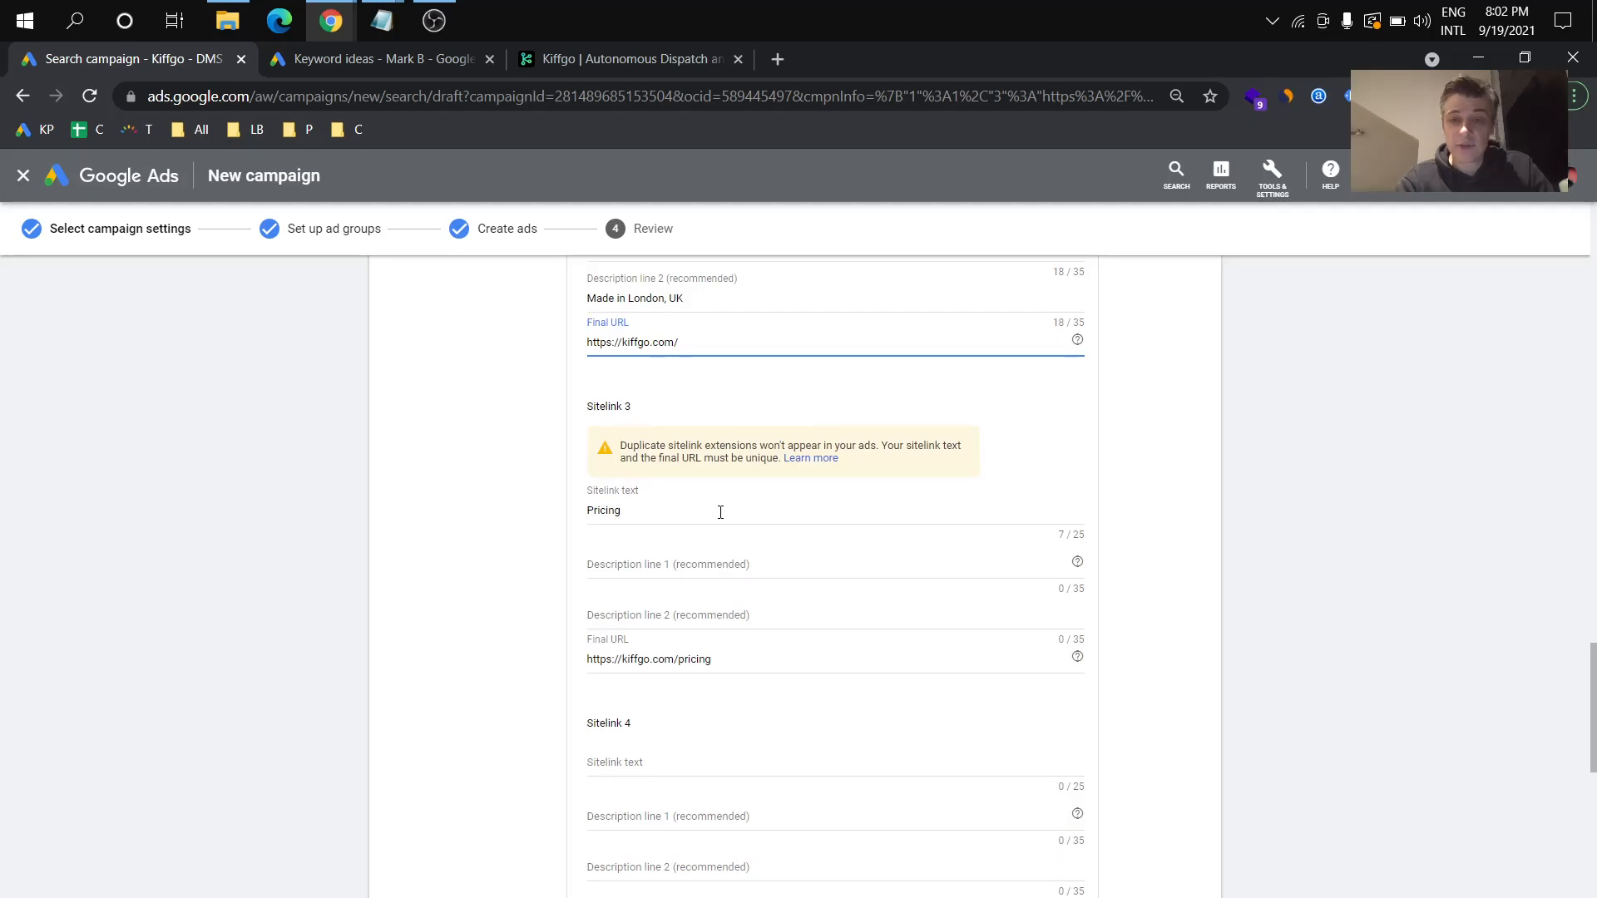
{"action": "left_click", "coordinate": [645, 53]}
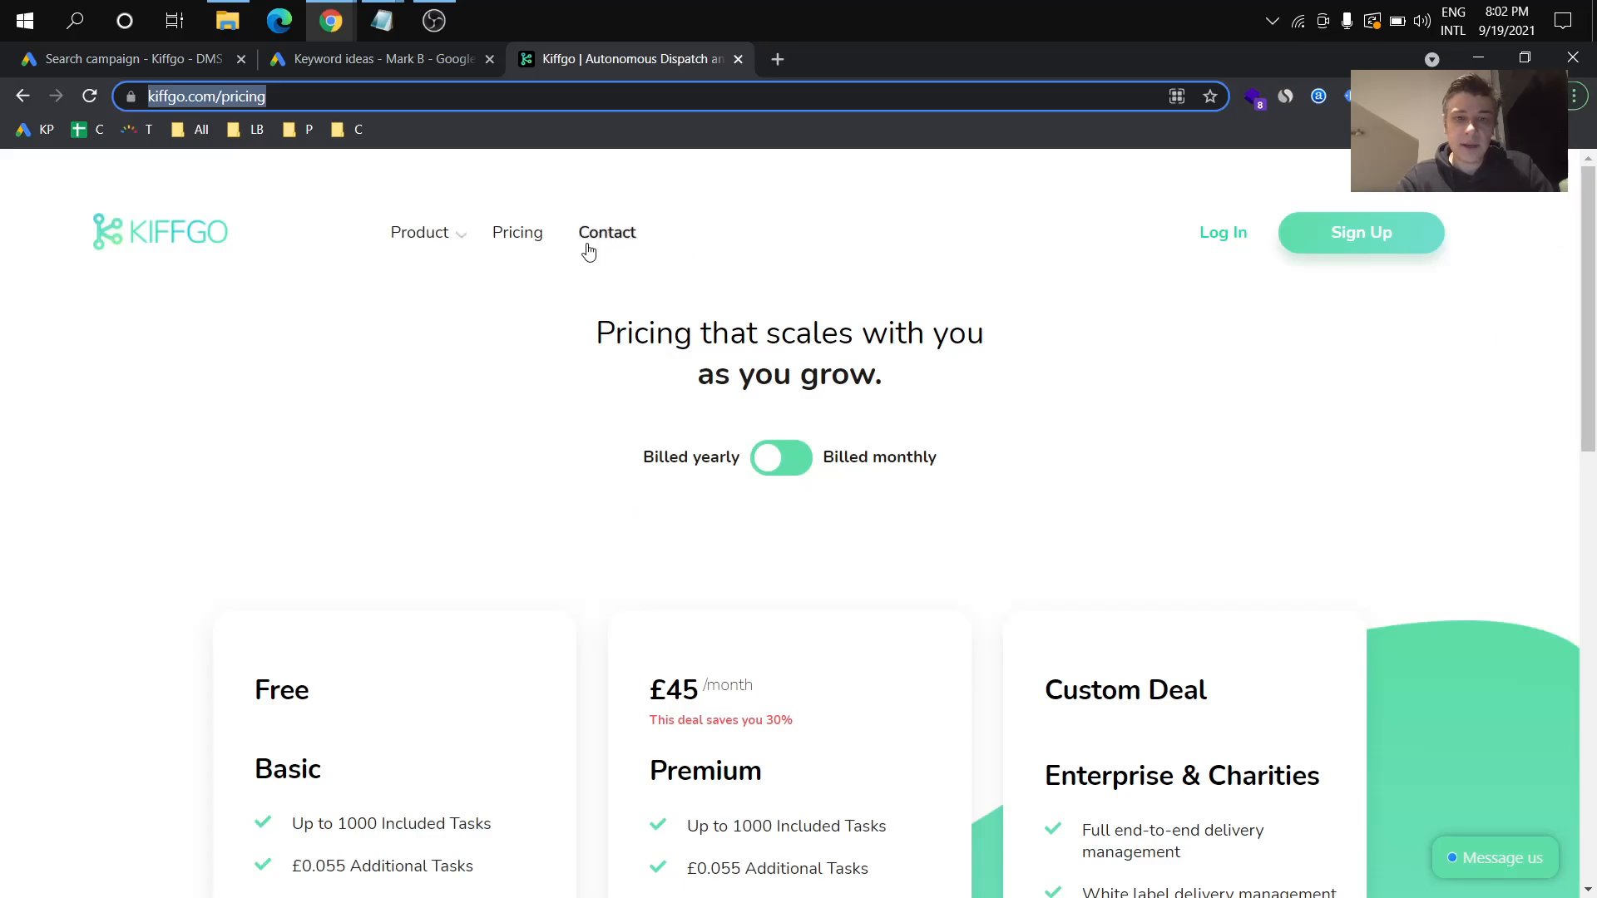
{"action": "left_click", "coordinate": [420, 240]}
{"action": "left_click", "coordinate": [429, 315]}
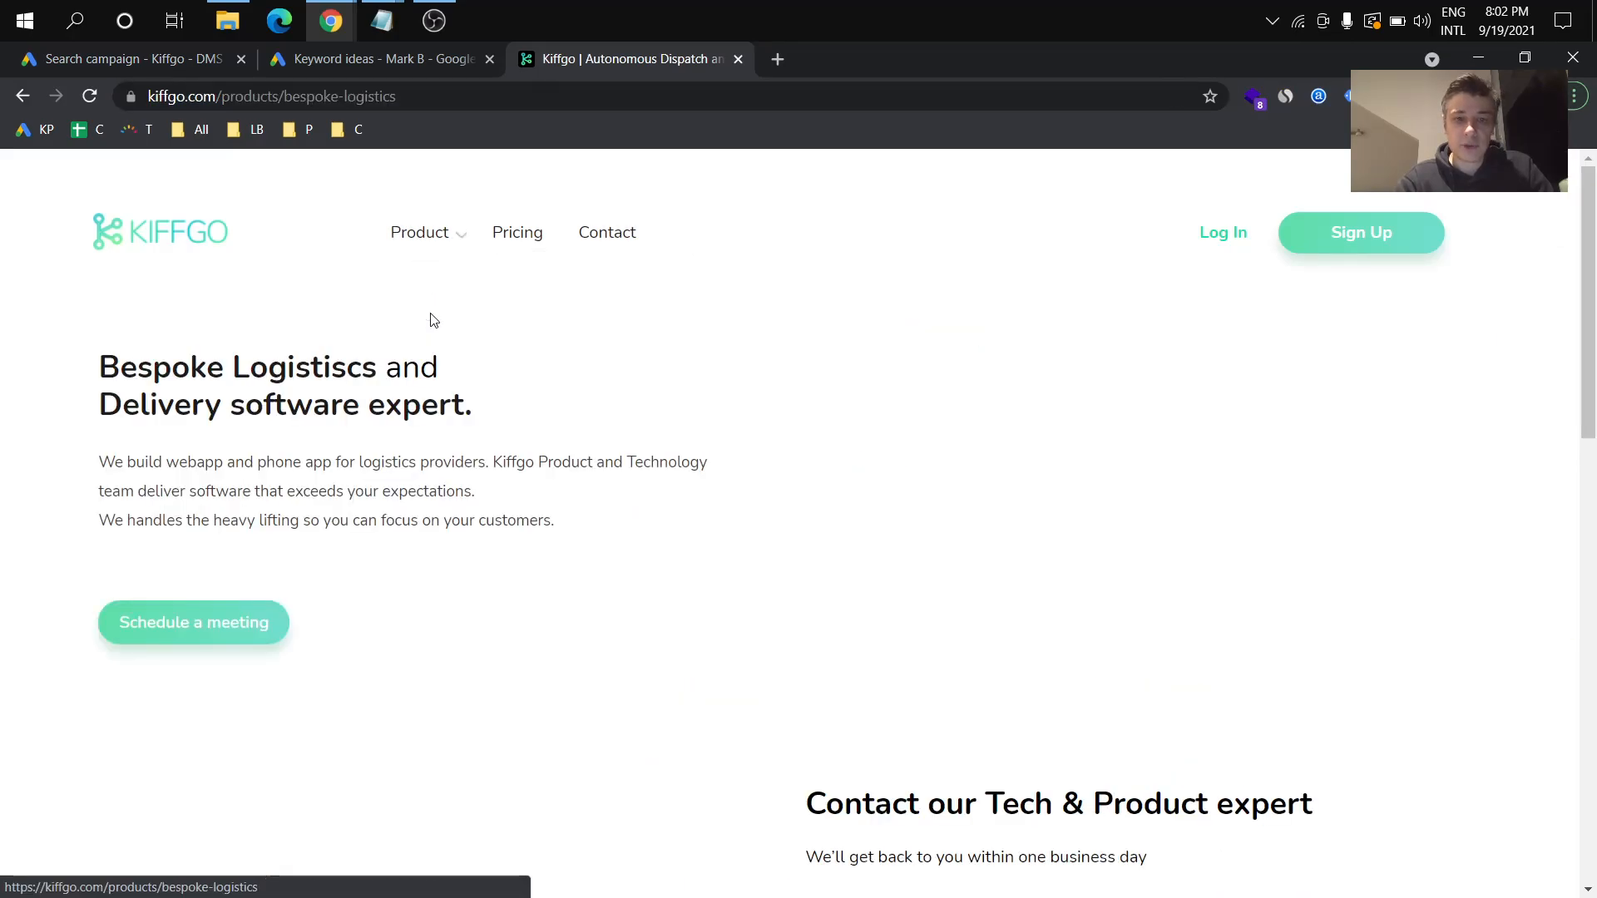
{"action": "left_click", "coordinate": [414, 93]}
{"action": "key", "text": "ctrl+c"}
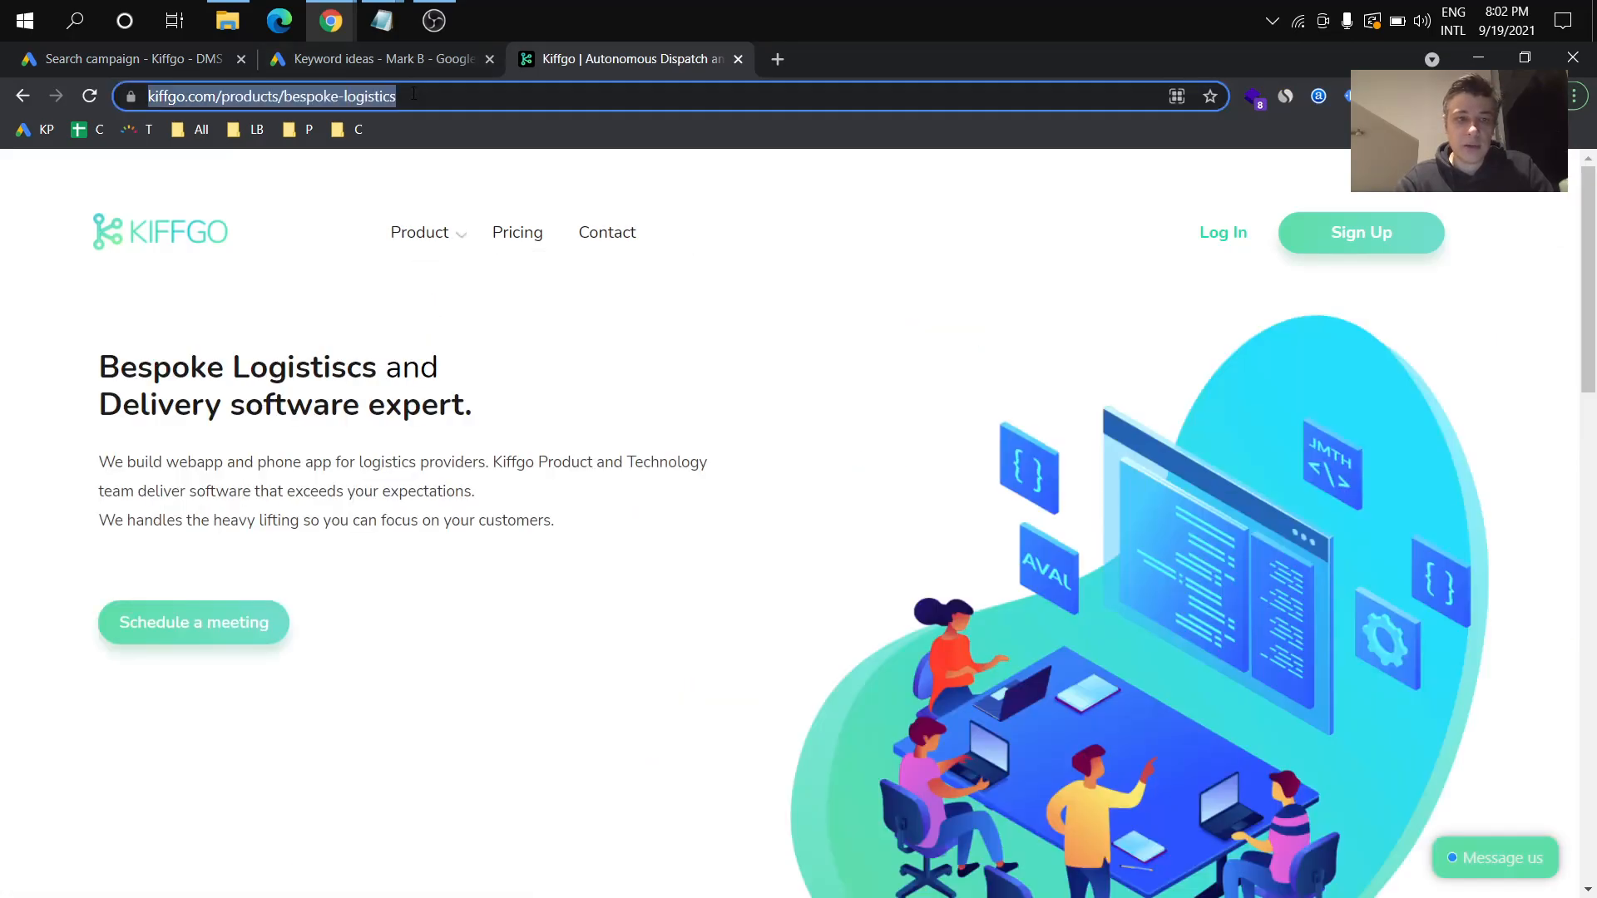
{"action": "left_click", "coordinate": [172, 68]}
{"action": "scroll", "coordinate": [535, 430], "scroll_direction": "up", "scroll_amount": 2}
{"action": "scroll", "coordinate": [745, 416], "scroll_direction": "up", "scroll_amount": 1}
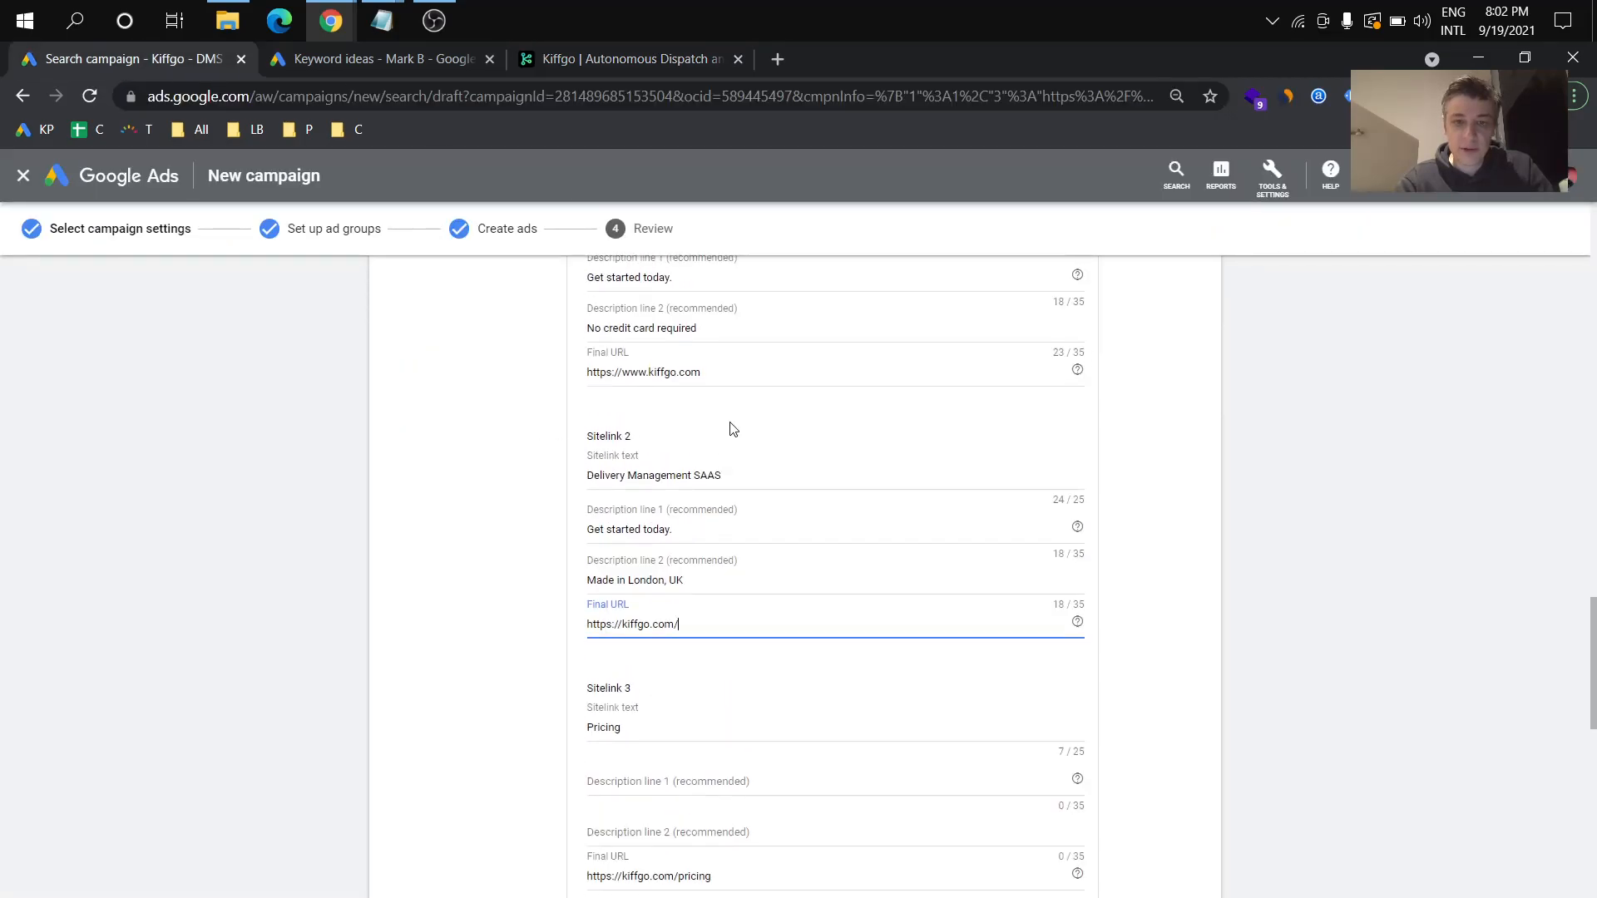
{"action": "triple_click", "coordinate": [707, 475]}
{"action": "type", "text": "Bespoke Logistics"}
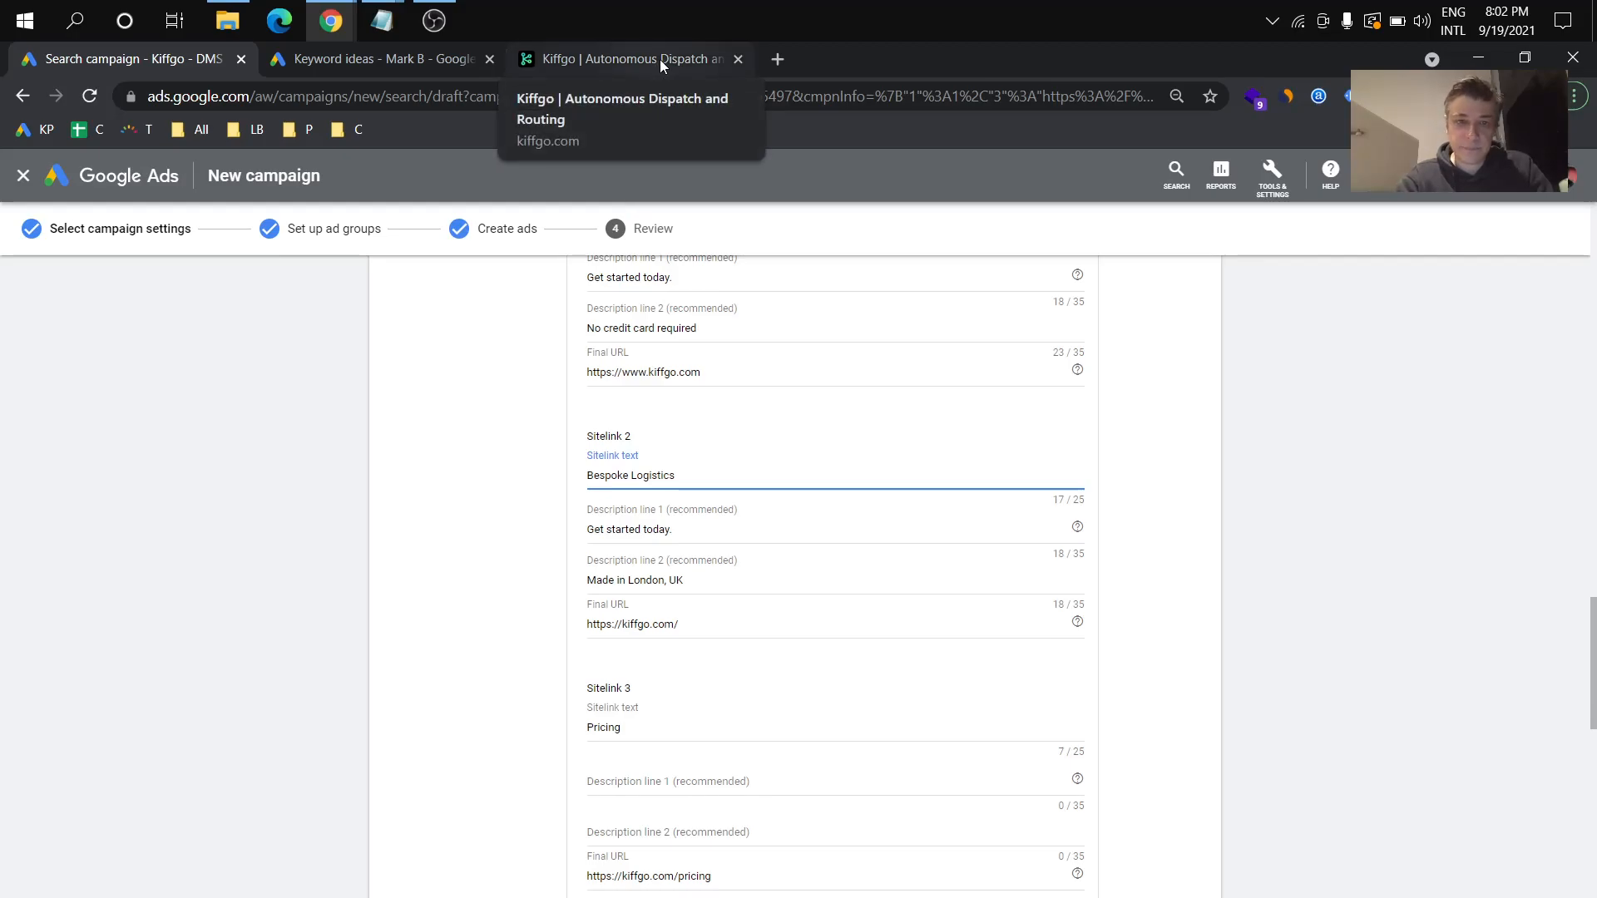
{"action": "type", "text": "SAAS"}
{"action": "triple_click", "coordinate": [707, 618]}
{"action": "key", "text": "ctrl+v"}
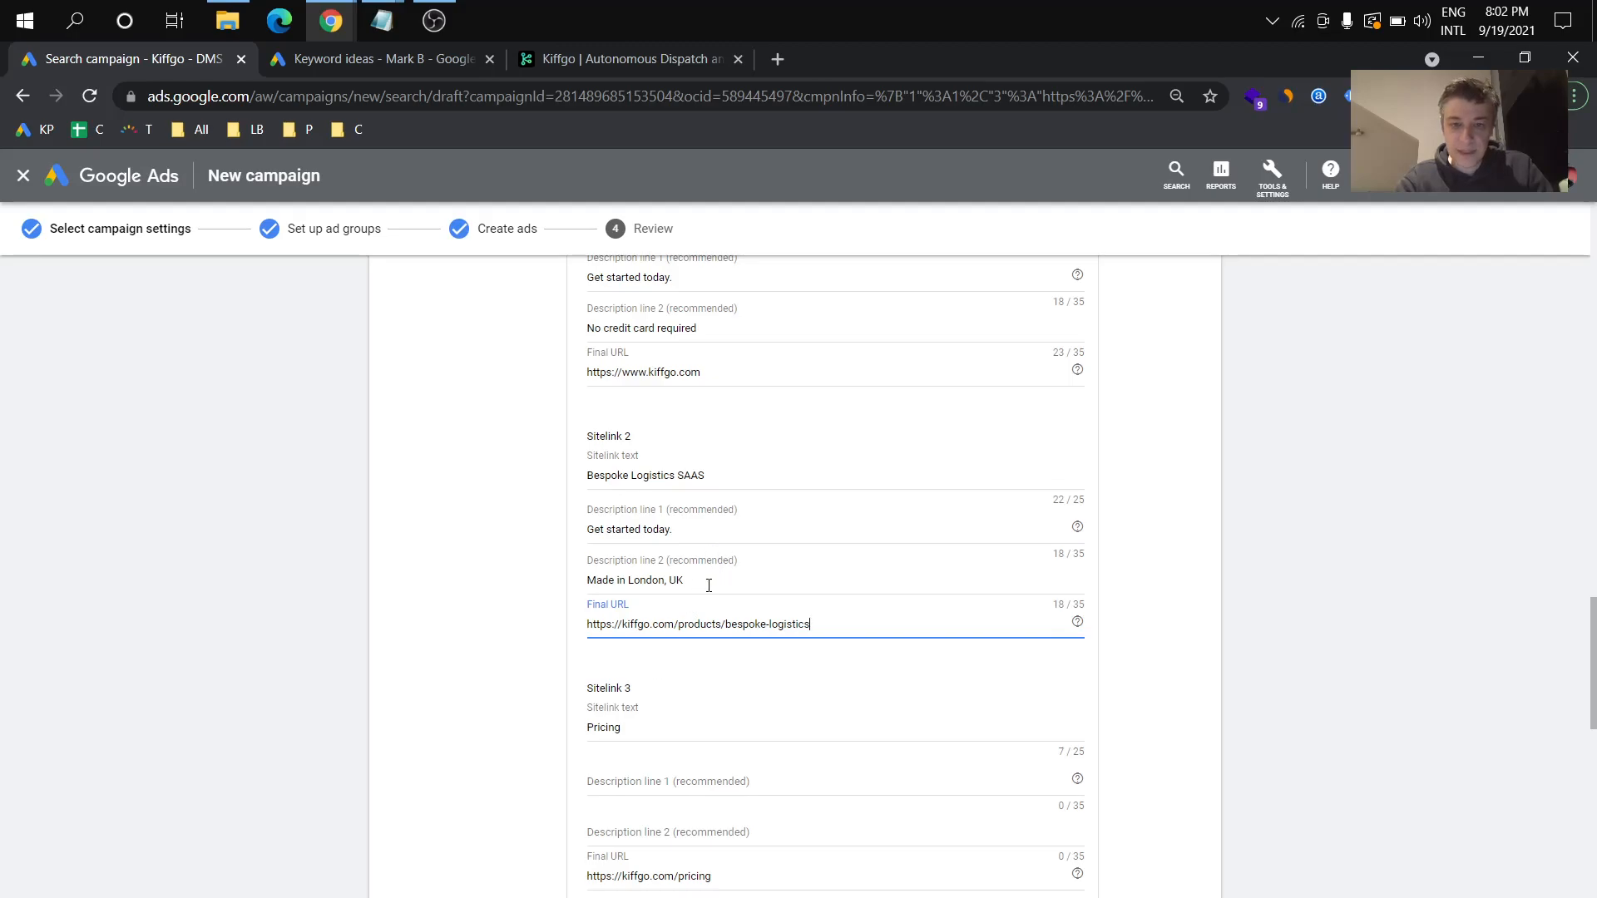
Step: Consult Kiffgo's pricing page and enter "Monthly & Yearly Plans" as description line 1 of sitelink 3
{"action": "scroll", "coordinate": [709, 589], "scroll_direction": "down", "scroll_amount": 1}
{"action": "left_click", "coordinate": [657, 668]}
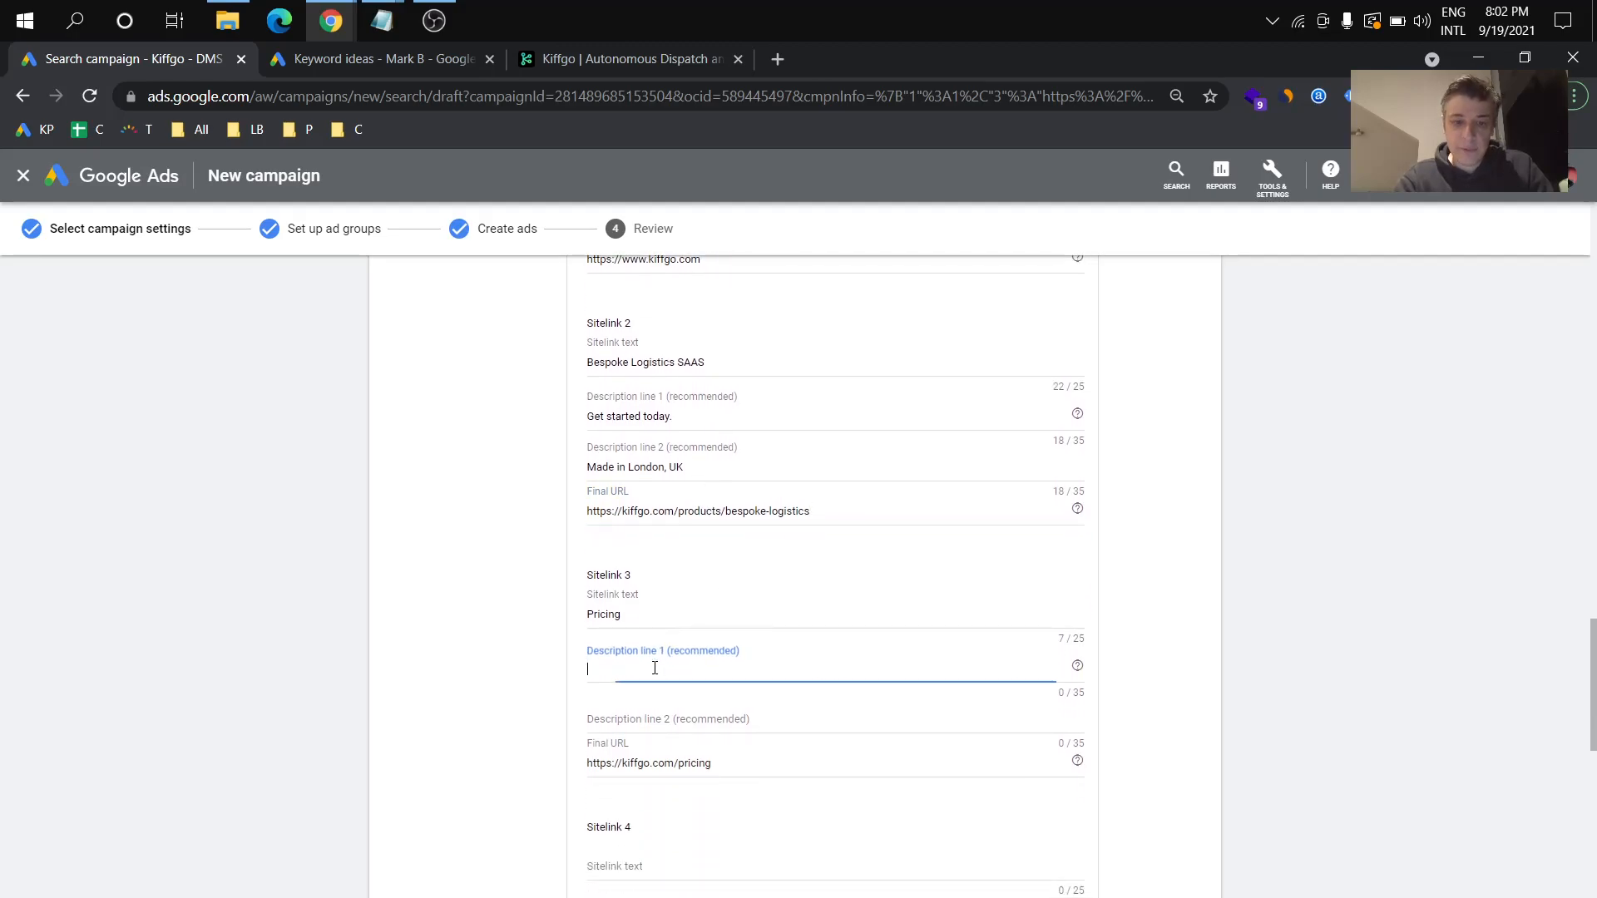
{"action": "left_click", "coordinate": [587, 58]}
{"action": "left_click", "coordinate": [517, 237]}
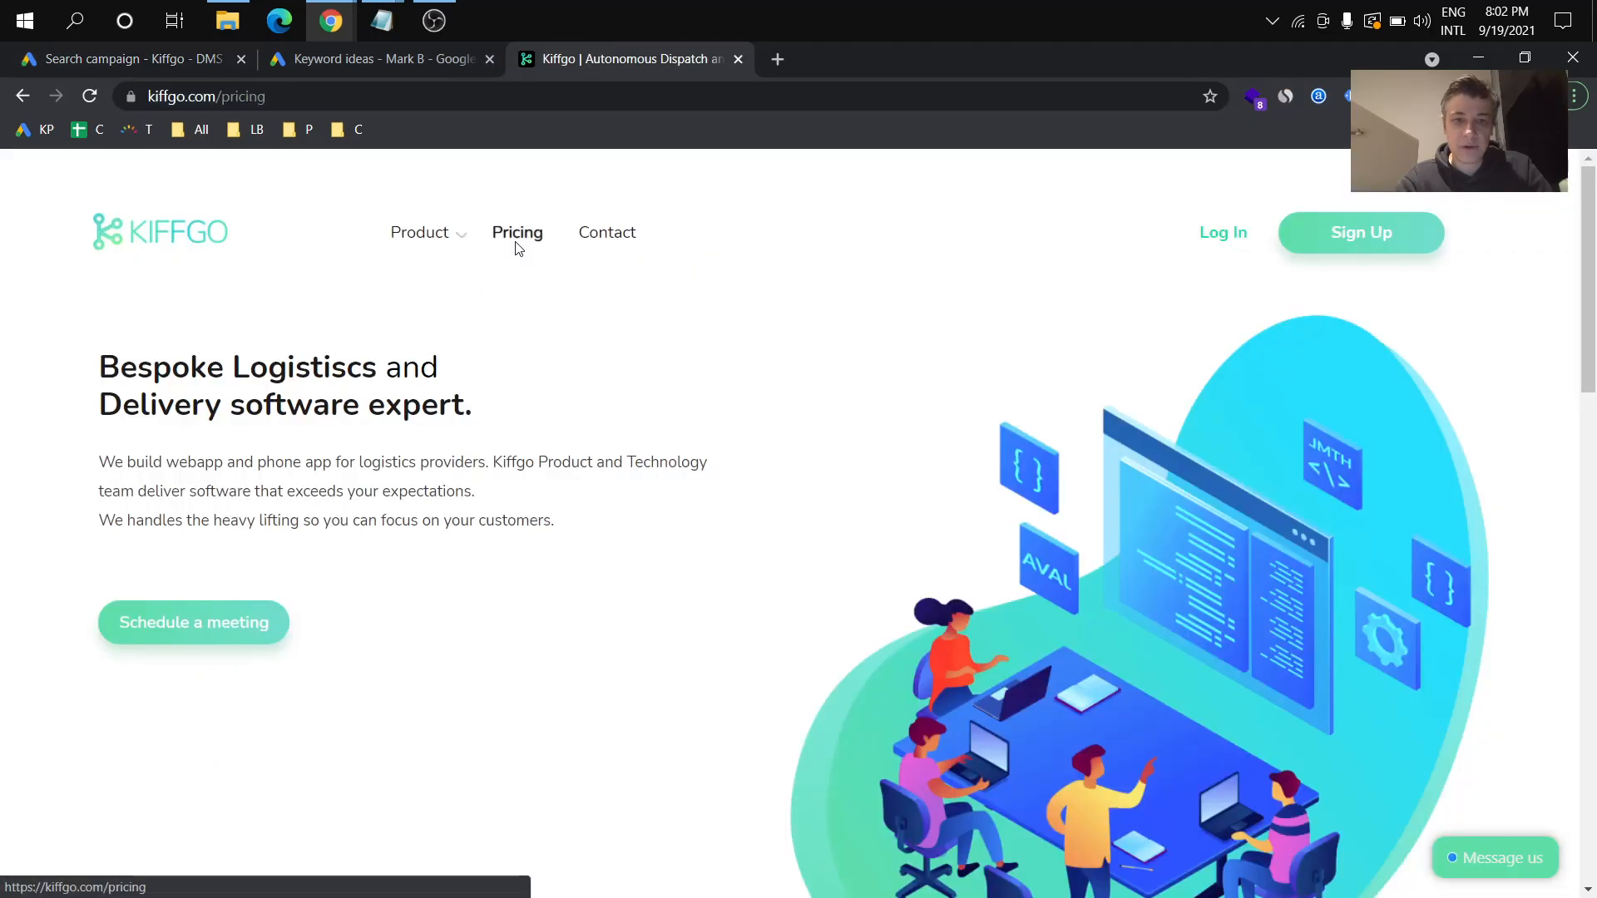
{"action": "scroll", "coordinate": [599, 460], "scroll_direction": "down", "scroll_amount": 1}
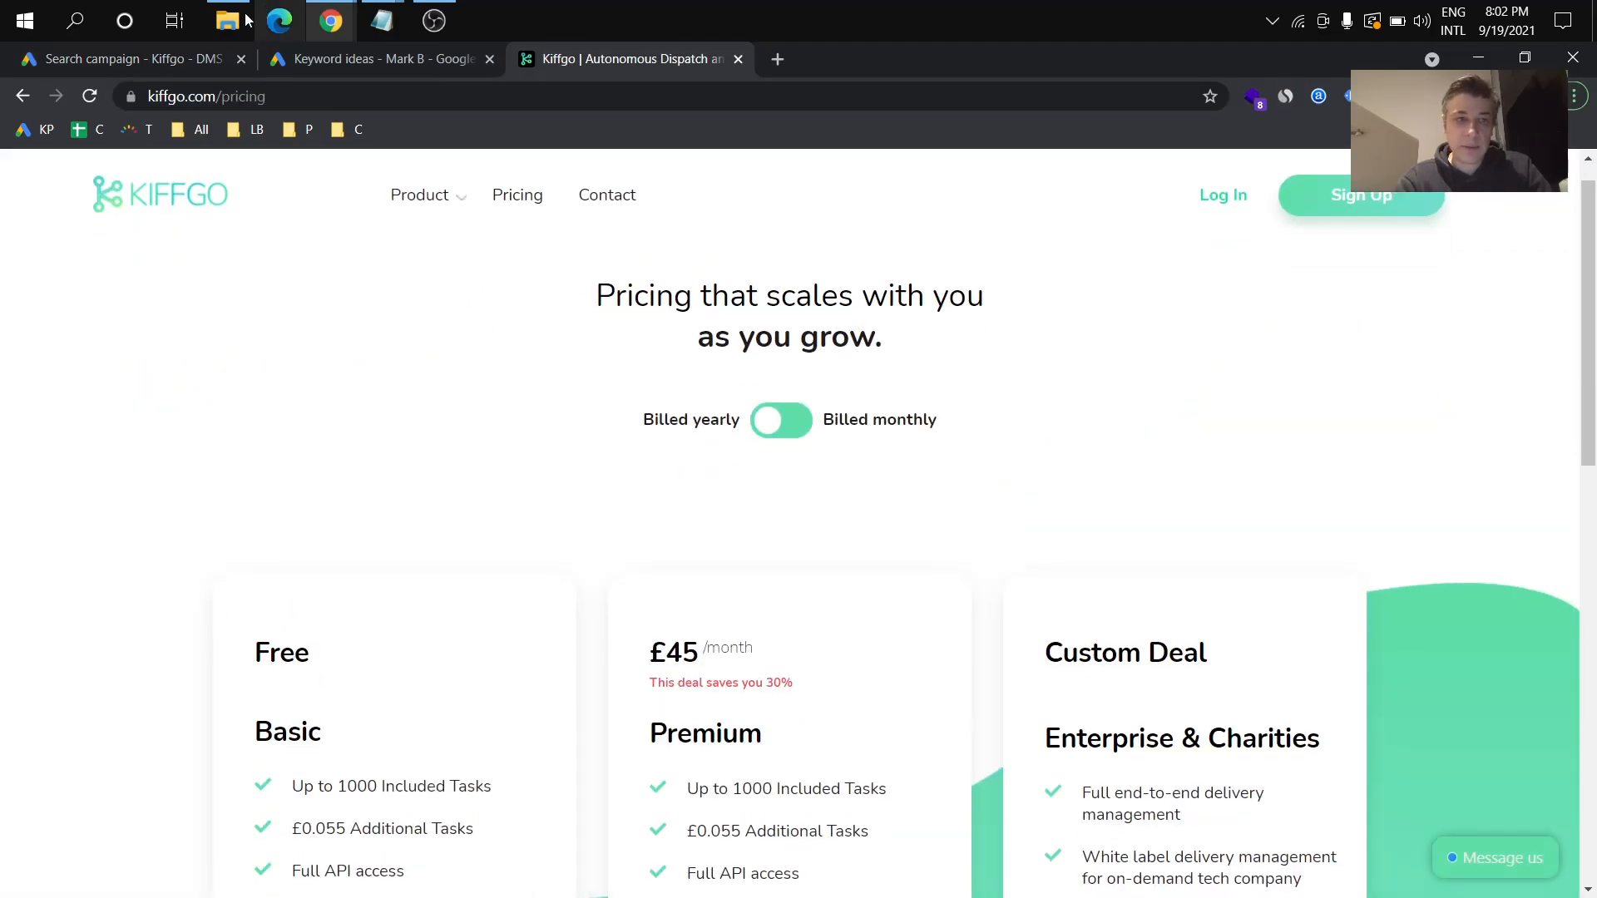
{"action": "left_click", "coordinate": [188, 51]}
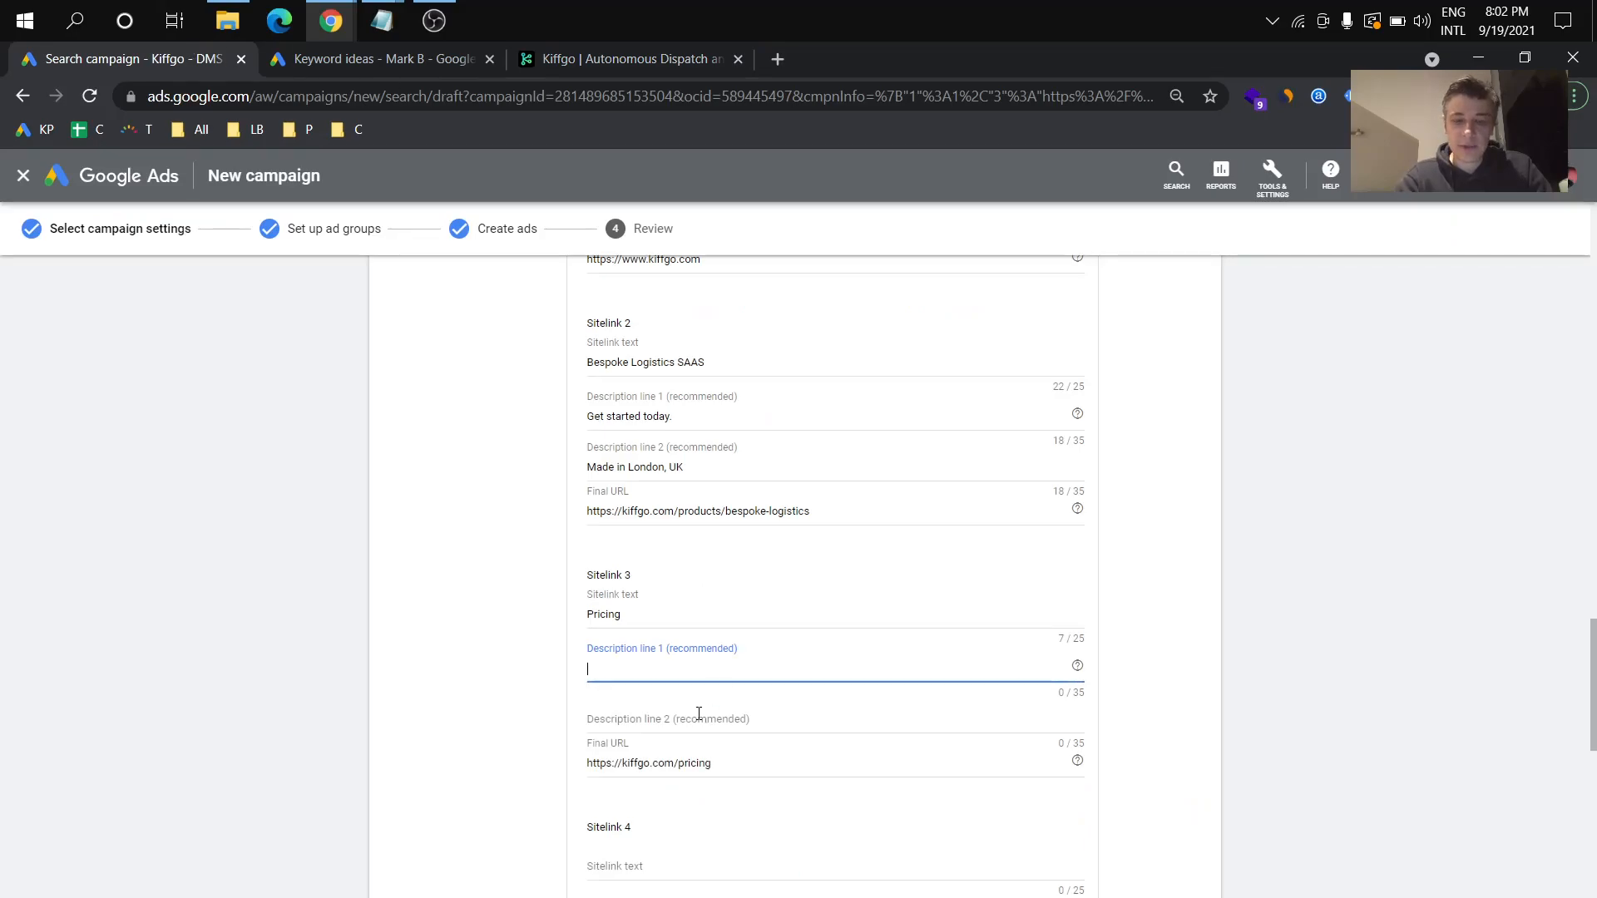
{"action": "type", "text": "Mont"}
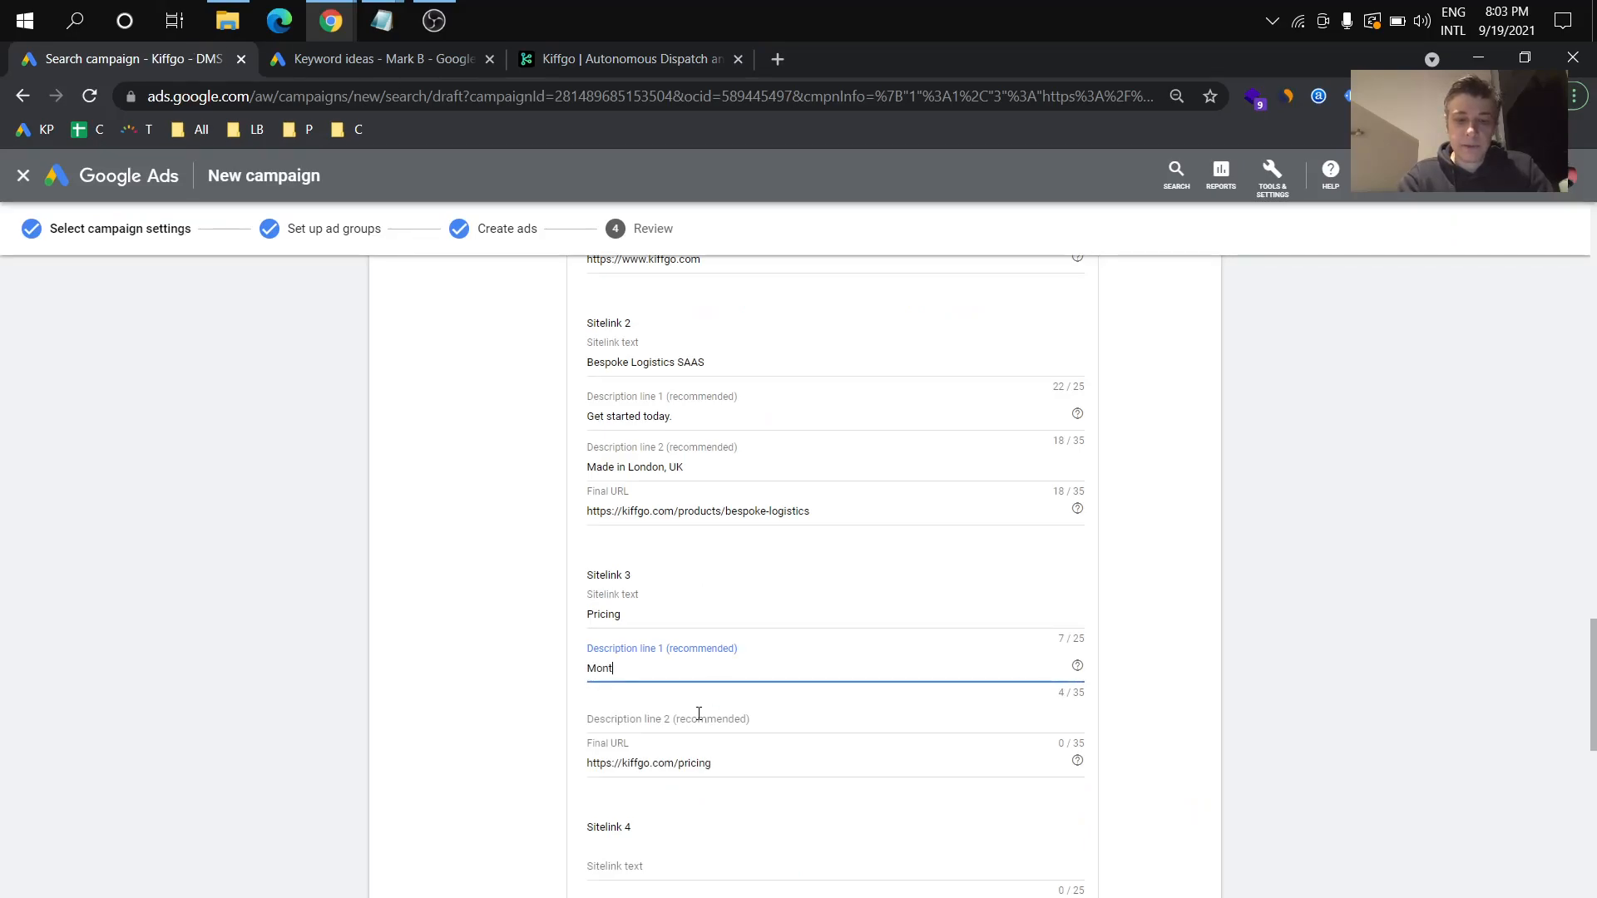
{"action": "type", "text": "hly & Yearly Plans"}
Step: Compare the yearly and monthly billing on Kiffgo's pricing page and enter "Up to 30% Off" as description line 2 of sitelink 3
{"action": "left_click", "coordinate": [698, 714]}
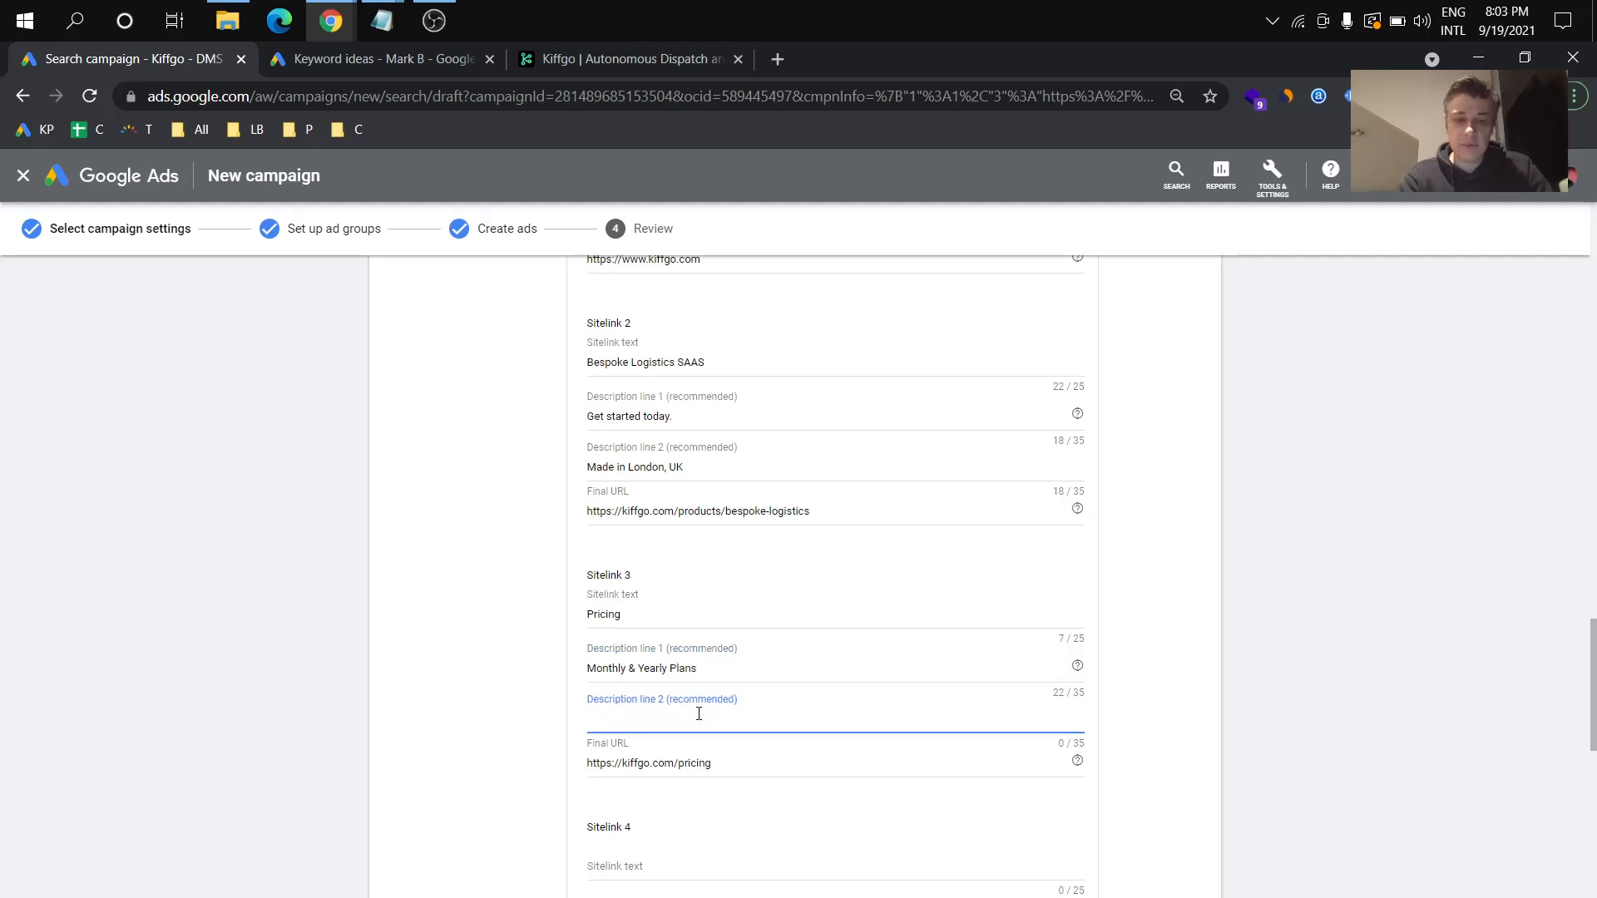
{"action": "left_click", "coordinate": [677, 63]}
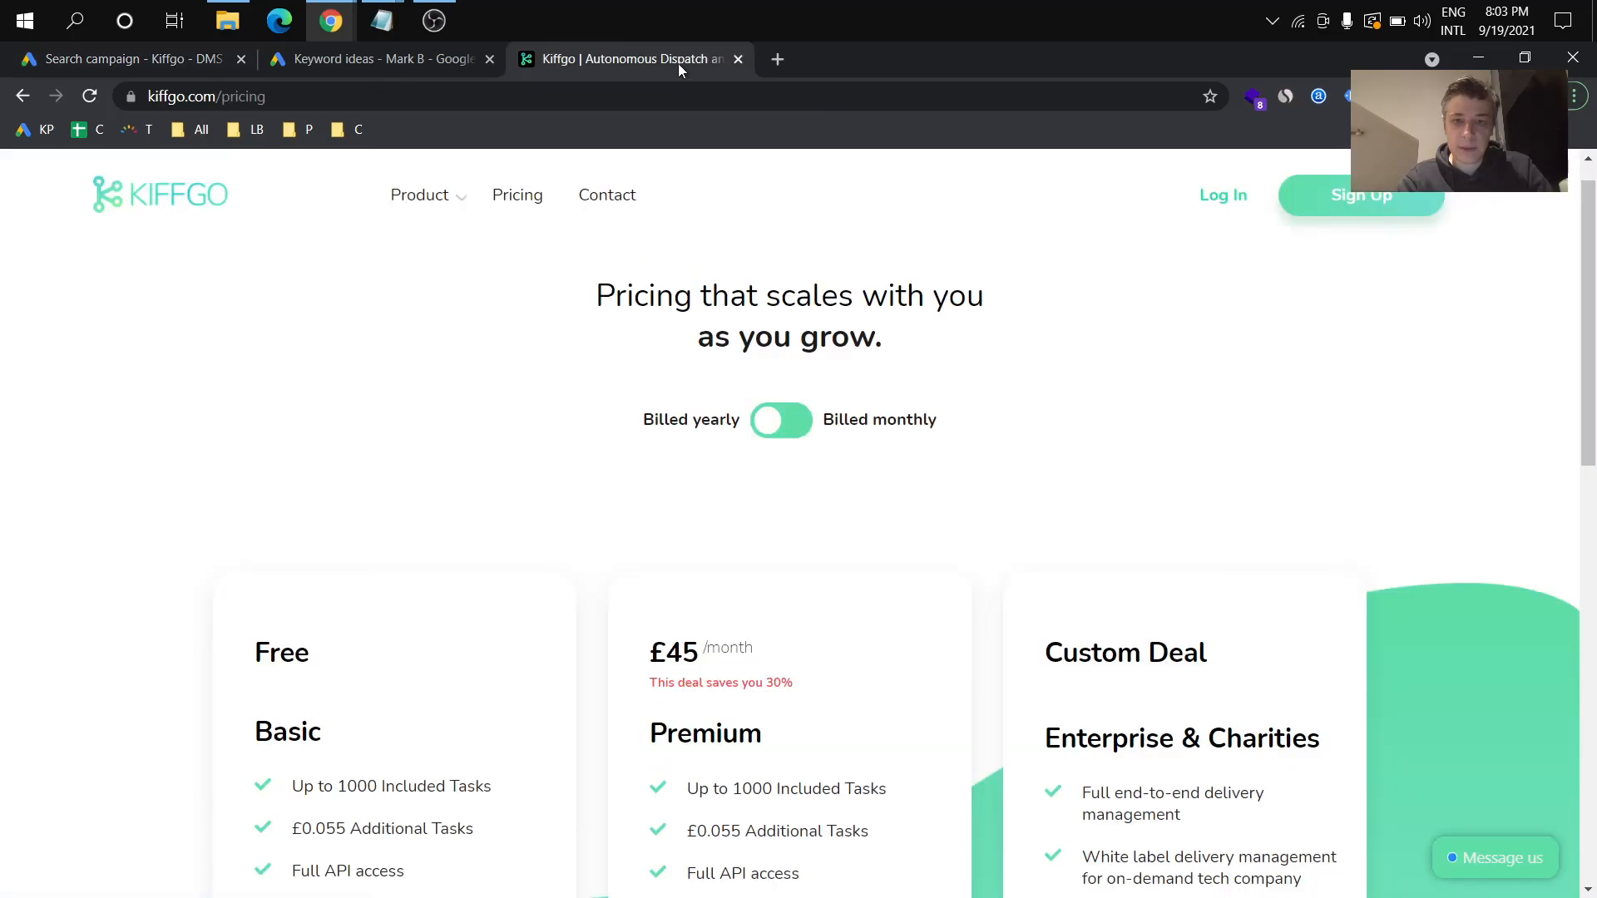
{"action": "left_click", "coordinate": [786, 431]}
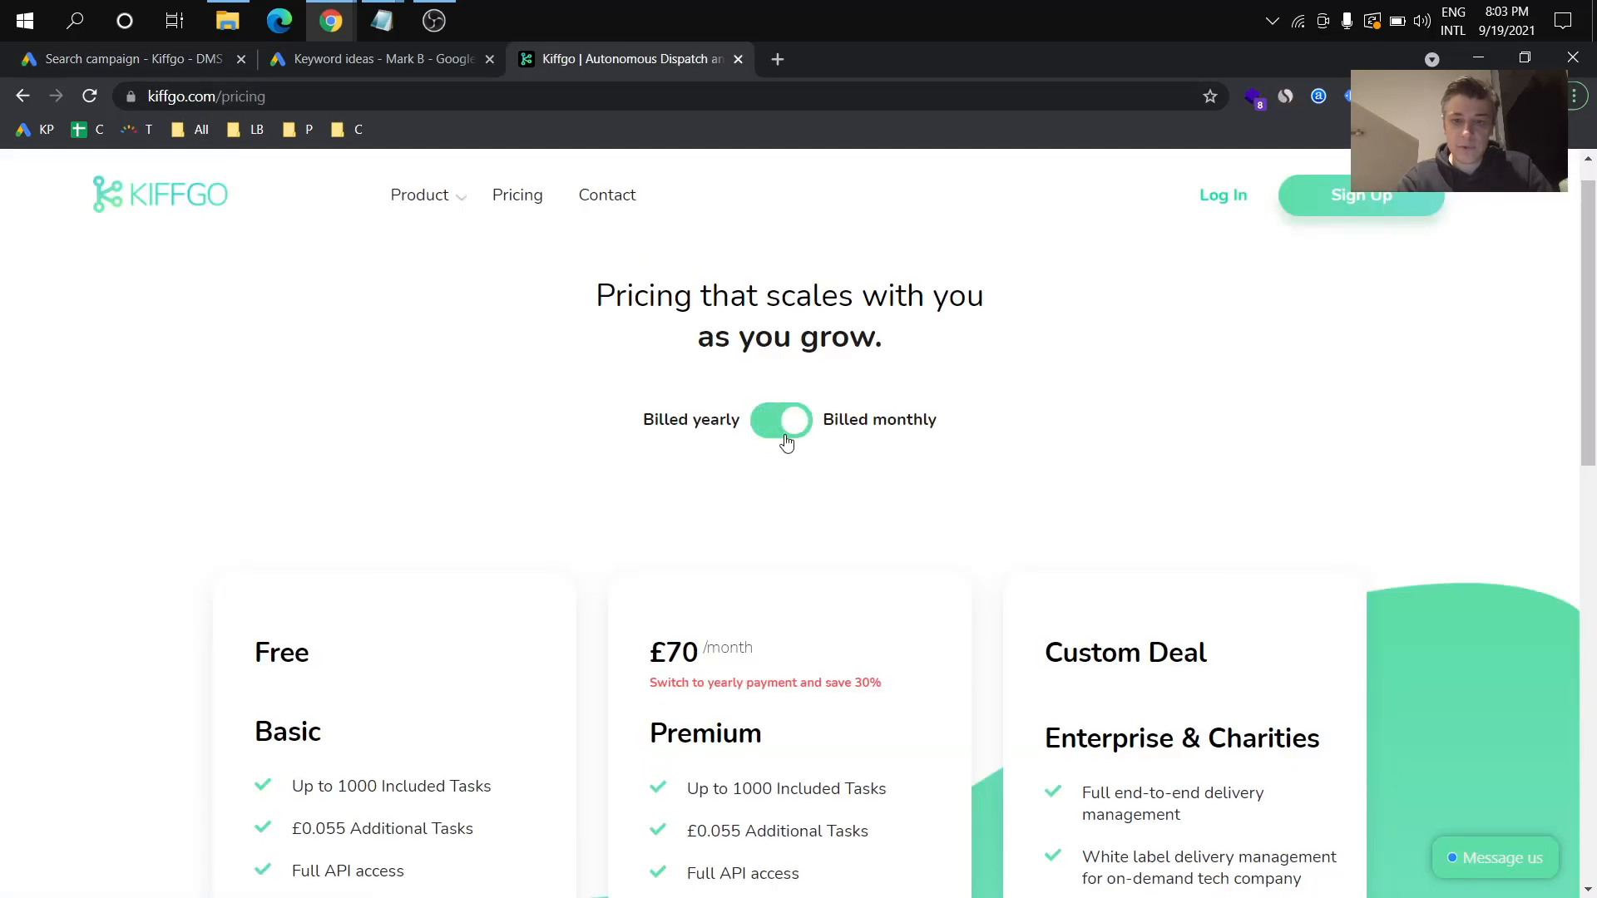
{"action": "left_click", "coordinate": [786, 430]}
{"action": "left_click", "coordinate": [113, 55]}
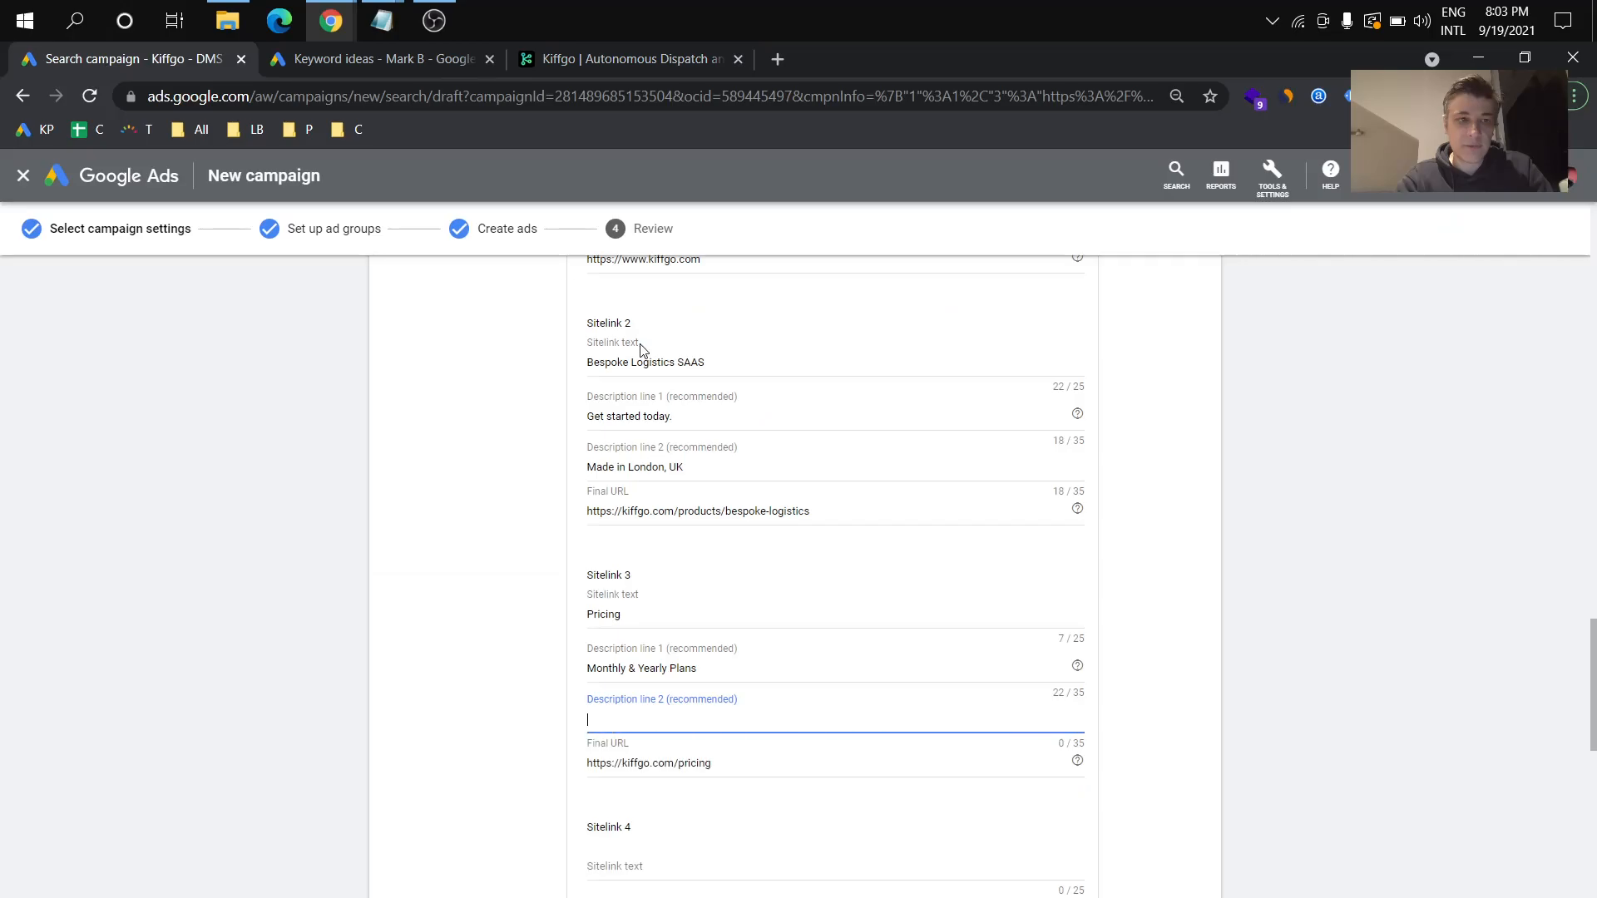
{"action": "type", "text": "Up to 30% Off"}
Step: Save the new sitelink extensions, leaving sitelink 4 empty, and save the campaign settings to continue to the ad groups
{"action": "scroll", "coordinate": [516, 510], "scroll_direction": "down", "scroll_amount": 6}
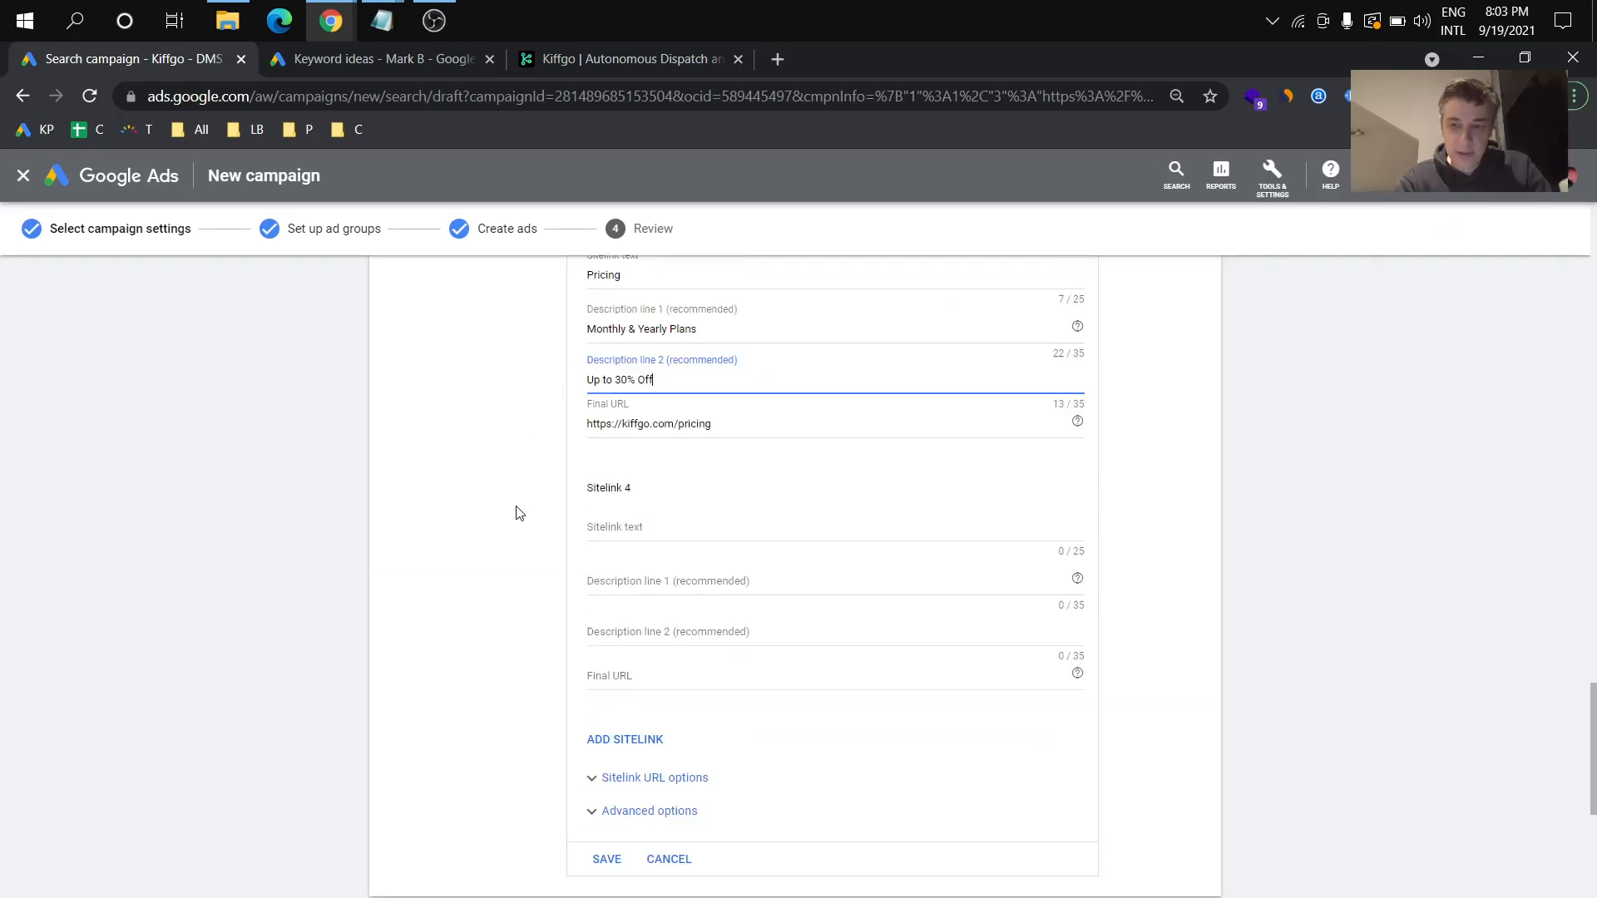
{"action": "left_click", "coordinate": [606, 675]}
{"action": "scroll", "coordinate": [640, 640], "scroll_direction": "down", "scroll_amount": 3}
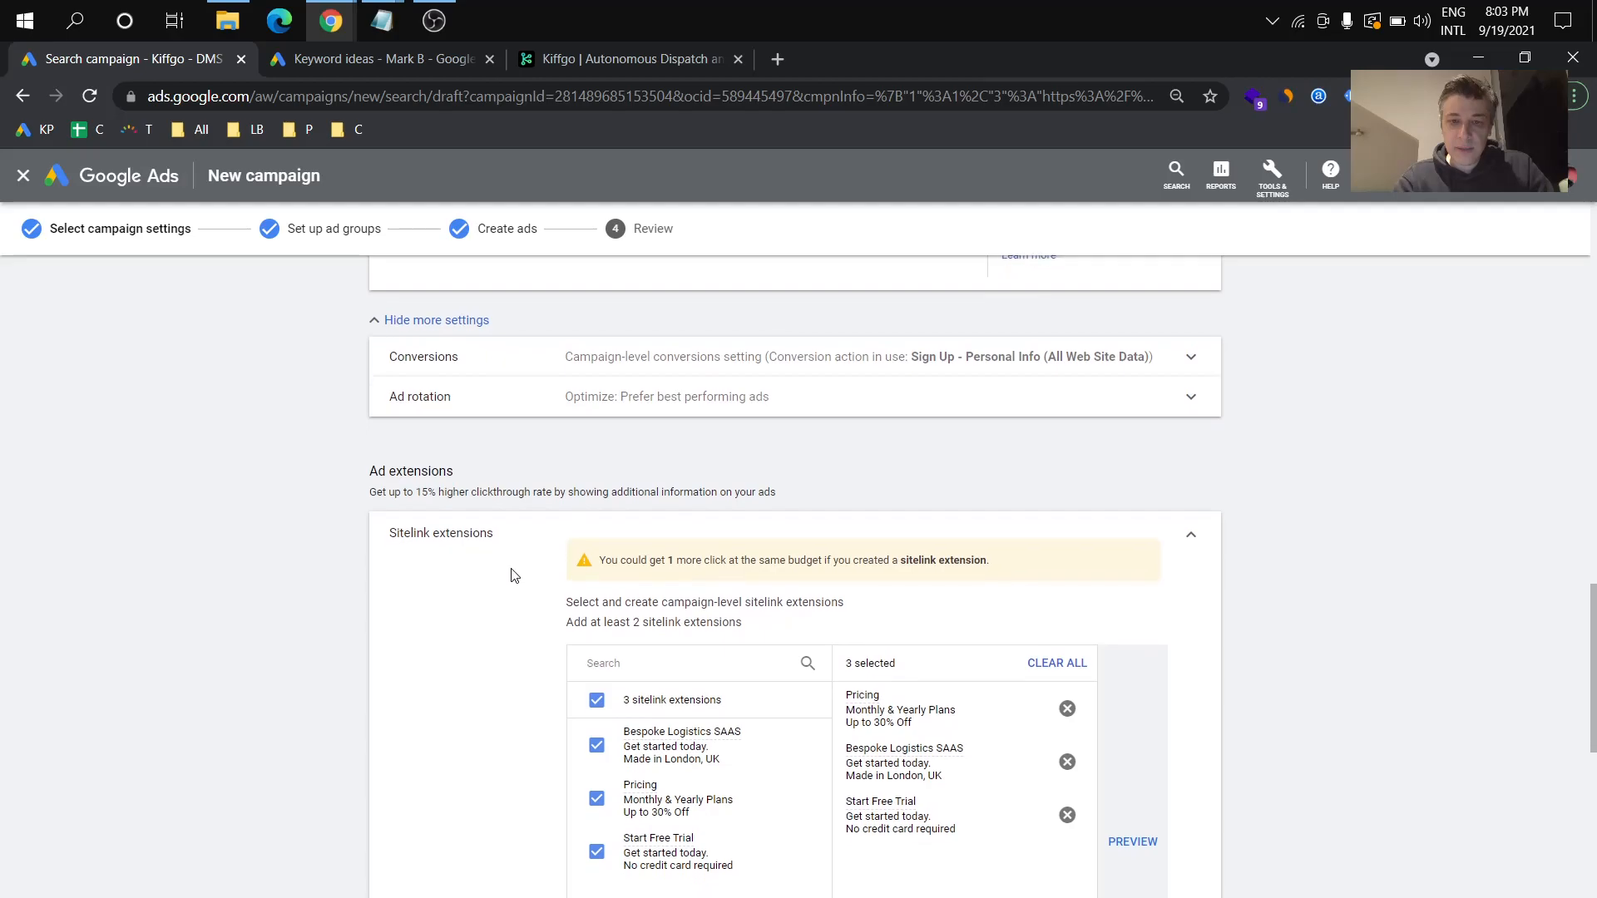
{"action": "scroll", "coordinate": [512, 576], "scroll_direction": "down", "scroll_amount": 6}
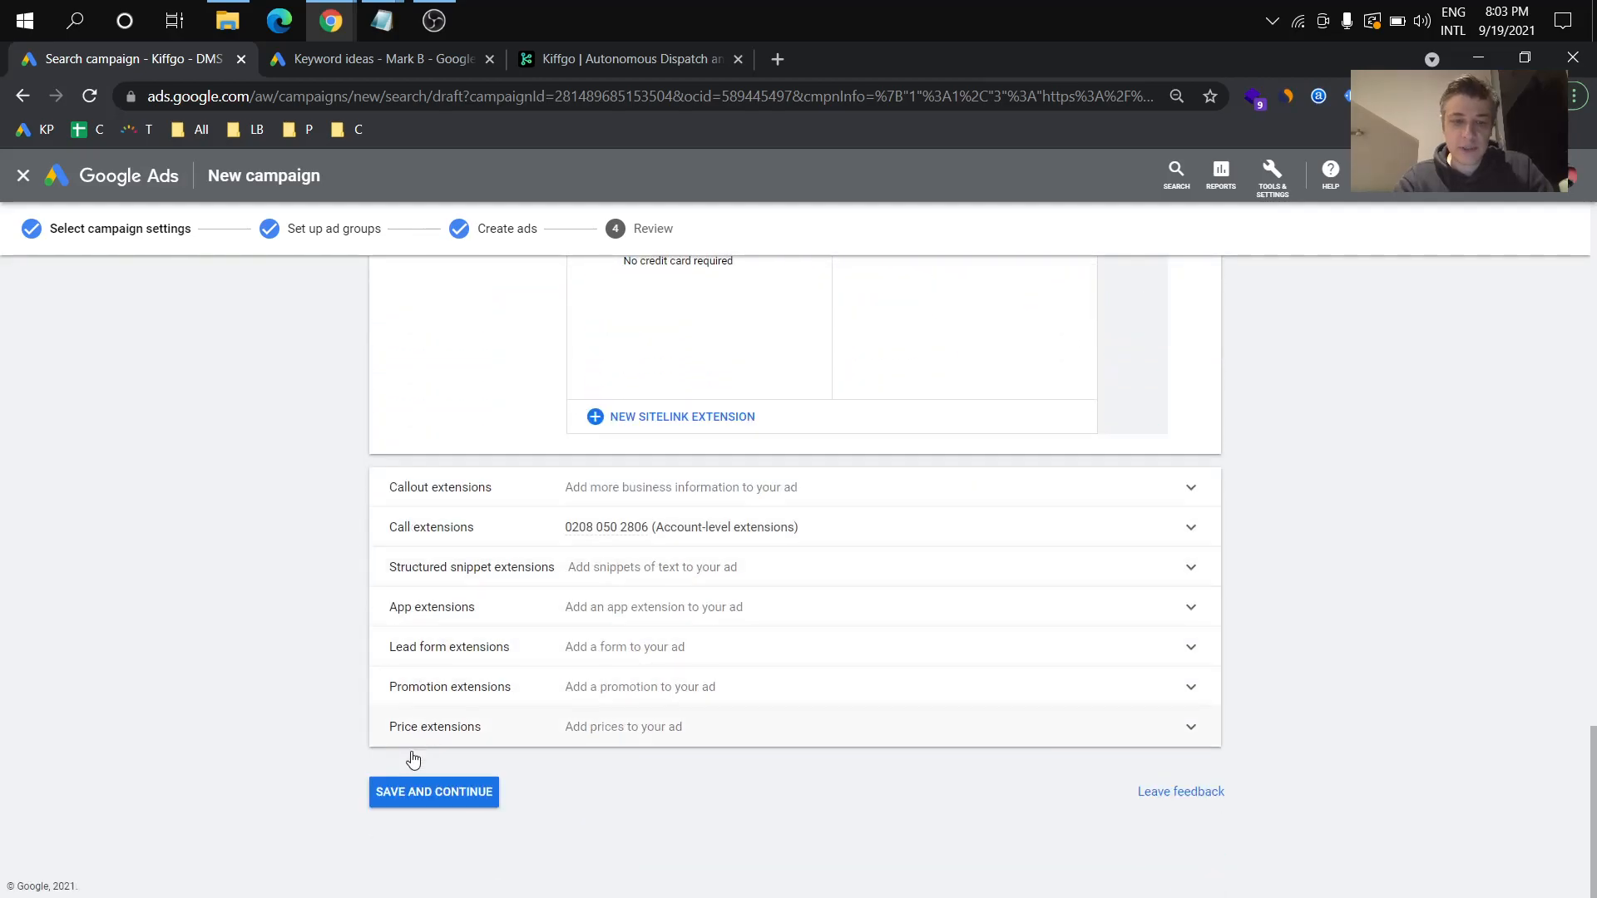
{"action": "left_click", "coordinate": [408, 791]}
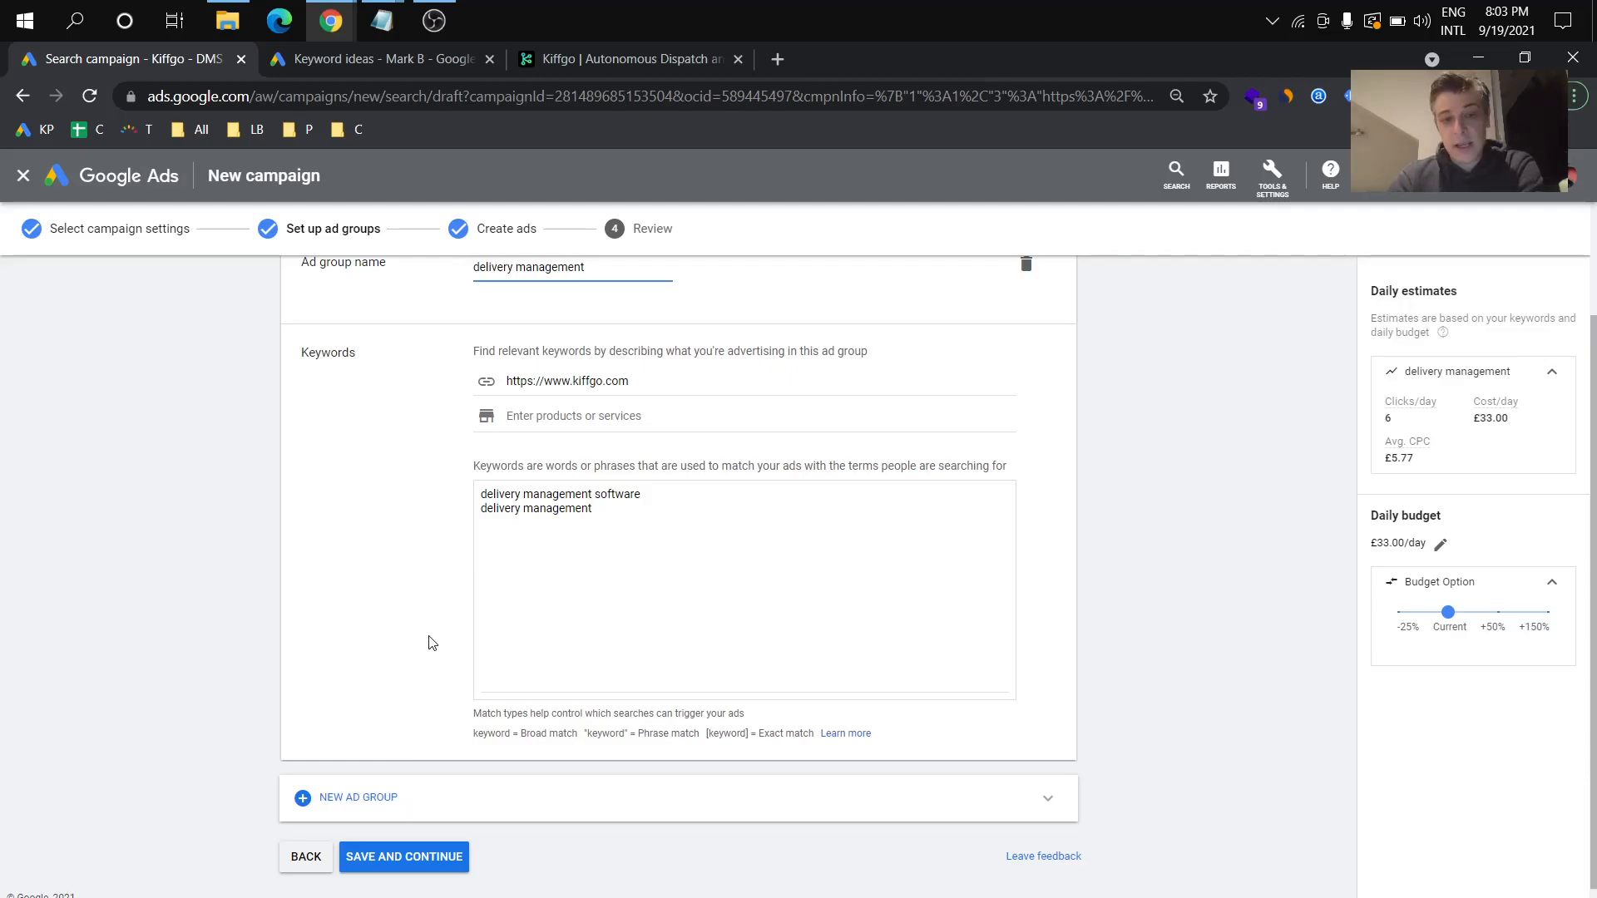
Step: Check the delivery management ad group's keywords and its ad, saving both stages to reach the campaign review
{"action": "scroll", "coordinate": [430, 643], "scroll_direction": "up", "scroll_amount": 2}
{"action": "scroll", "coordinate": [430, 643], "scroll_direction": "down", "scroll_amount": 2}
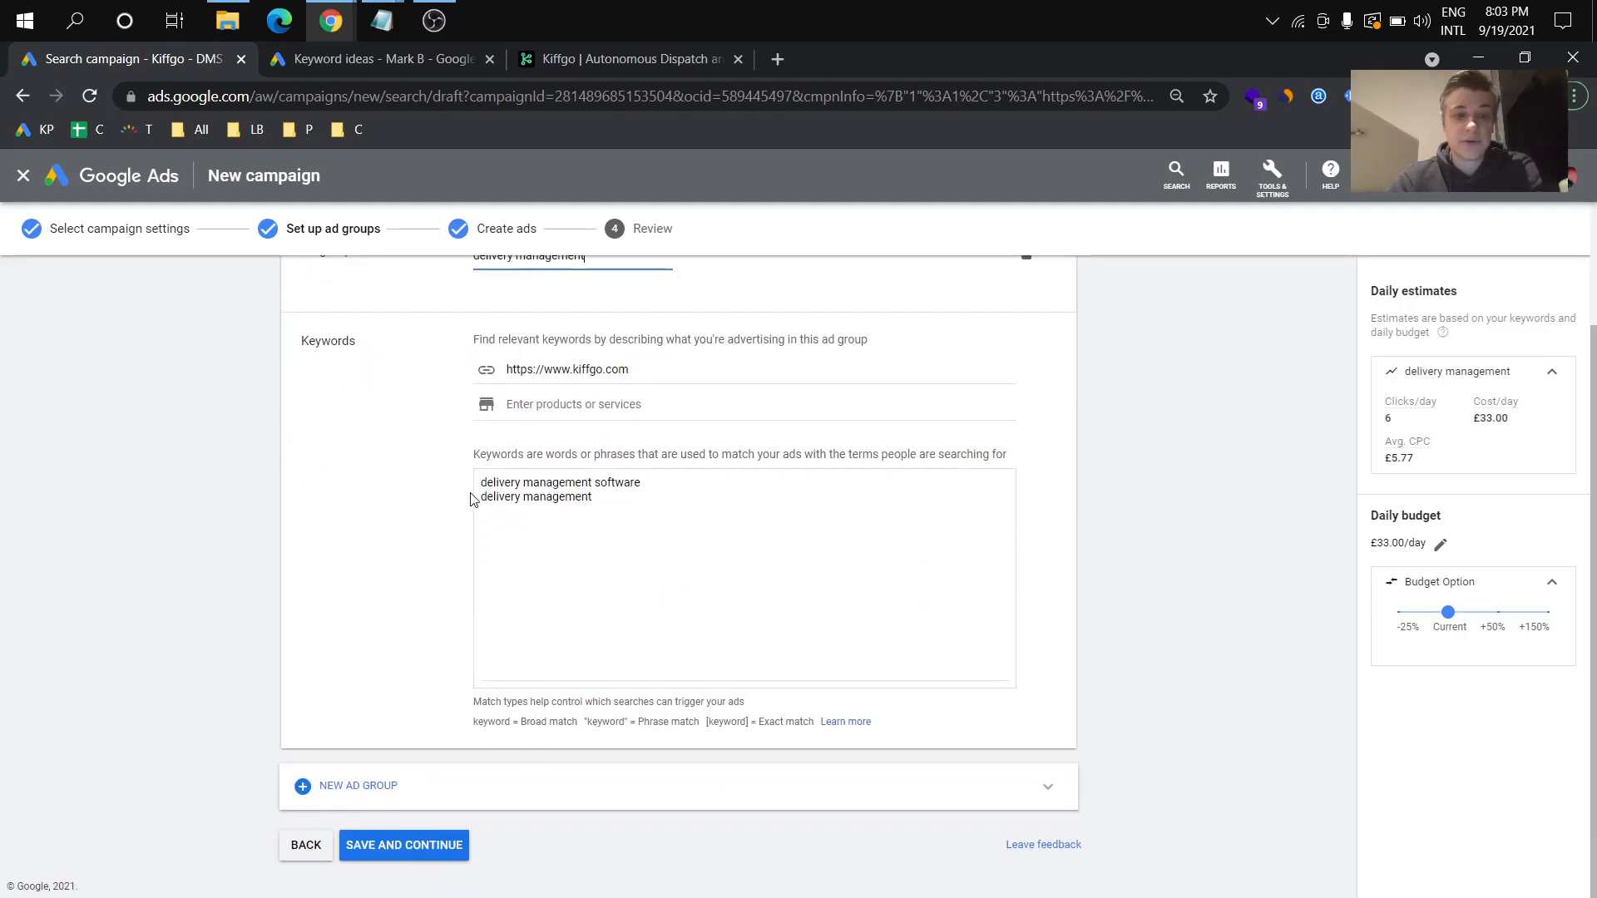
{"action": "scroll", "coordinate": [471, 500], "scroll_direction": "up", "scroll_amount": 2}
{"action": "scroll", "coordinate": [396, 605], "scroll_direction": "down", "scroll_amount": 2}
{"action": "left_click", "coordinate": [394, 846]}
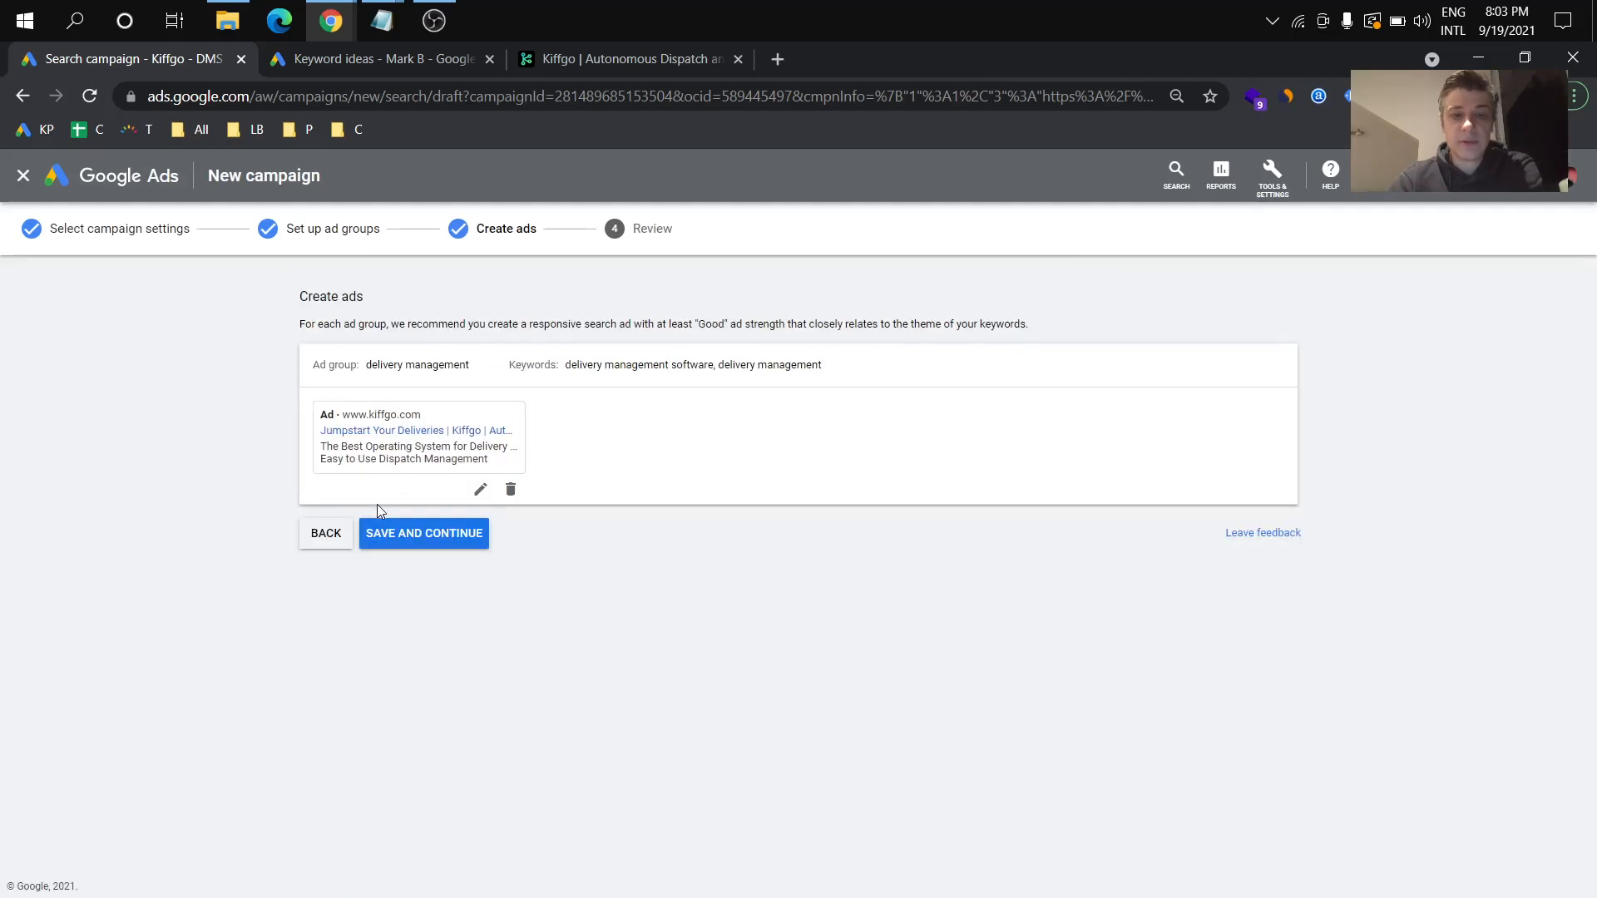
{"action": "left_click", "coordinate": [429, 536]}
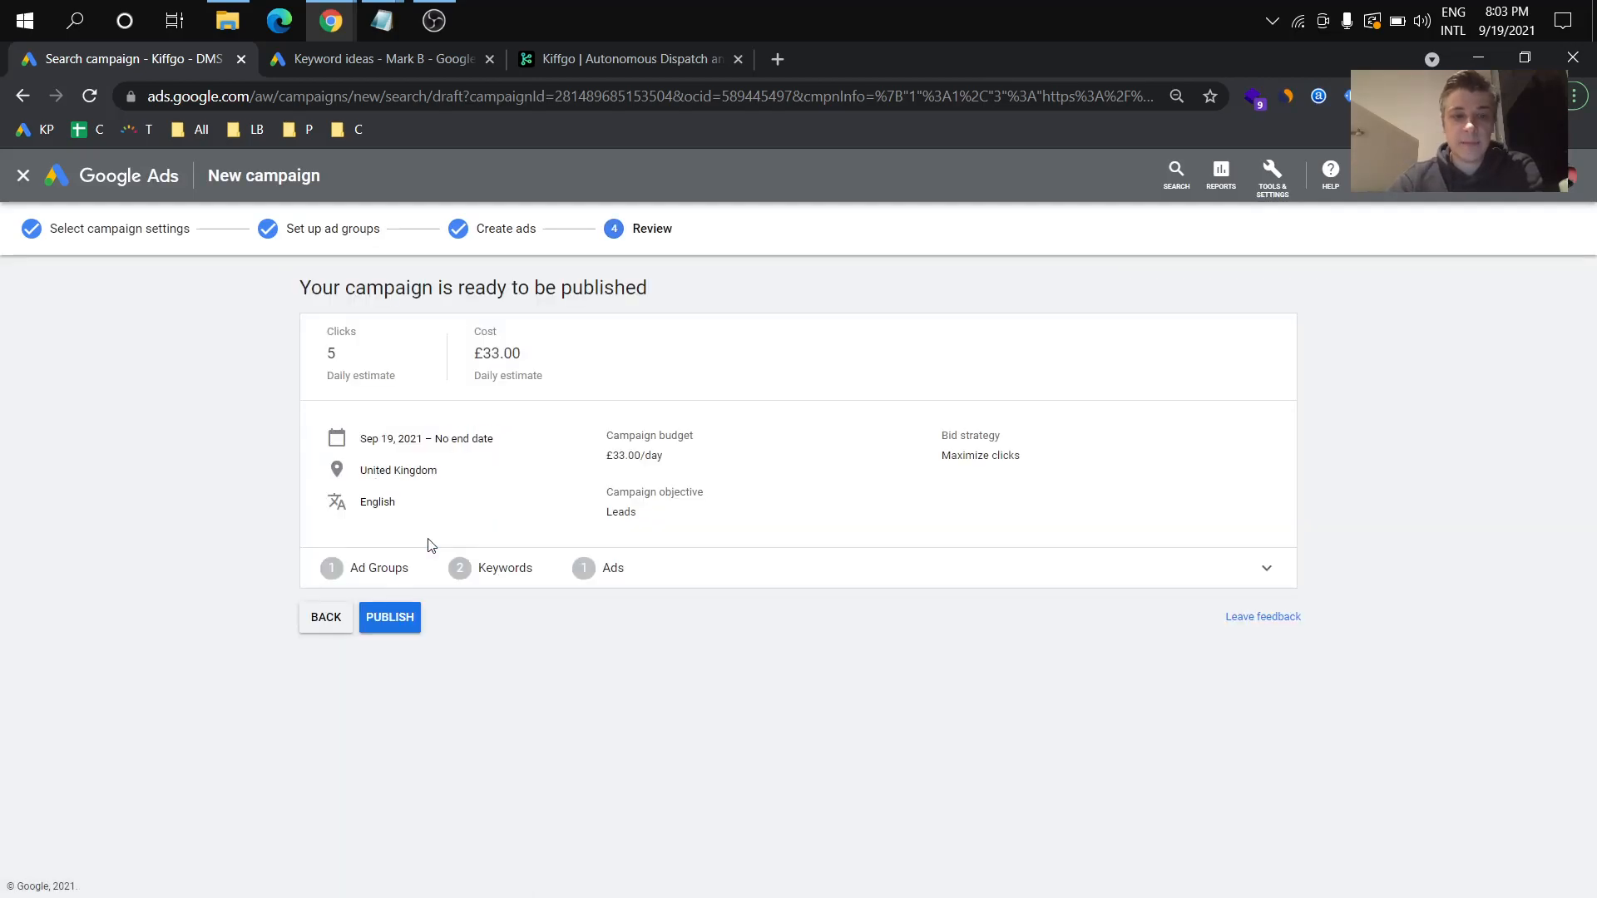
Step: Review the daily click estimate, bid strategy and budget, and publish the campaign
{"action": "double_click", "coordinate": [331, 354]}
{"action": "left_click", "coordinate": [395, 373]}
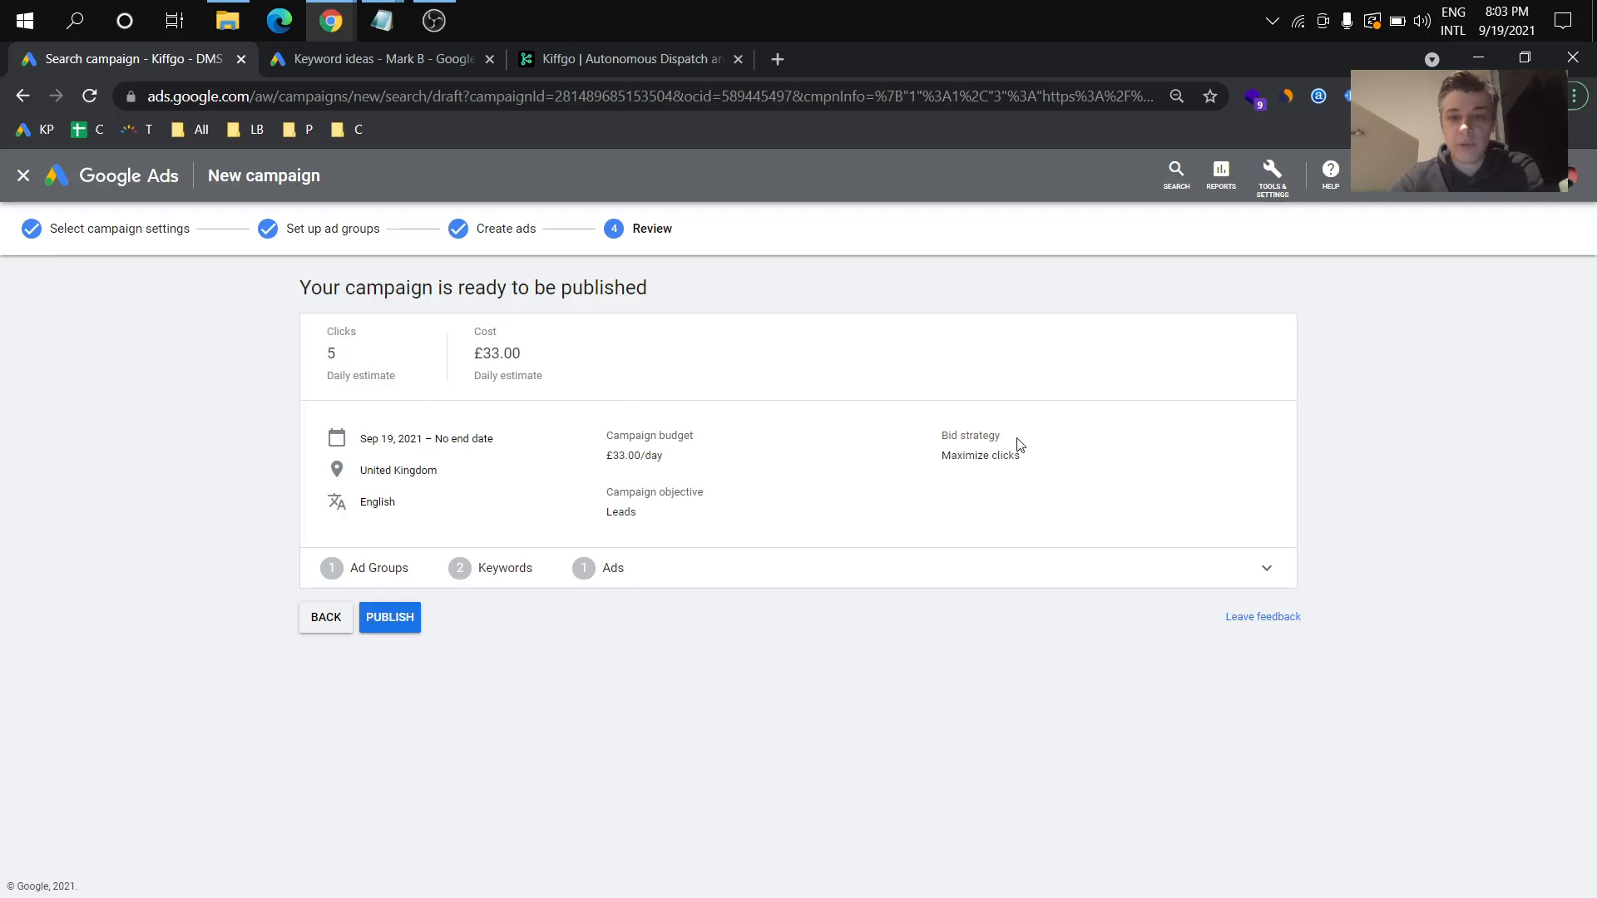
{"action": "left_click_drag", "start_coordinate": [1022, 457], "coordinate": [971, 470]}
{"action": "left_click", "coordinate": [972, 471]}
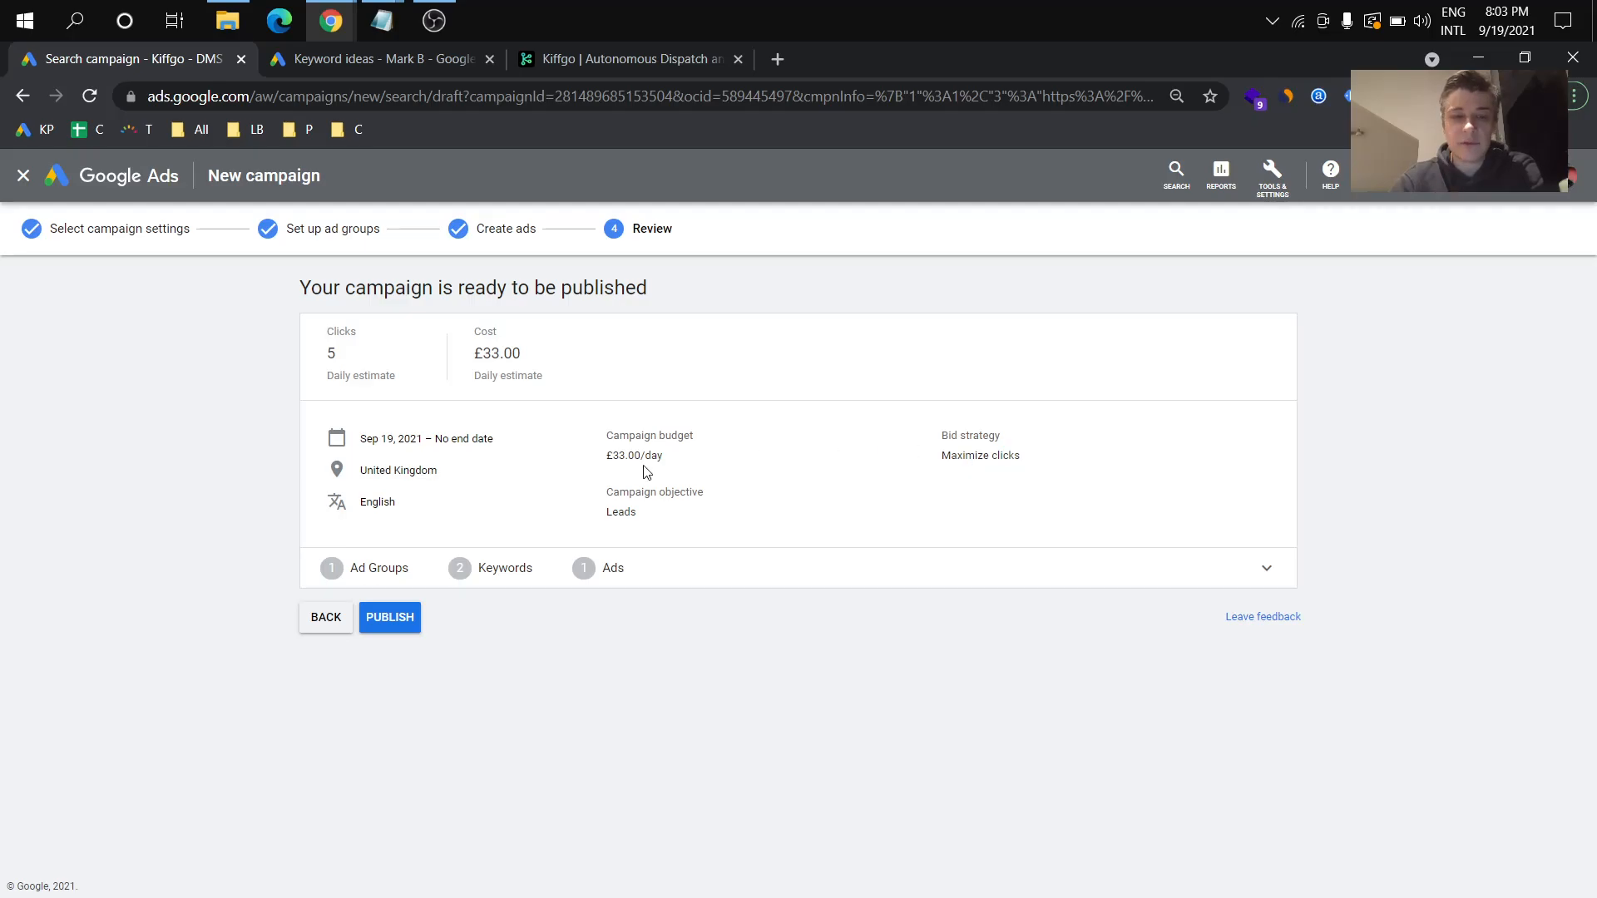
{"action": "left_click", "coordinate": [416, 611]}
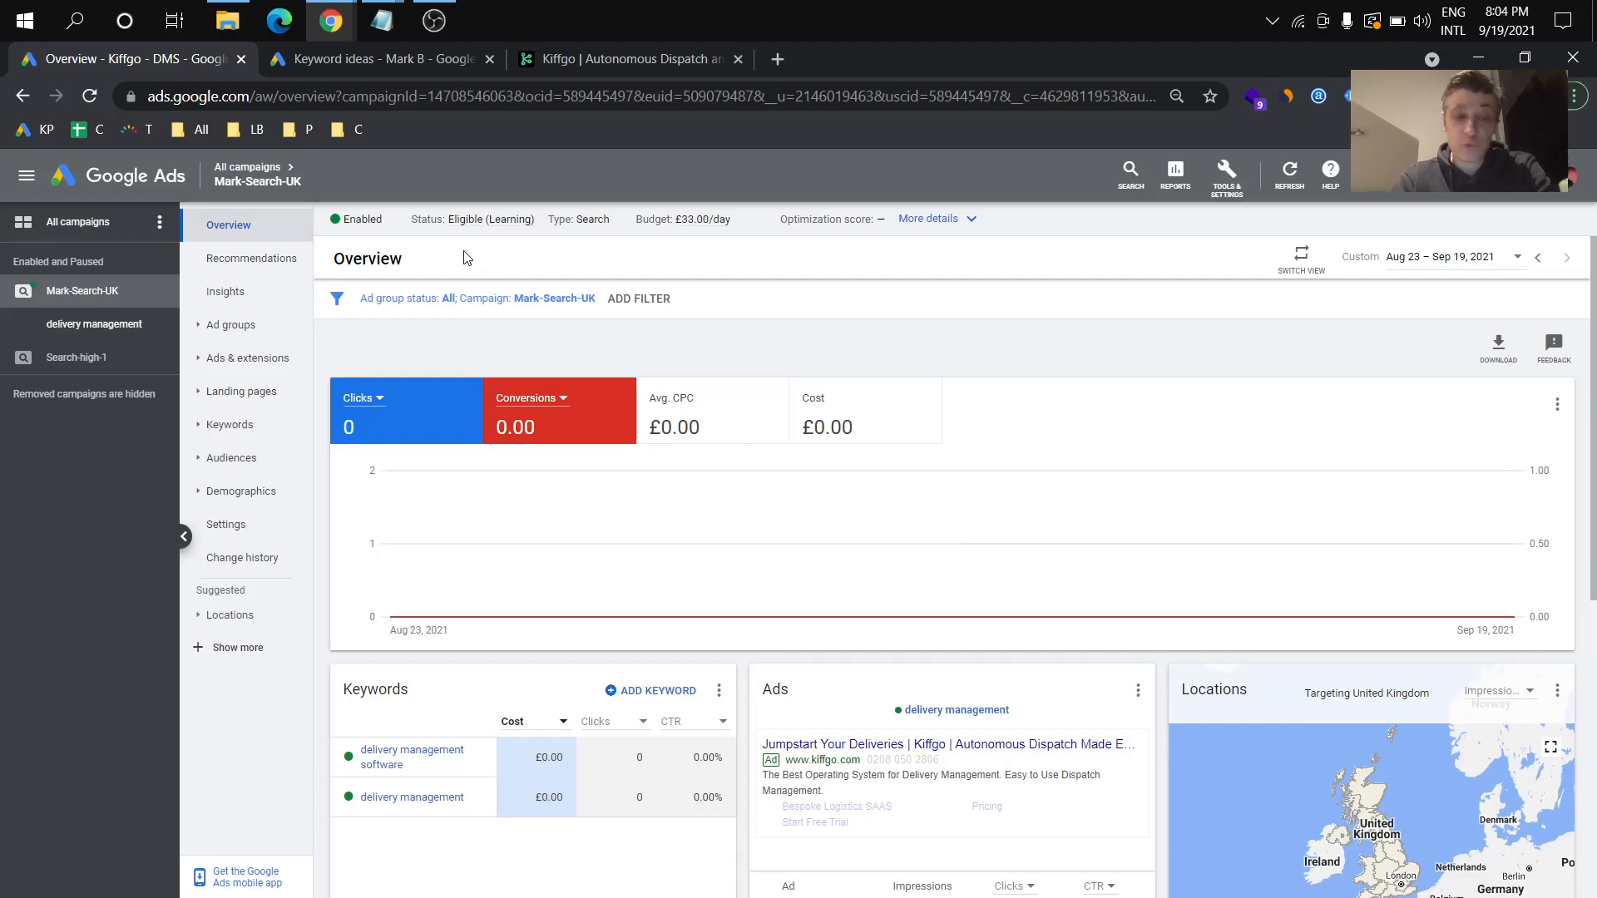
Step: Add the Vehicles & Transportation audience to the new search campaign with the Observation setting and save it
{"action": "left_click", "coordinate": [231, 457]}
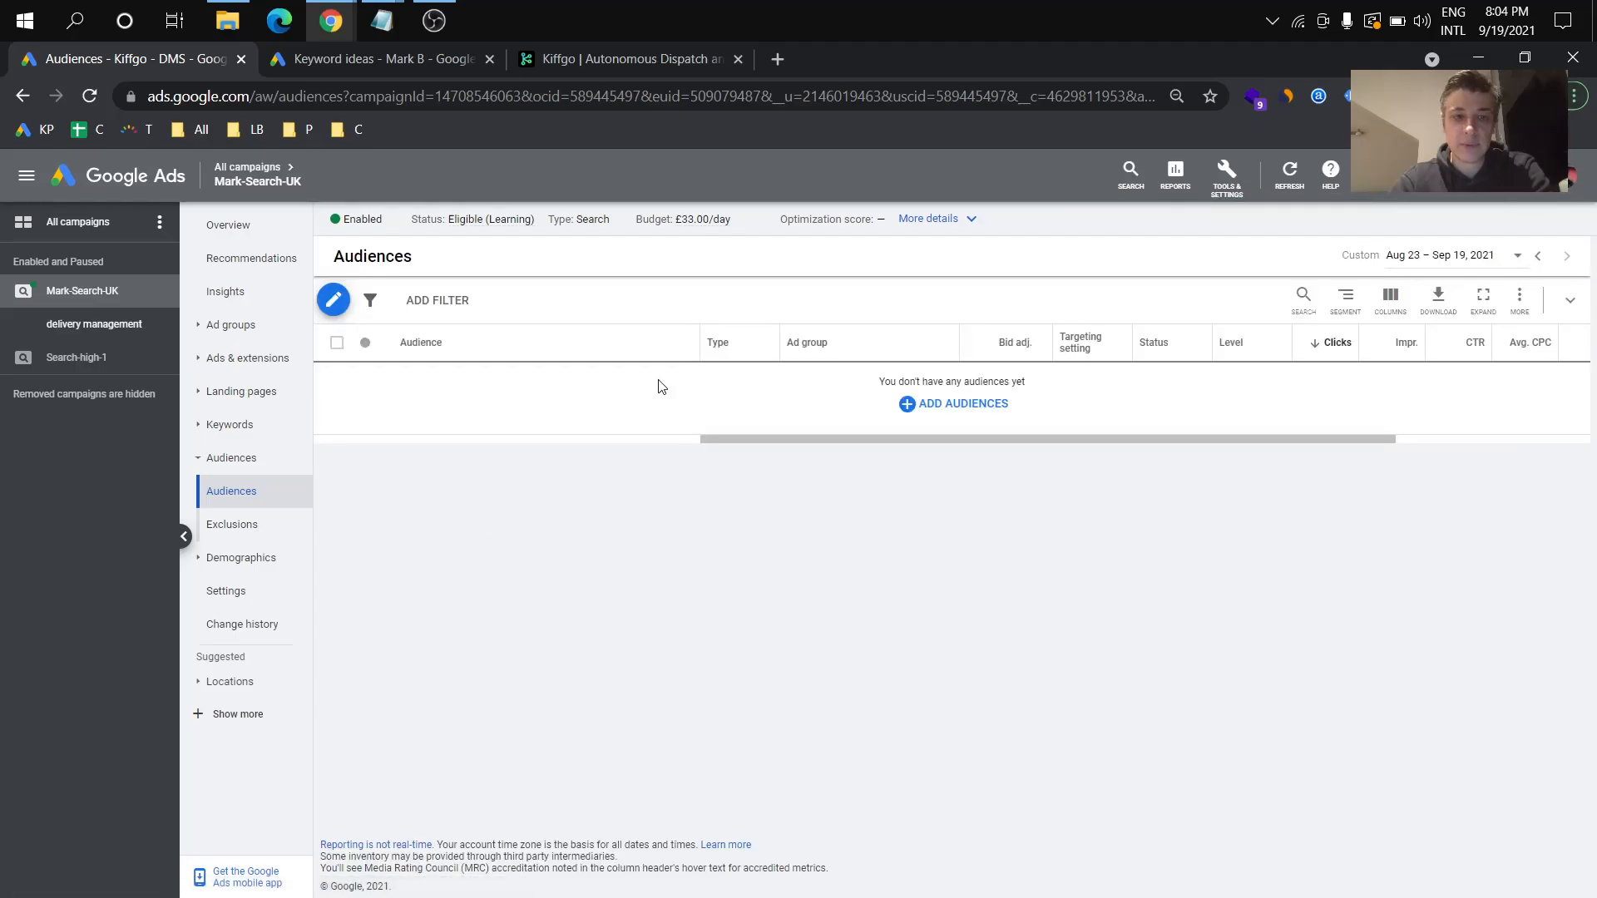
{"action": "left_click", "coordinate": [958, 408]}
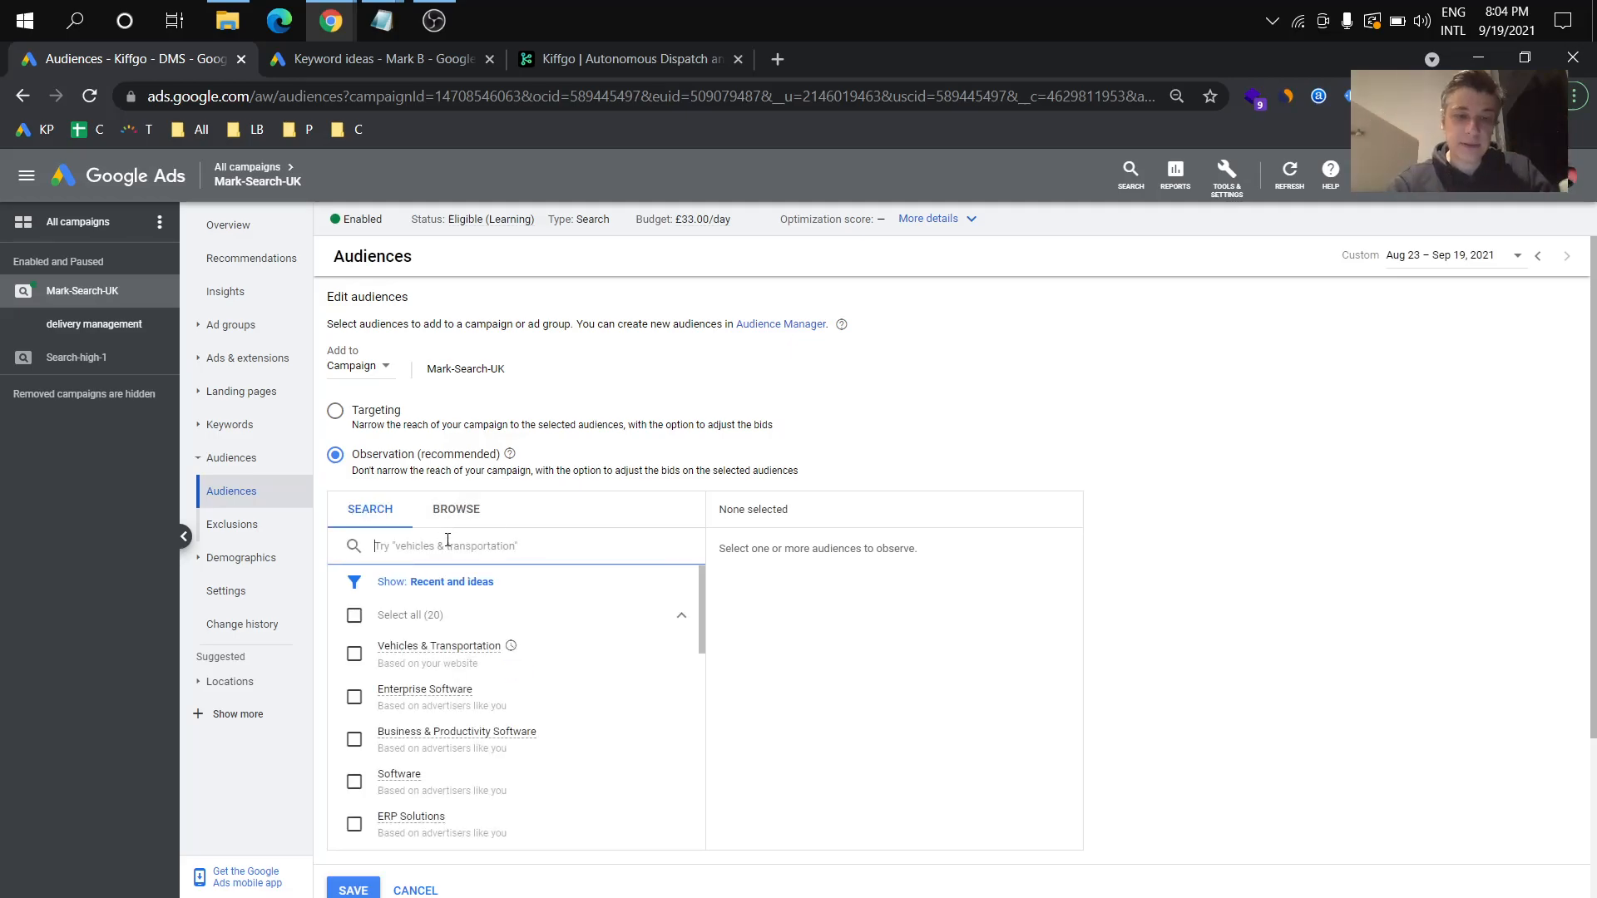
{"action": "left_click", "coordinate": [354, 653]}
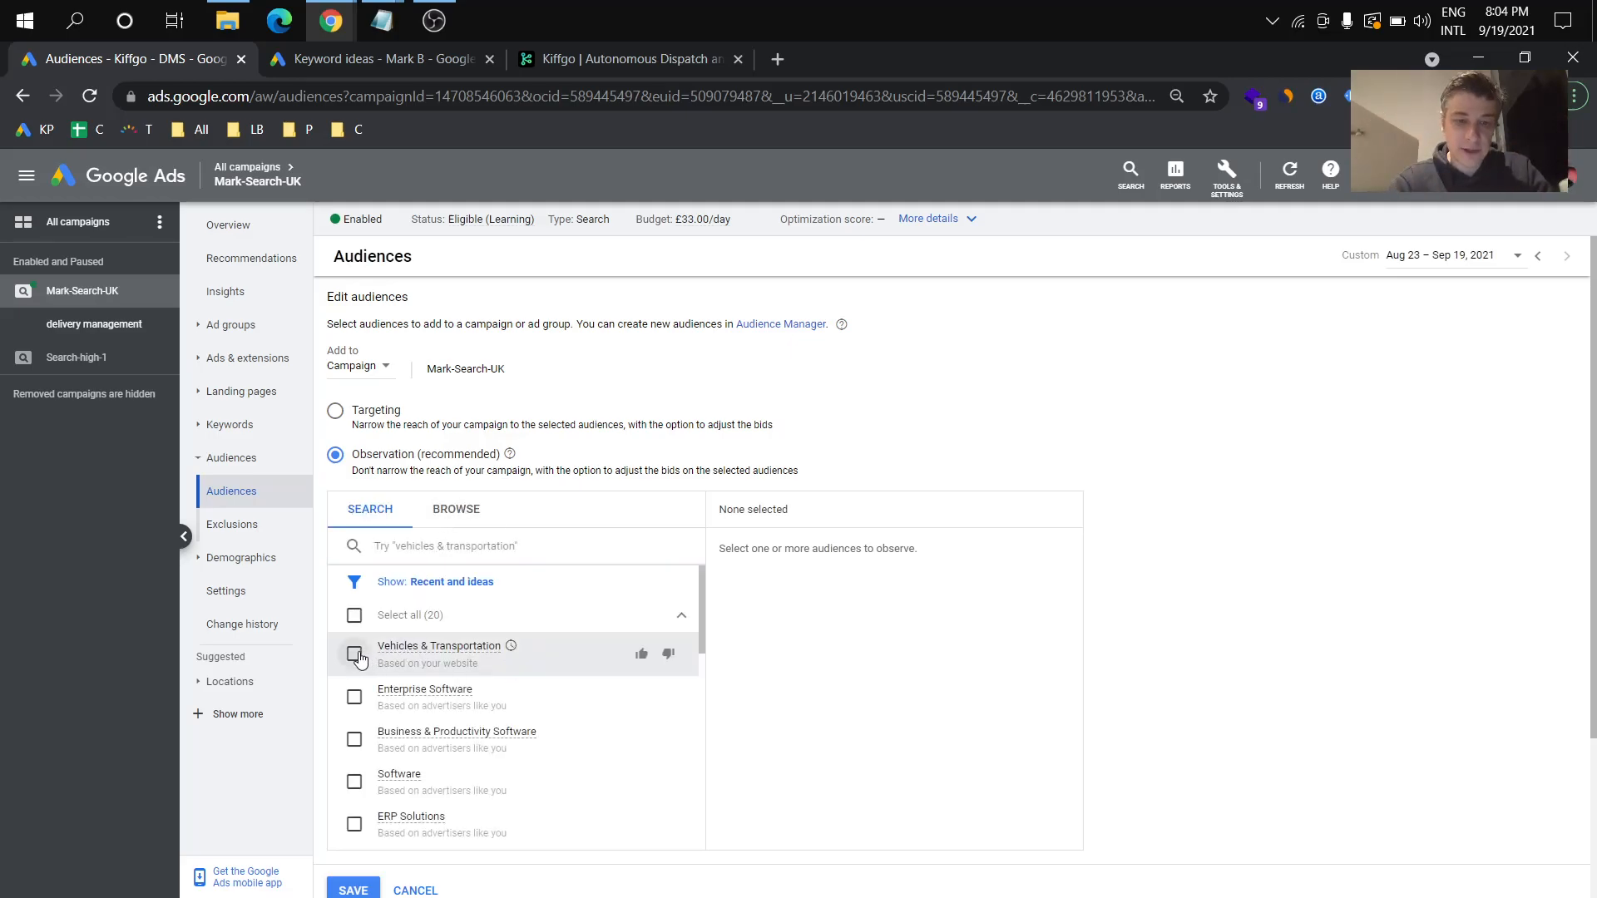
{"action": "left_click", "coordinate": [352, 888]}
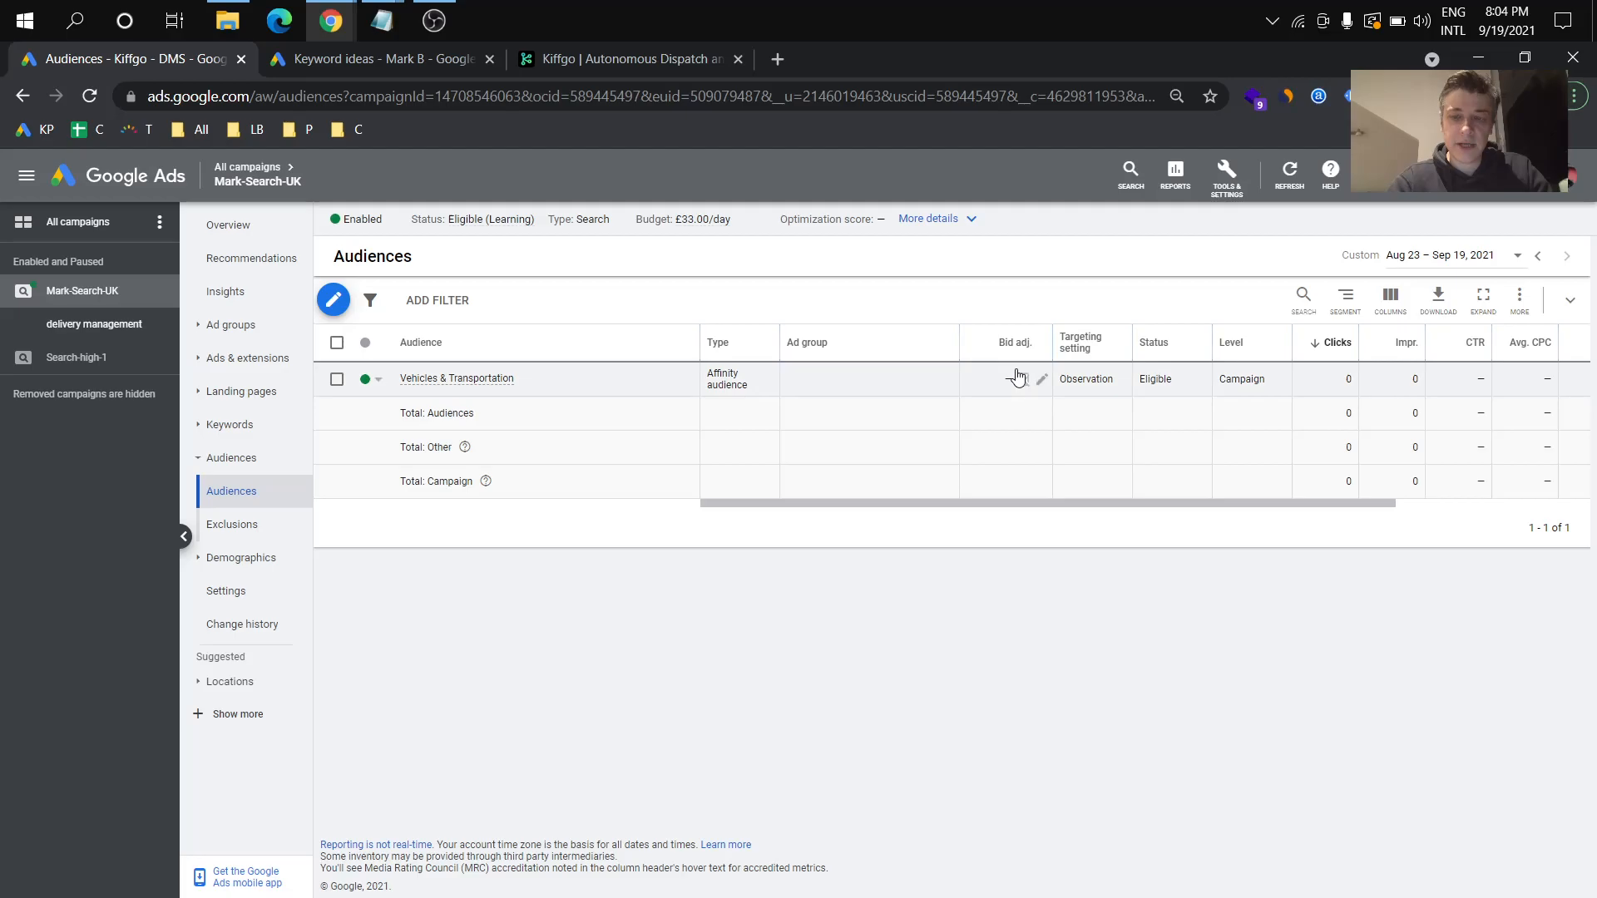
Step: Set a bid adjustment of 2% increase on the Vehicles & Transportation audience and save it
{"action": "left_click", "coordinate": [1042, 382]}
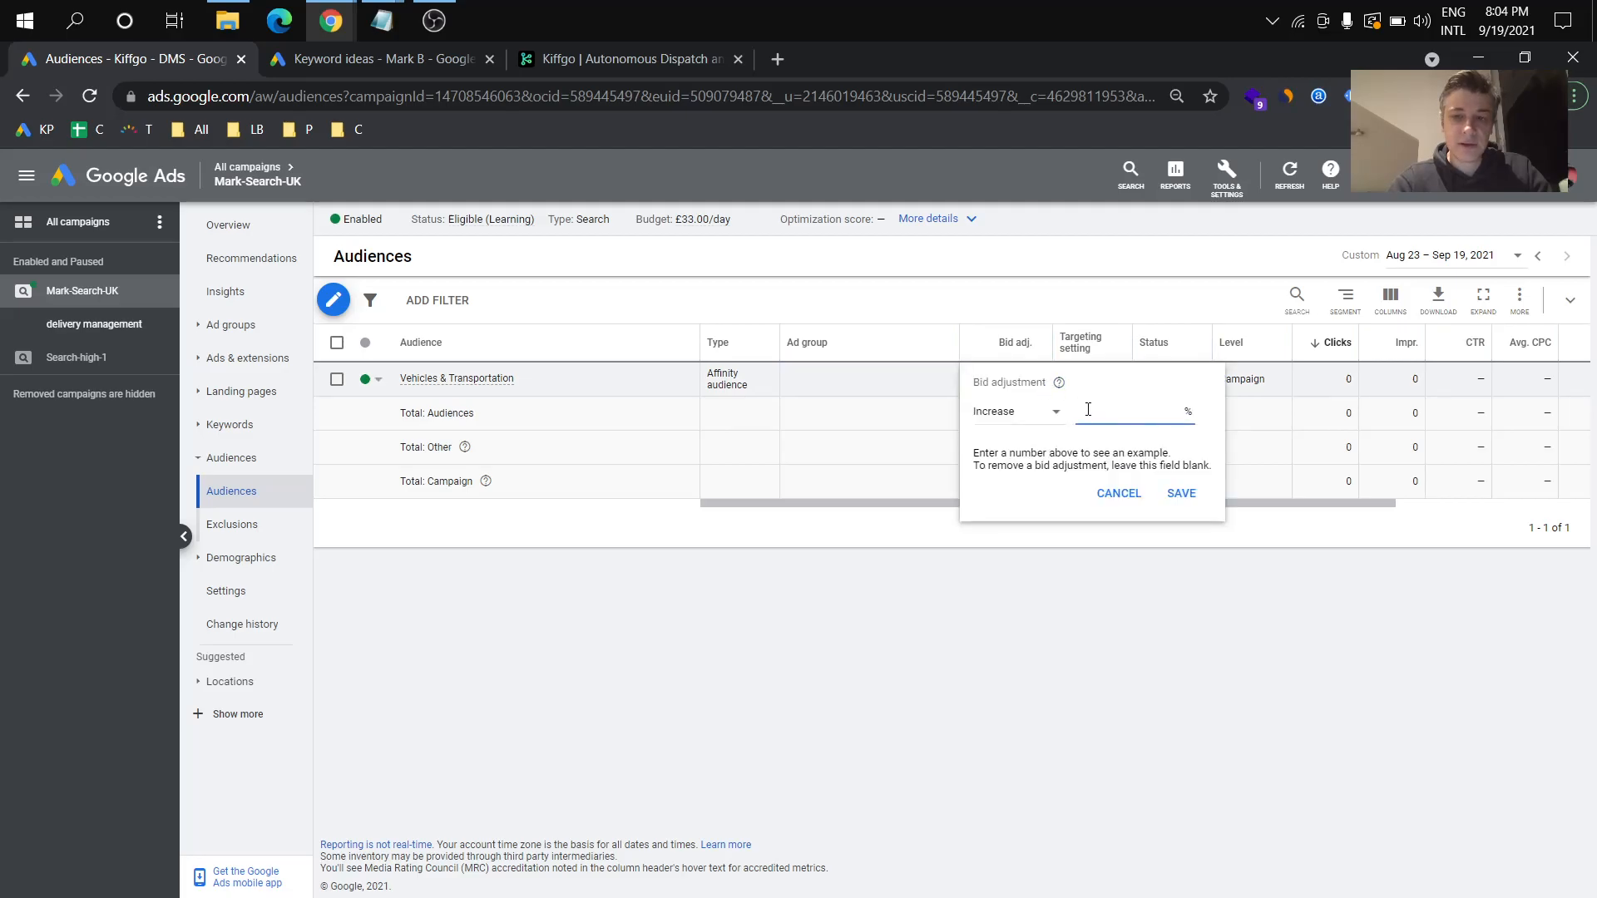
{"action": "type", "text": "2"}
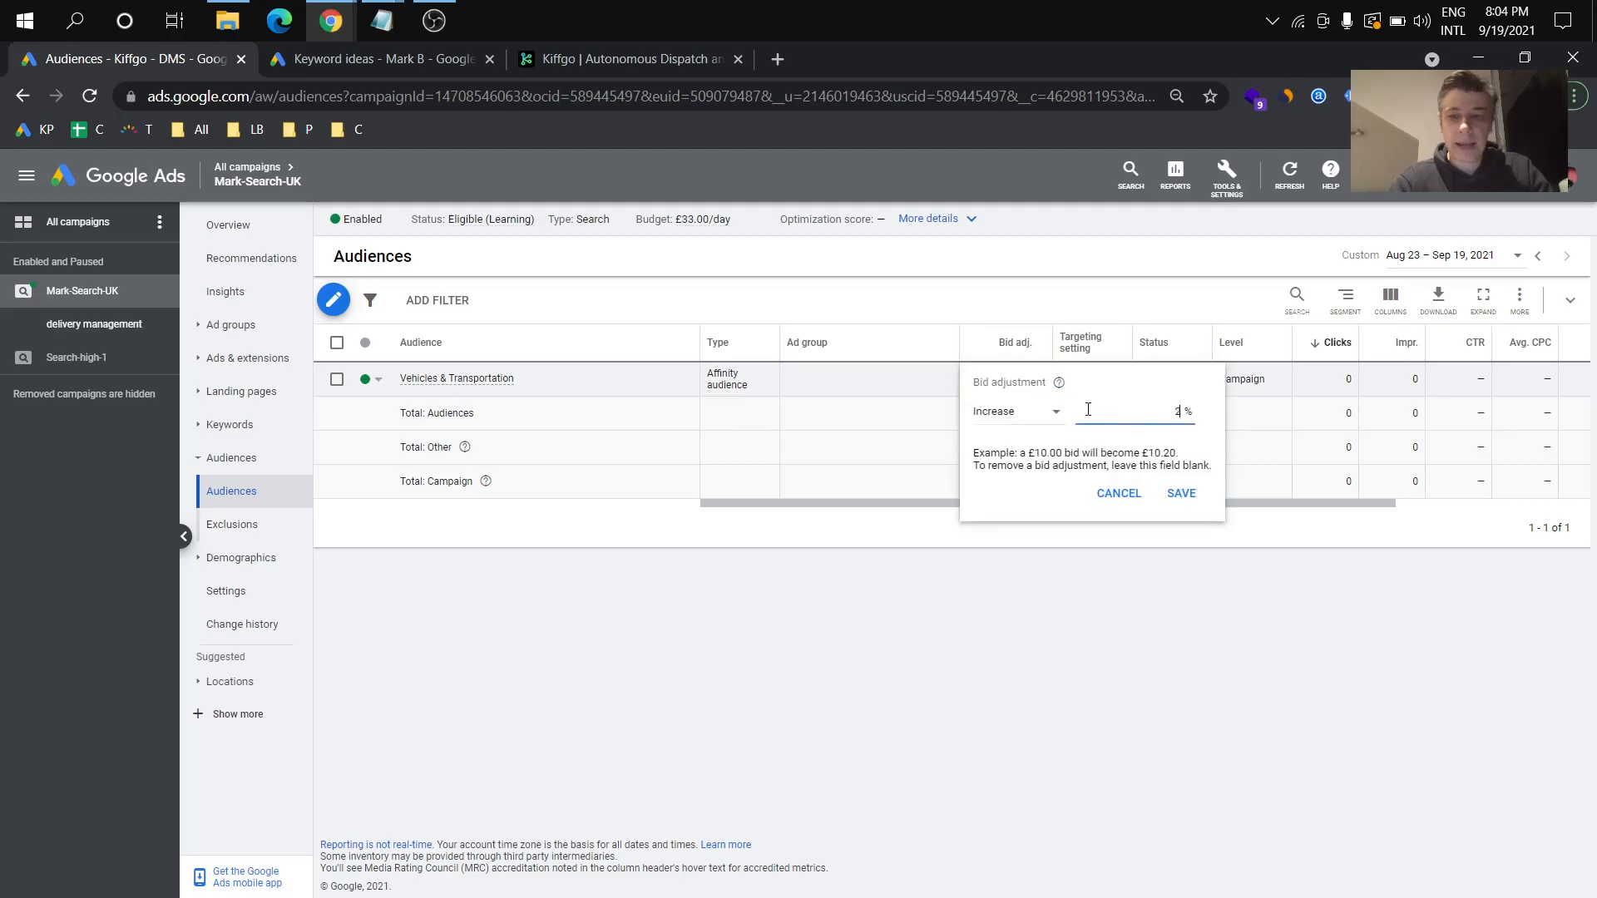
{"action": "left_click", "coordinate": [1183, 497]}
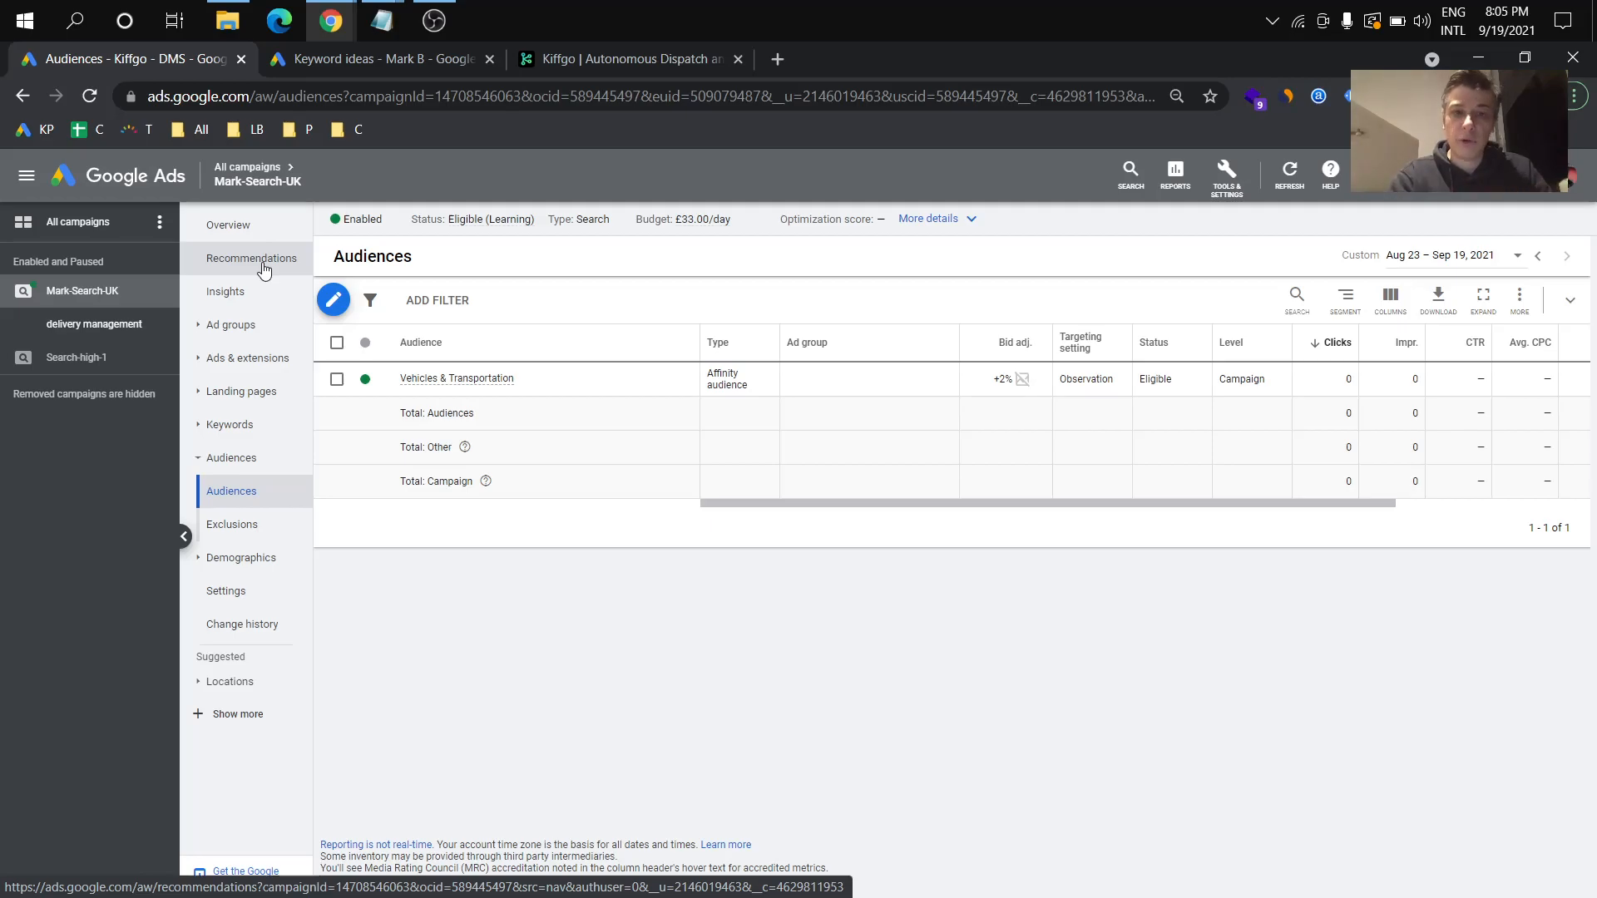
Step: Review the campaign's settings and open its keywords section
{"action": "left_click", "coordinate": [247, 590]}
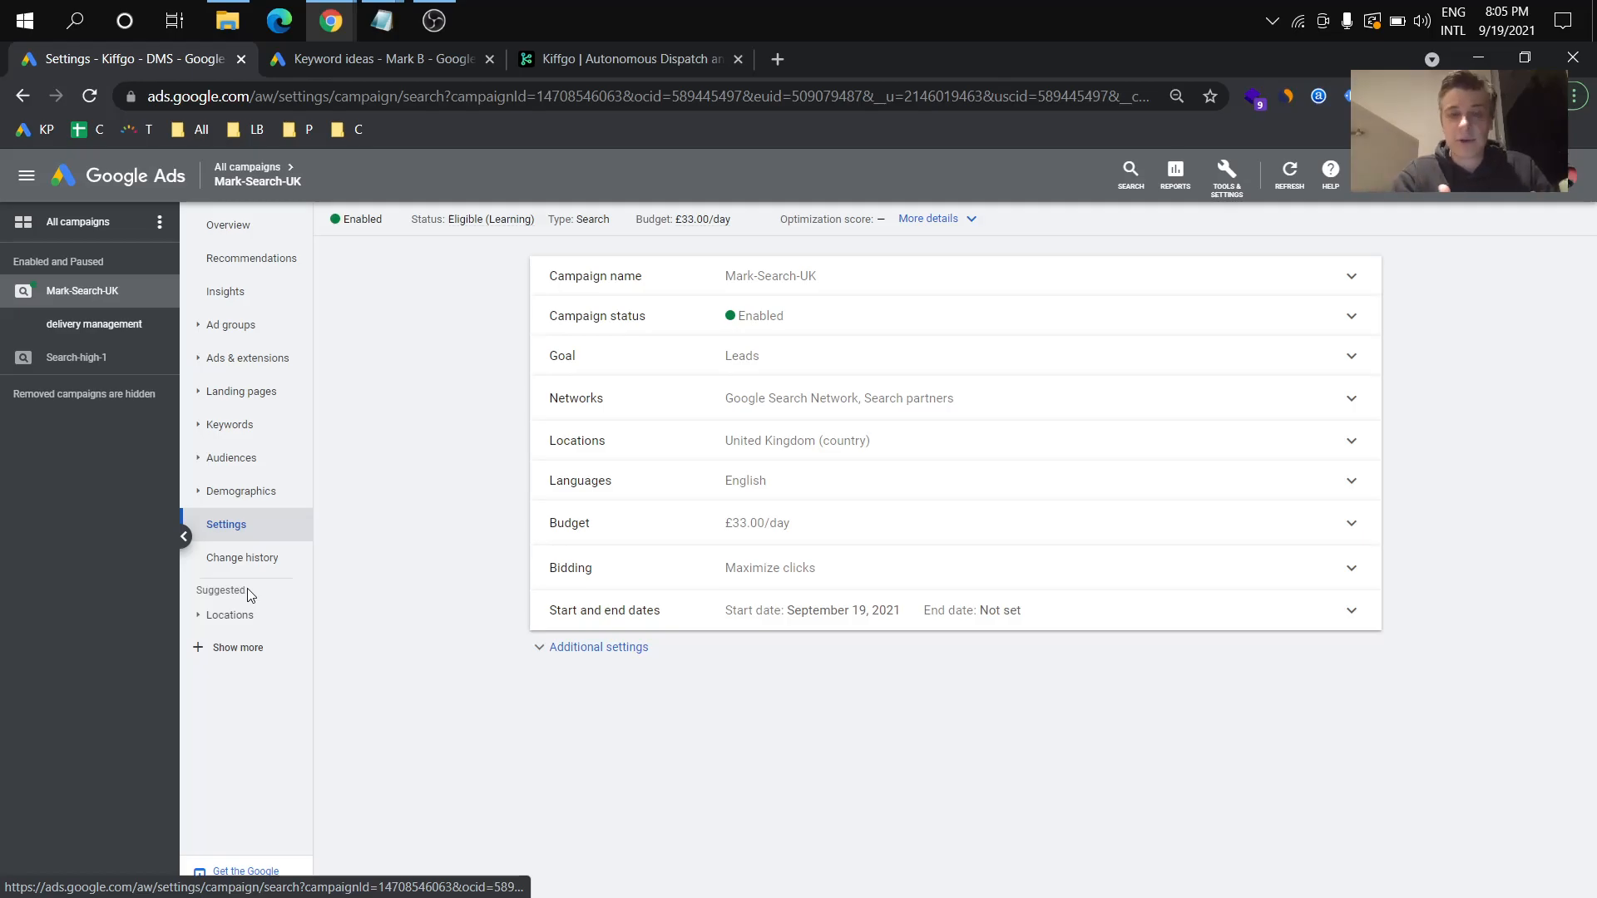
{"action": "left_click", "coordinate": [269, 426]}
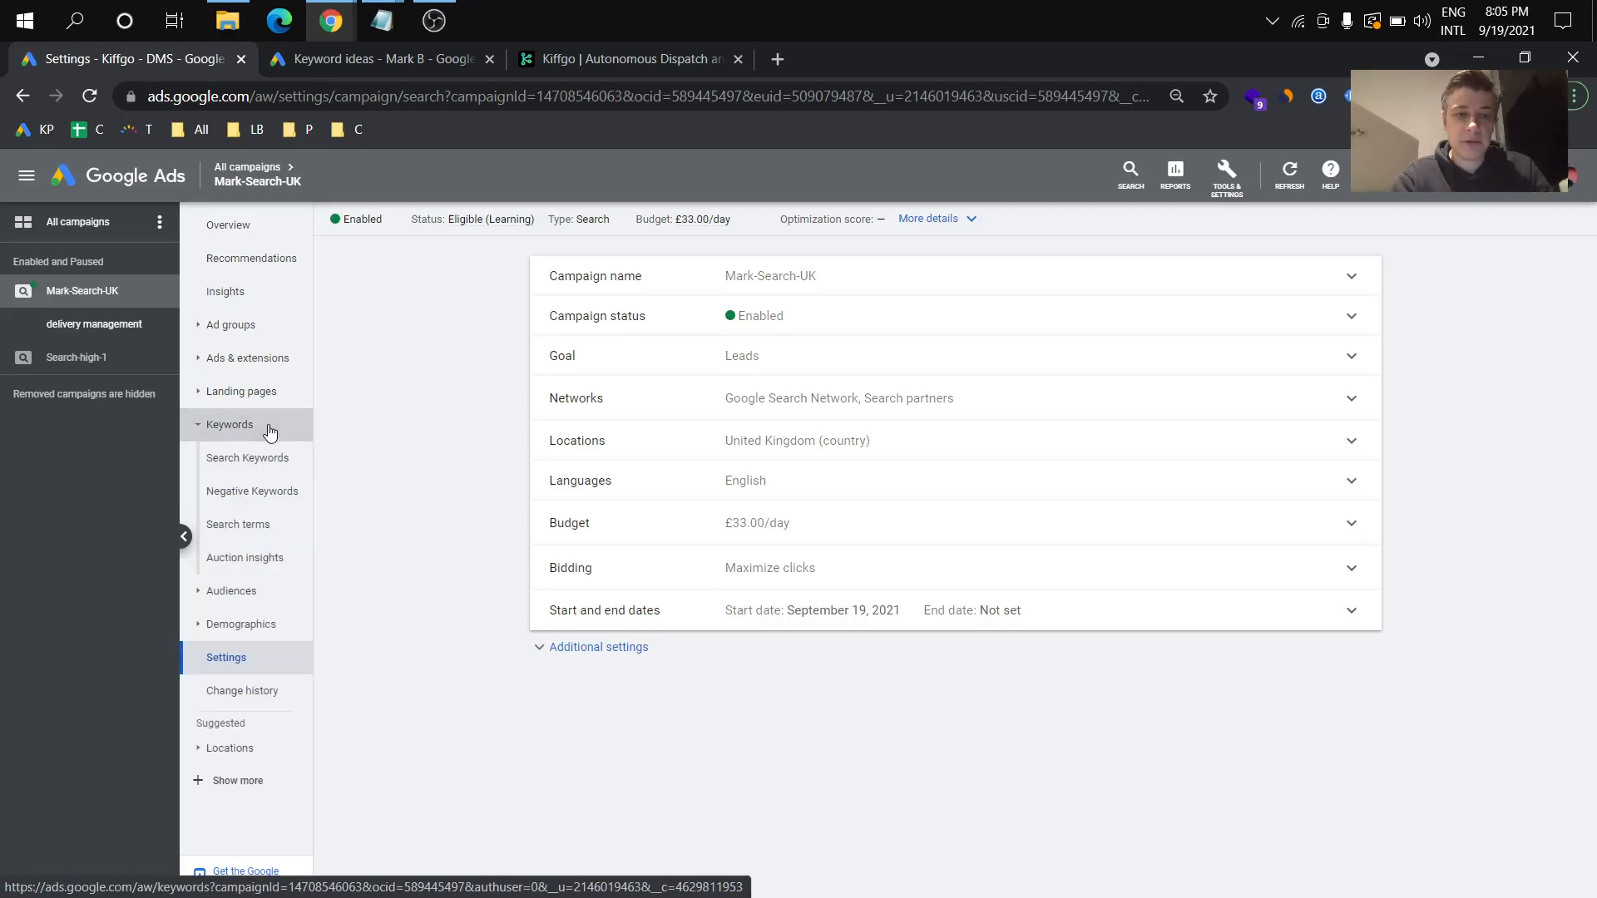